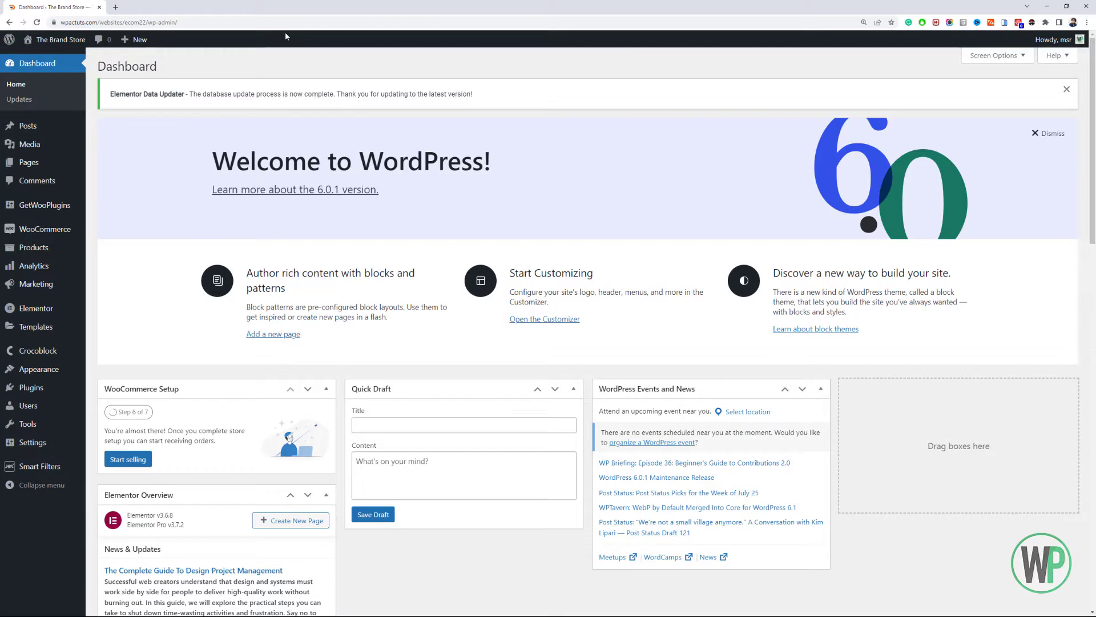
- Open the store's front page and the Elementor Theme Builder in separate browser tabs, and view the front page
mouse_move(61, 39)
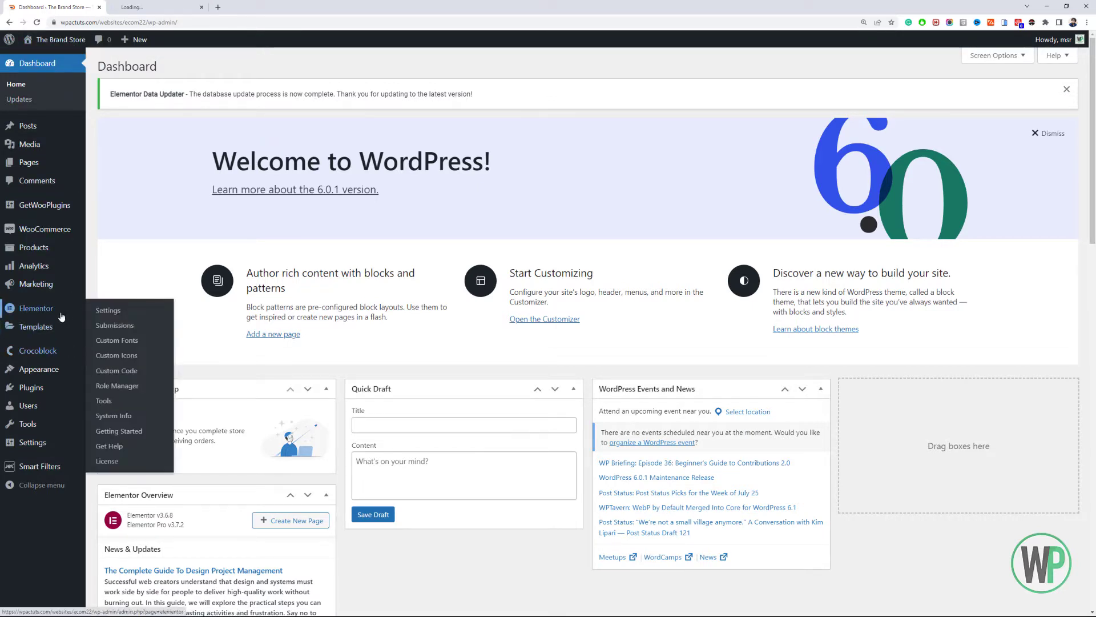
mouse_move(73, 331)
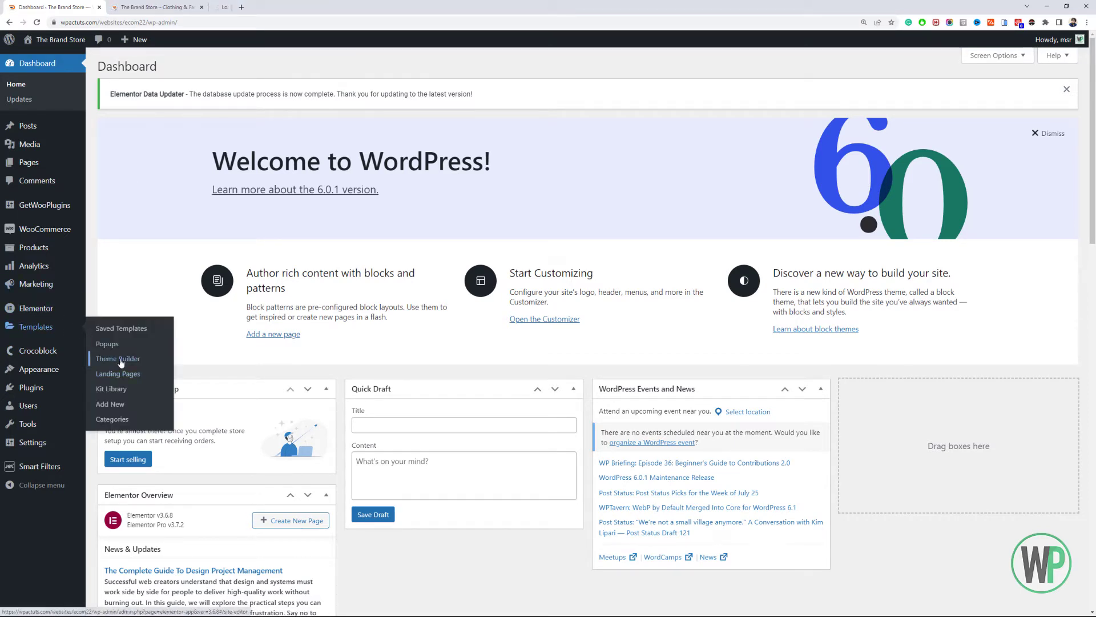
drag(115, 363, 204, 2)
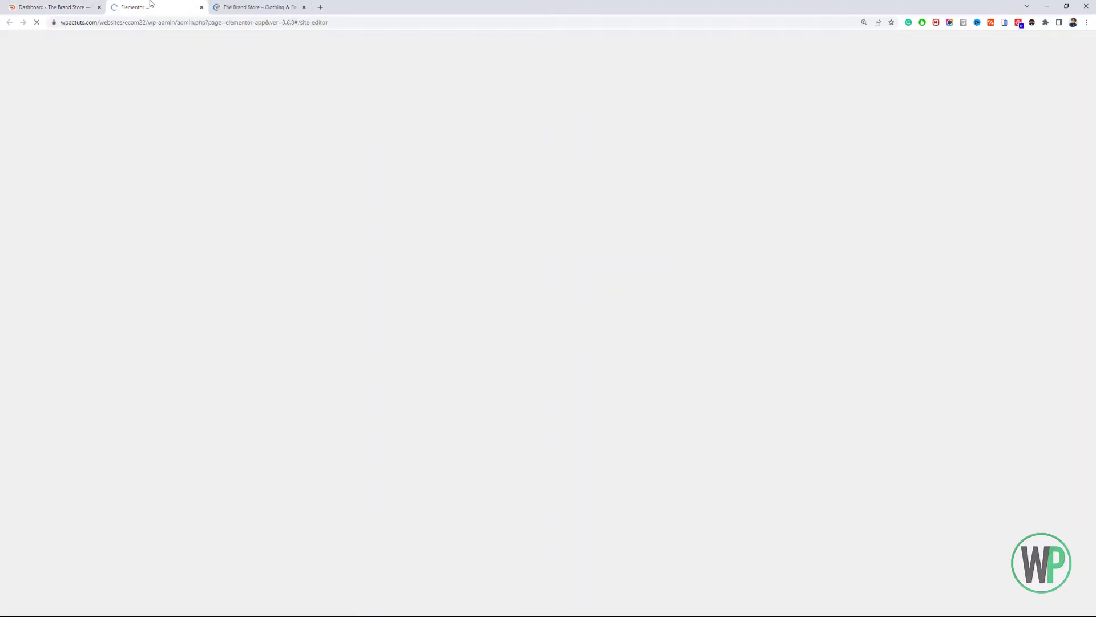
click(231, 3)
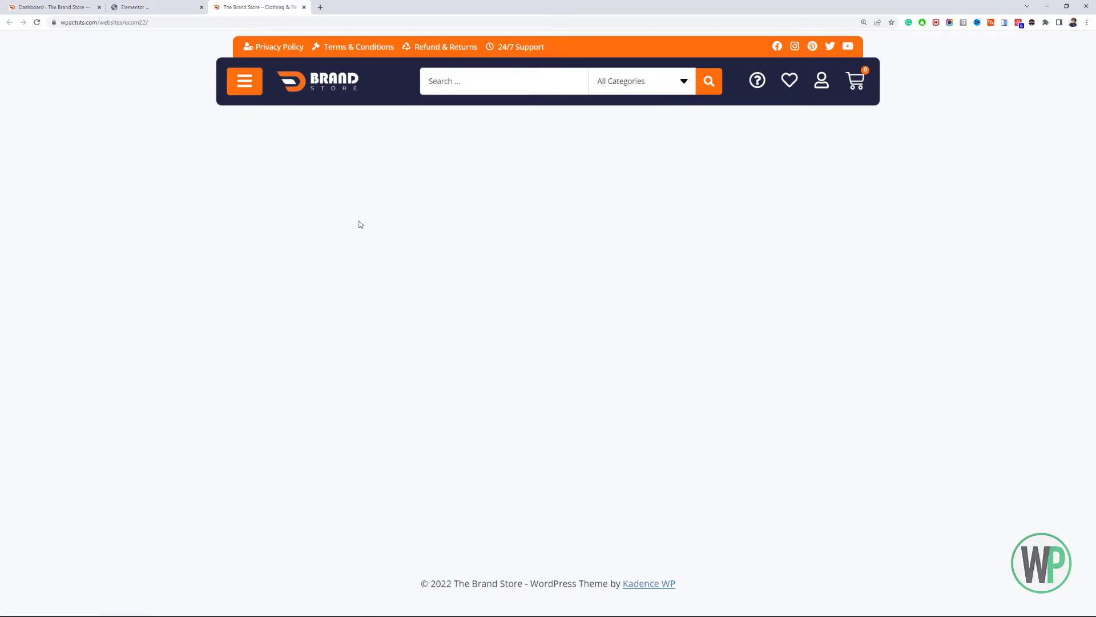
- Create a new footer template in the Theme Builder and dismiss the block library to start from a blank canvas
click(191, 4)
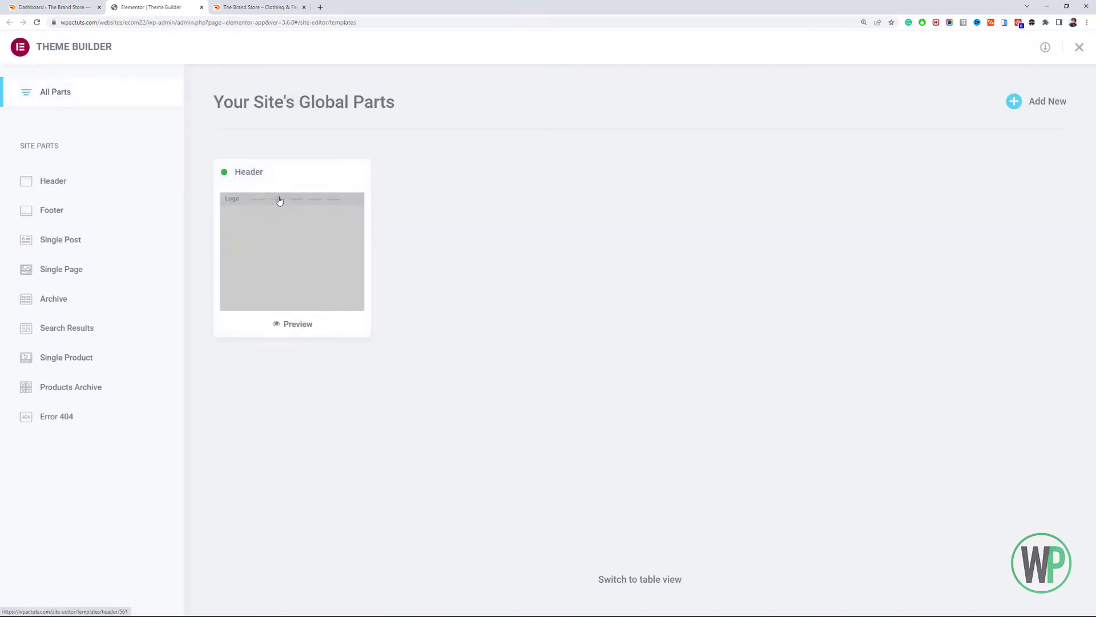
click(79, 211)
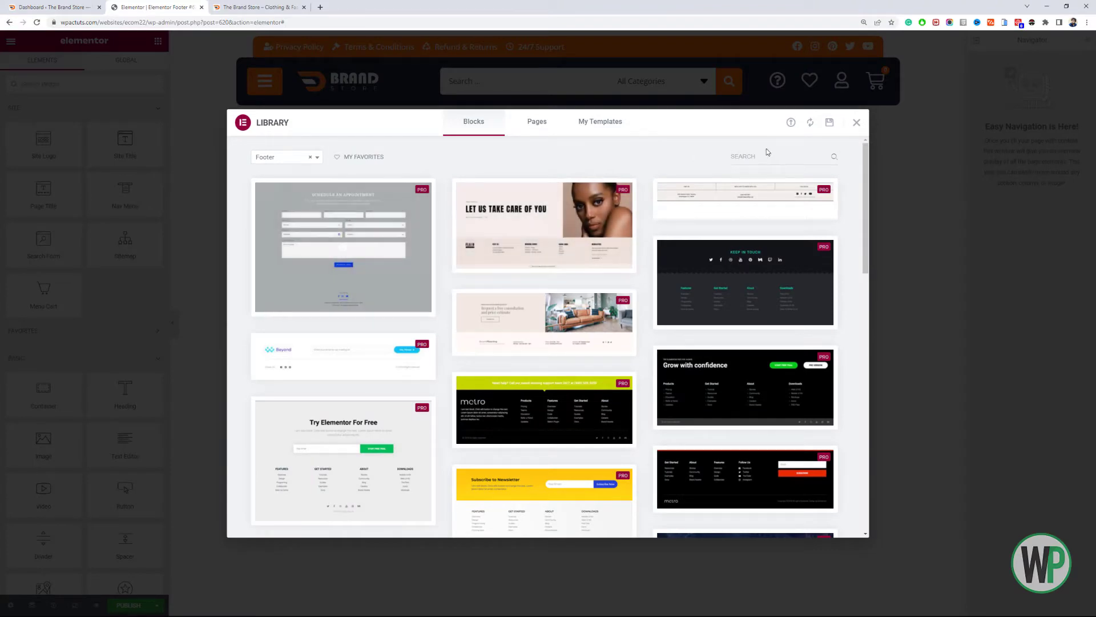
click(856, 125)
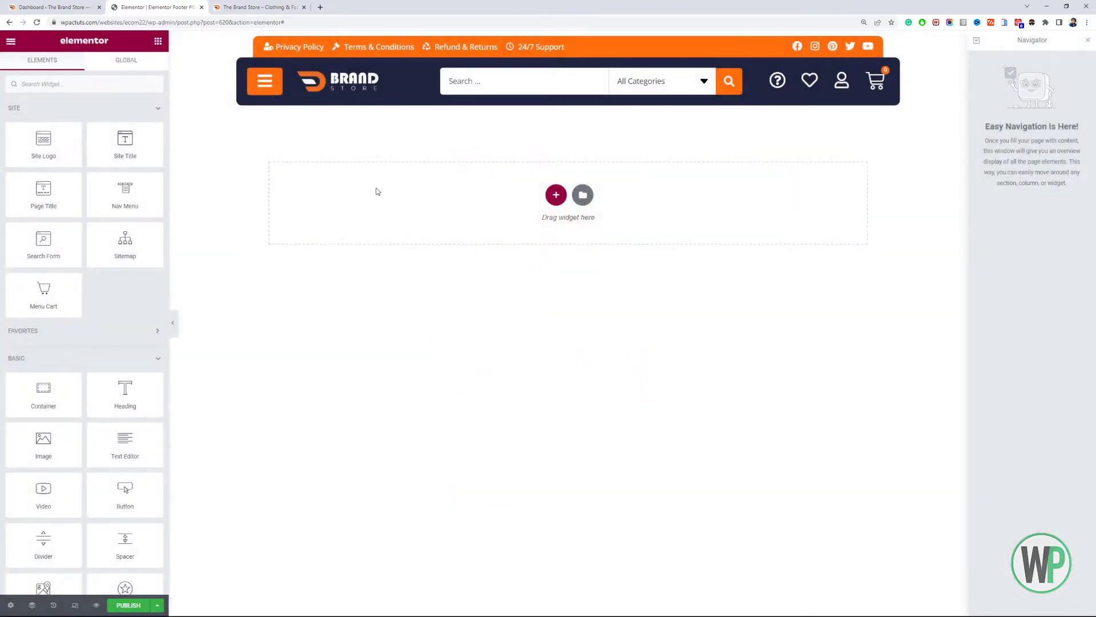
- Open the Theme Builder again in another browser tab and open the existing Header template for editing there
click(87, 4)
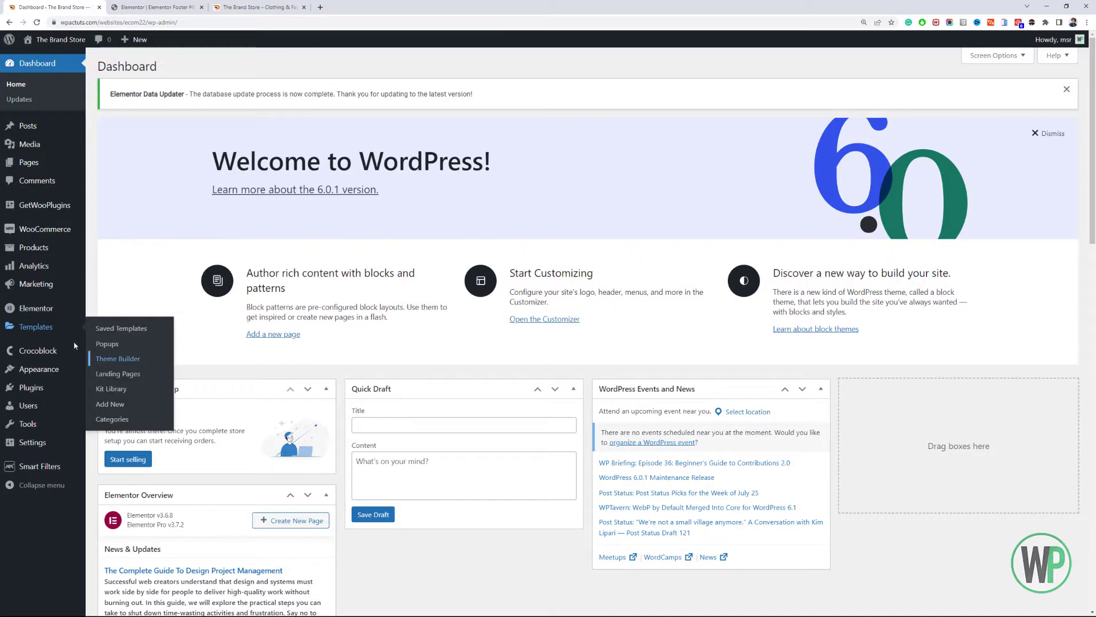
middle_click(127, 360)
click(200, 5)
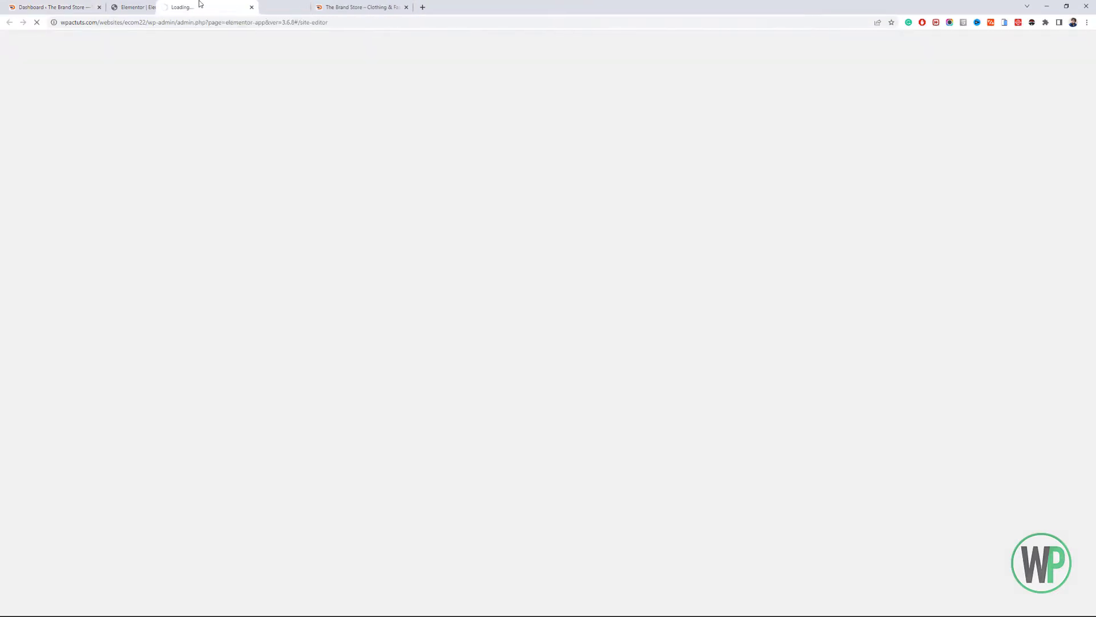
drag(199, 4, 186, 8)
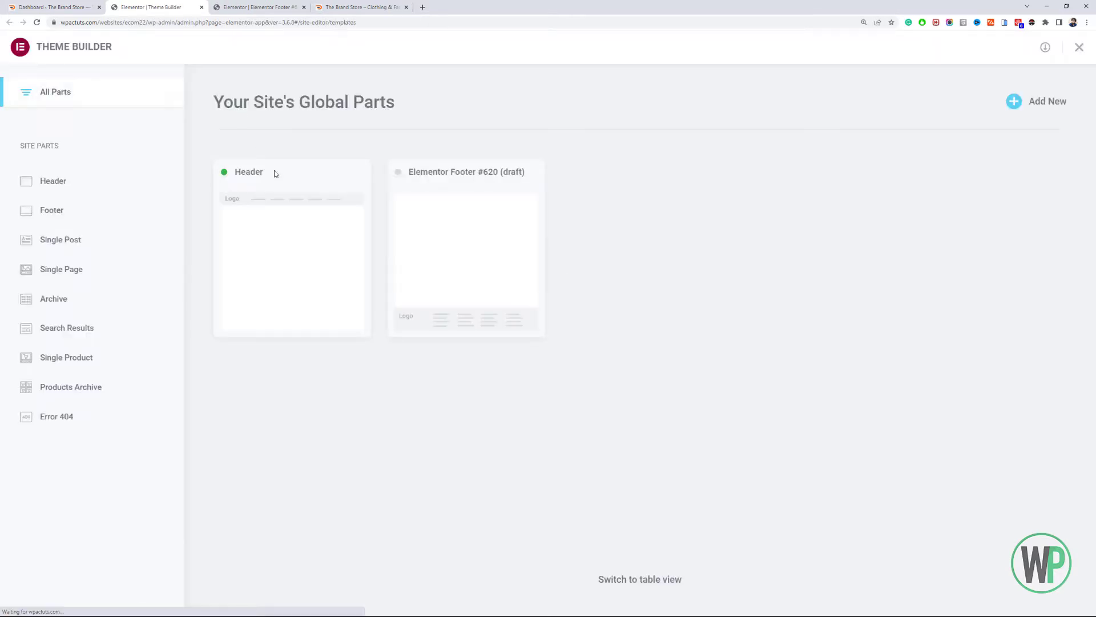
click(293, 216)
click(281, 7)
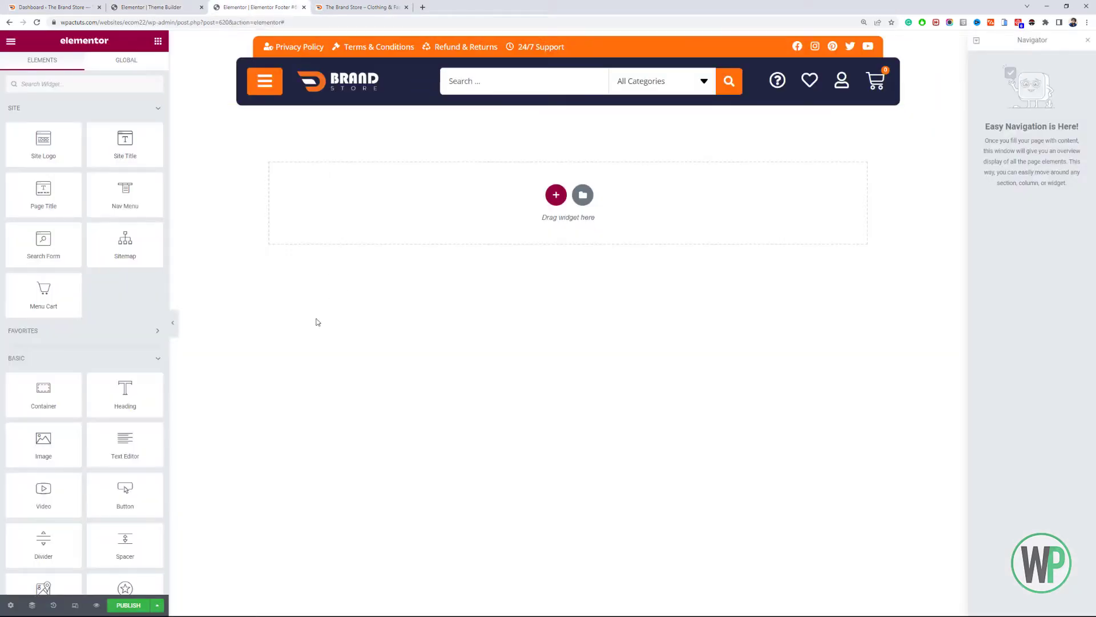
click(161, 5)
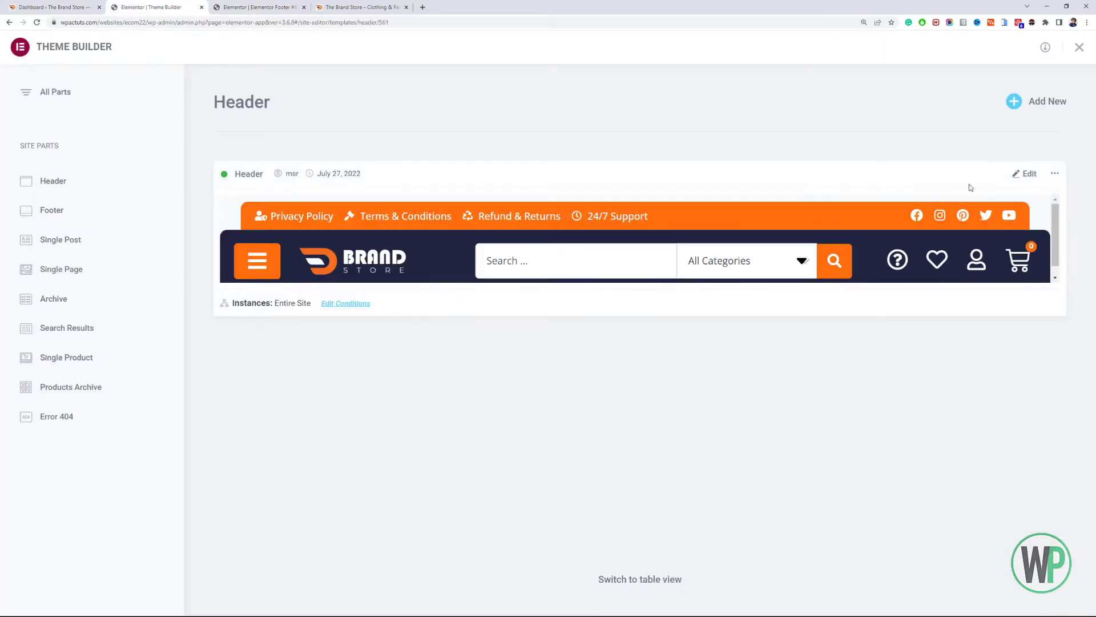
- Add a single-column container to the blank footer and set only its top margin to 100 px
click(246, 7)
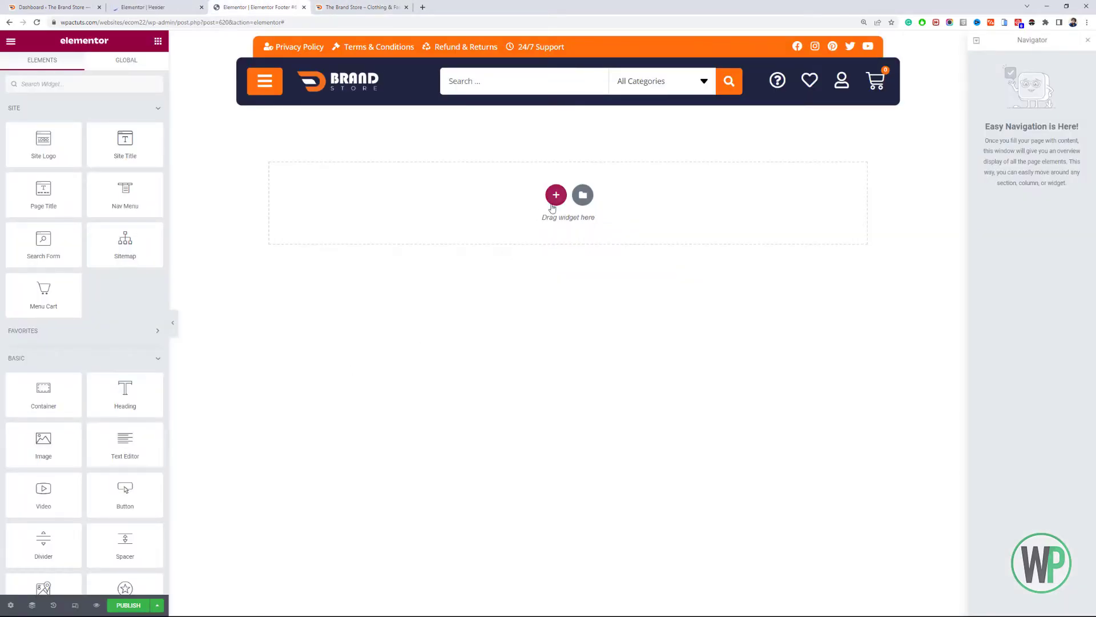
click(555, 195)
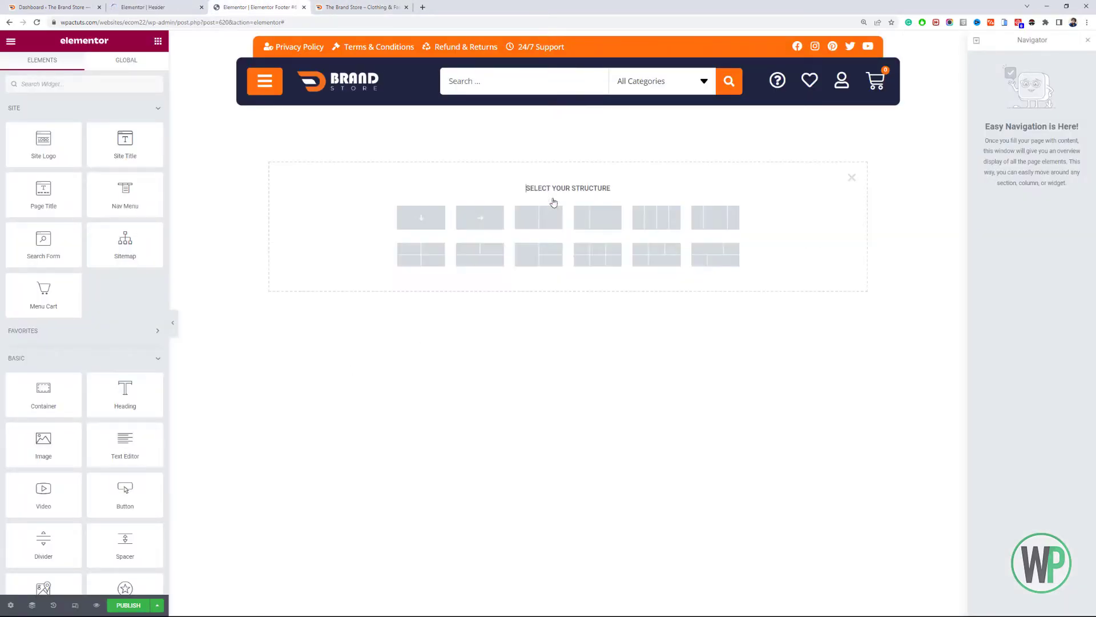
click(431, 224)
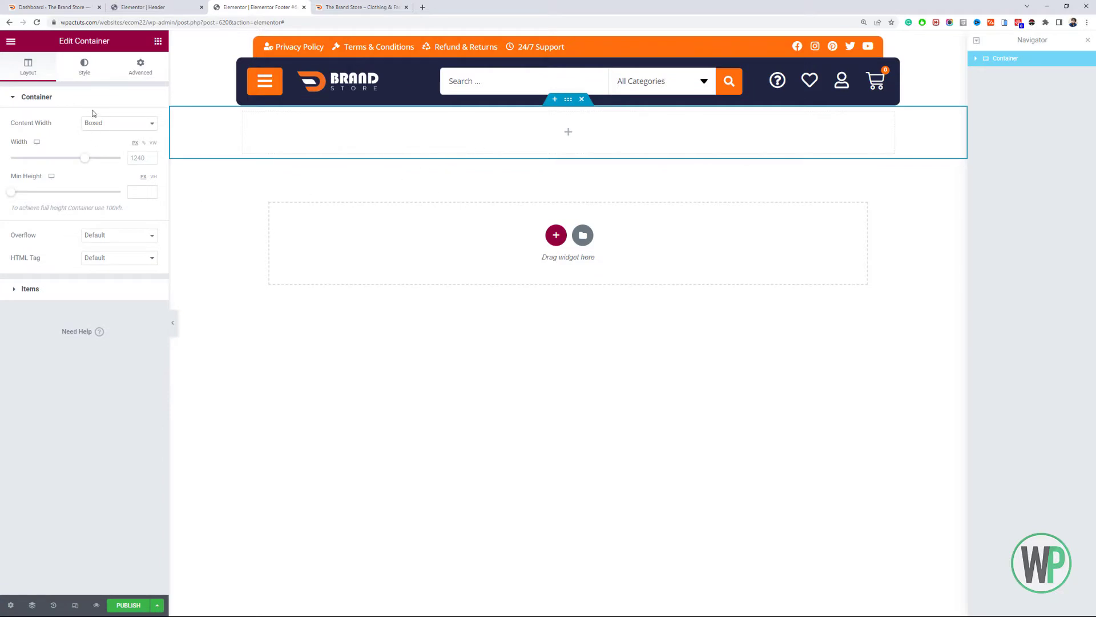
click(138, 73)
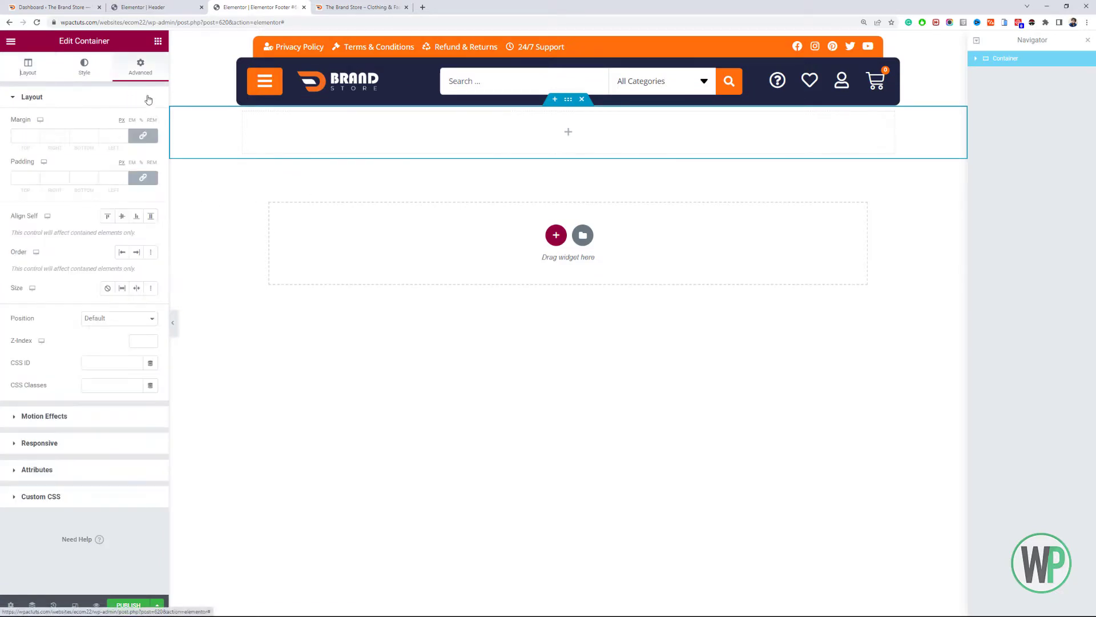
click(20, 136)
text(100)
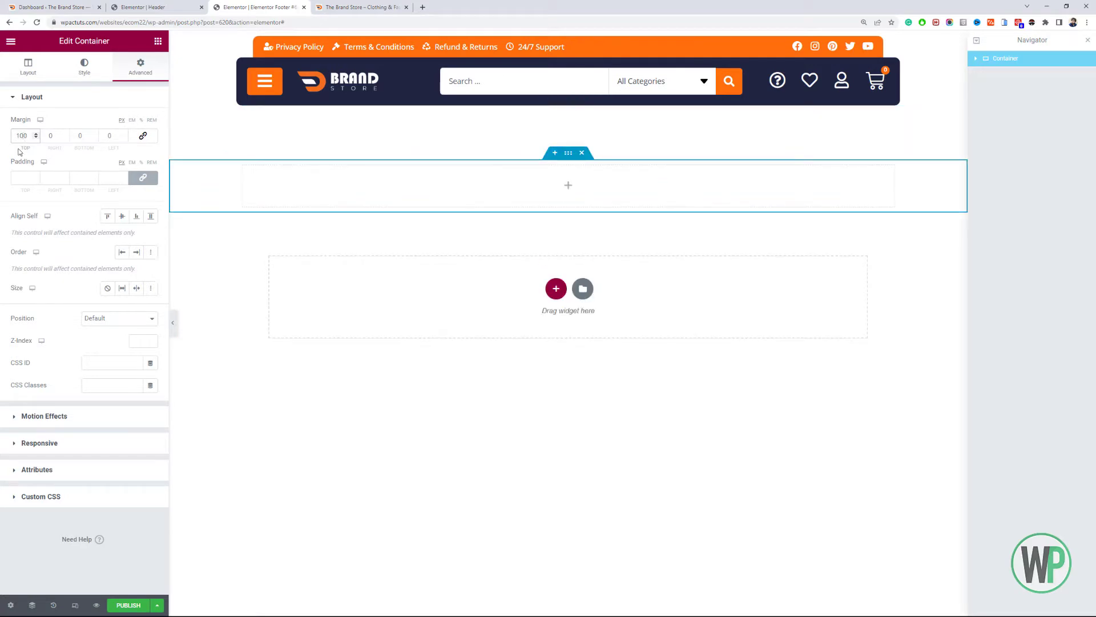
- Nest a second container inside the footer's main container
click(50, 67)
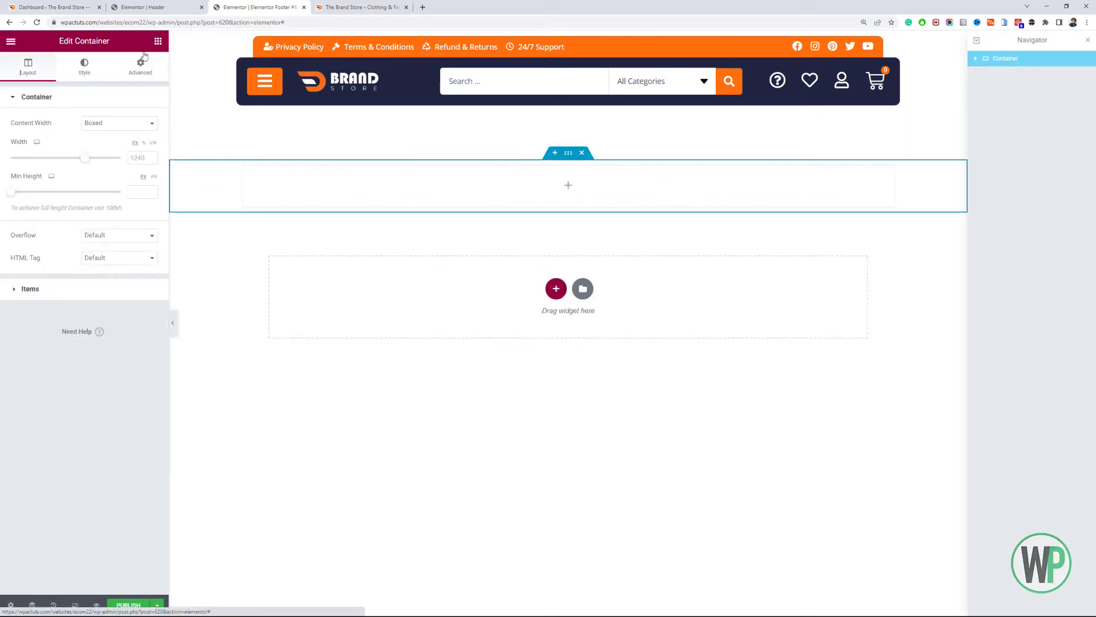
click(157, 41)
drag(61, 396, 448, 194)
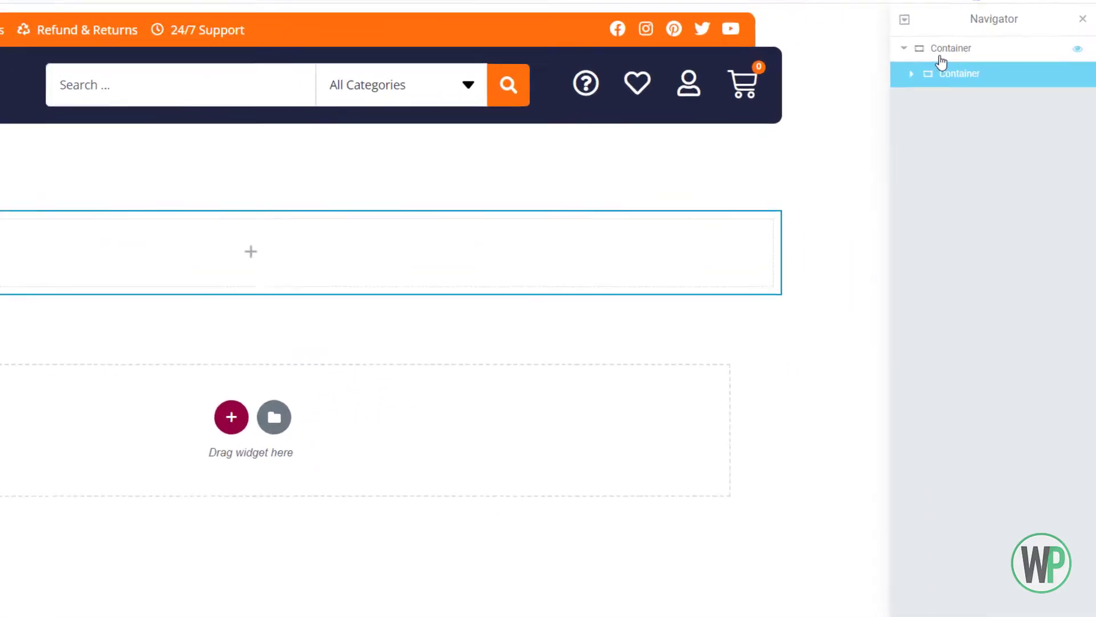
- Rename the outer container to "Footer" in the Navigator
double_click(943, 50)
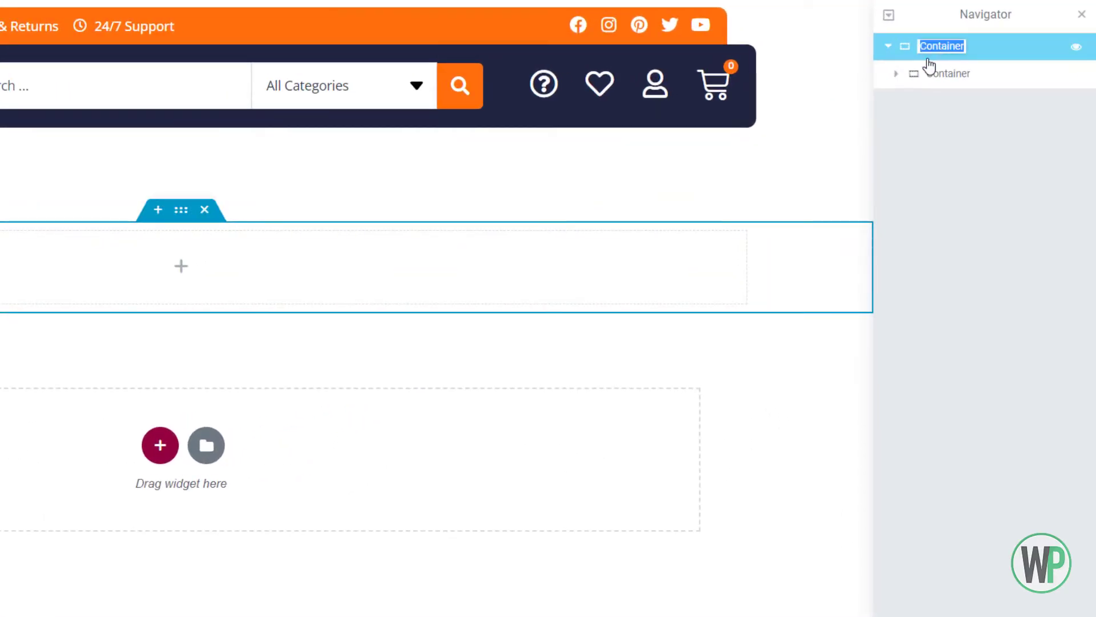
text(Footer)
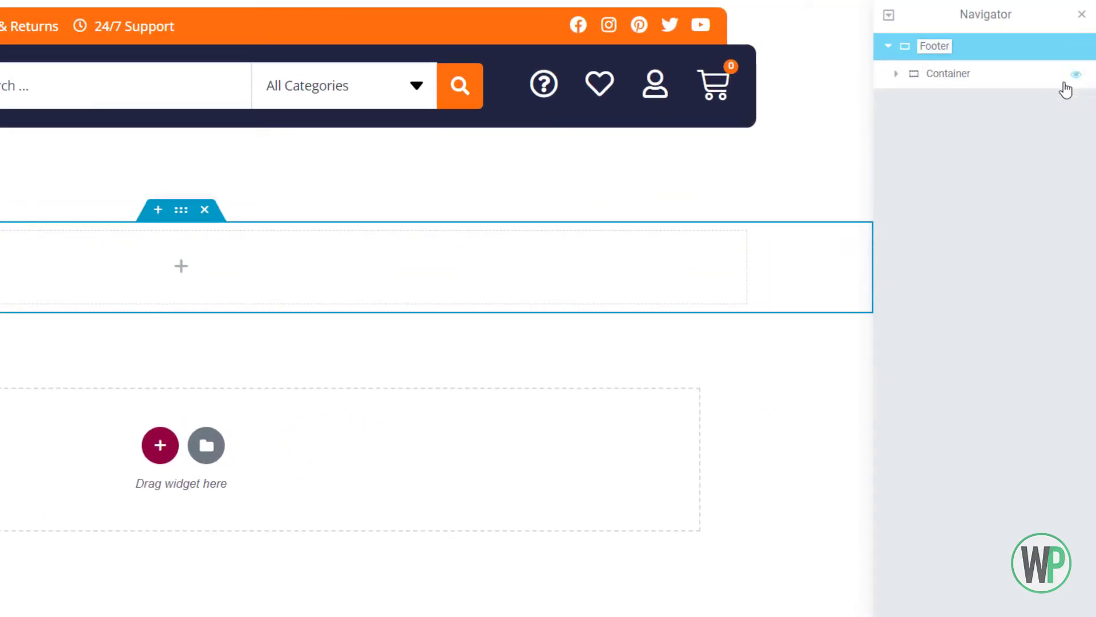
click(970, 149)
- Set the inner container's item direction to row and its item alignment to stretch
click(942, 79)
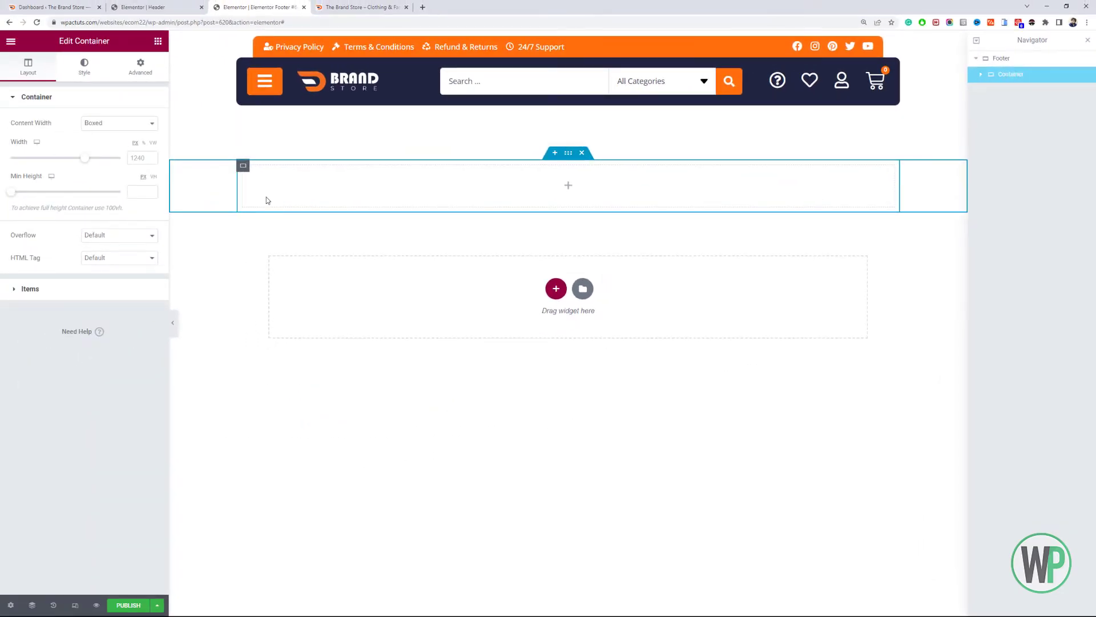
click(30, 288)
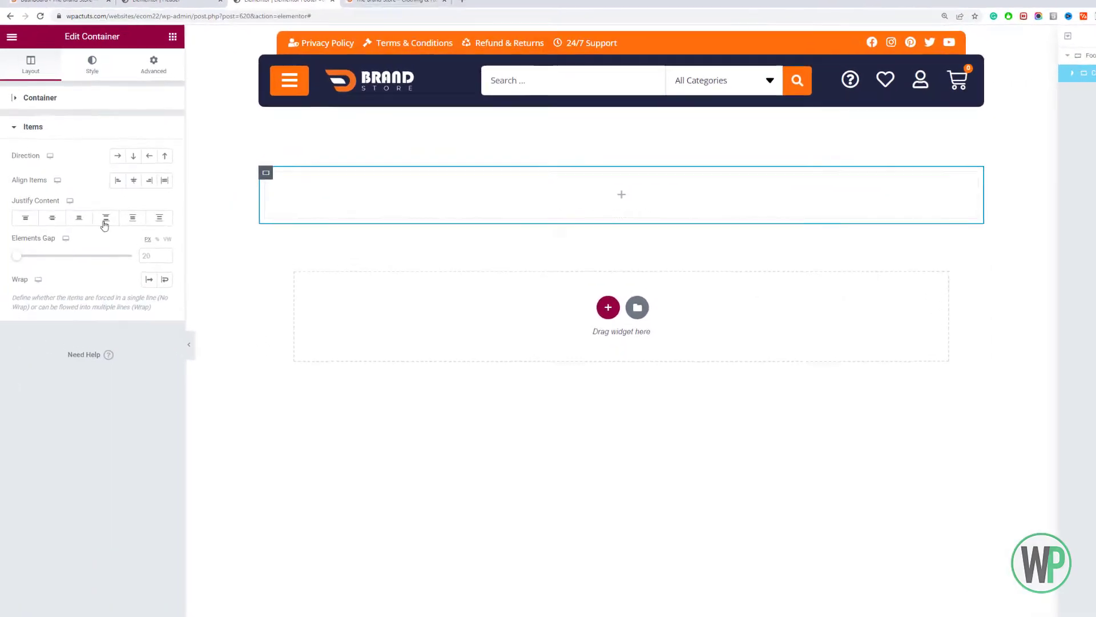
click(117, 156)
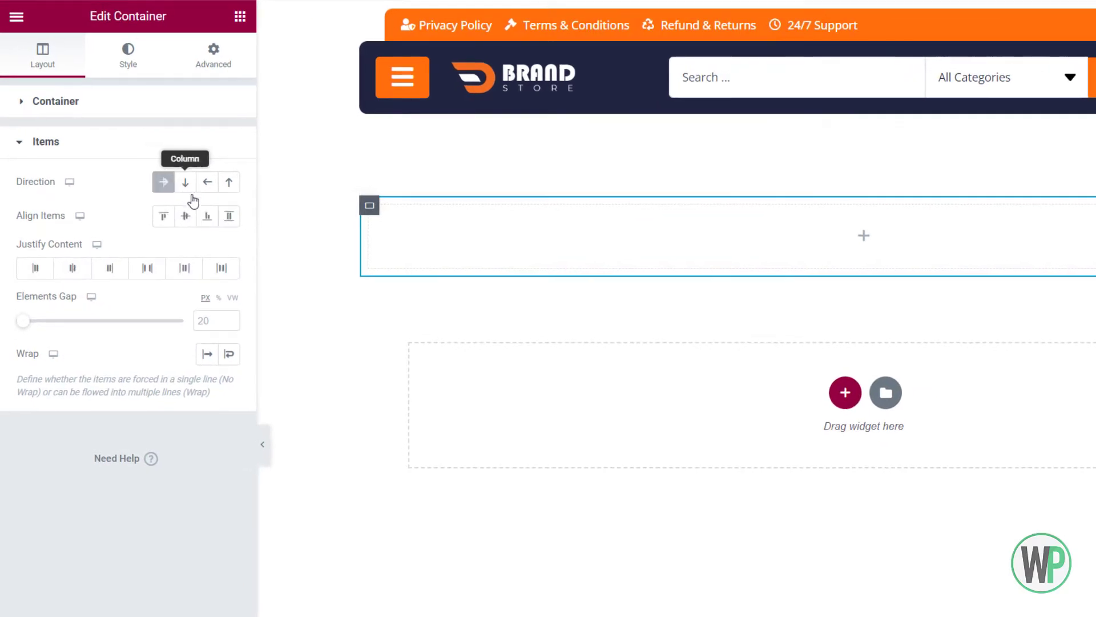
click(229, 216)
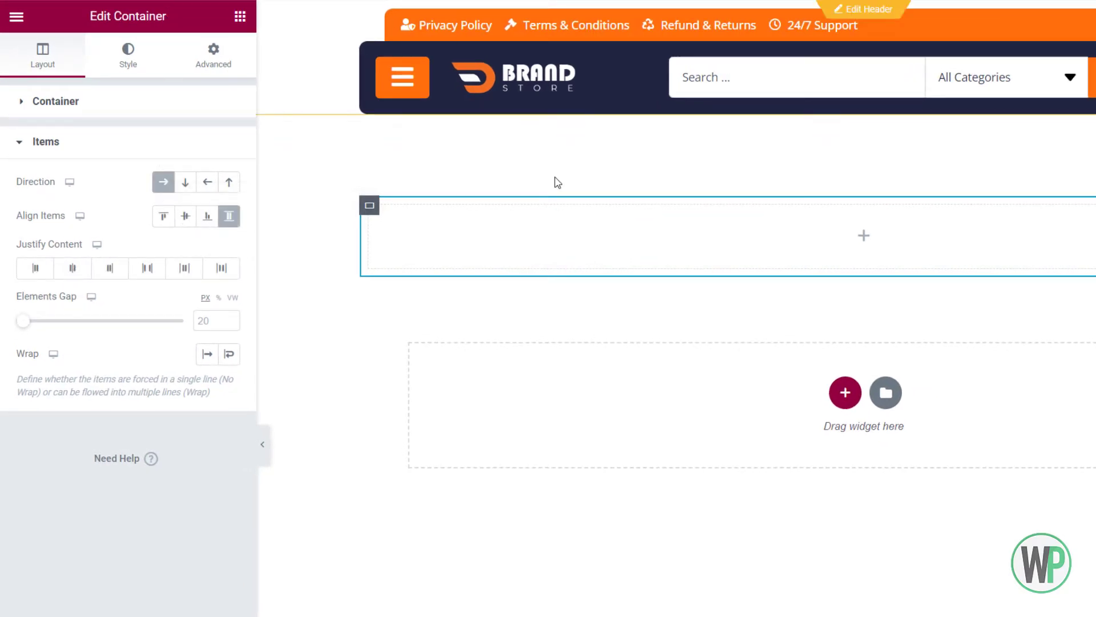
- Give the inner container a classic background in the global color Light Grey
click(552, 260)
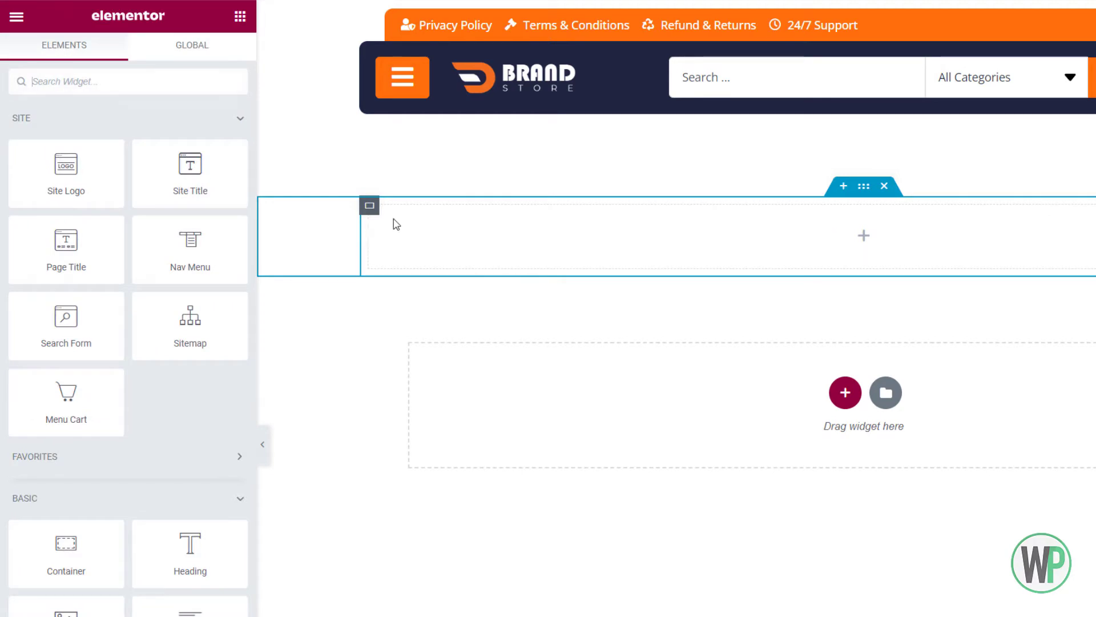
click(446, 180)
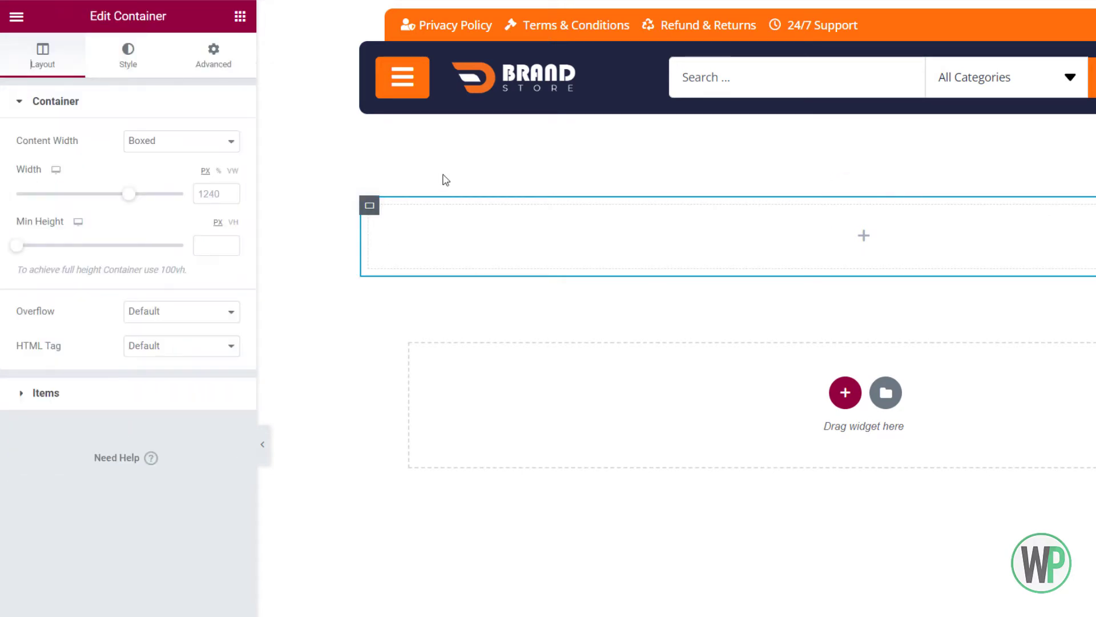
click(117, 52)
click(164, 177)
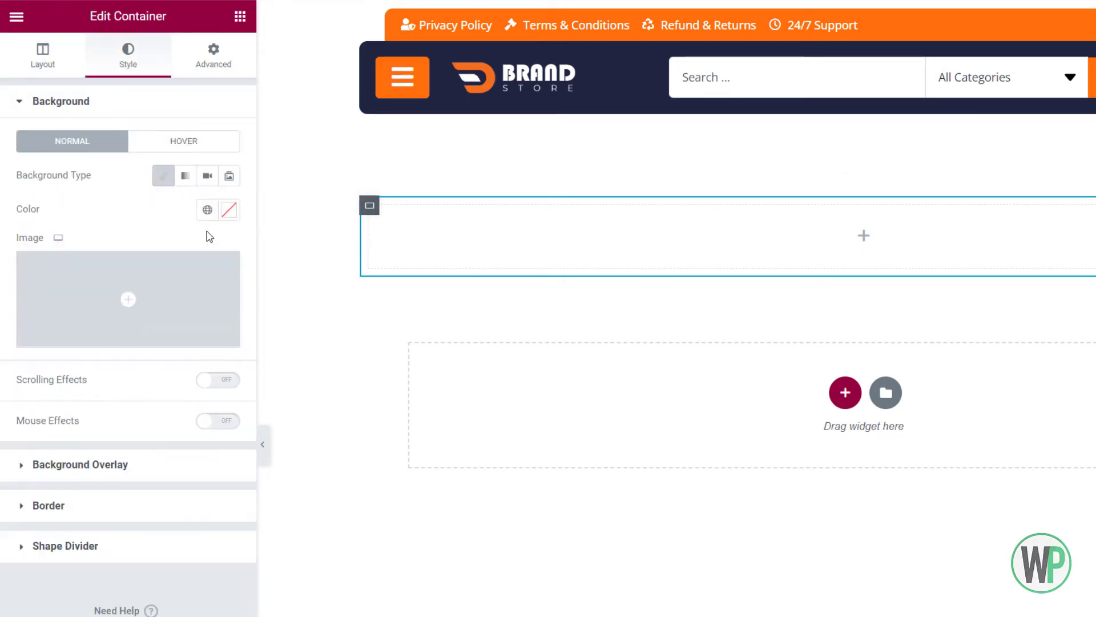
click(207, 211)
click(114, 285)
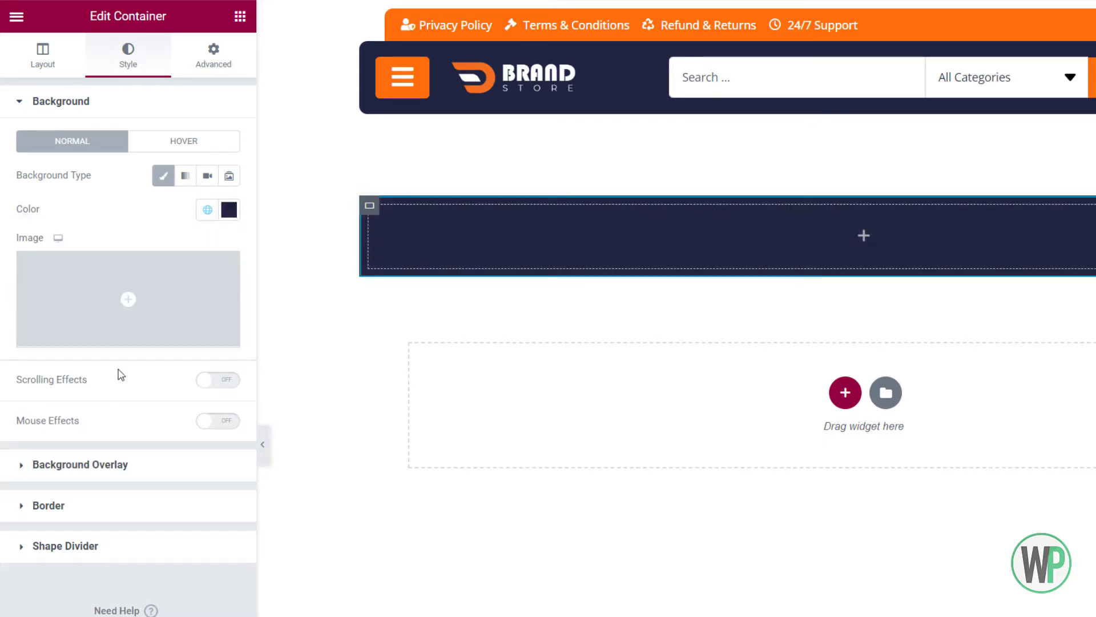
click(208, 209)
scroll(127, 386, down, 5)
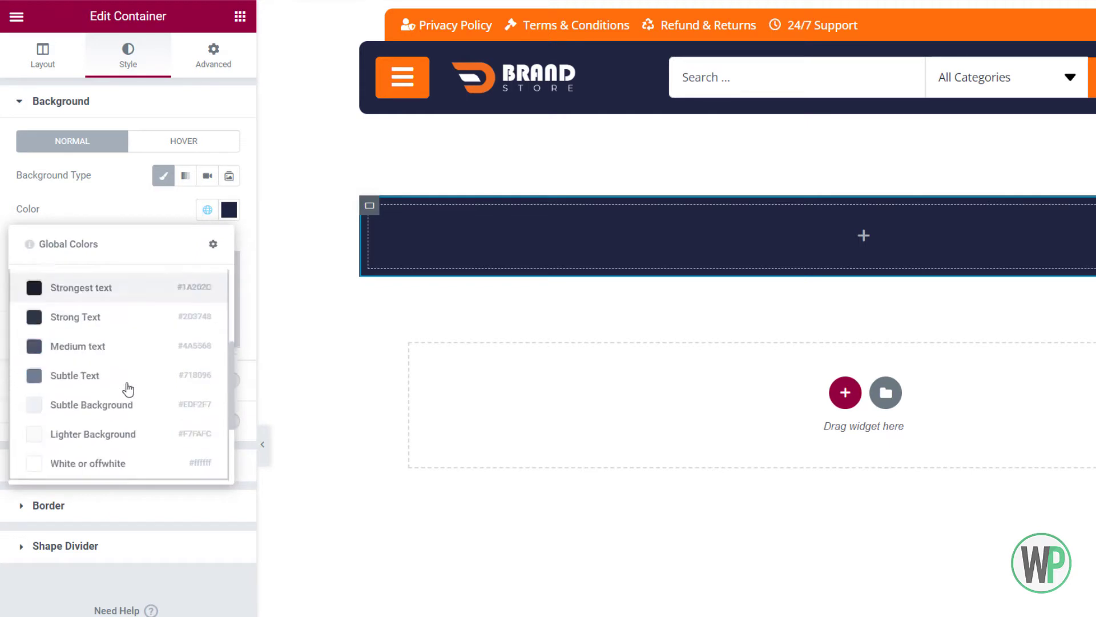
scroll(131, 442, down, 2)
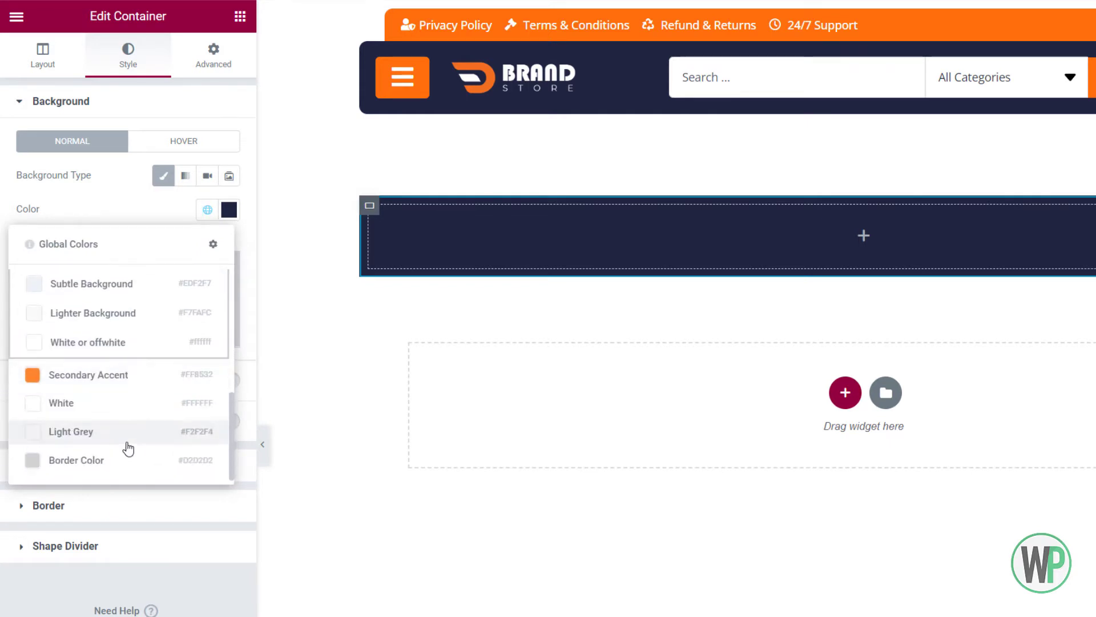
click(127, 437)
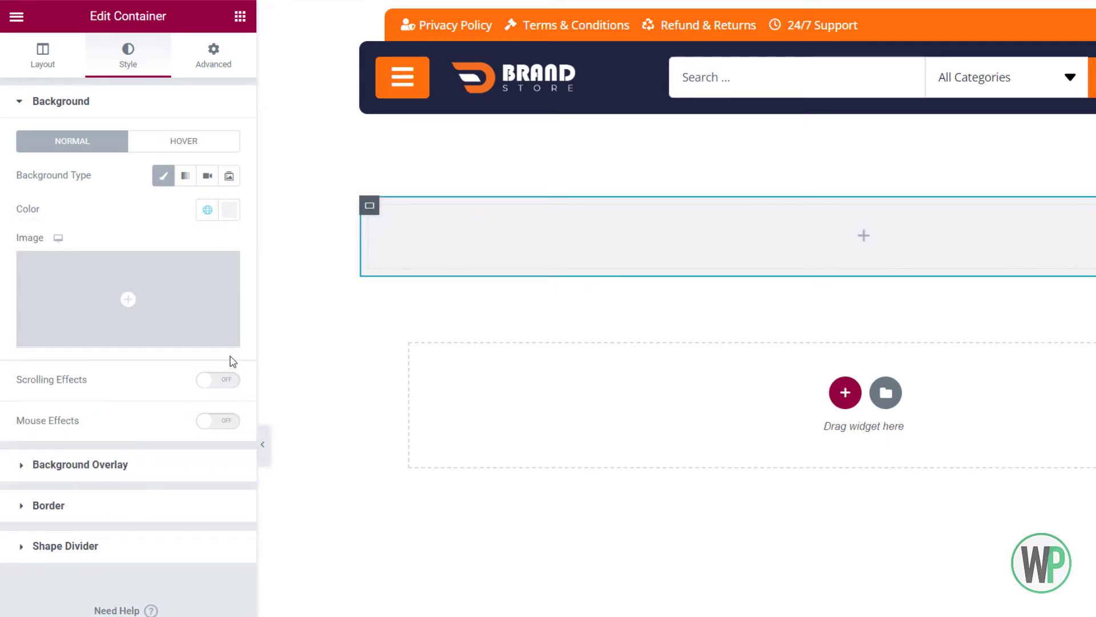
- Round all corners of the inner container with a 10 px border radius and return to the widget list
click(80, 505)
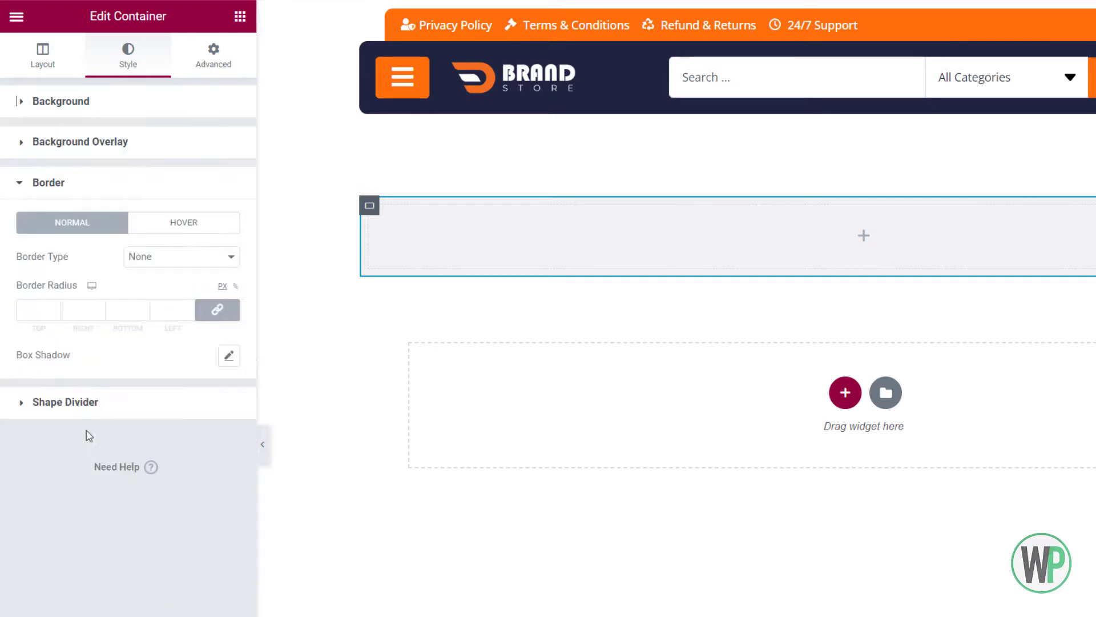
click(51, 309)
text(10)
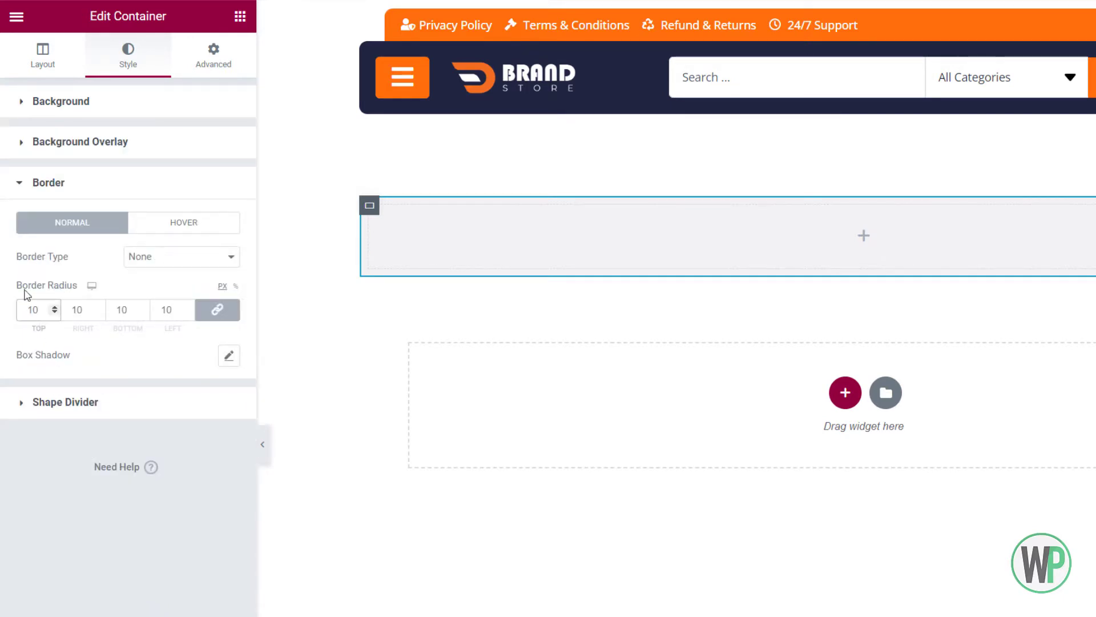
click(238, 17)
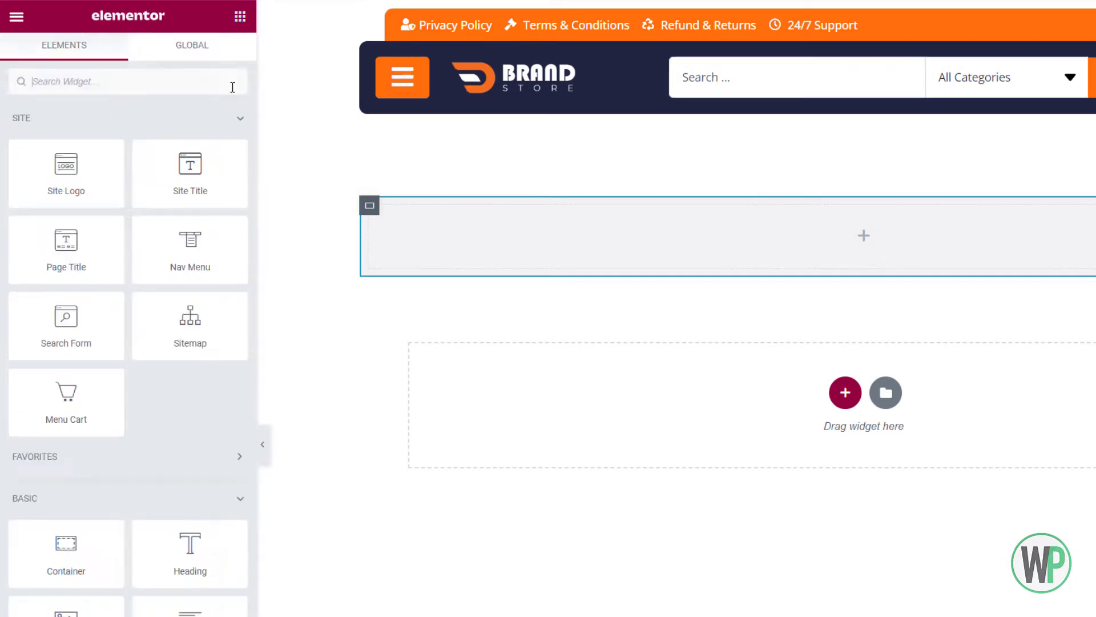
- Add a new container inside the grey inner container and rename it "Footer Column" in the Navigator
drag(103, 565, 456, 226)
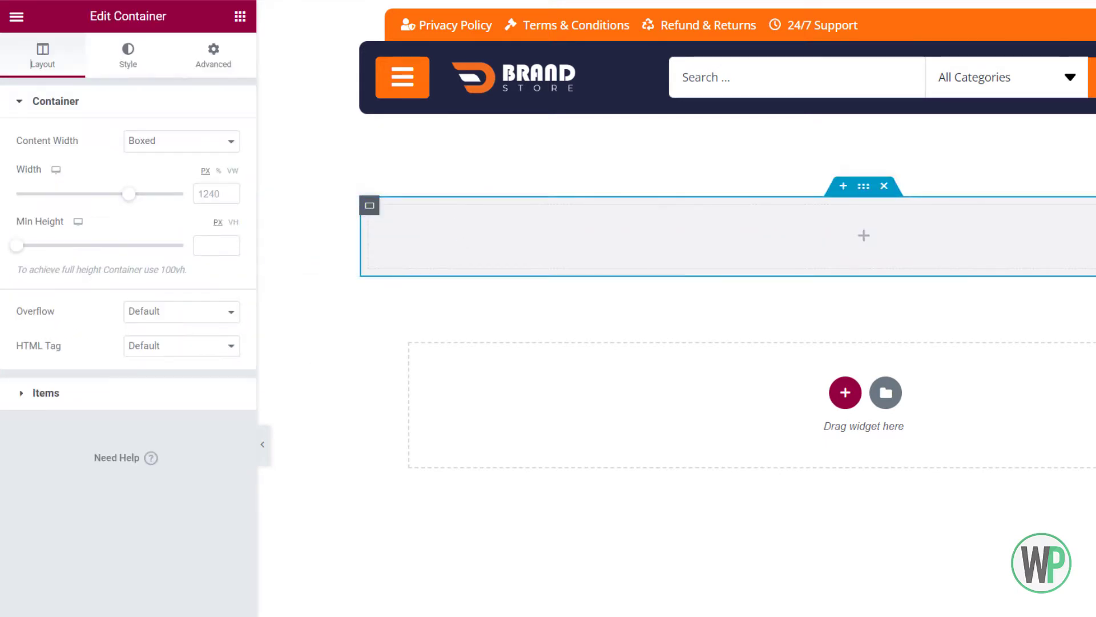
key(ctrl+i)
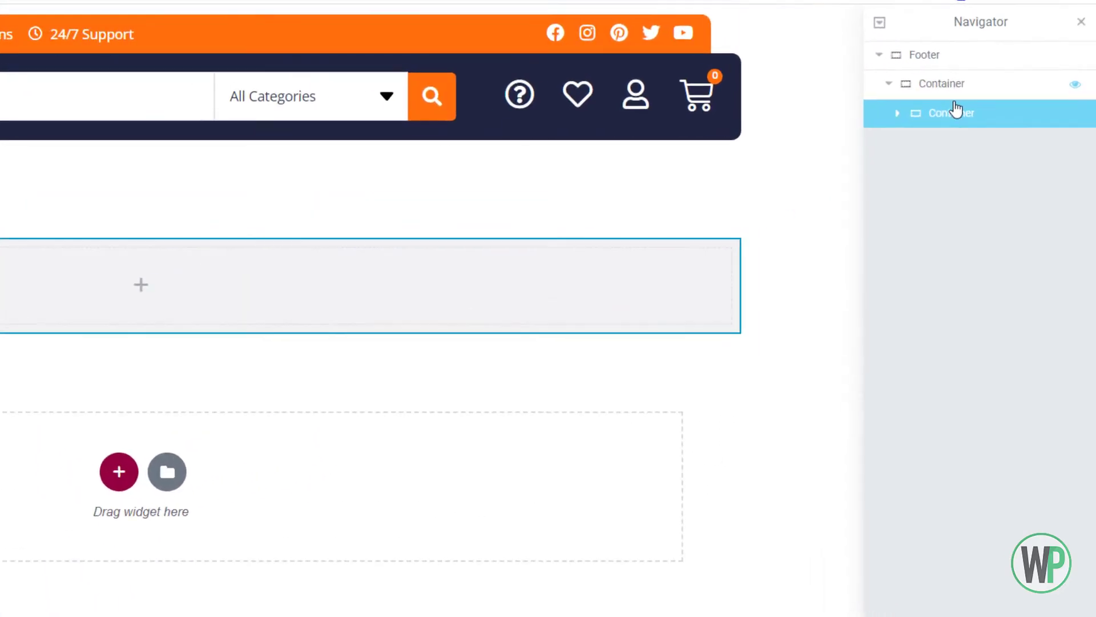
double_click(946, 114)
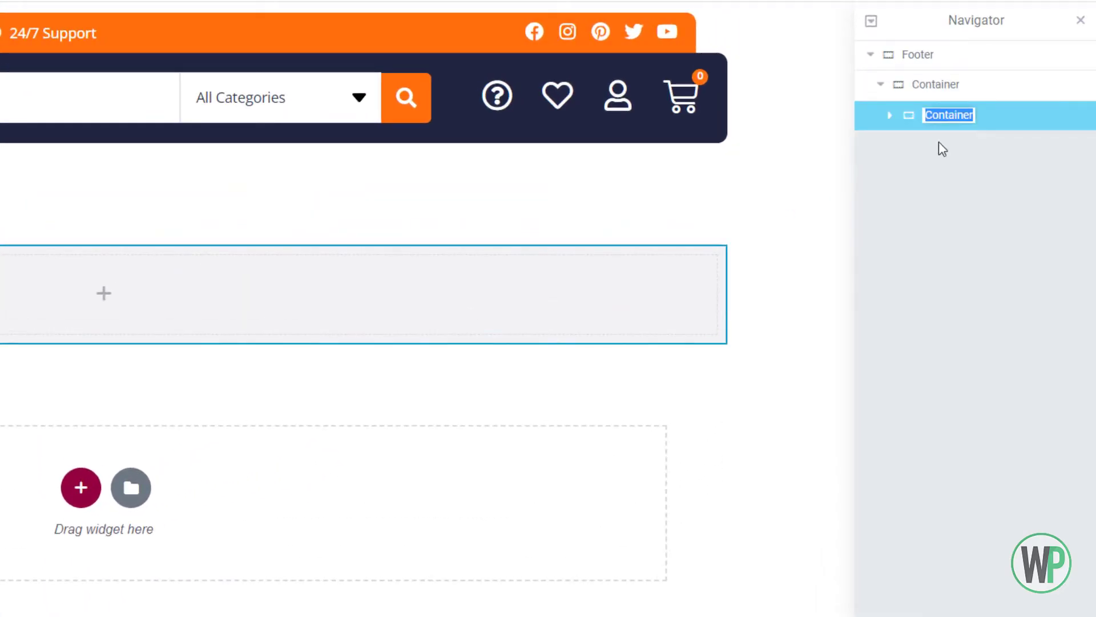
text(Footer Column)
key(Return)
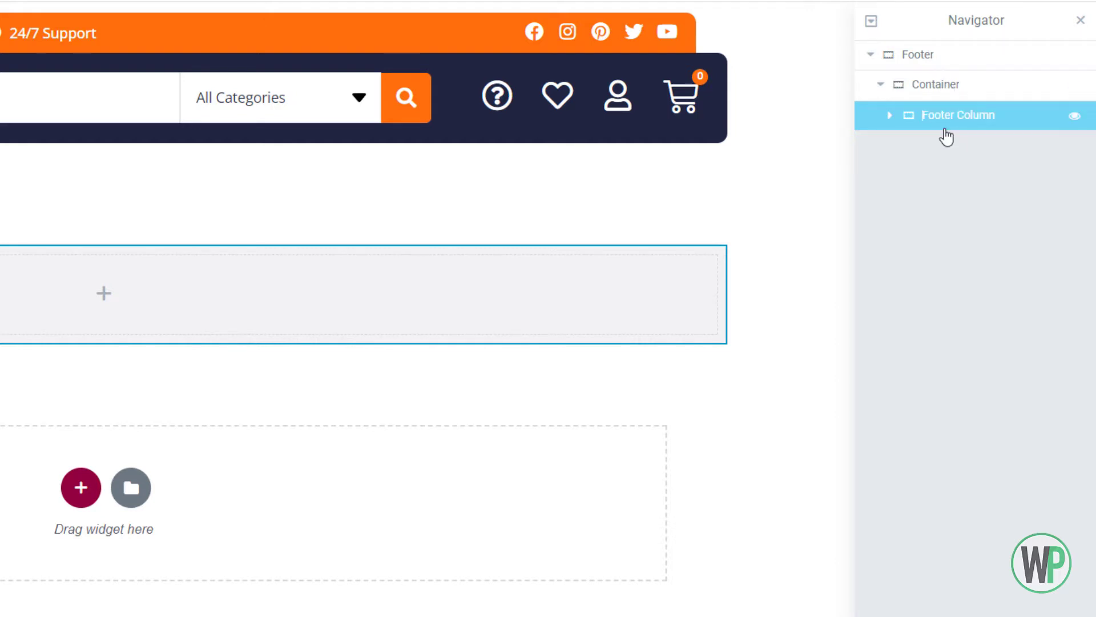
- Duplicate the Footer Column container three times to make four columns
right_click(946, 137)
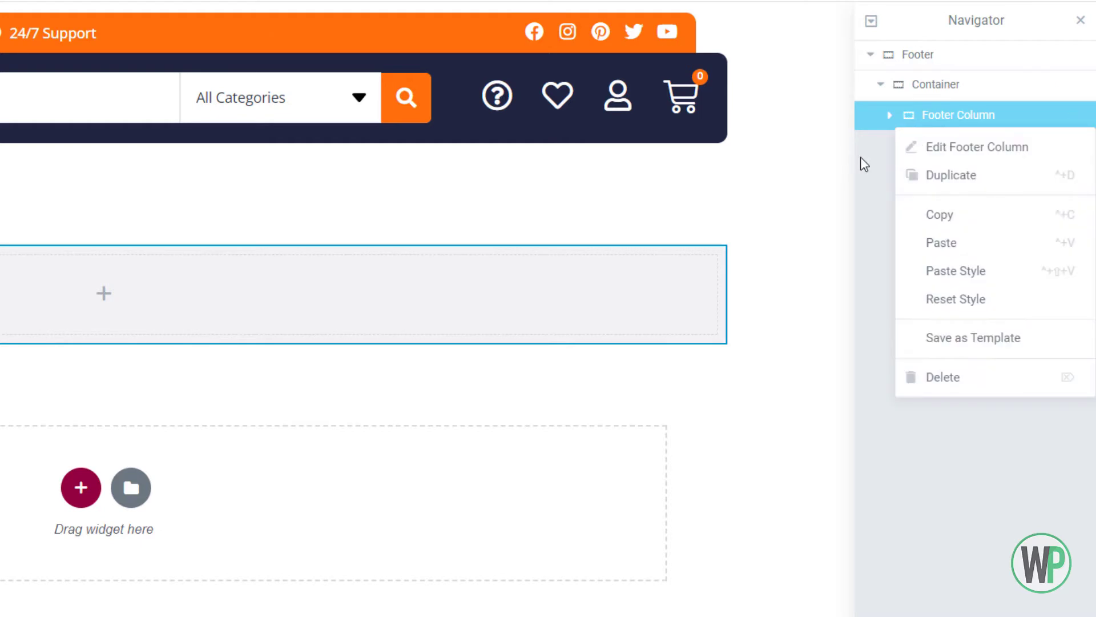
click(909, 176)
right_click(925, 147)
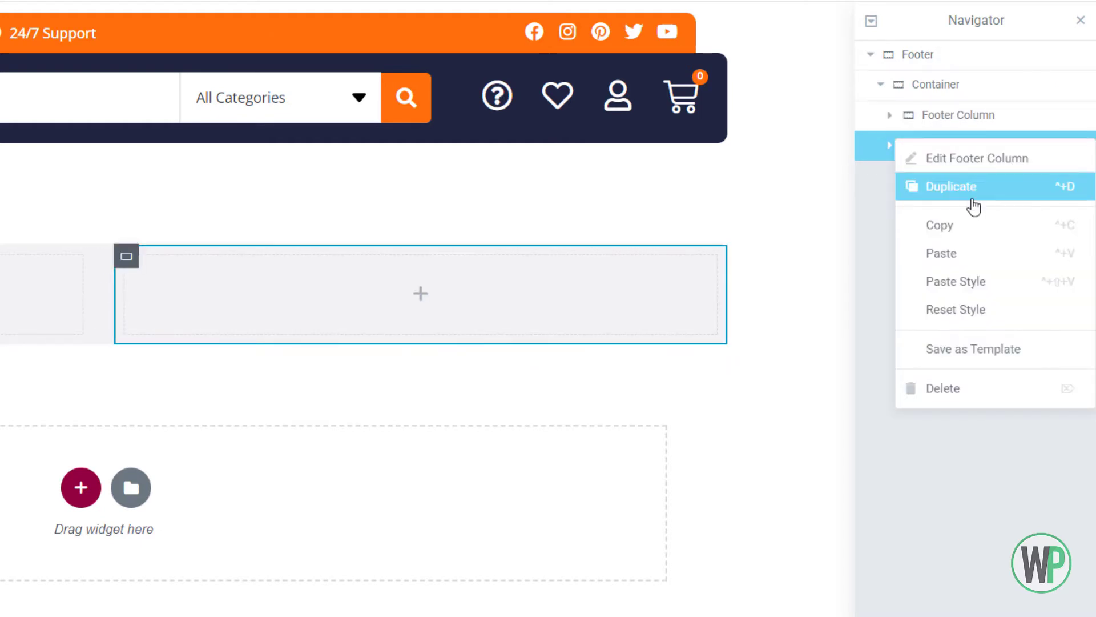
click(969, 191)
right_click(959, 176)
click(1001, 221)
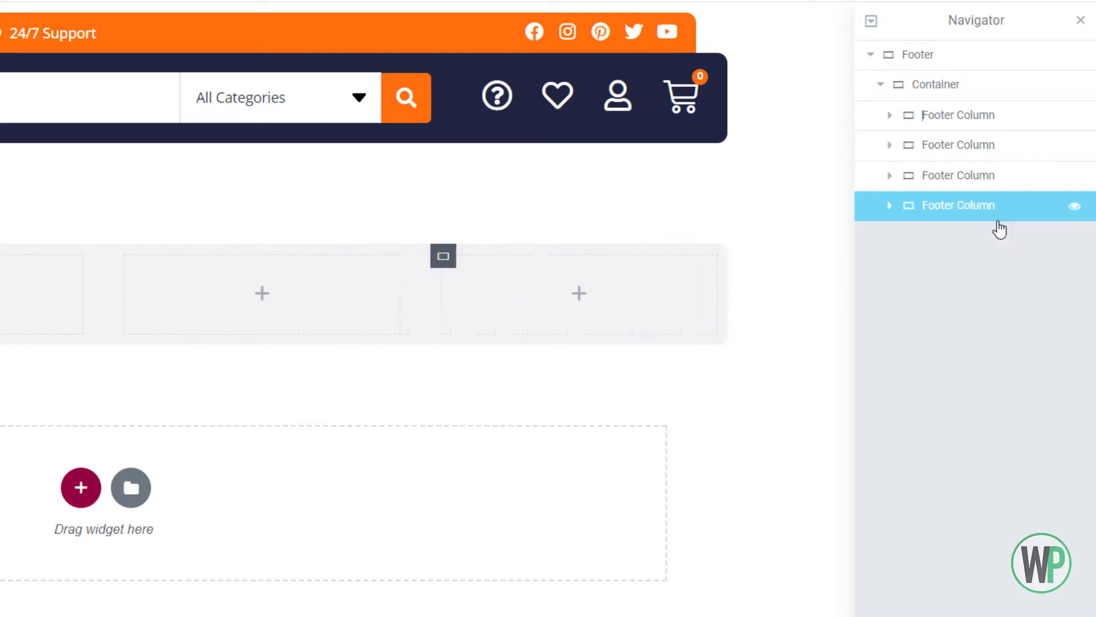
- Delete the three duplicated Footer Column containers, keeping only the first one
click(969, 116)
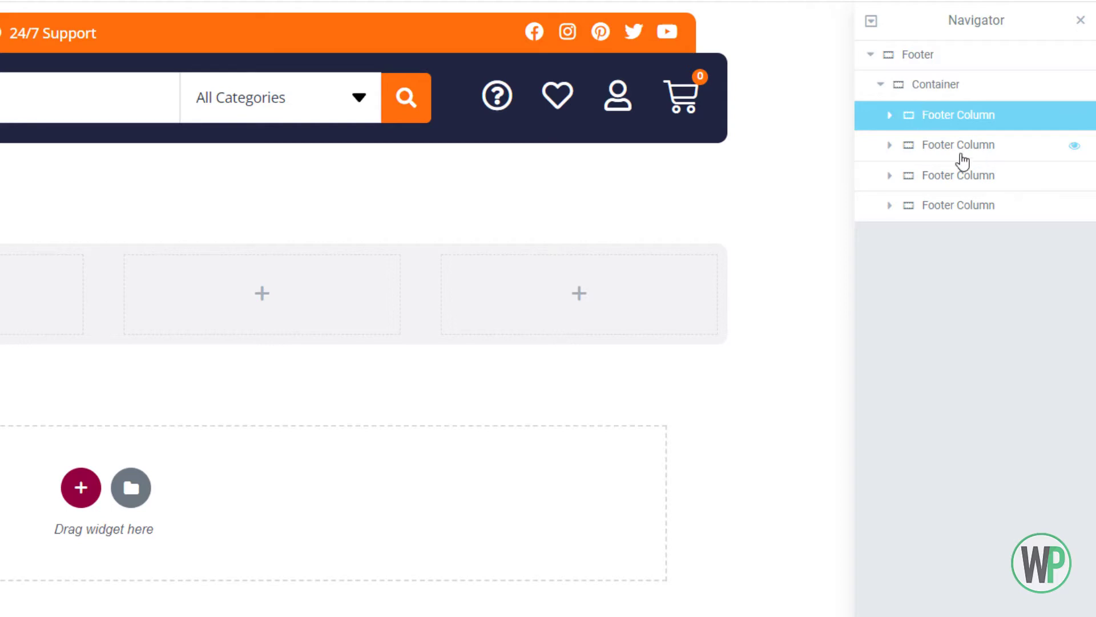
double_click(967, 117)
right_click(971, 154)
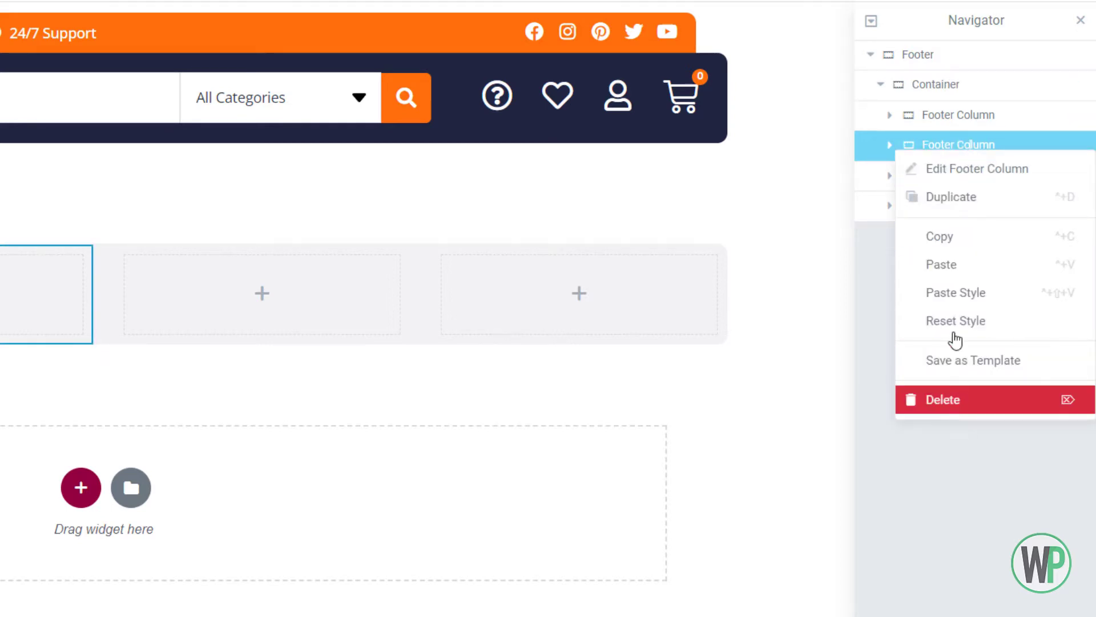
click(950, 397)
right_click(957, 156)
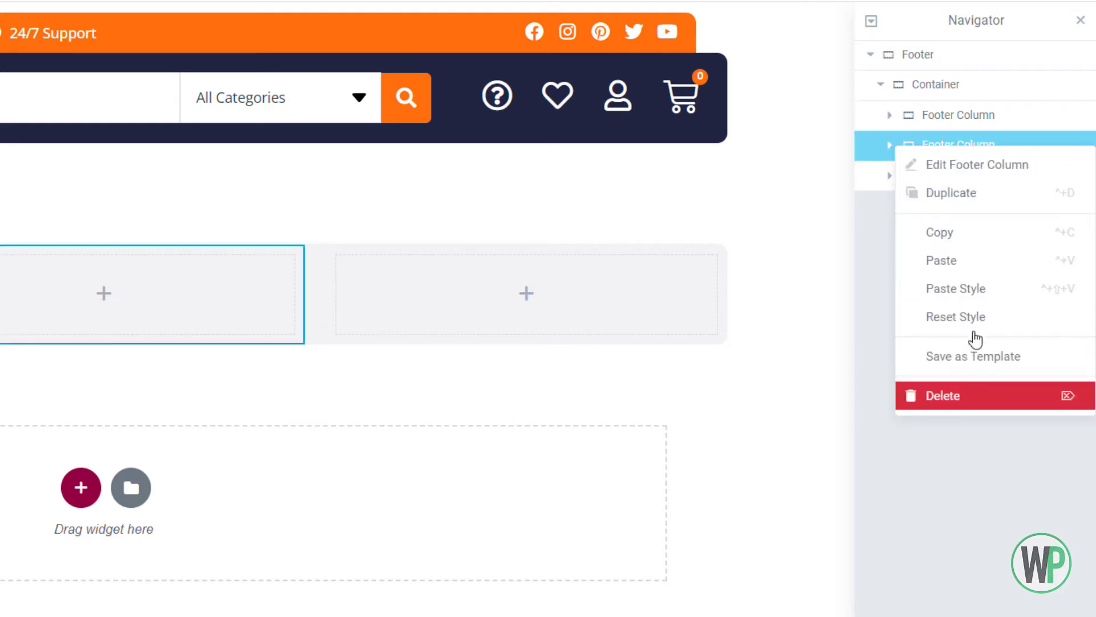
key(Delete)
right_click(975, 147)
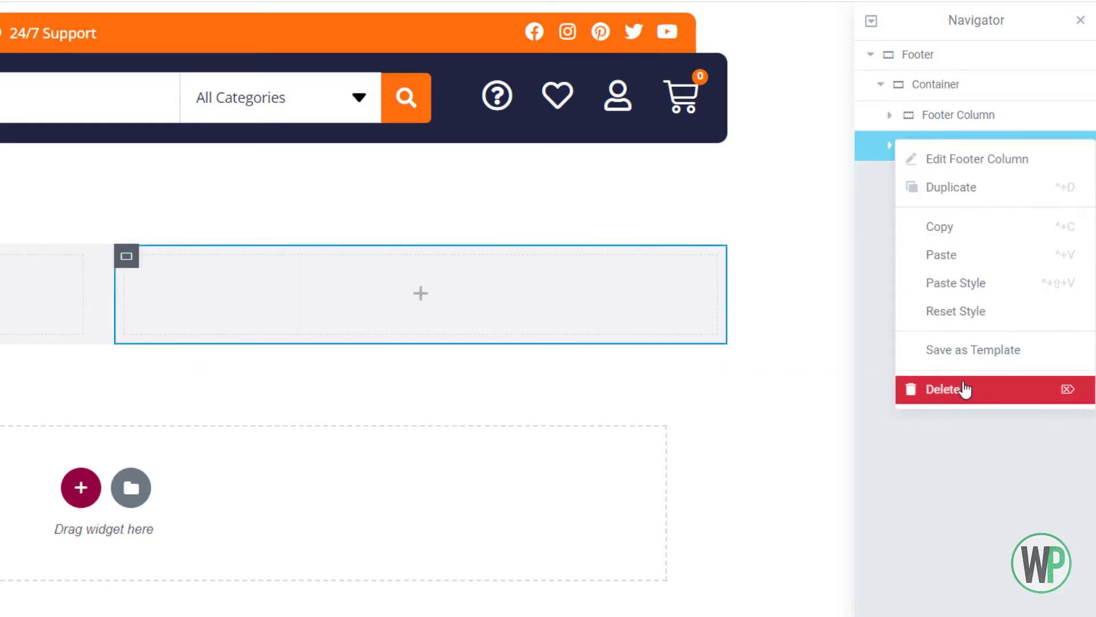
click(961, 387)
- Set the remaining Footer Column's content width to Full Width and its width to 25%
click(949, 114)
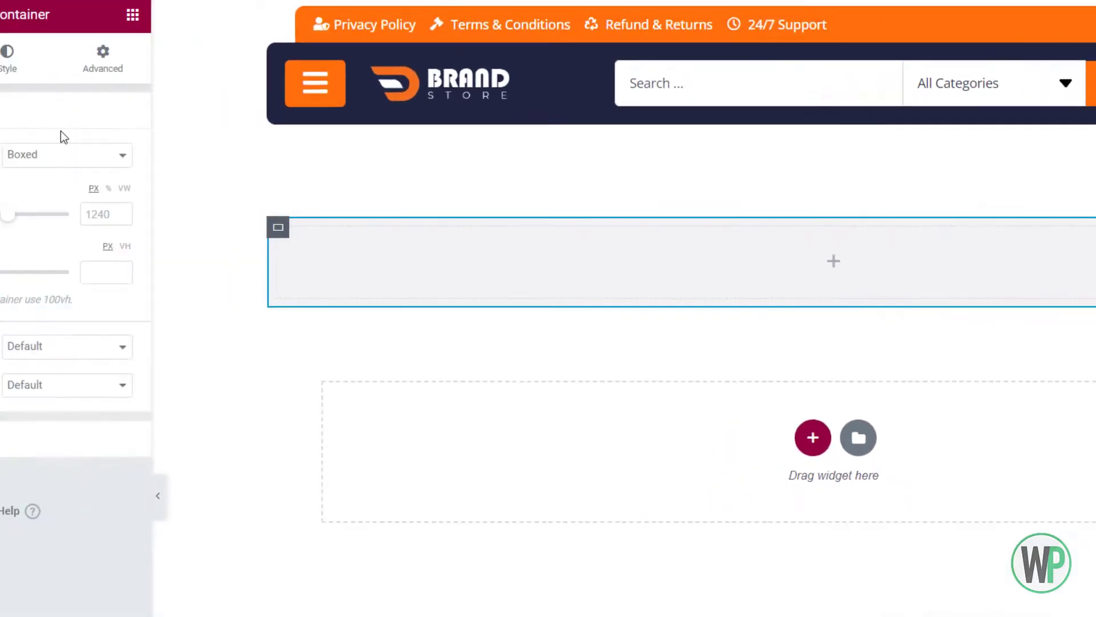
click(65, 153)
click(60, 188)
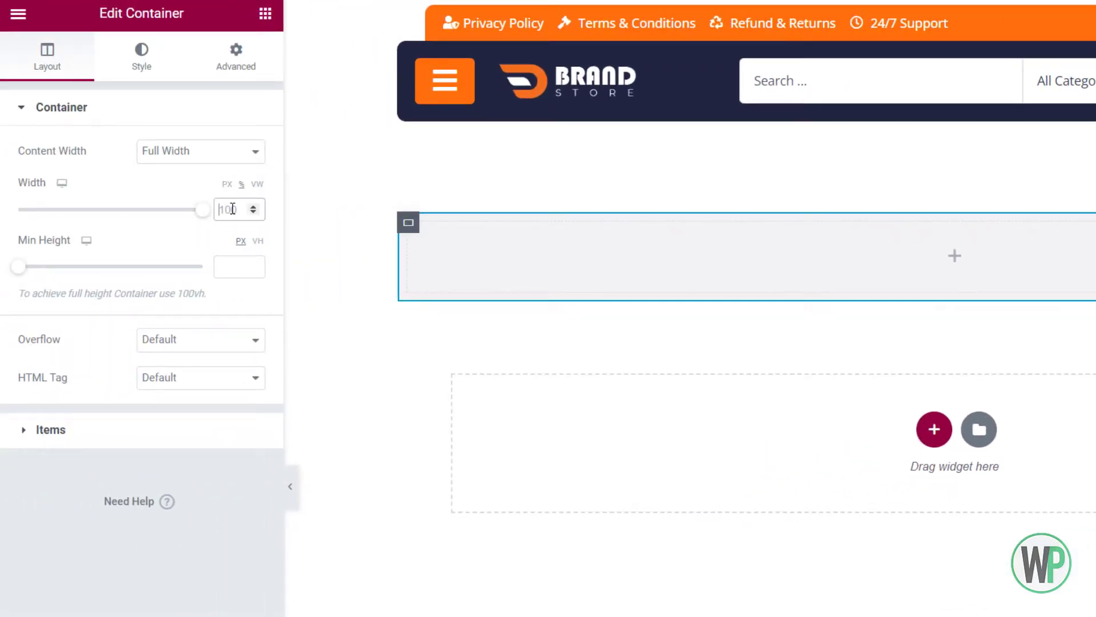
text(25)
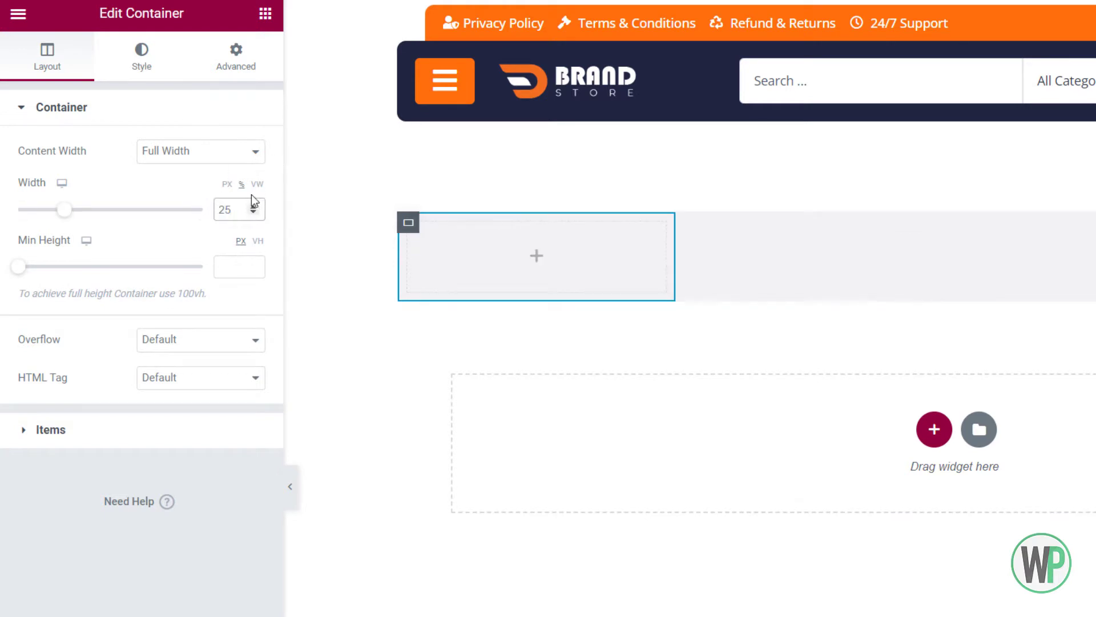
key(Down)
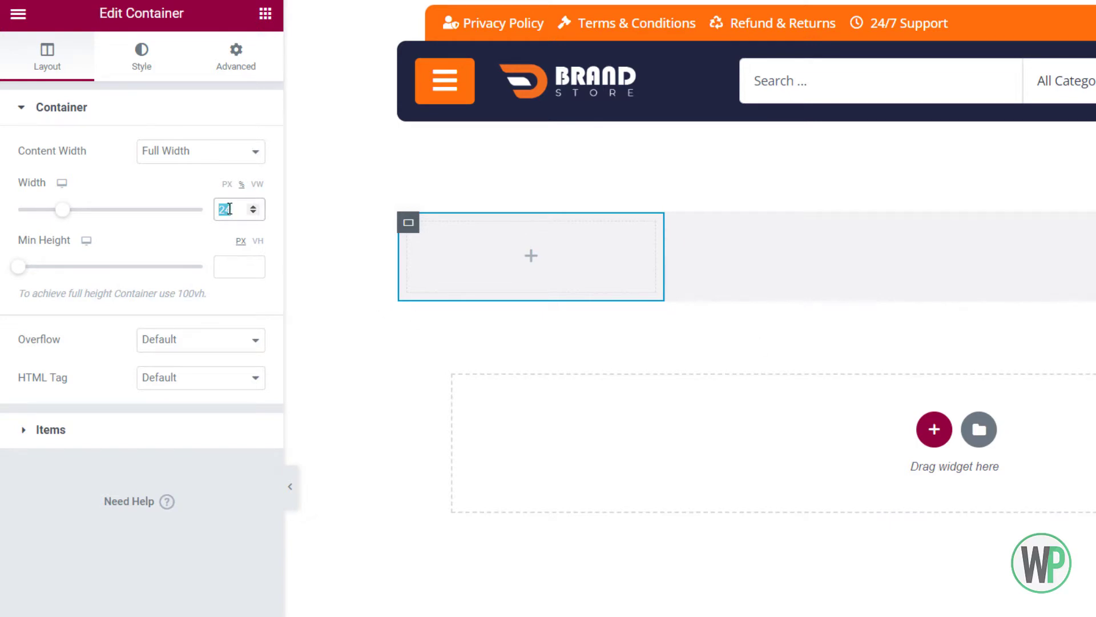
text(25)
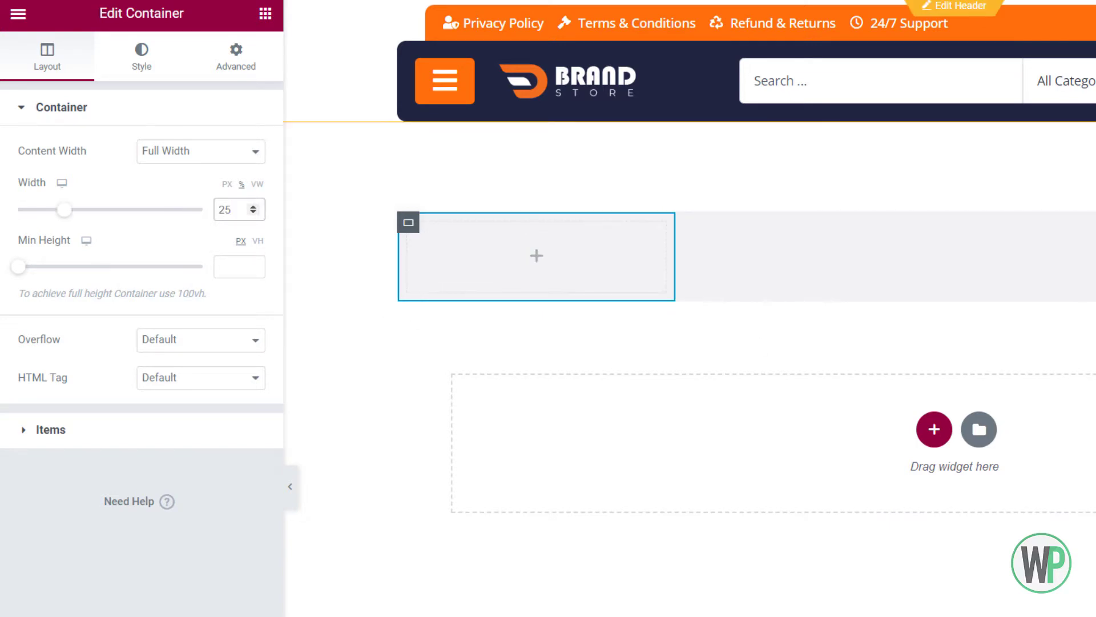
- Create three copies of the 25% wide Footer Column inside the inner container
right_click(1056, 111)
click(1073, 157)
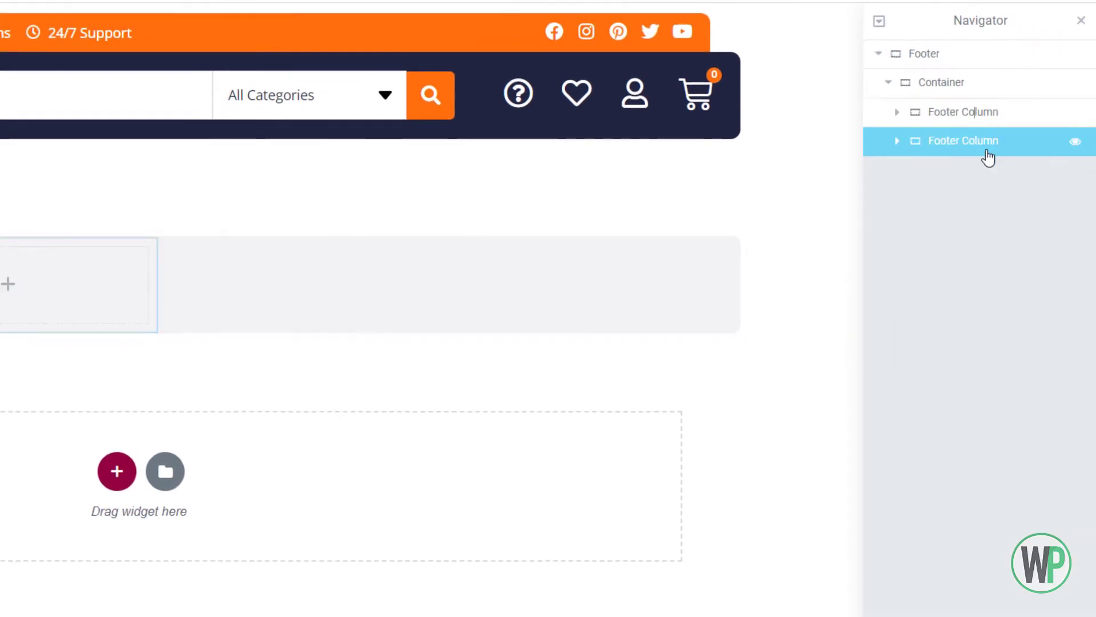
right_click(987, 152)
click(1030, 196)
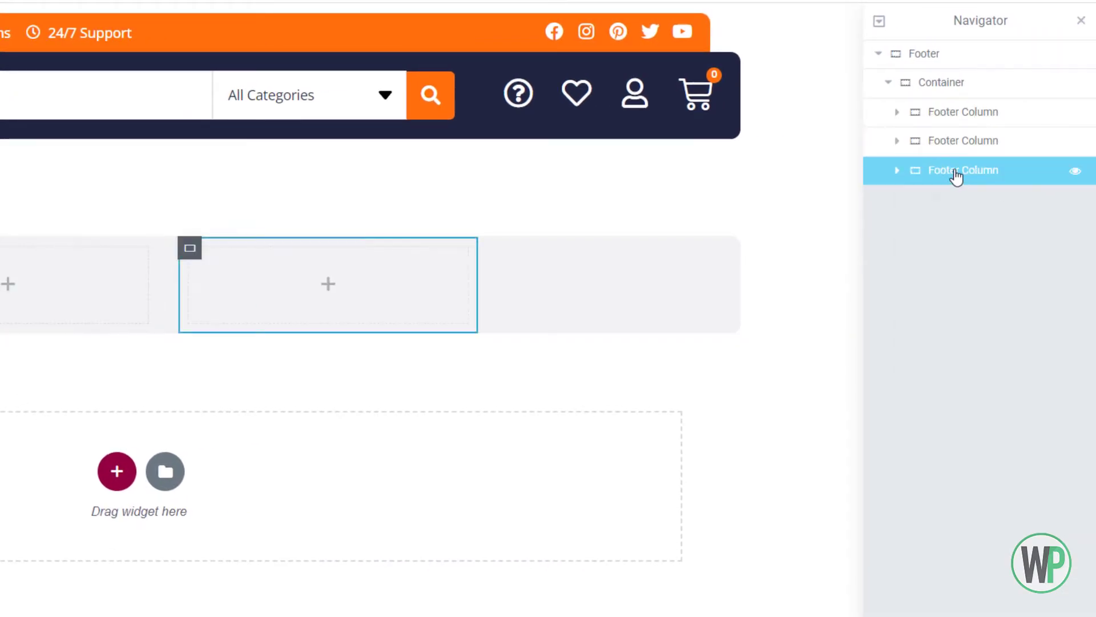
right_click(957, 175)
click(983, 215)
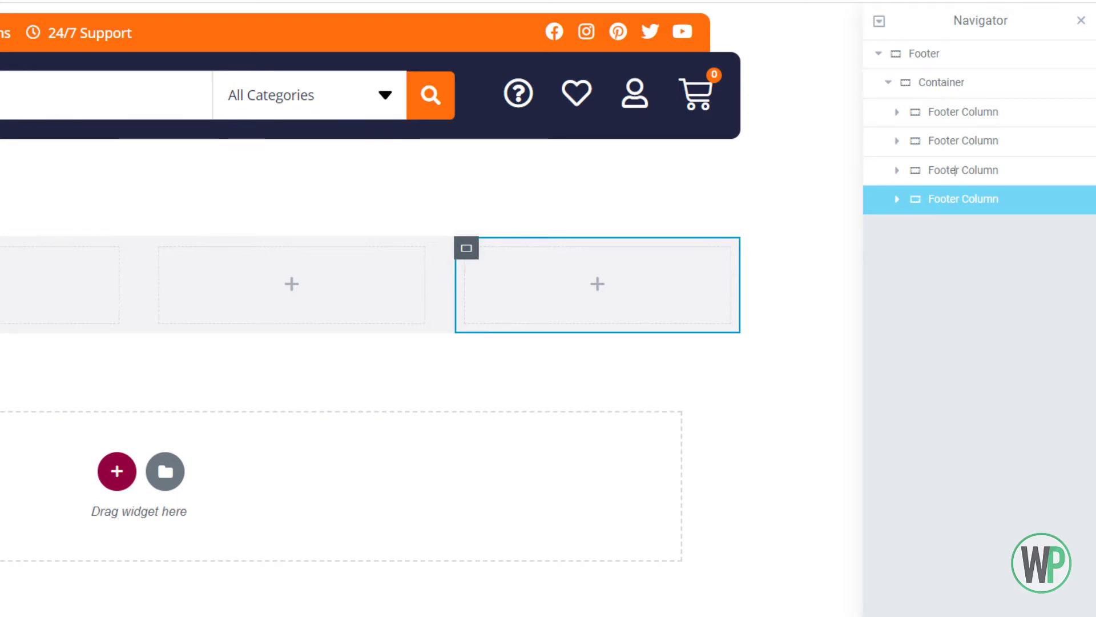
- Set the width of the fourth, third and second footer columns to 20% each and the first column to 40%
text(20)
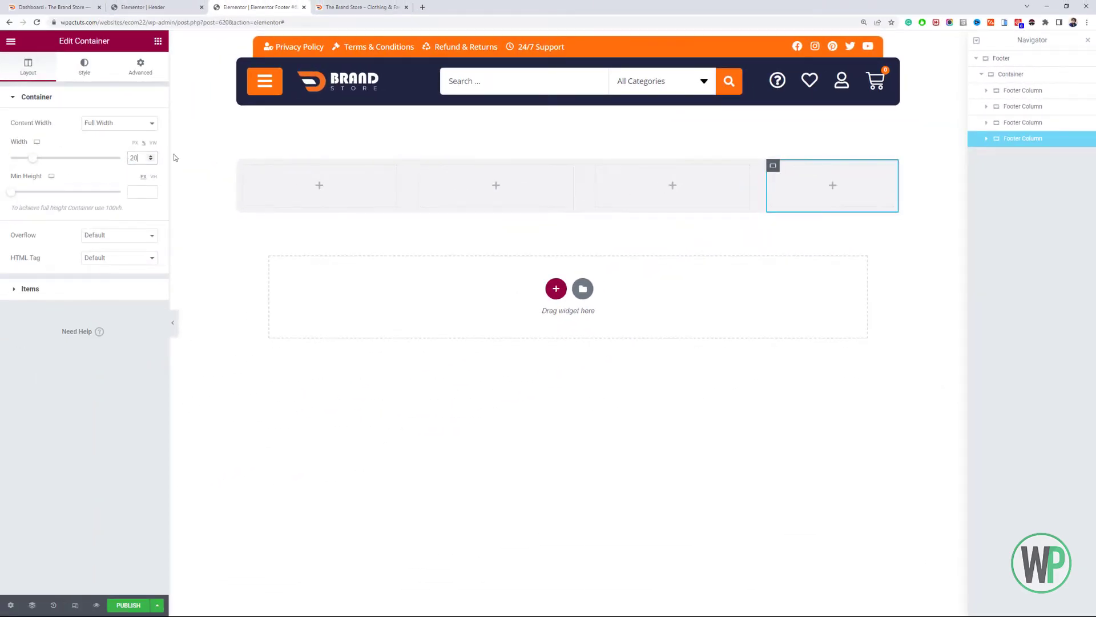
click(1007, 124)
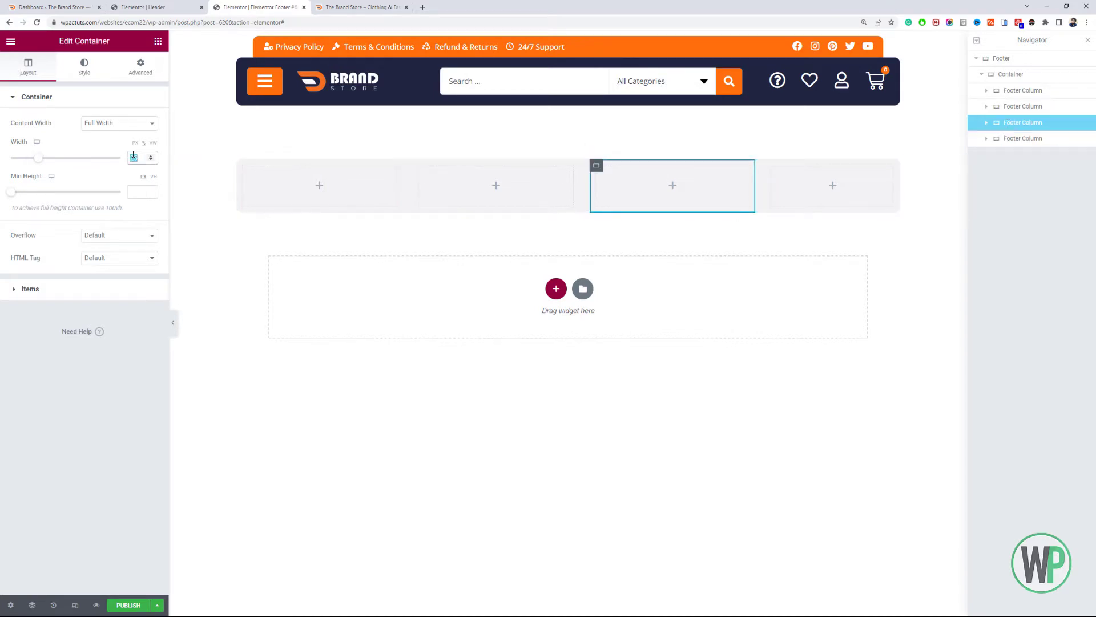
text(20)
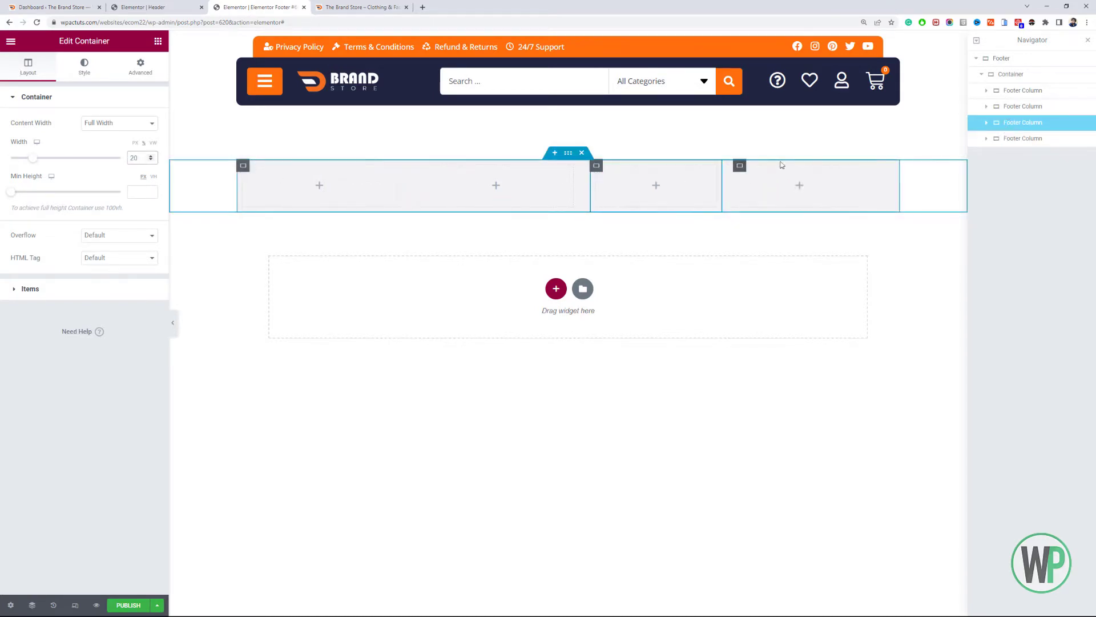
click(1010, 108)
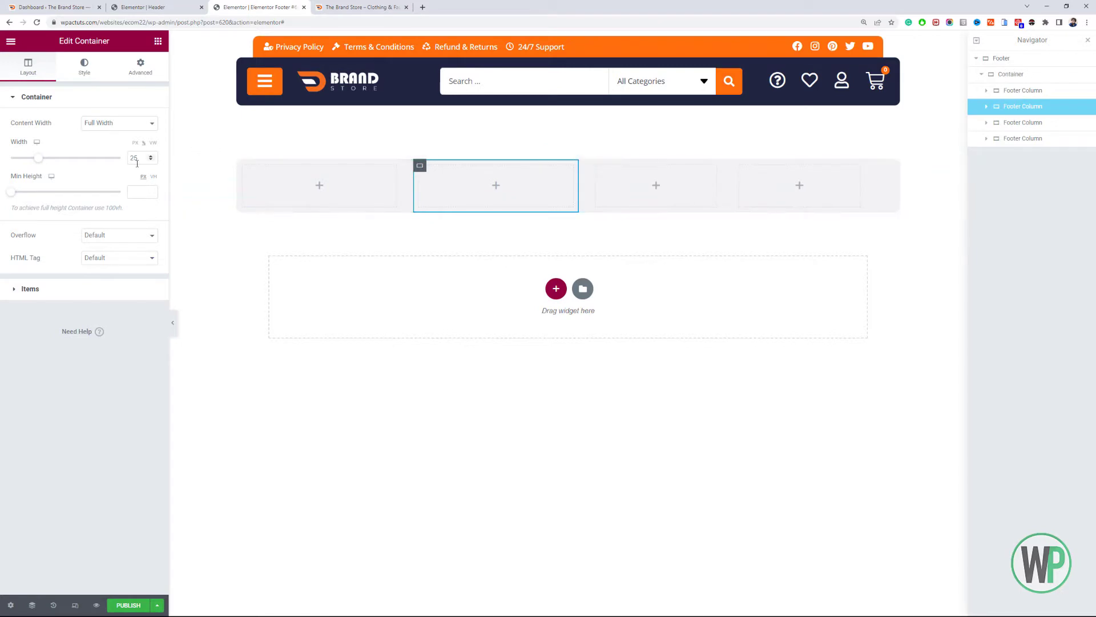
text(20)
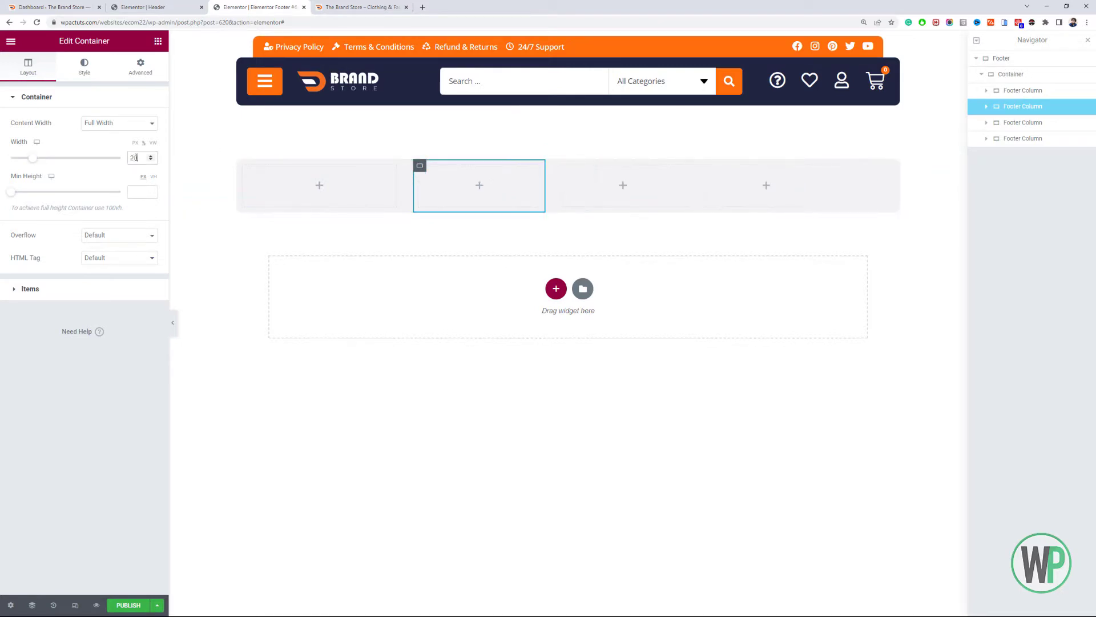
click(1006, 91)
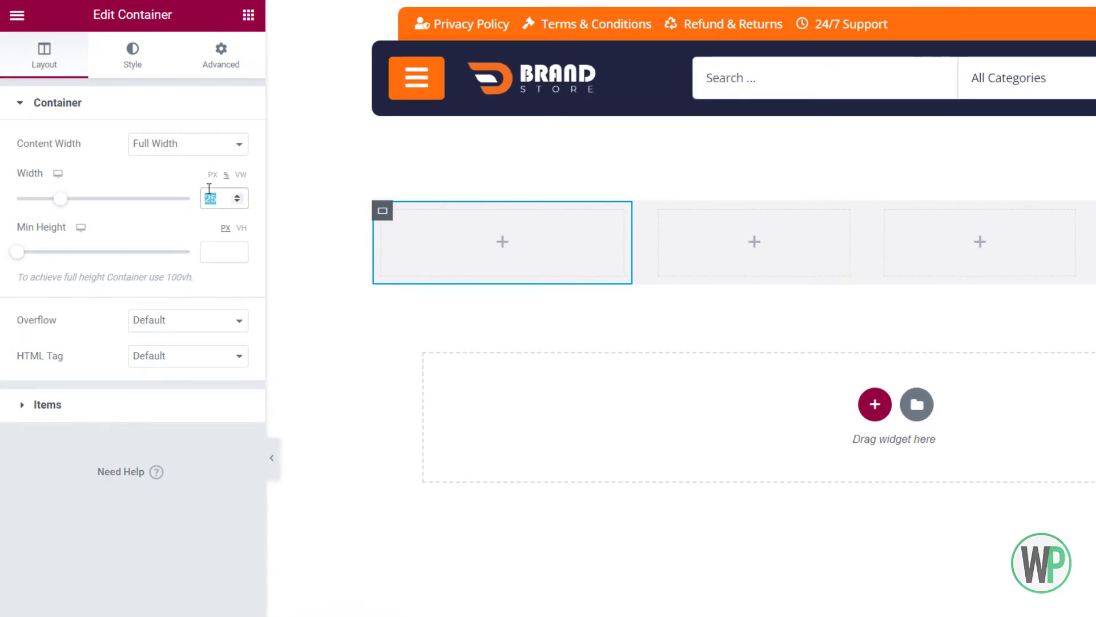
text(40)
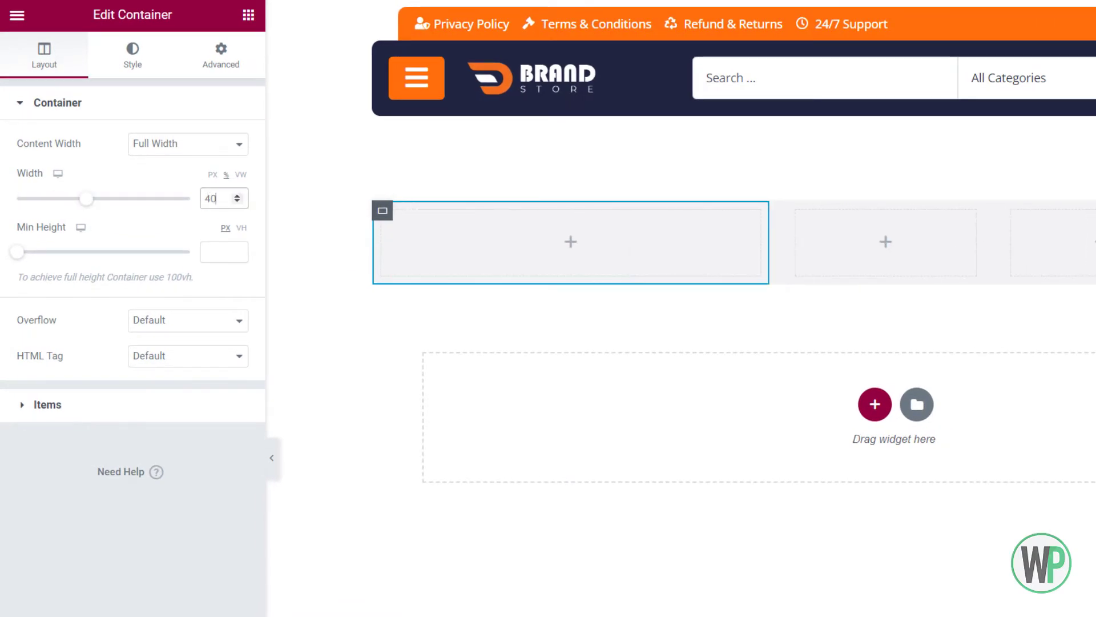
- Give the grey container that holds the footer columns a padding of 20 px on all sides
click(133, 54)
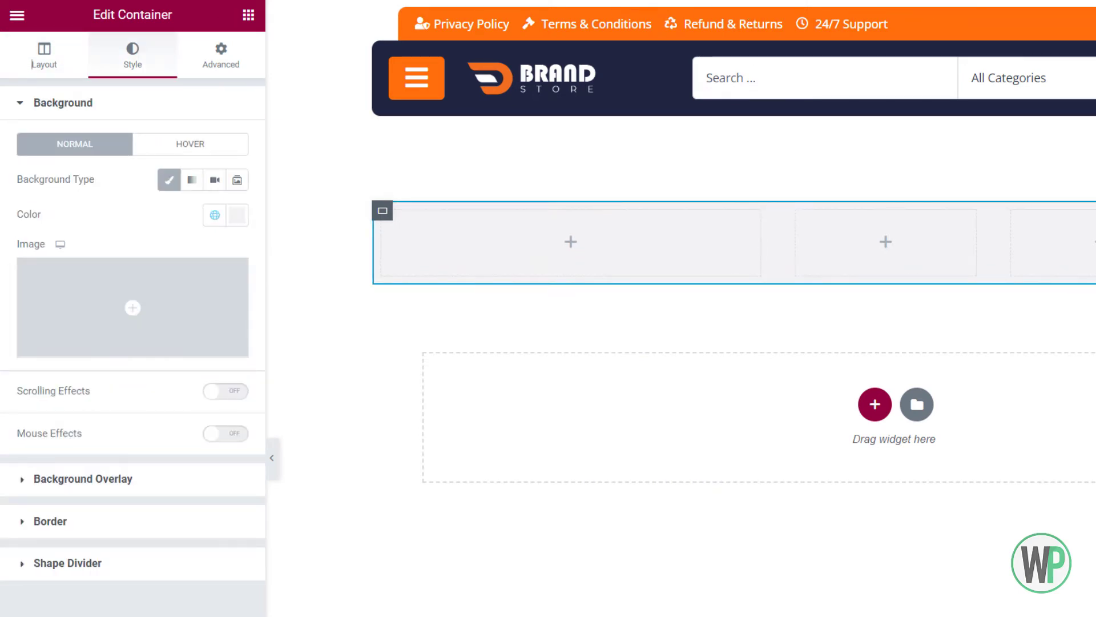
click(236, 68)
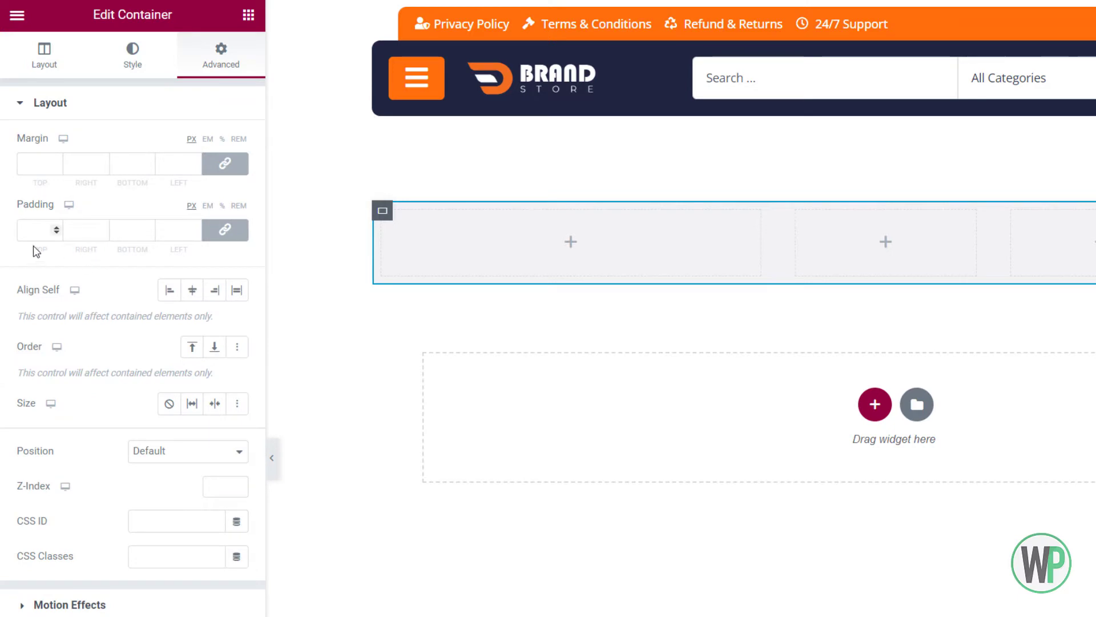
click(19, 225)
text(20)
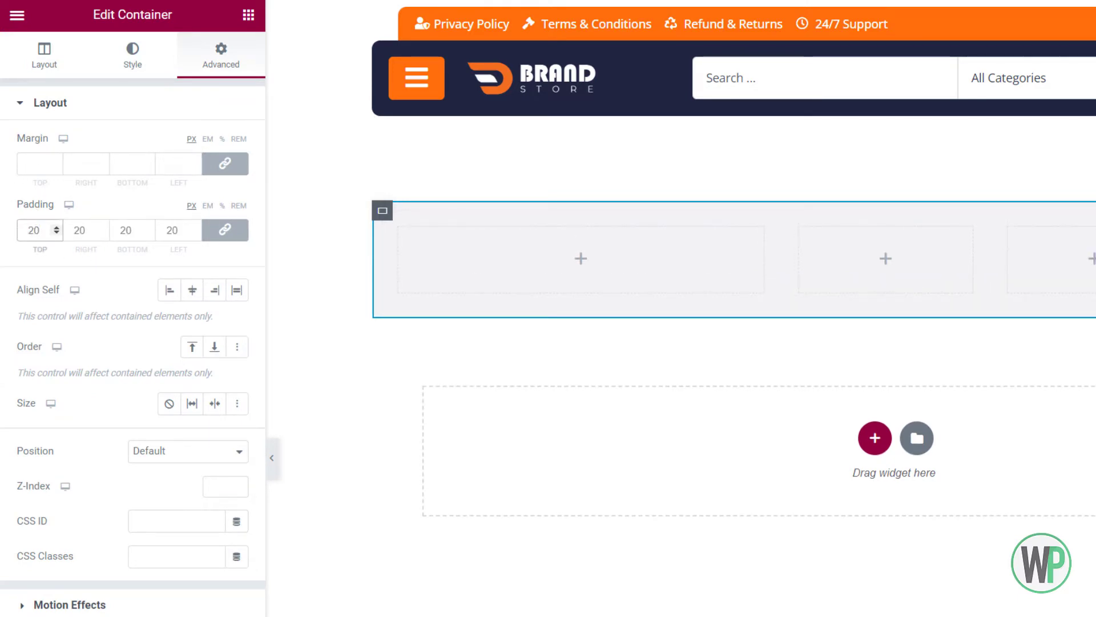
- Add a container inside the first footer column and rename it "Sub Box" in the Navigator
click(399, 227)
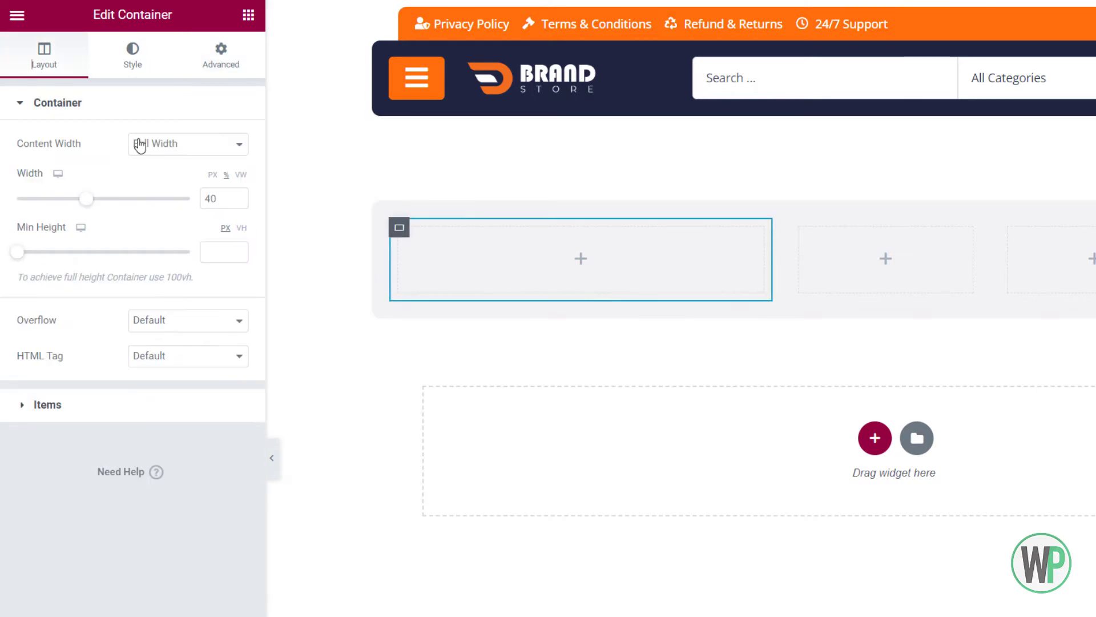
click(248, 15)
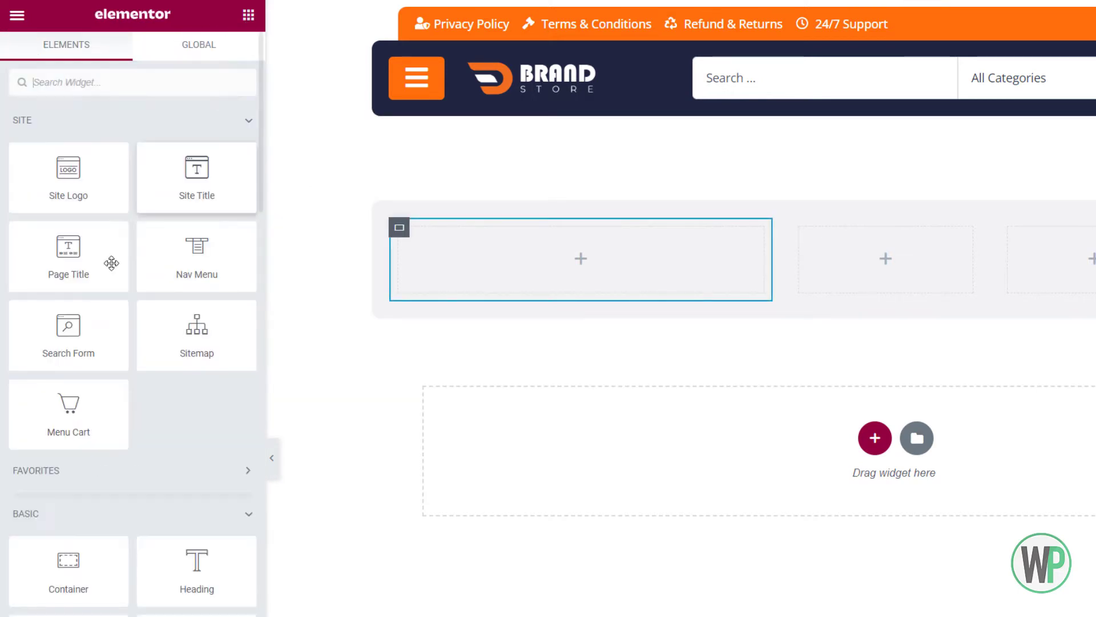
drag(96, 571, 543, 269)
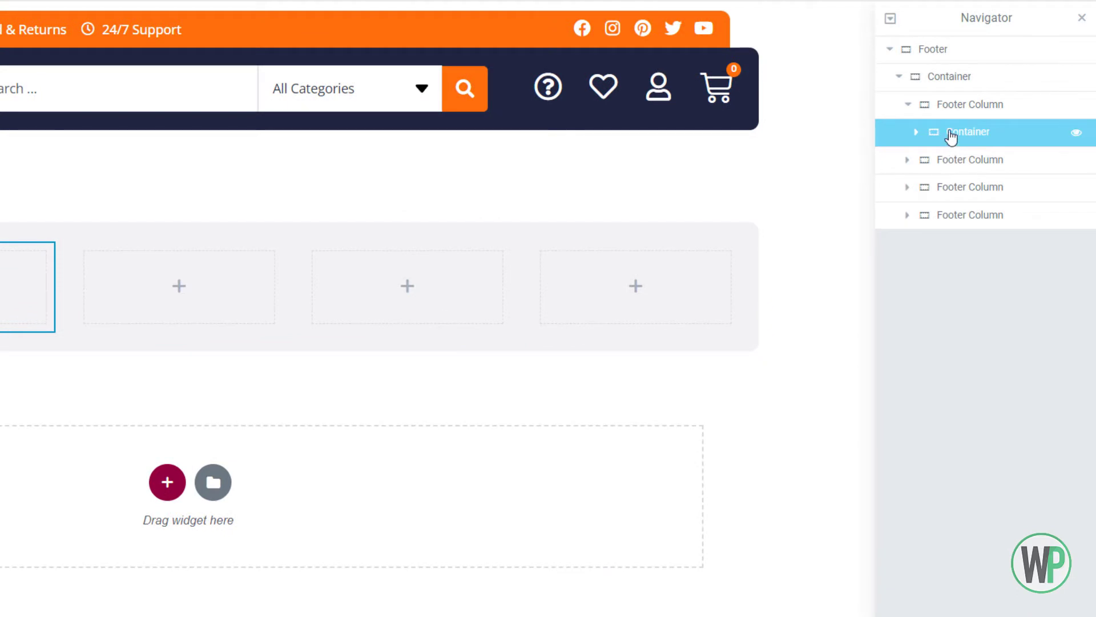
double_click(950, 135)
text(Sub Box)
key(Return)
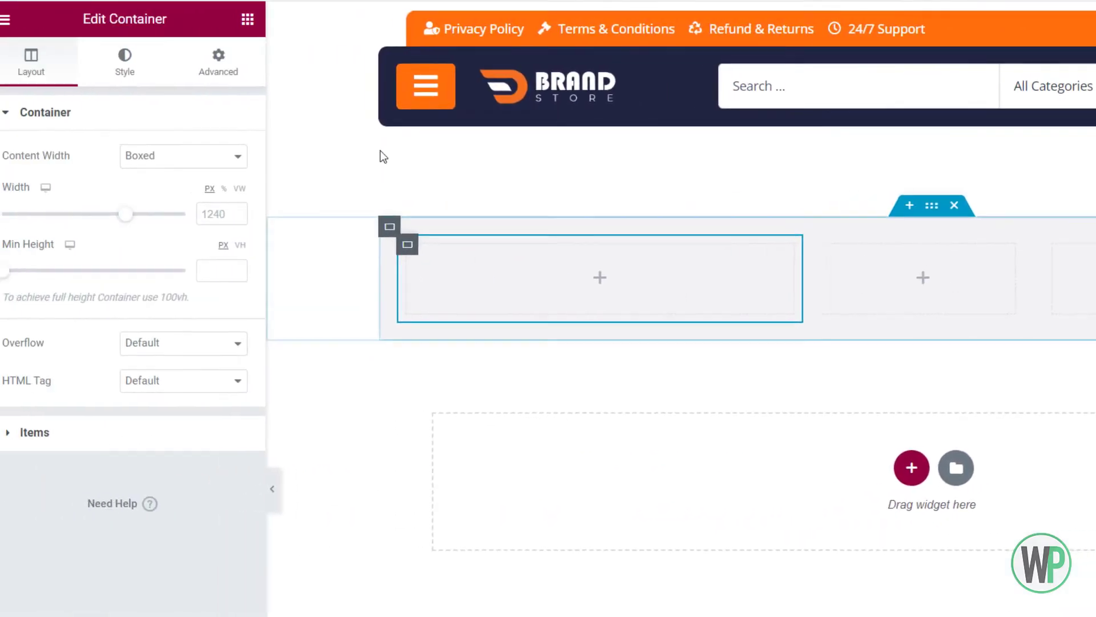
- Give the Sub Box container in the first footer column a classic background in the global Primary color
click(121, 69)
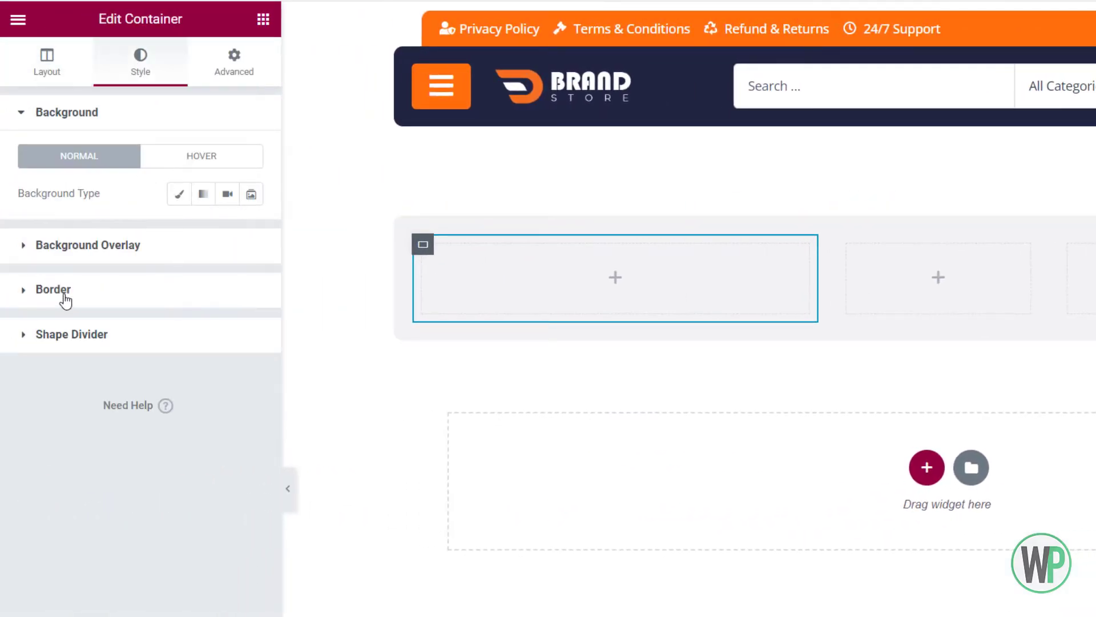
click(66, 296)
click(110, 114)
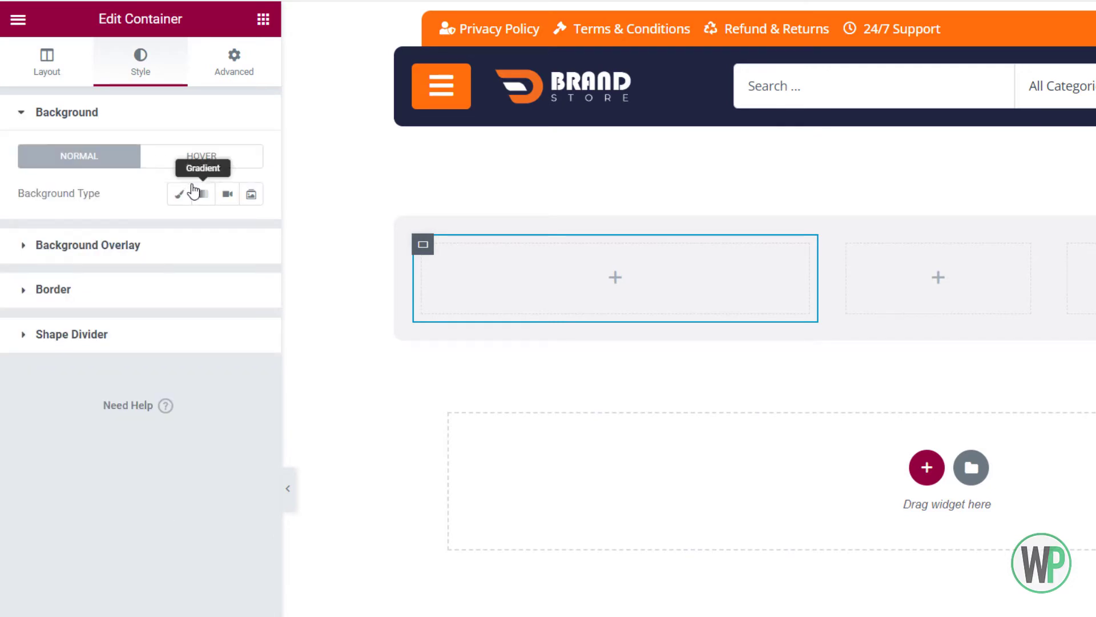
click(180, 194)
click(227, 232)
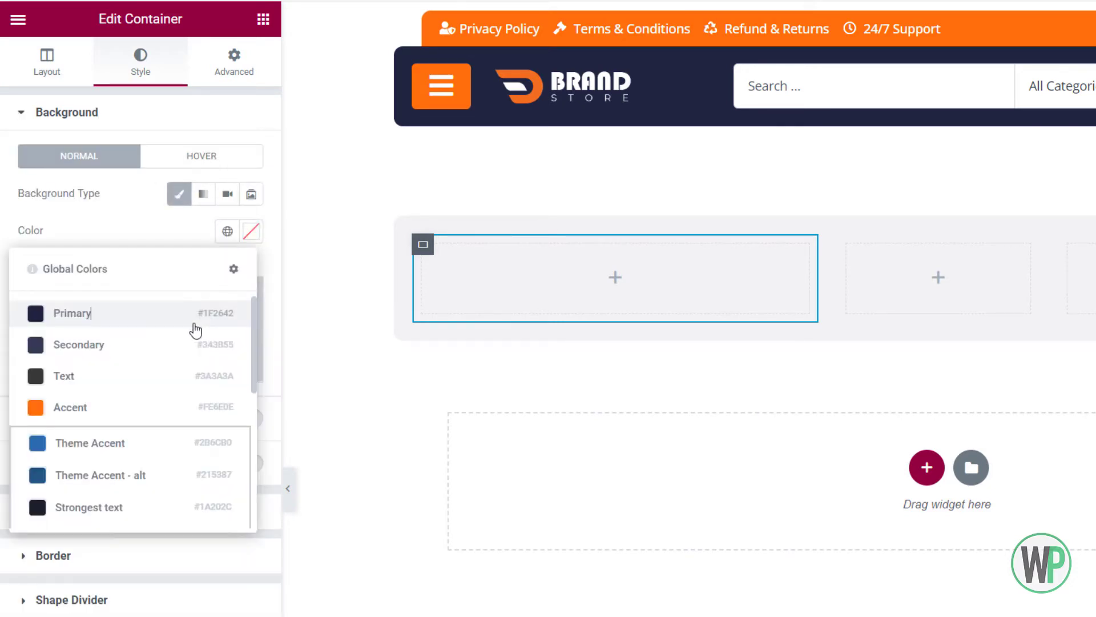
click(196, 330)
- Round the Sub Box container's corners with a border radius of 10 px on all sides
click(232, 66)
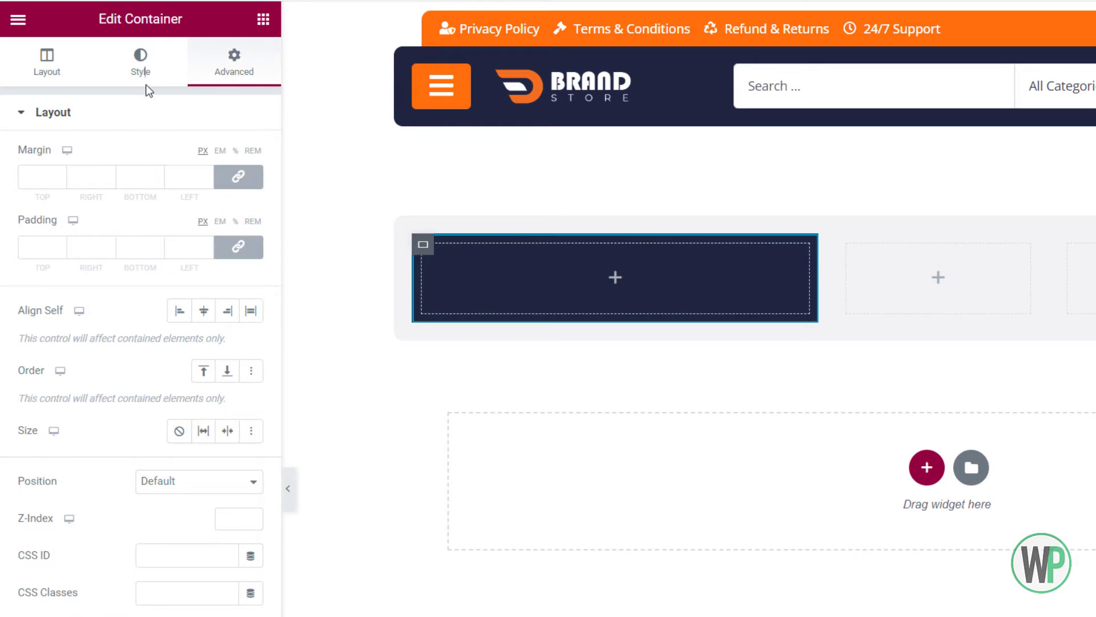
click(143, 68)
click(139, 555)
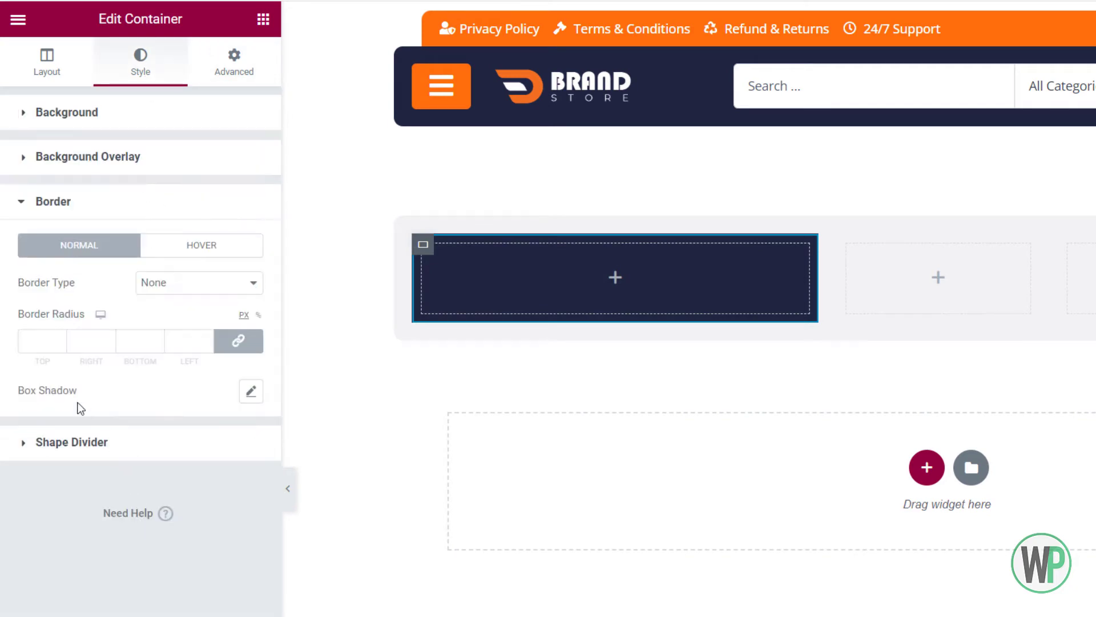
click(42, 339)
text(10)
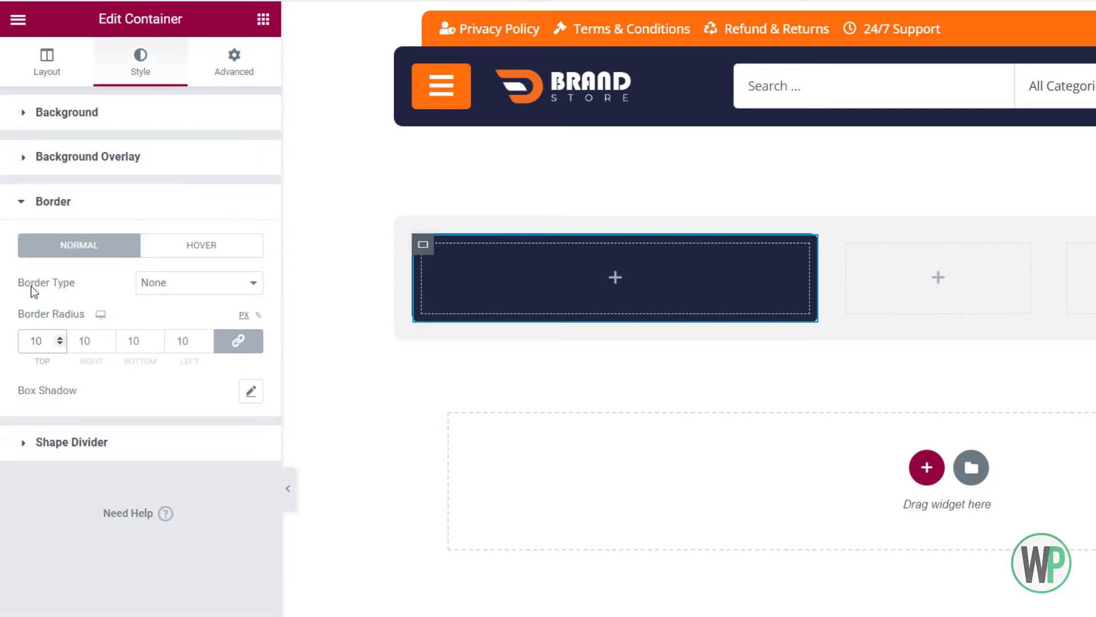
- Set the Sub Box container's padding to 20 px on all sides
click(210, 74)
click(42, 240)
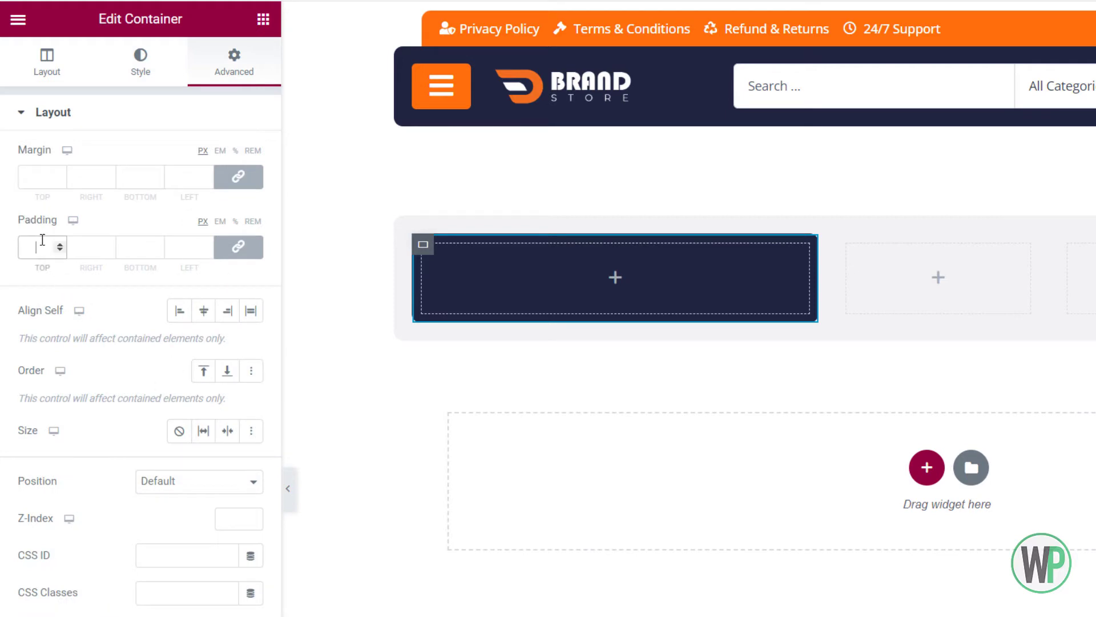
text(20)
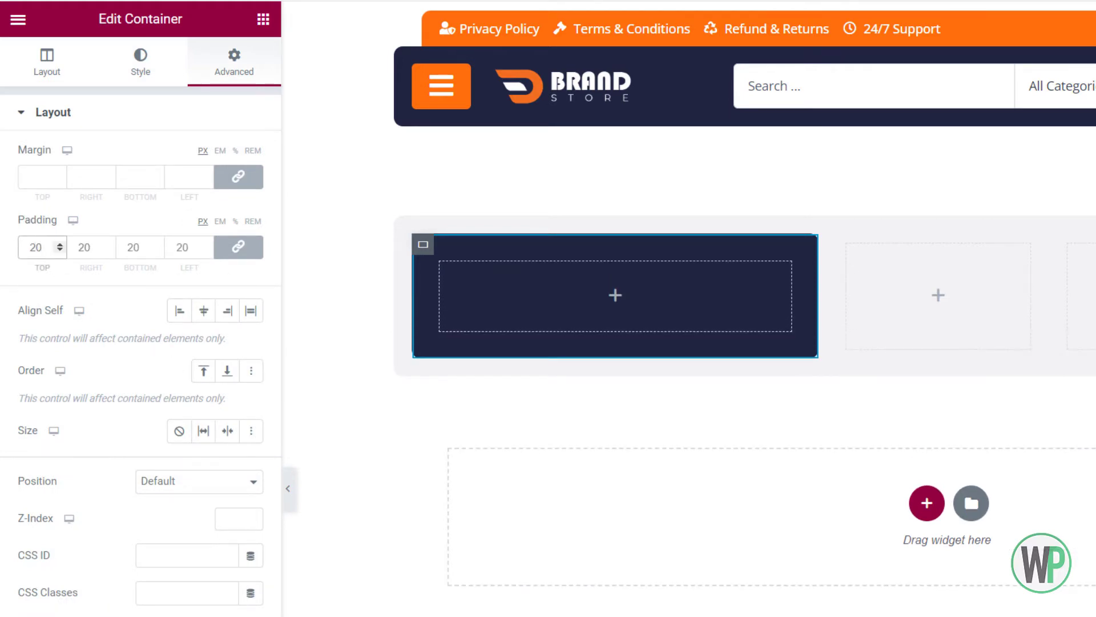
- Add a Heading widget inside the Sub Box and set its text color to the white global color
click(263, 18)
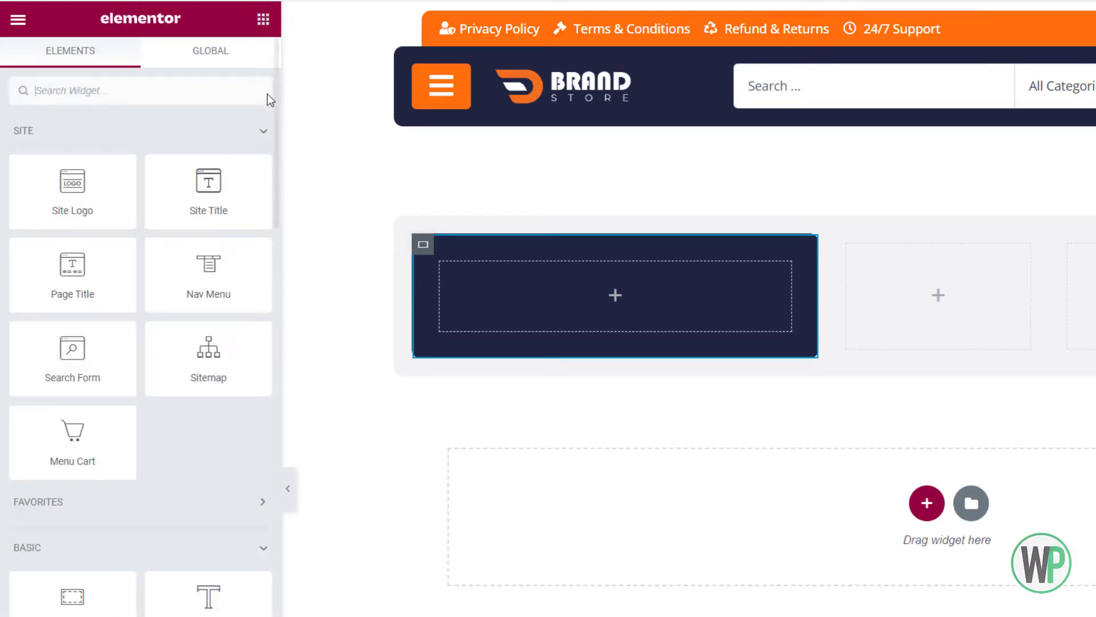
drag(208, 594, 516, 301)
double_click(158, 206)
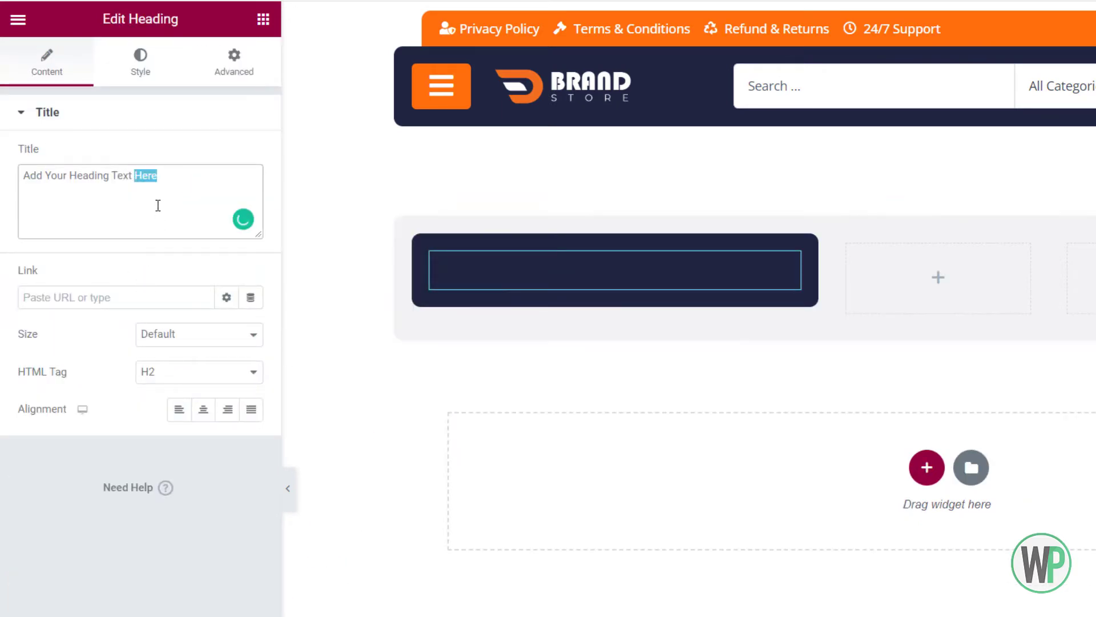
key(ctrl+a)
click(145, 72)
click(227, 156)
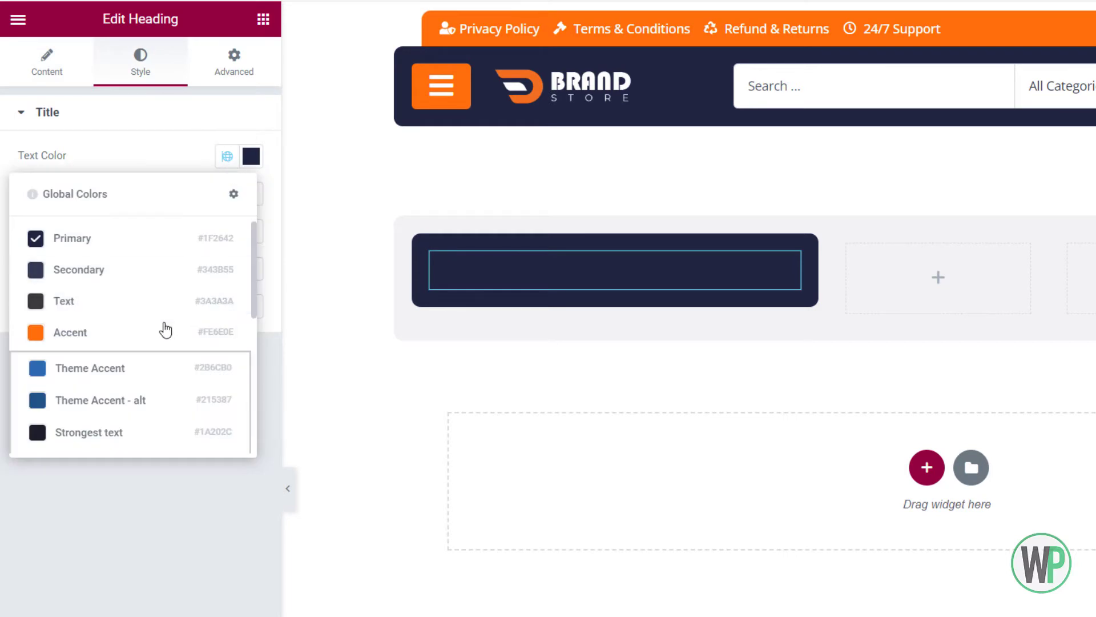
scroll(142, 399, down, 5)
click(114, 369)
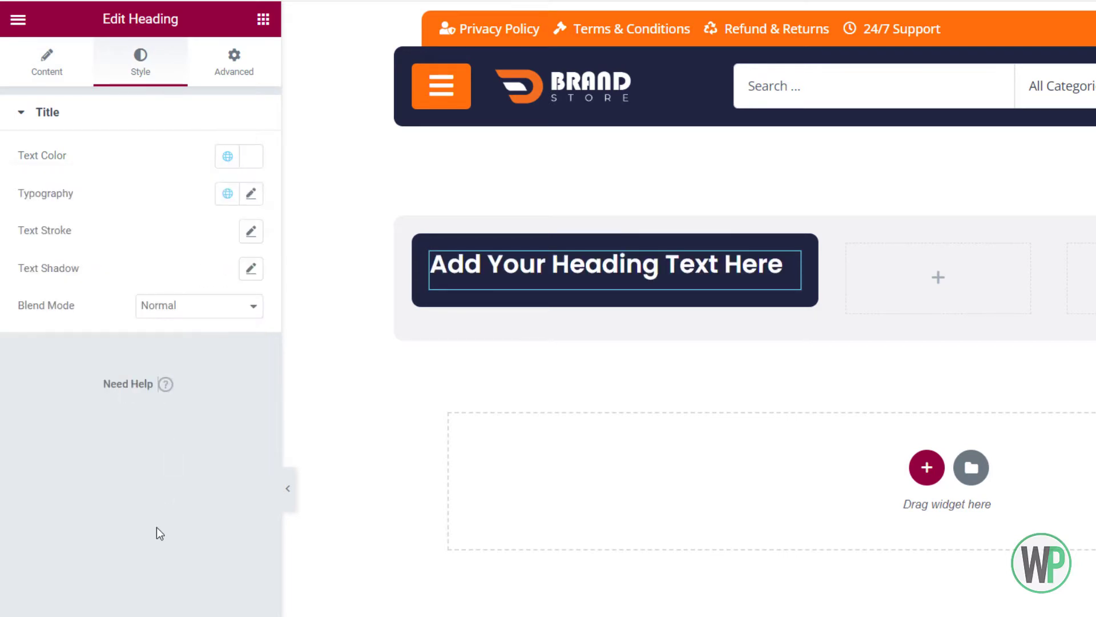
- Set the heading's HTML tag to H4 and its title to "Stay Connected."
click(77, 74)
click(201, 372)
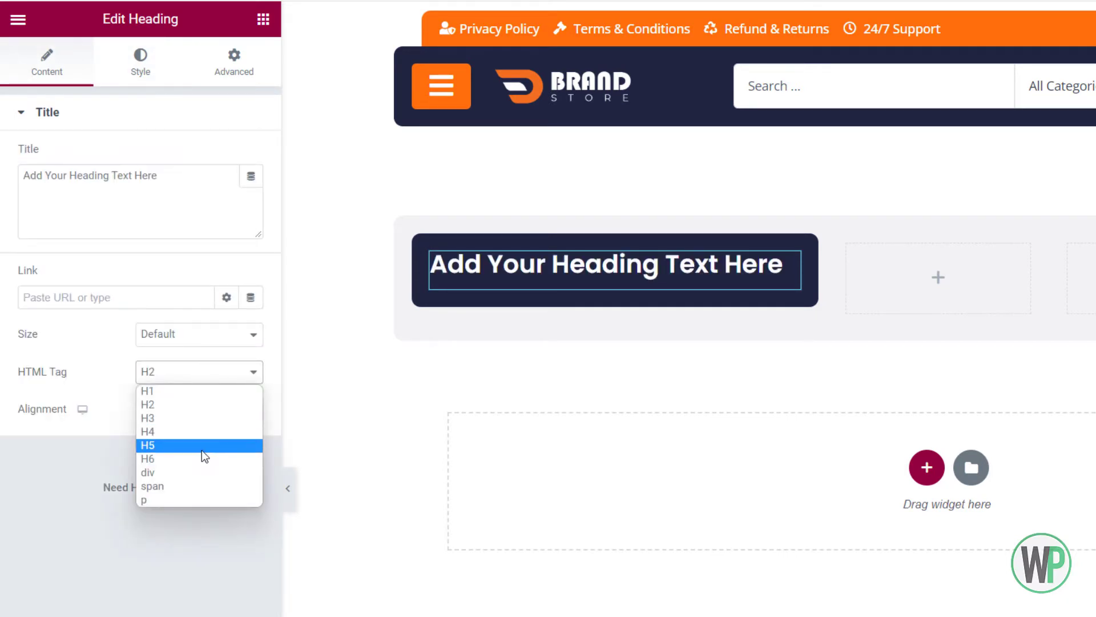
click(183, 432)
triple_click(133, 210)
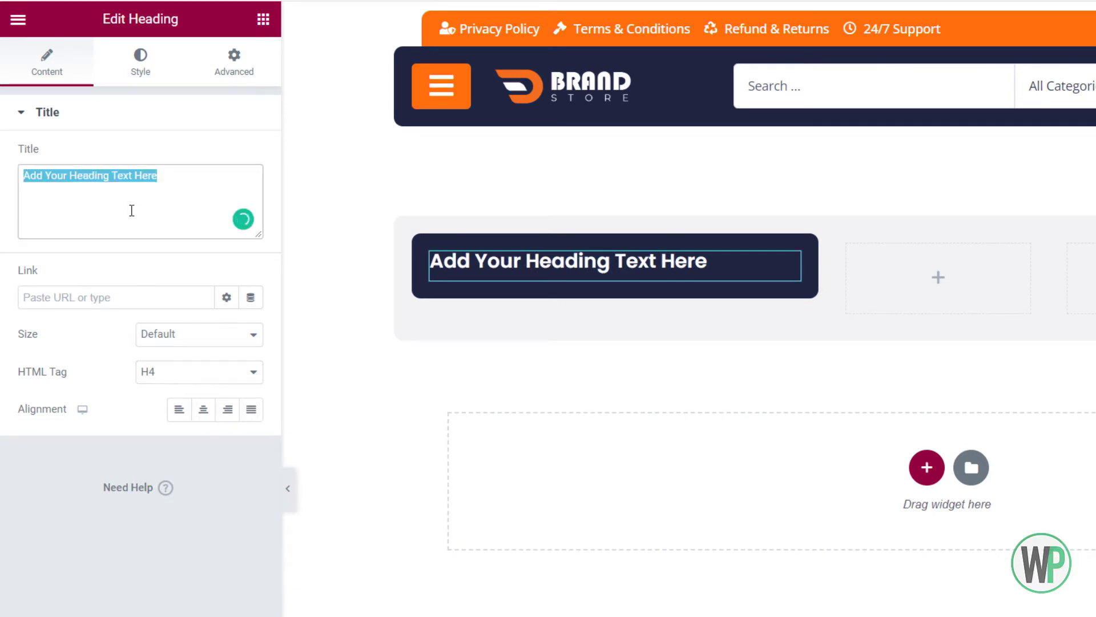
text(Stay )
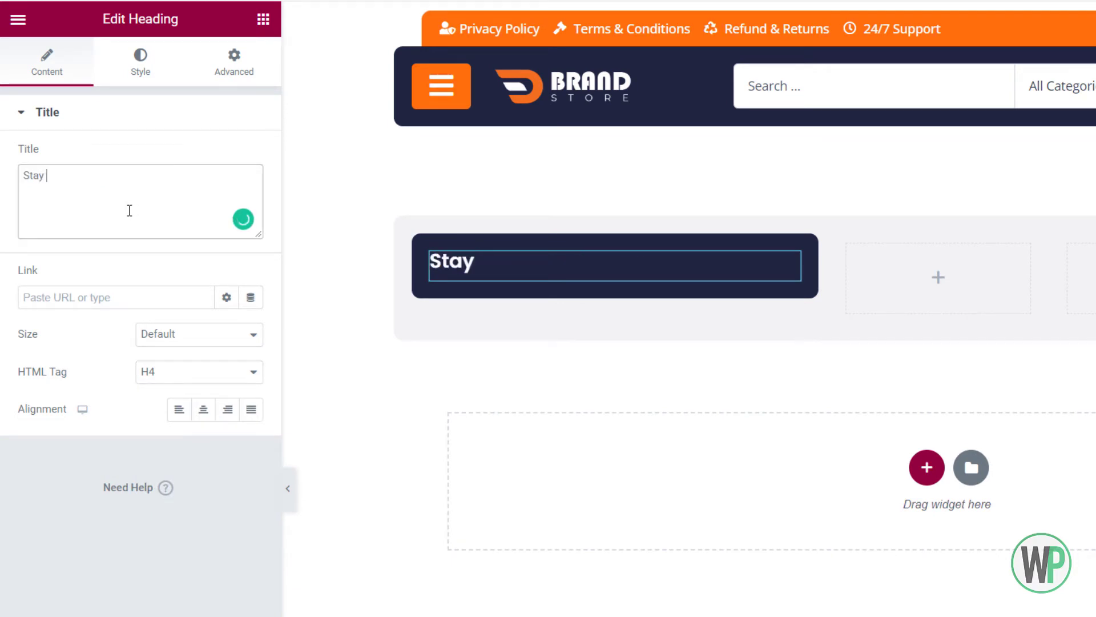
text(Connected.)
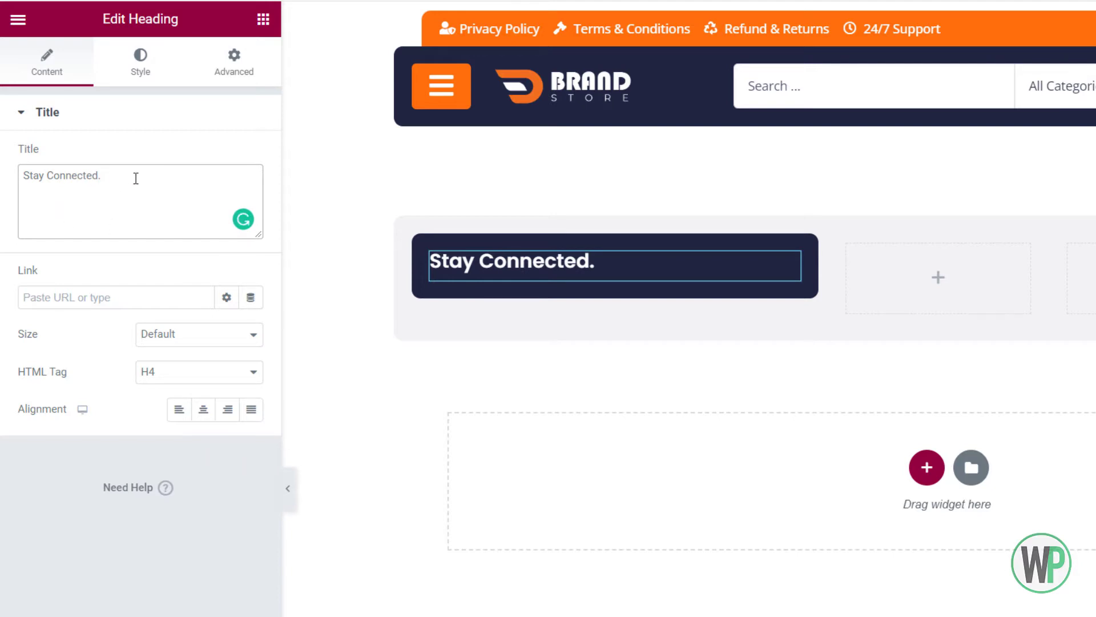
- Add a Form widget below the "Stay Connected." heading and remove its Name and Message fields
click(263, 19)
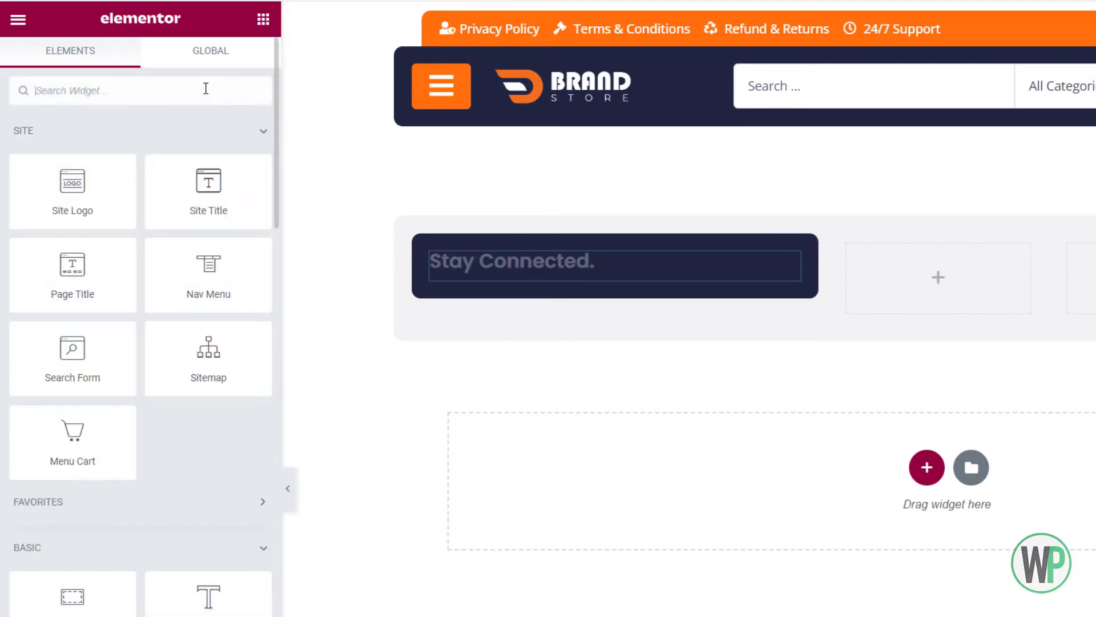
click(196, 80)
text(form)
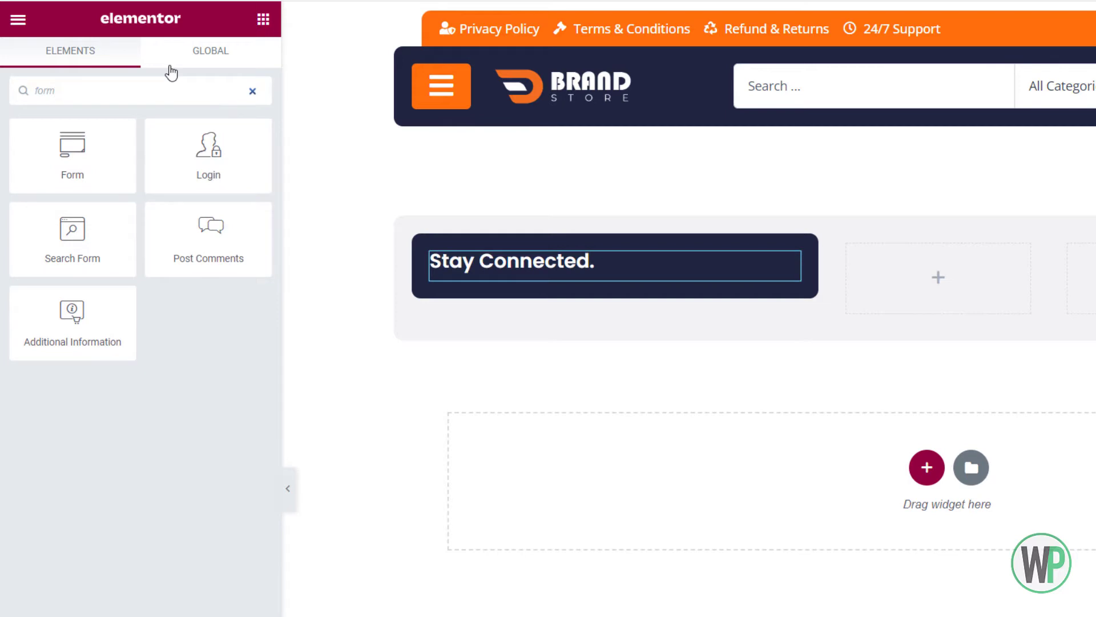
drag(67, 163, 431, 266)
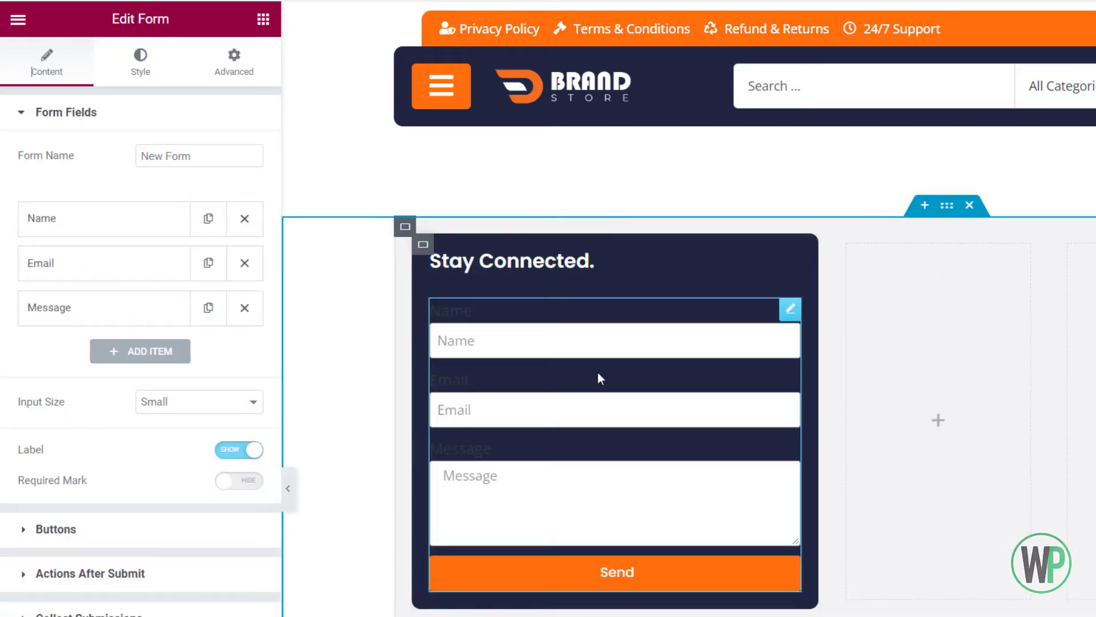
click(244, 219)
click(244, 262)
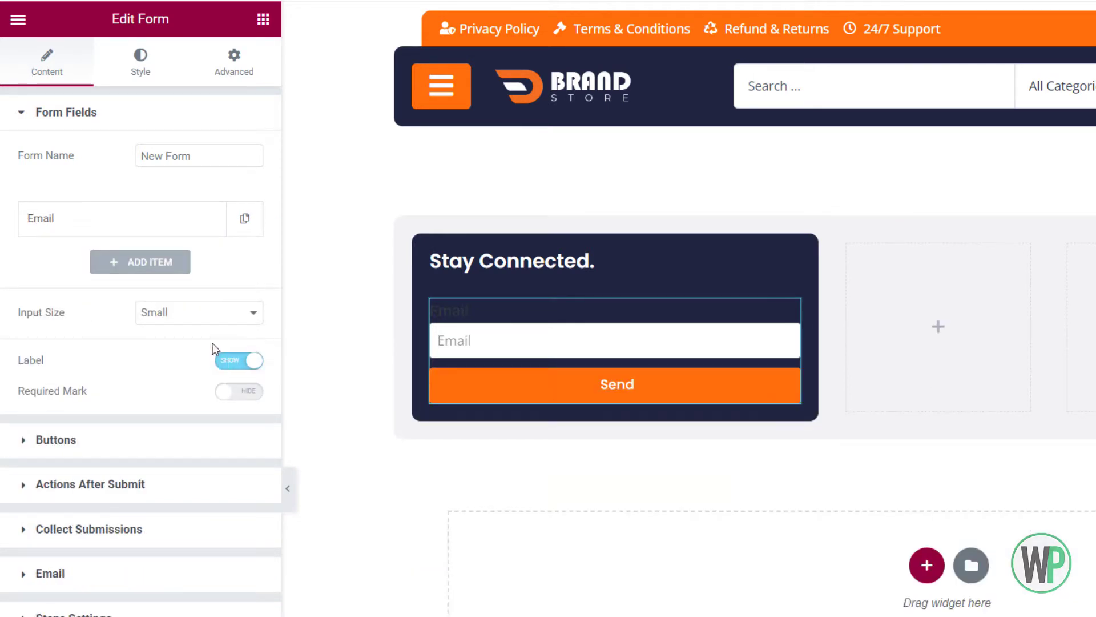
- Set the form's input size to Large and hide the field labels
click(210, 318)
click(210, 370)
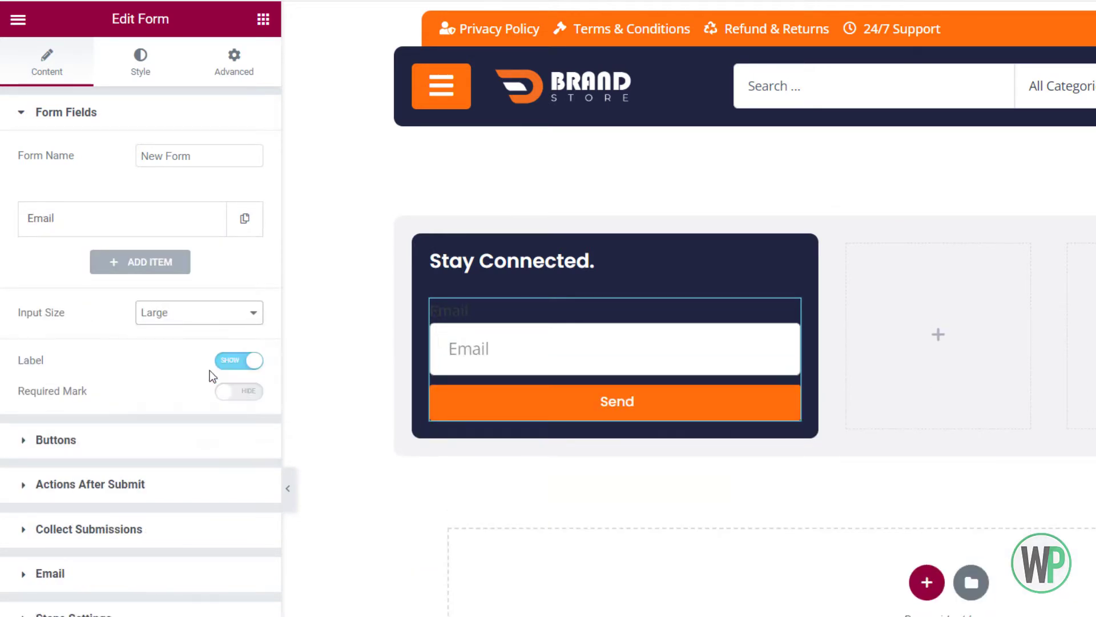
click(234, 361)
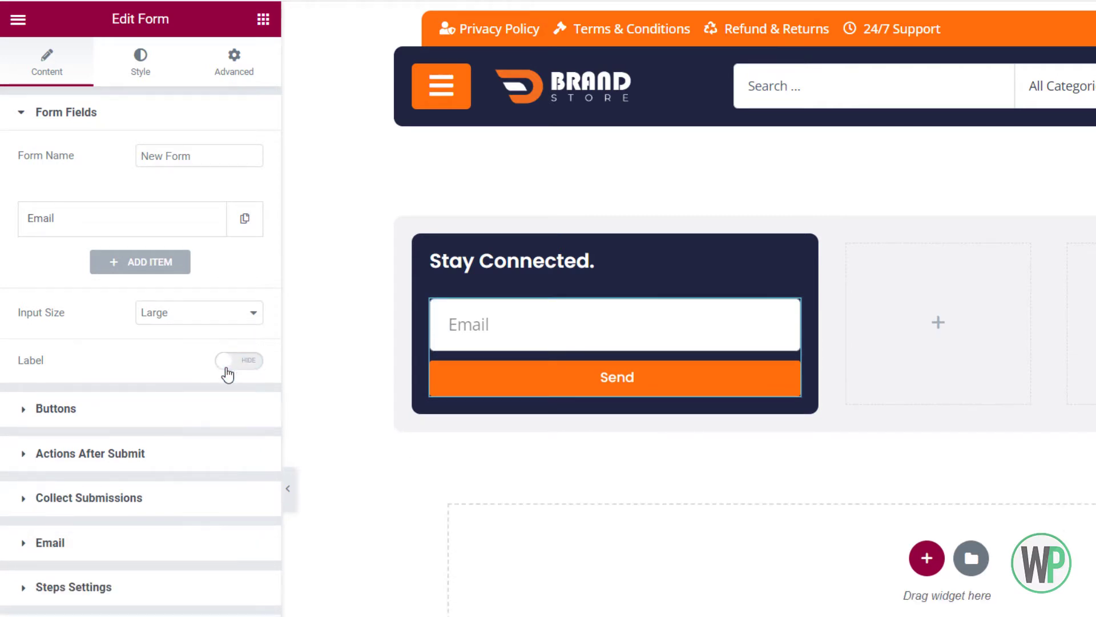
- Try column widths of 70% and 75% for the form's Email field, then set it to 80%
click(167, 227)
click(190, 423)
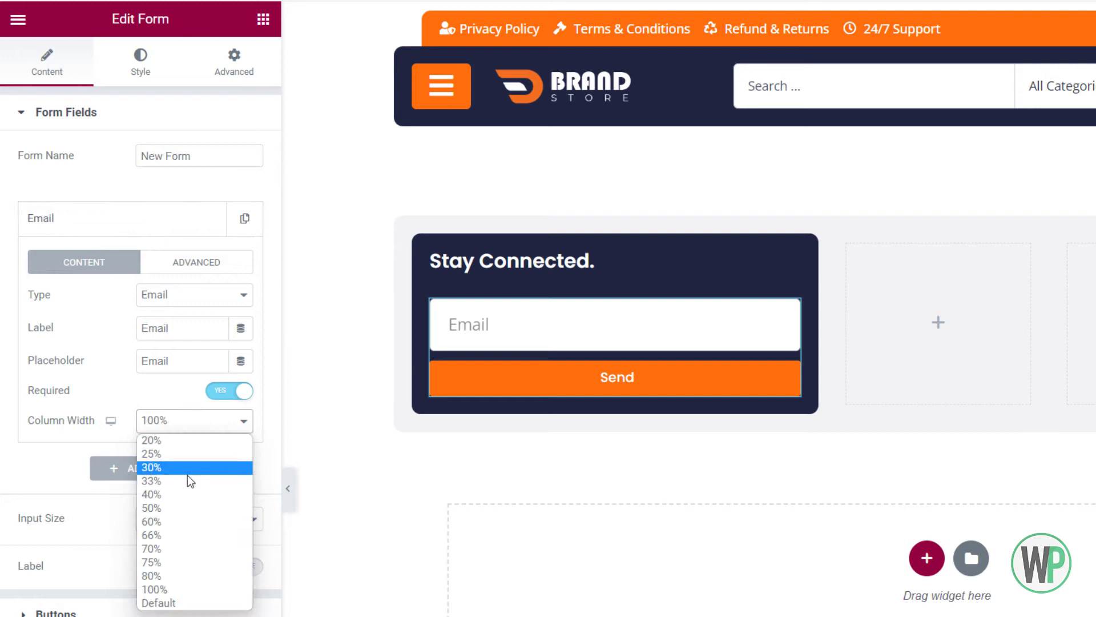
click(185, 548)
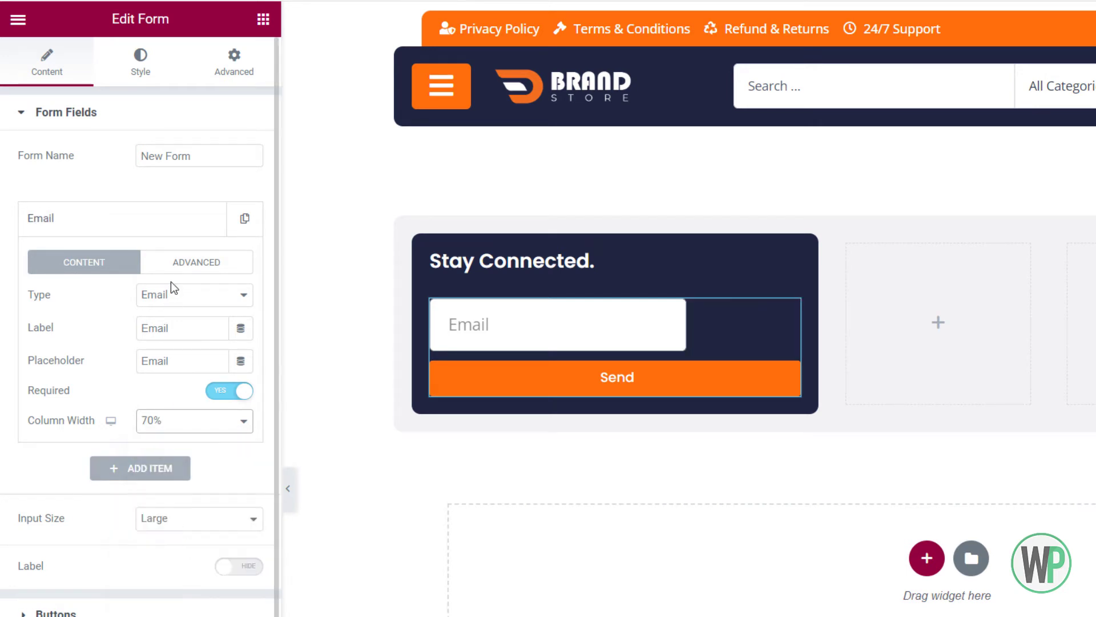
click(181, 427)
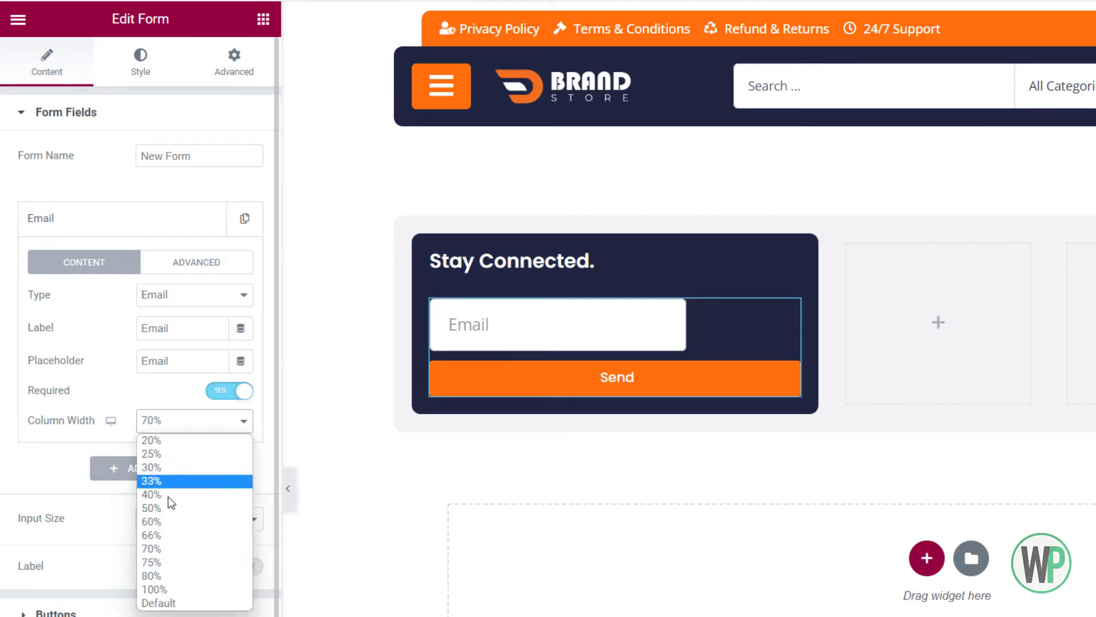
click(170, 562)
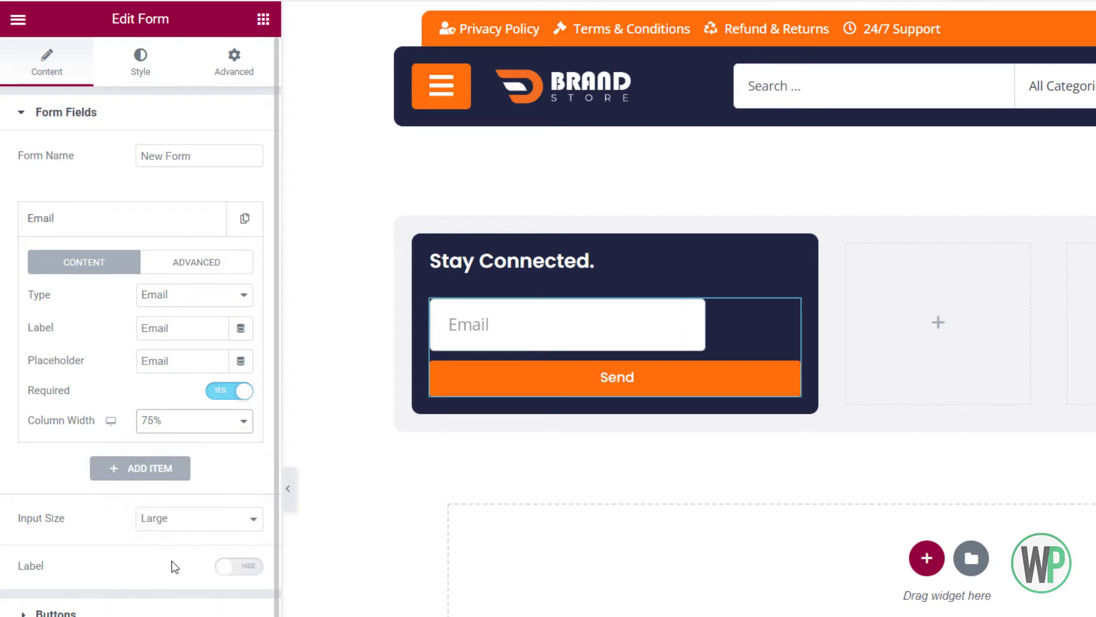
click(173, 420)
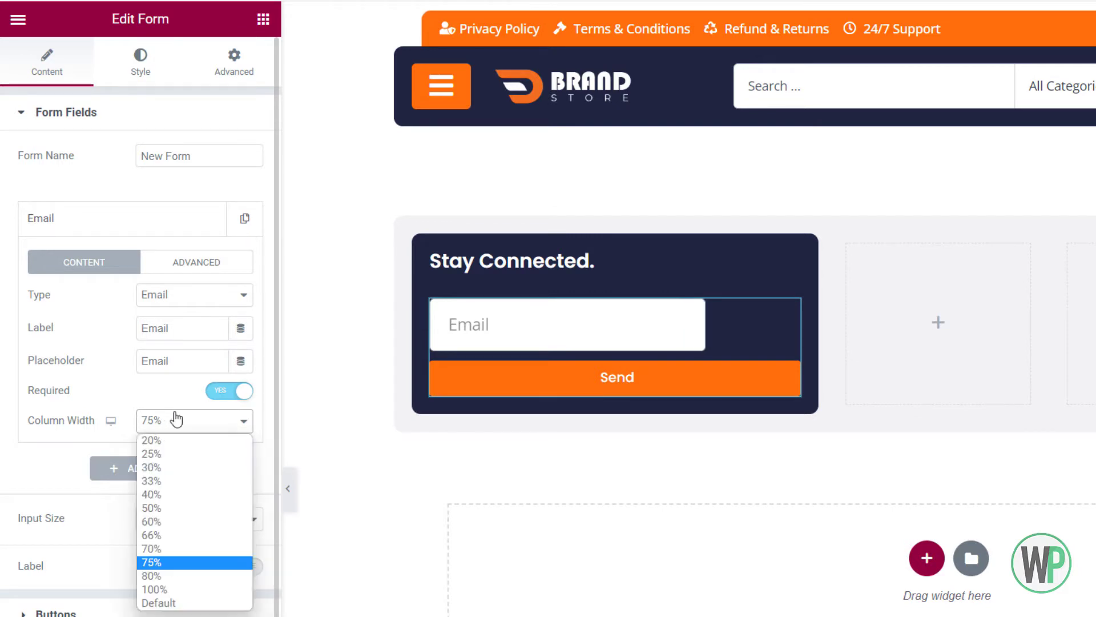
click(168, 573)
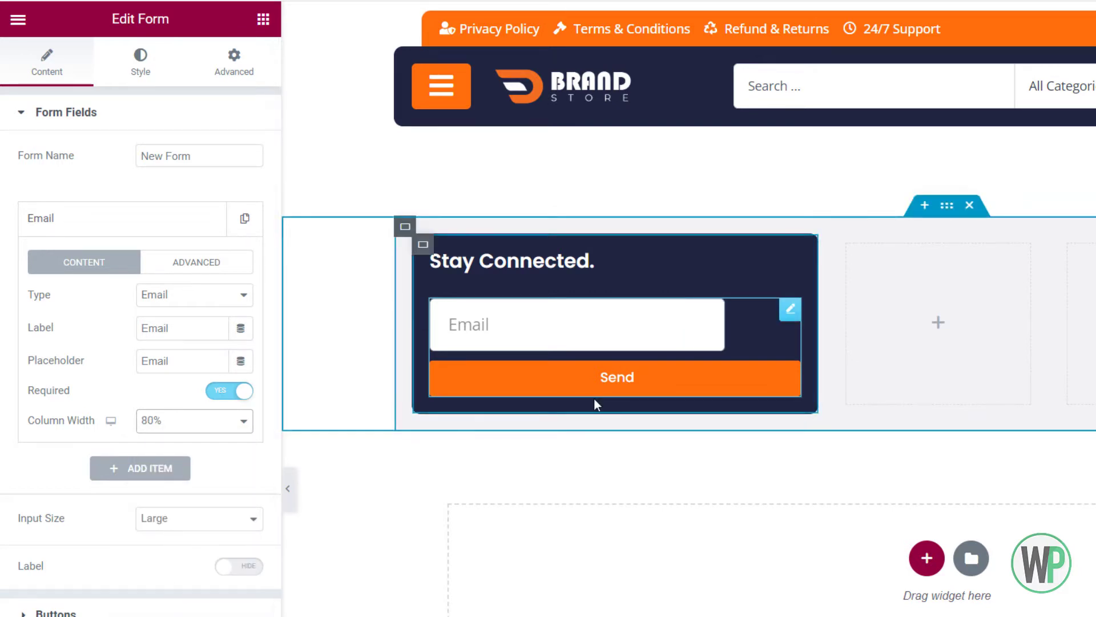
click(151, 425)
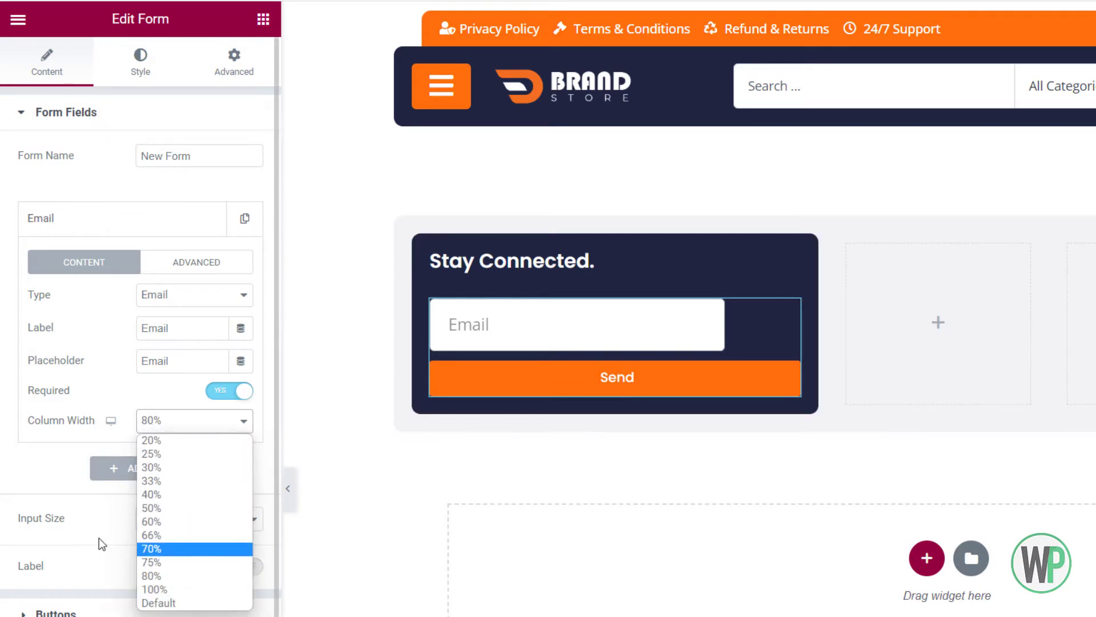
click(81, 512)
- Set the form button's size to Large and its column width to 20%
click(171, 613)
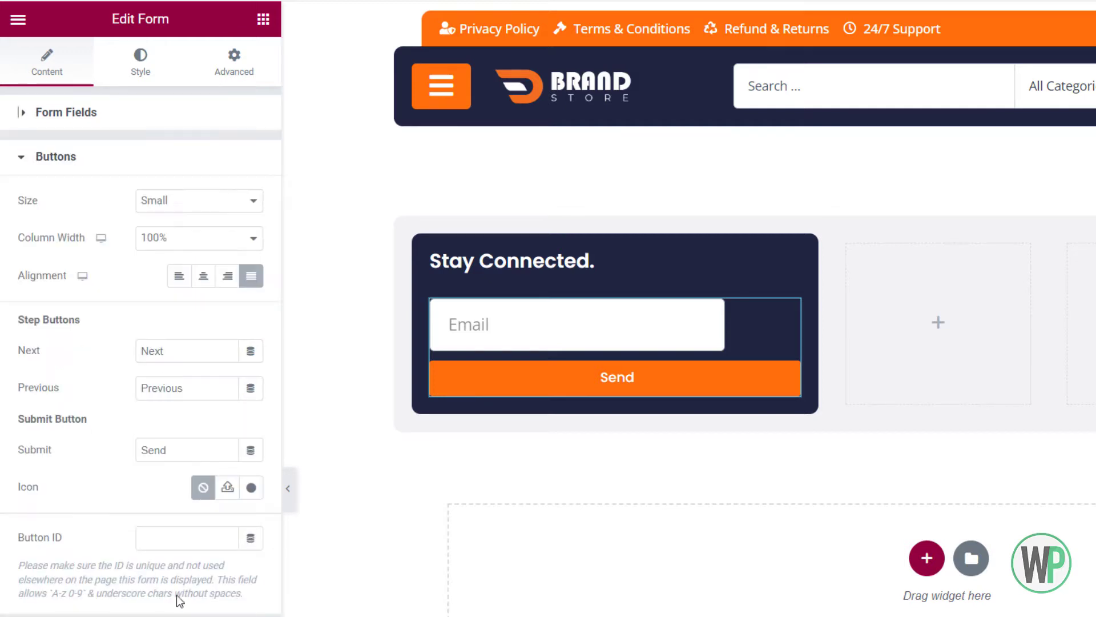
click(198, 204)
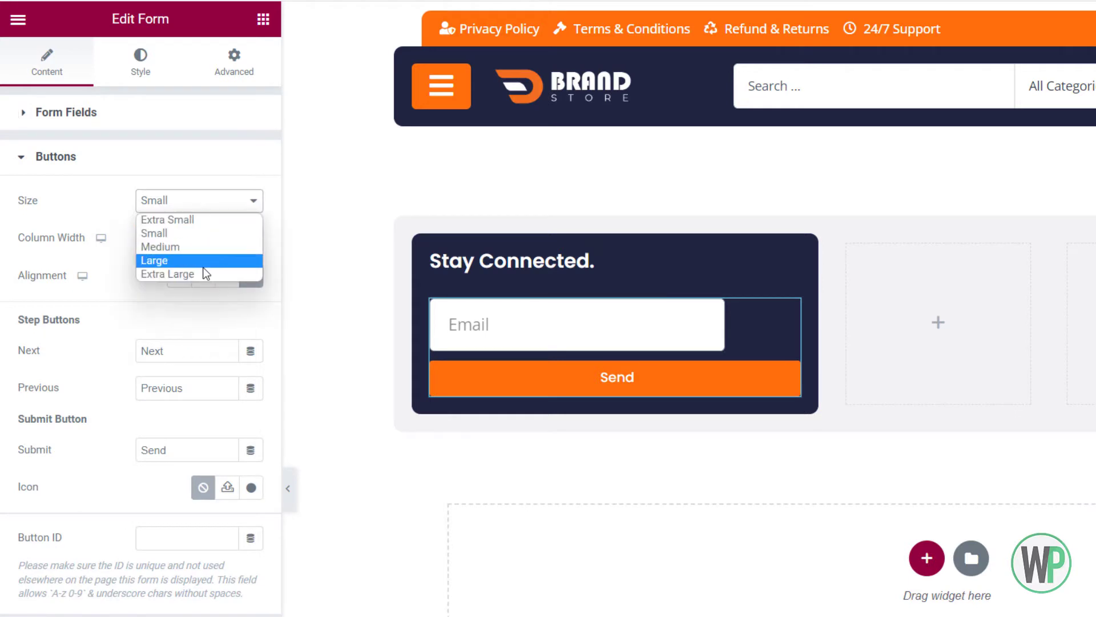
click(196, 260)
click(192, 245)
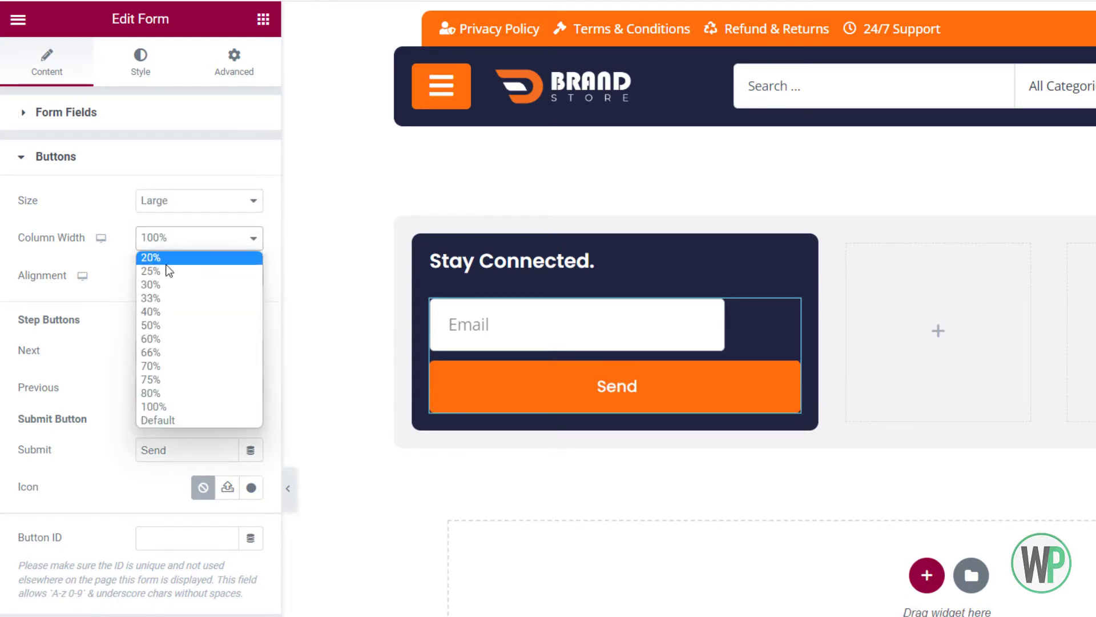
click(166, 260)
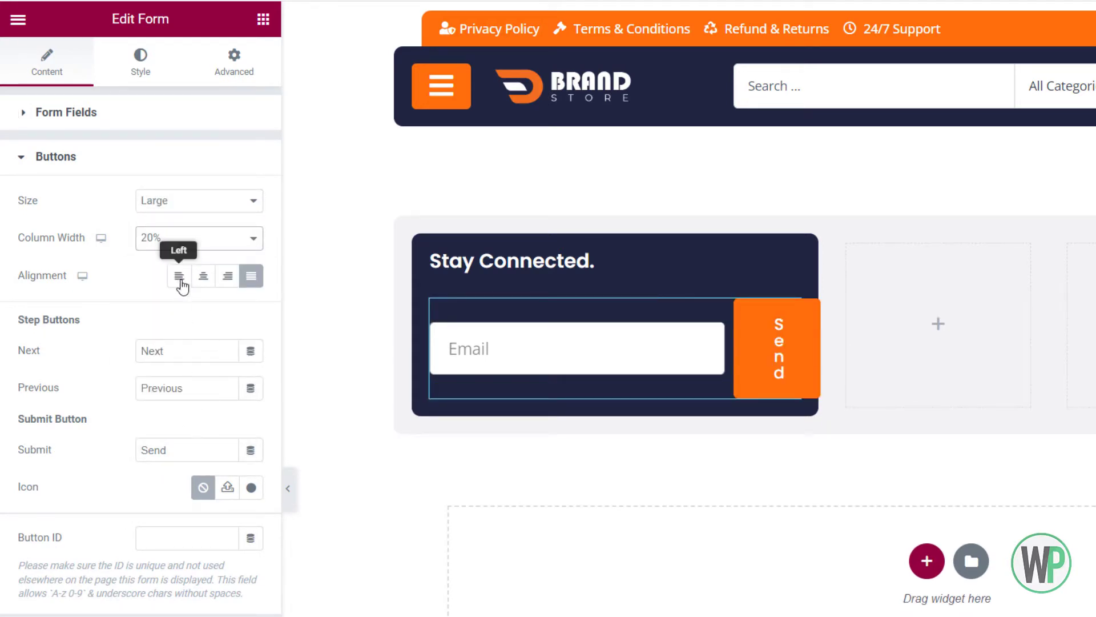
- Clear the form's submit button text and give the button the outlined Envelope icon from the icon library
double_click(175, 448)
key(BackSpace)
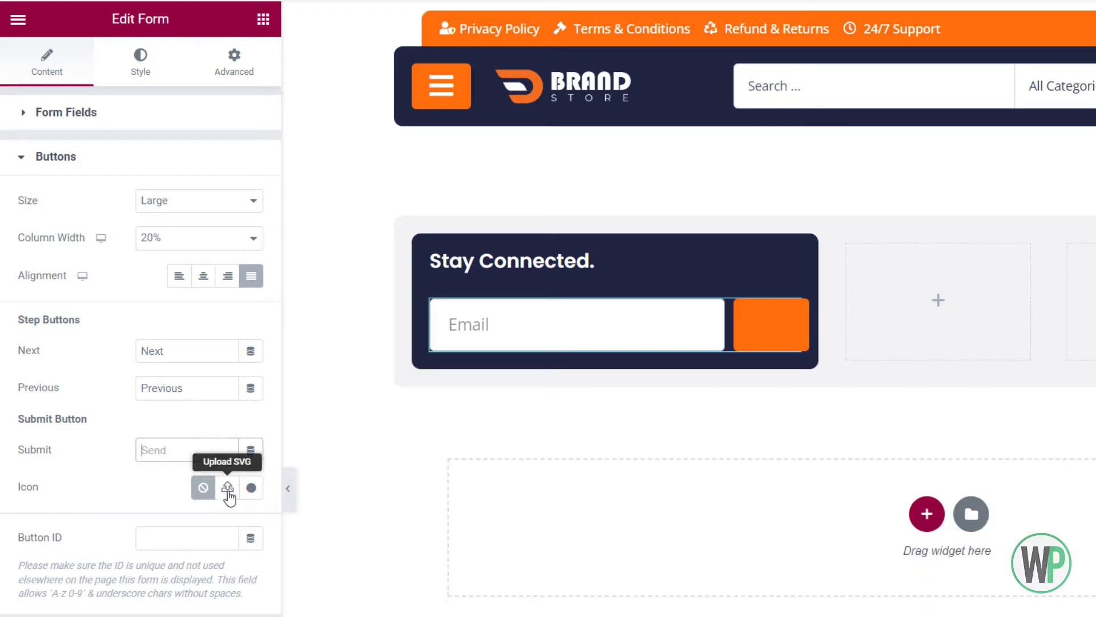
click(250, 488)
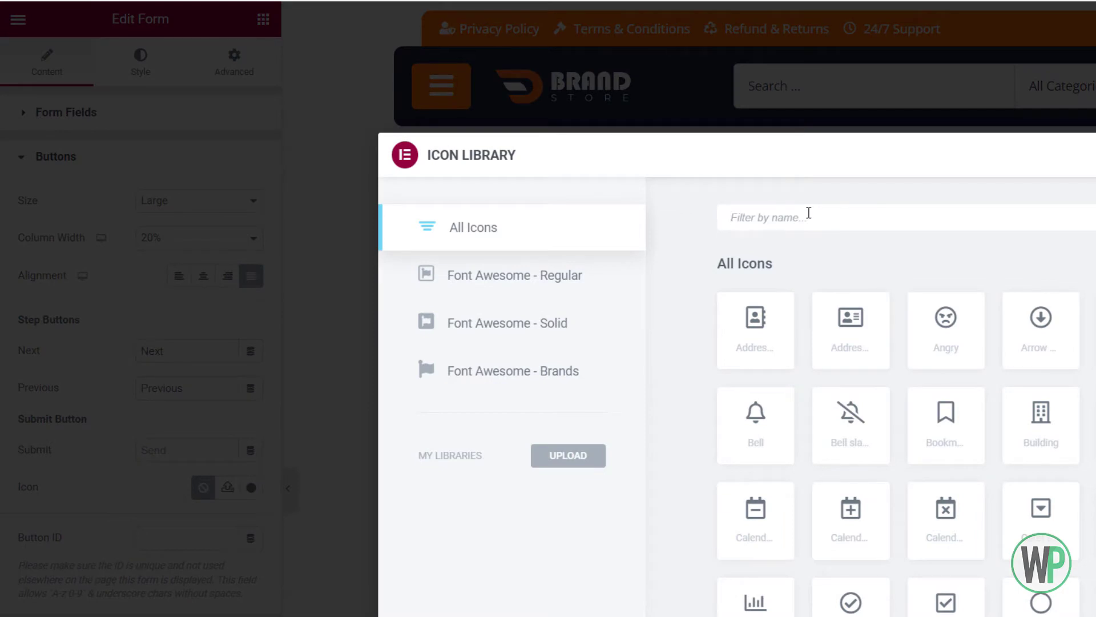
text(enve)
click(780, 317)
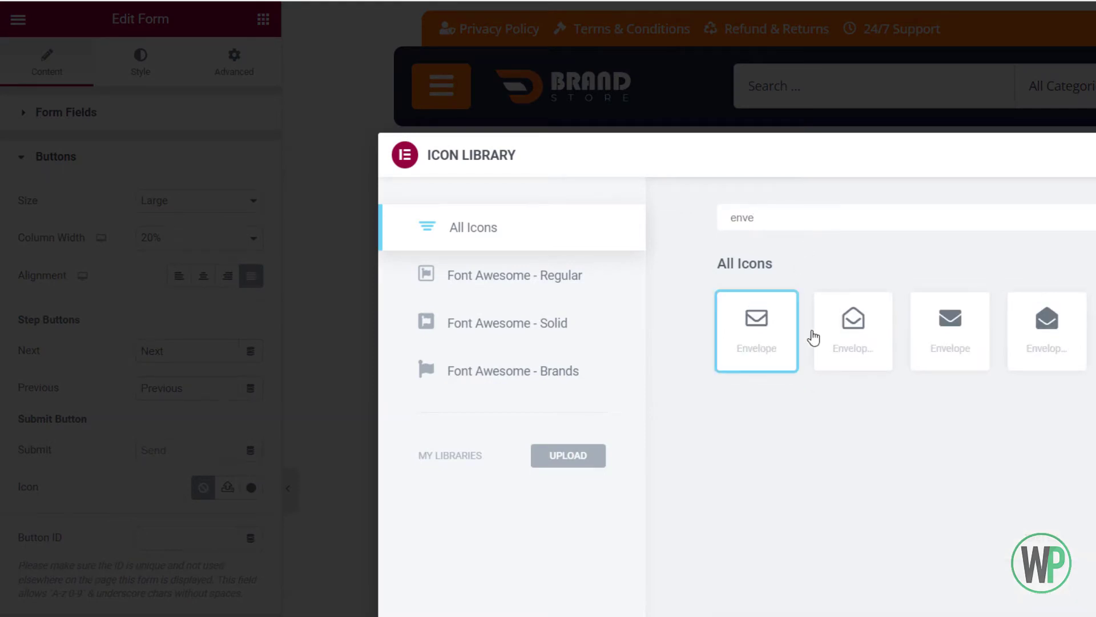
double_click(780, 317)
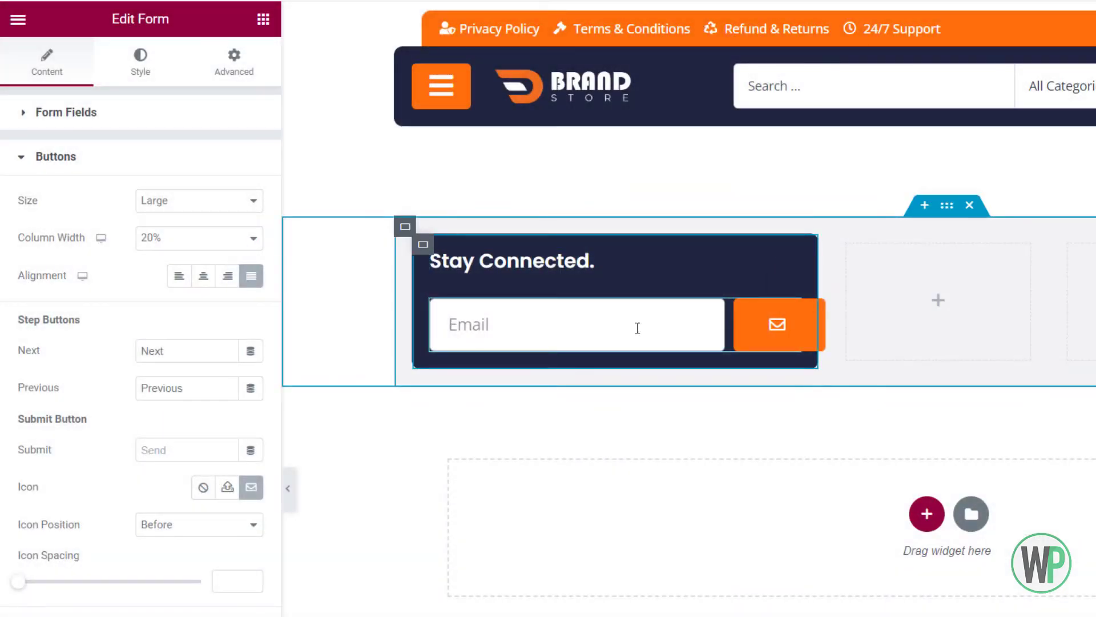
- Set the form button's text padding to 15 px on all sides
click(141, 63)
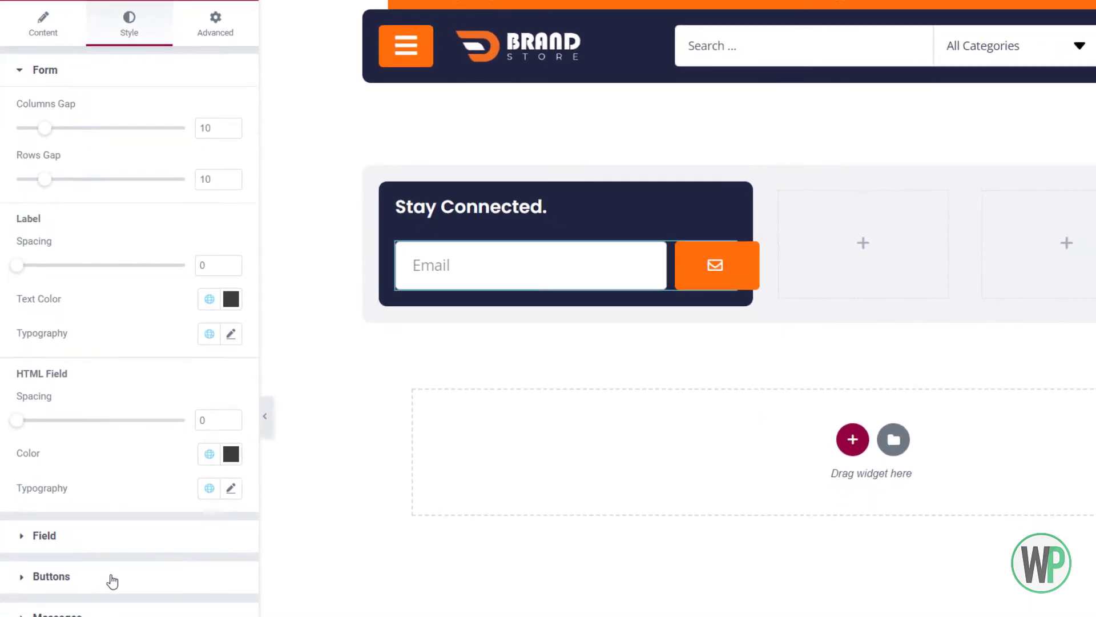
click(112, 580)
click(26, 567)
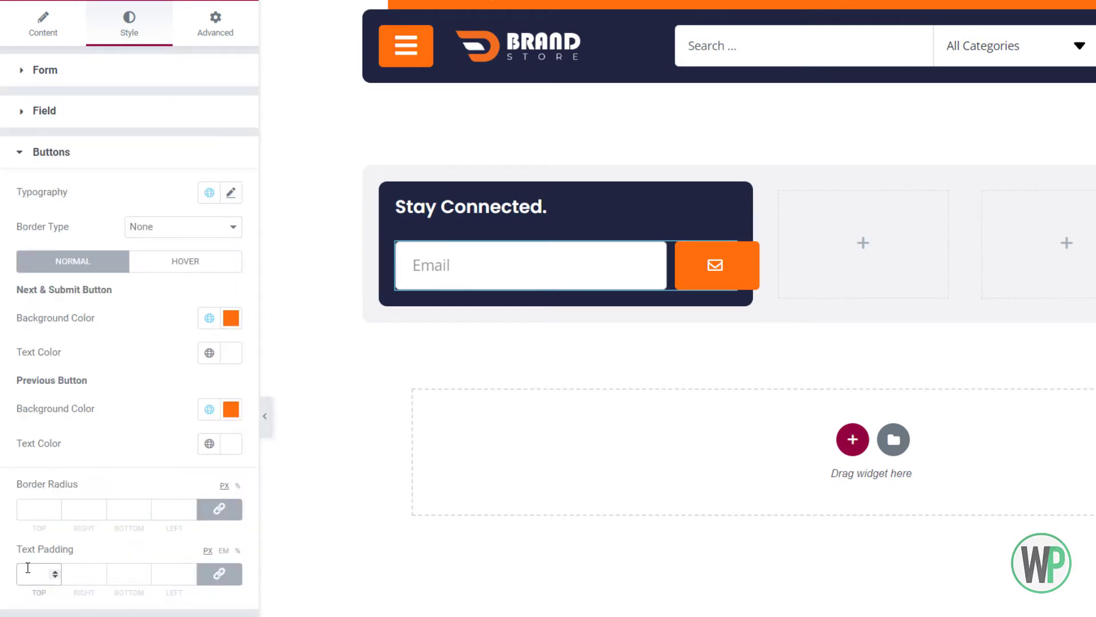
text(15)
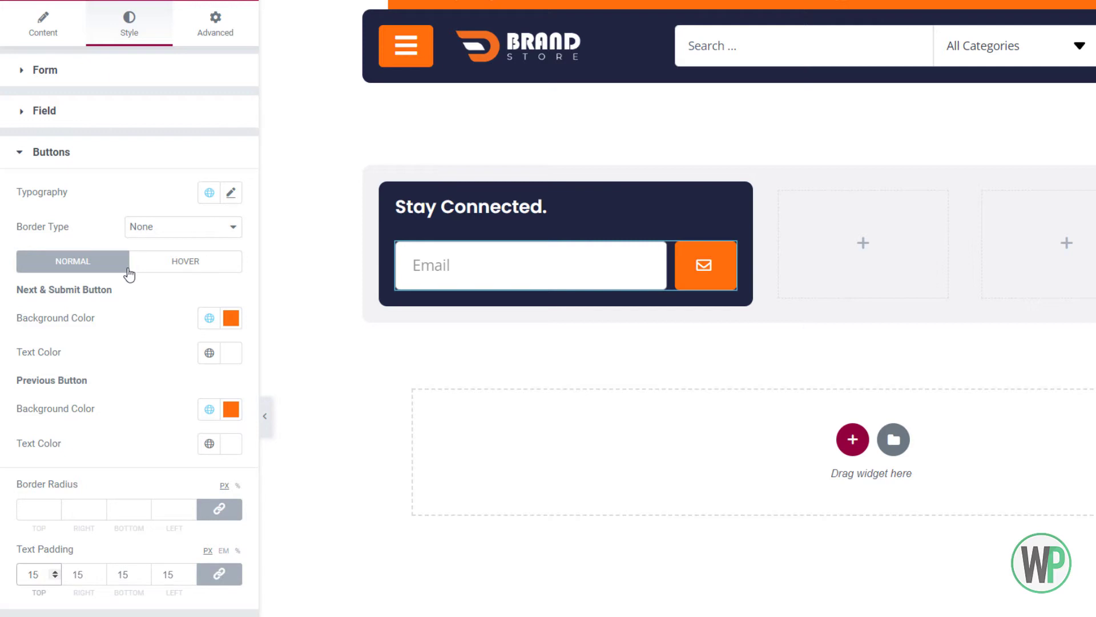
- Set the submit button's icon spacing to 0
click(43, 32)
click(131, 344)
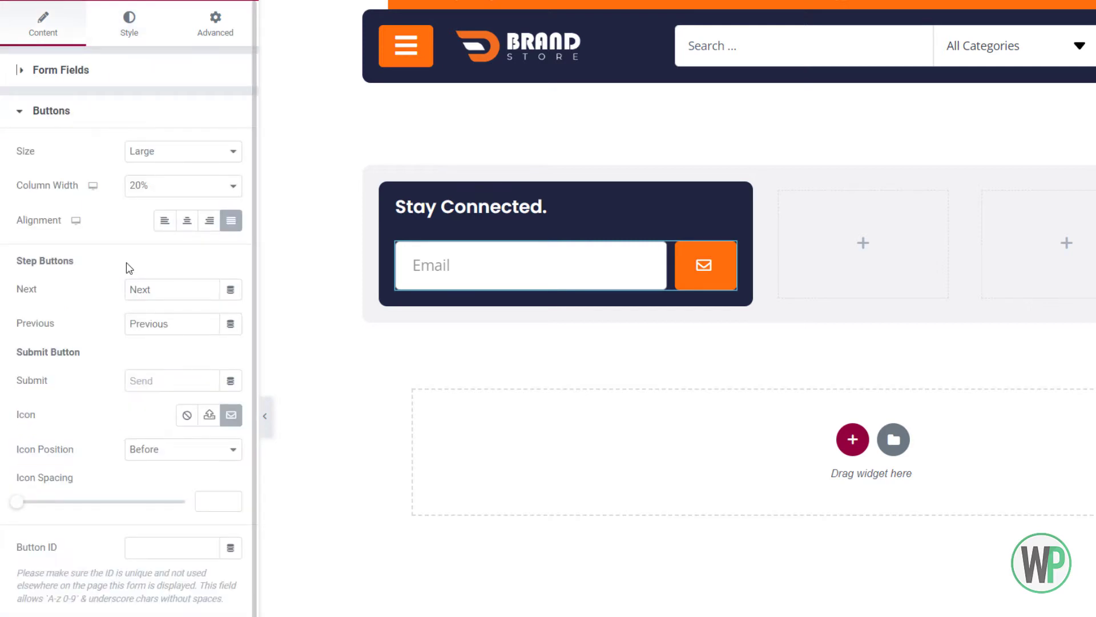
click(221, 505)
text(0)
- Enlarge the submit button's envelope icon by setting the button typography size to 28 px
click(120, 39)
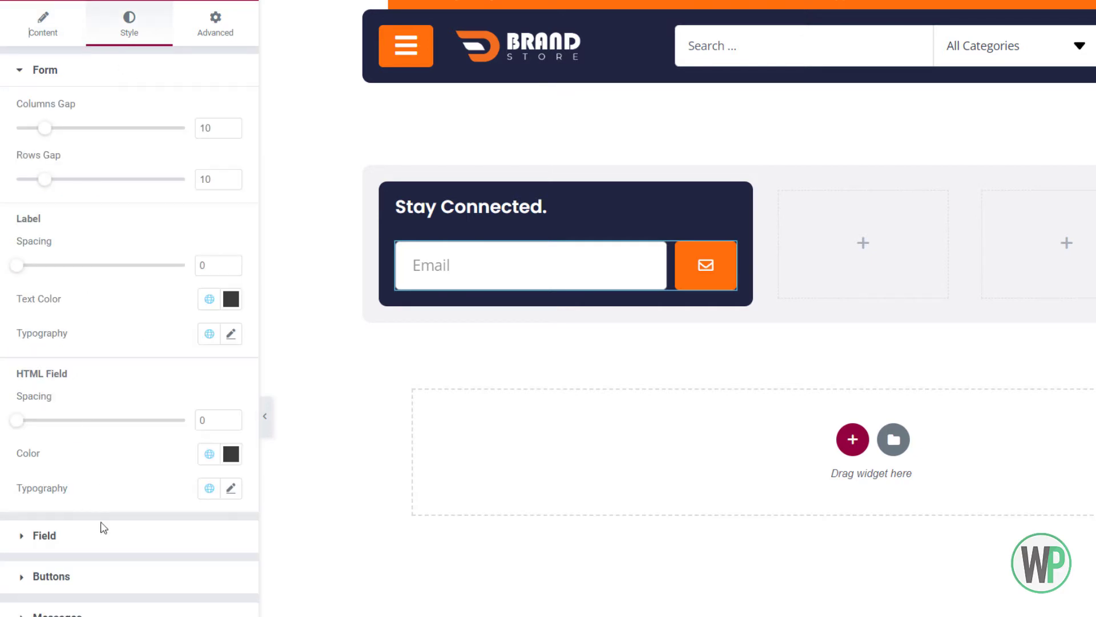
click(105, 577)
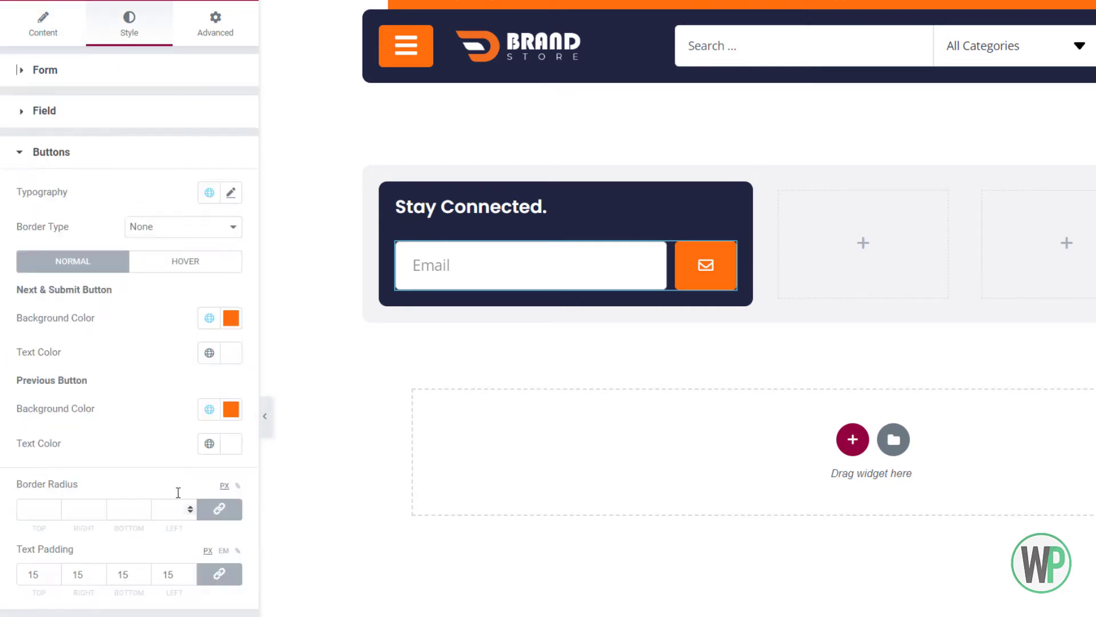
click(232, 194)
click(211, 314)
text(22)
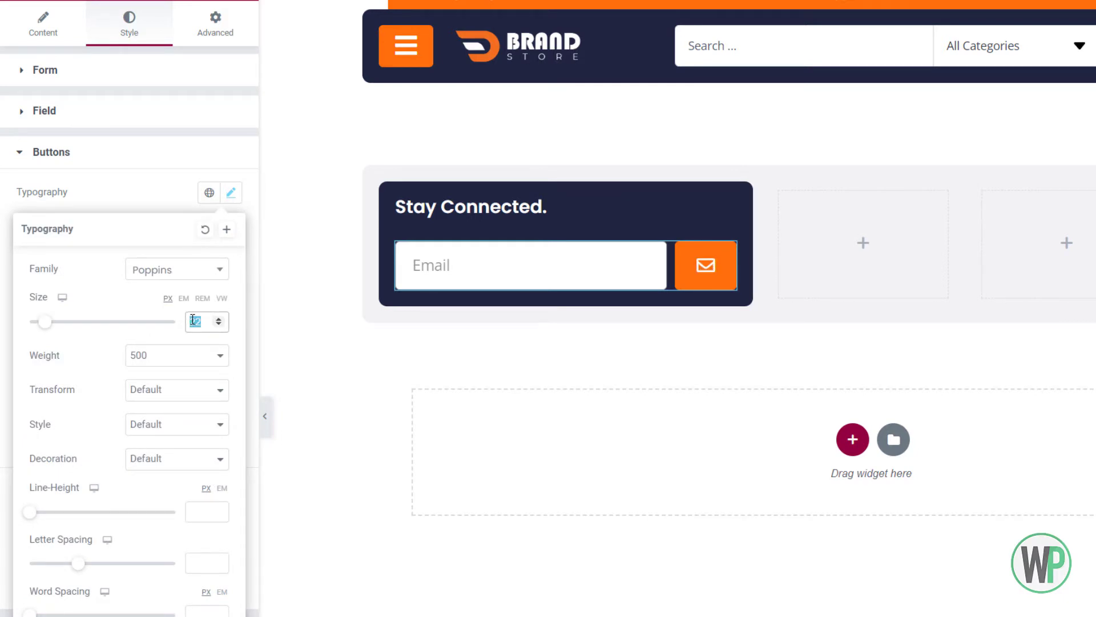
text(29)
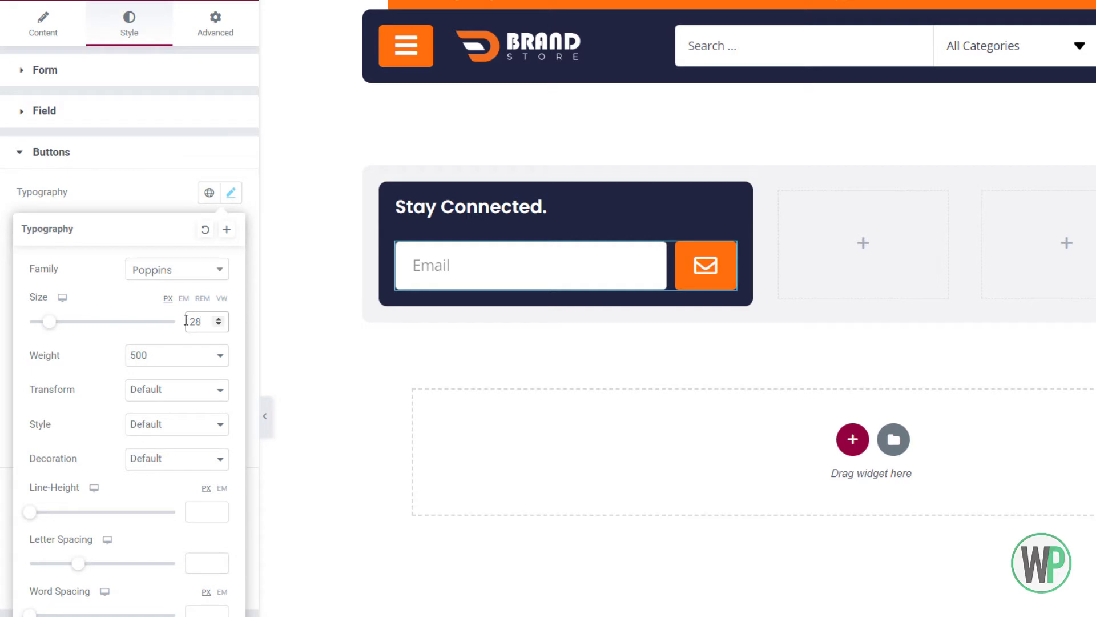
key(Down)
- Change the Email field's placeholder to "Enter your email to subscribe."
click(105, 75)
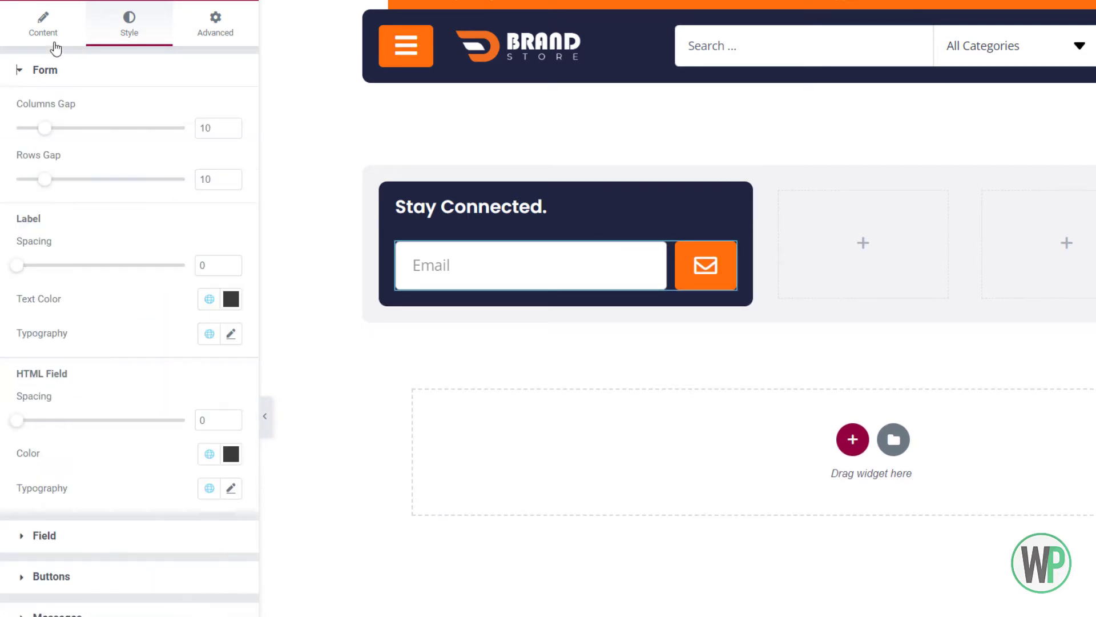
click(50, 35)
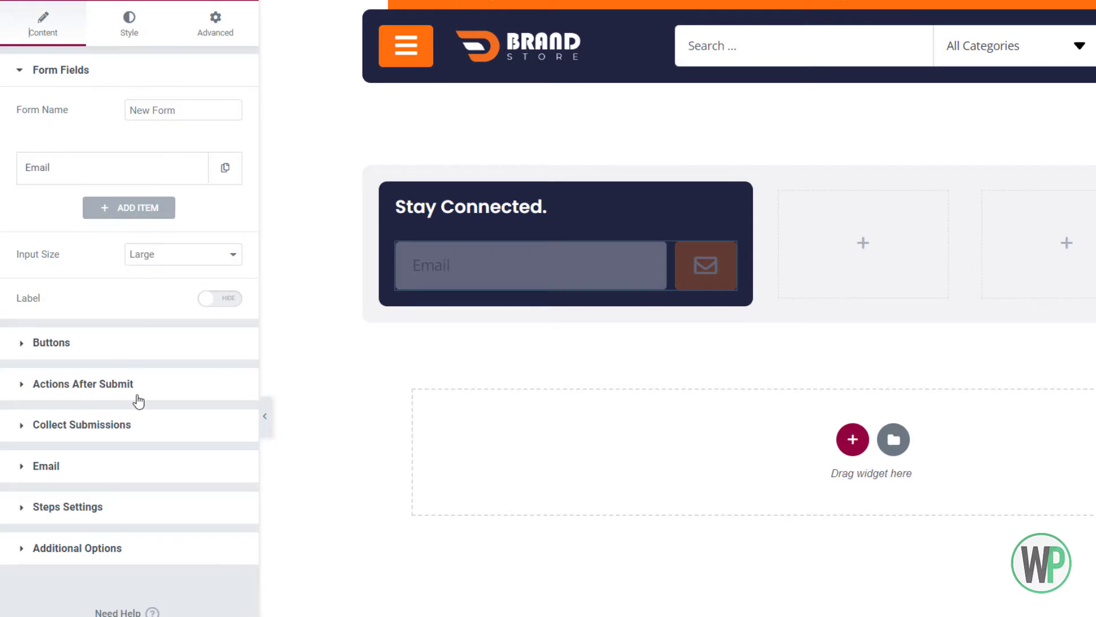
click(123, 351)
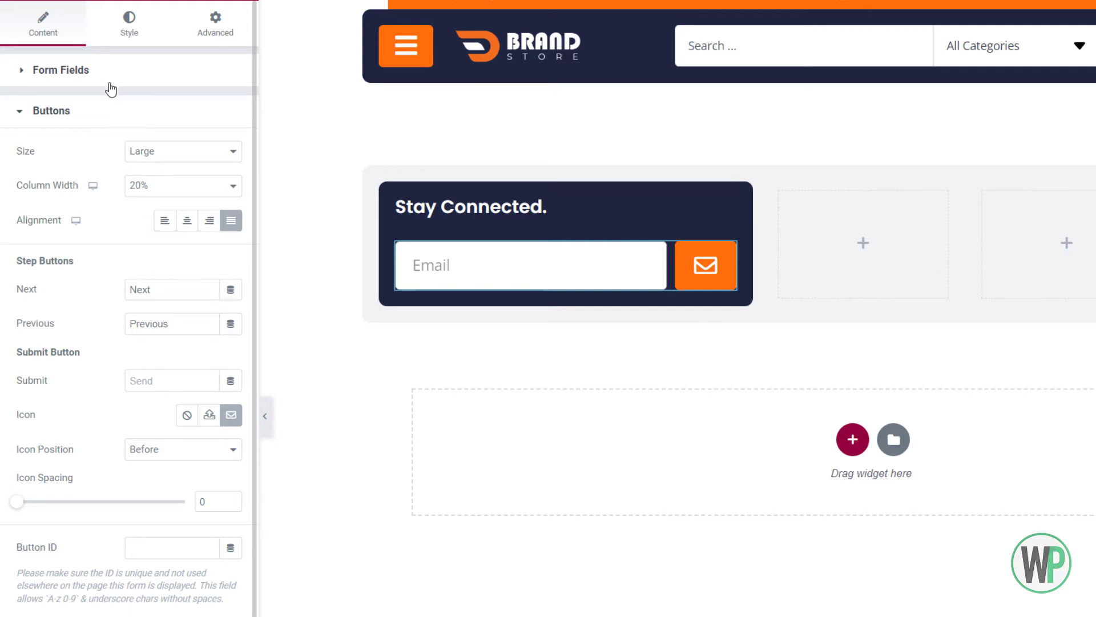
click(88, 69)
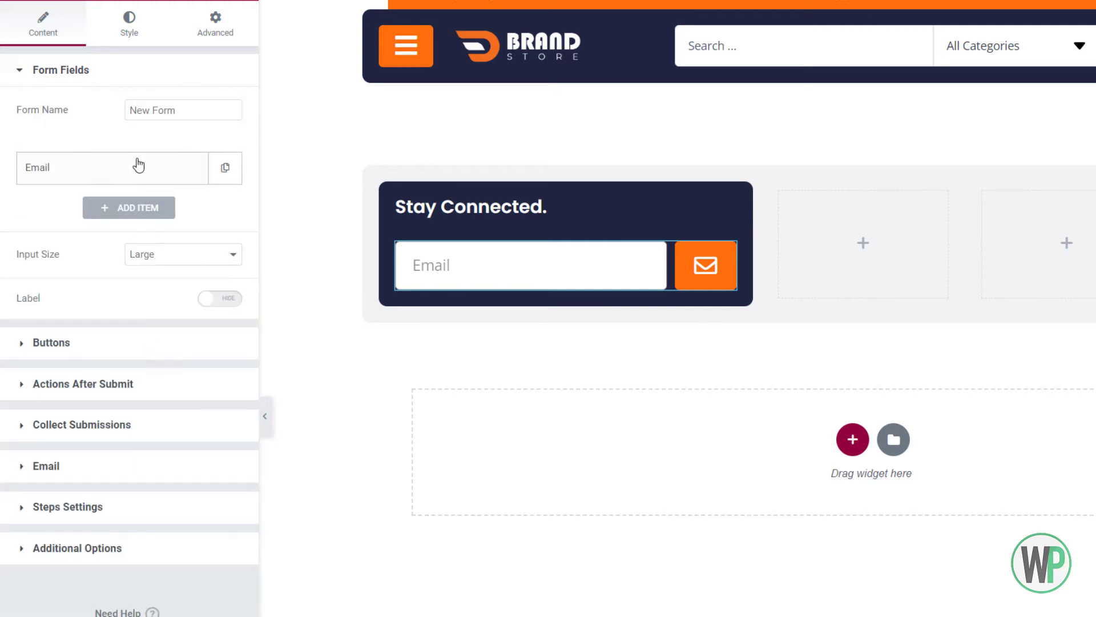
click(140, 166)
double_click(164, 296)
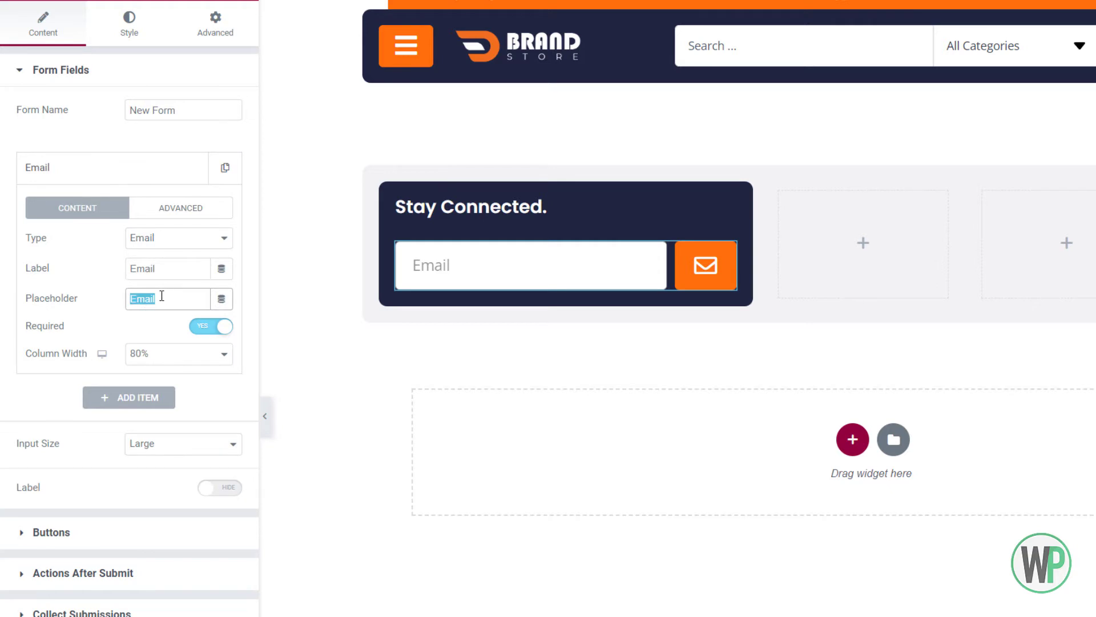
text(Enter your)
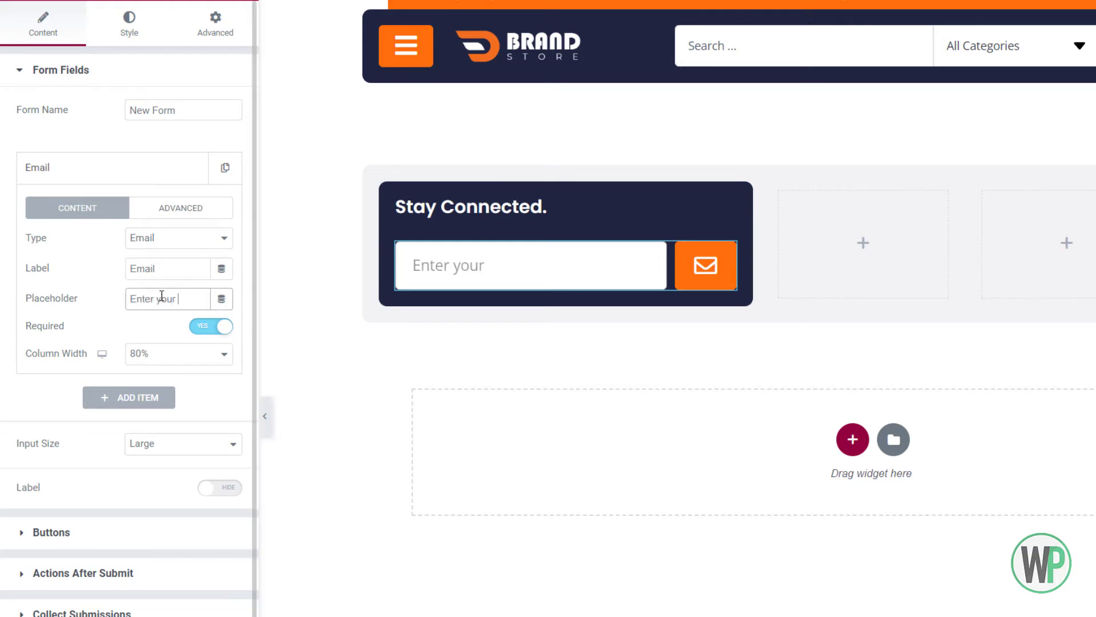
text( email to subsc)
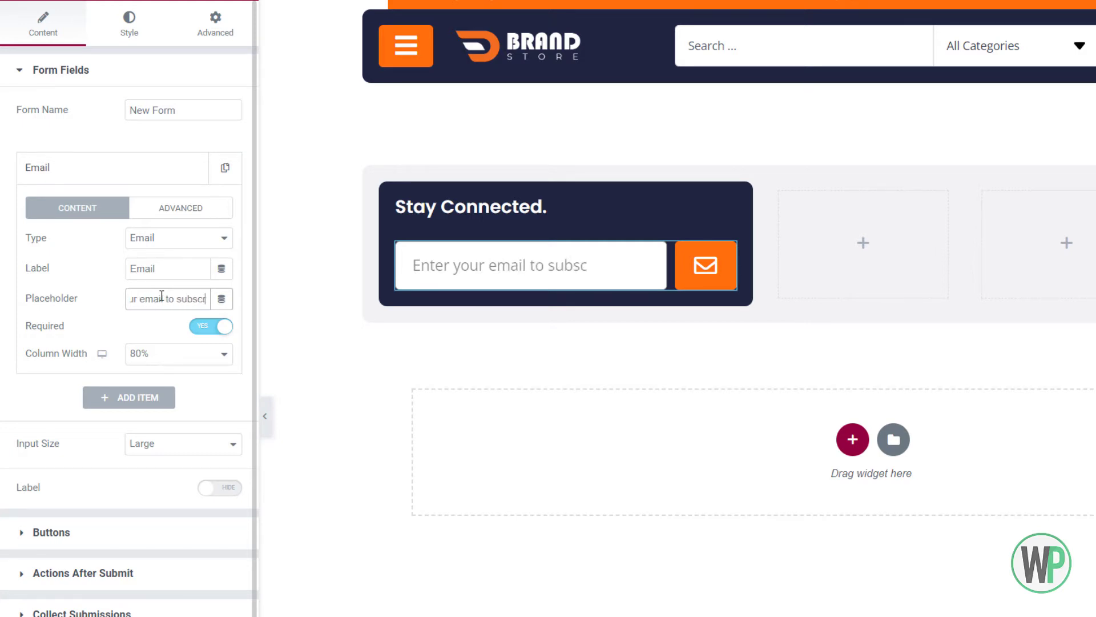
text(ribe.)
scroll(214, 220, down, 1)
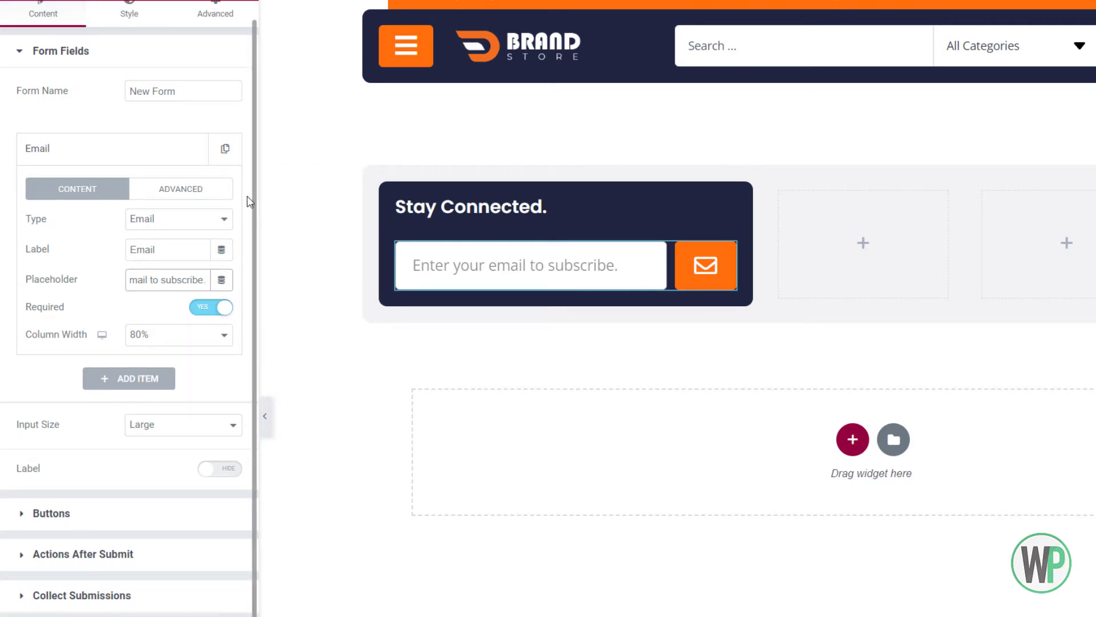
- Set the form field's background color to the global color White
click(130, 20)
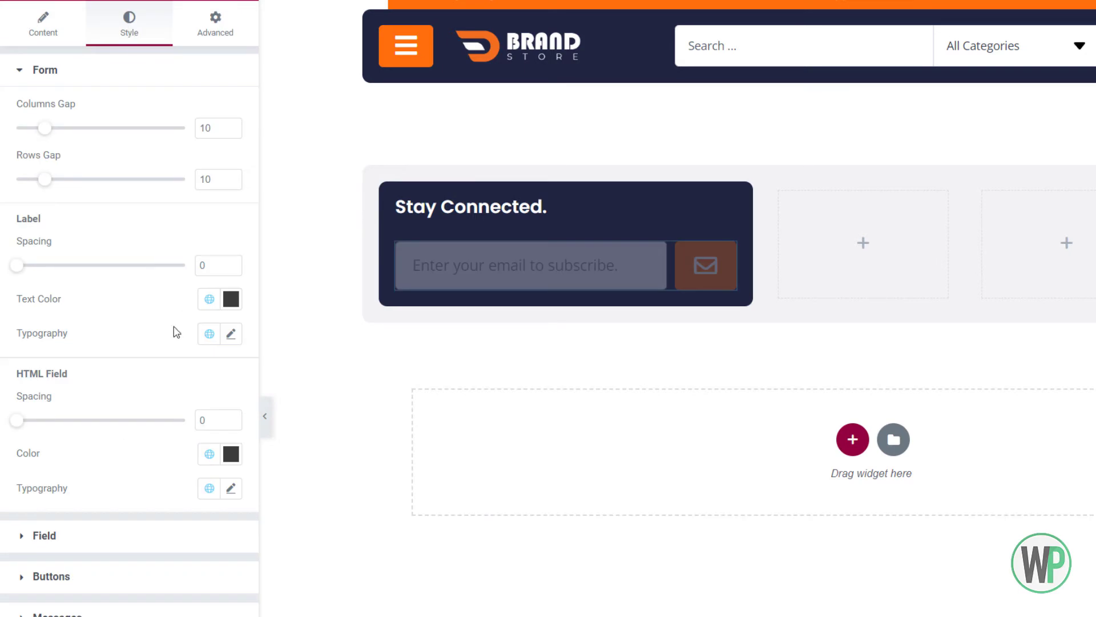
click(160, 536)
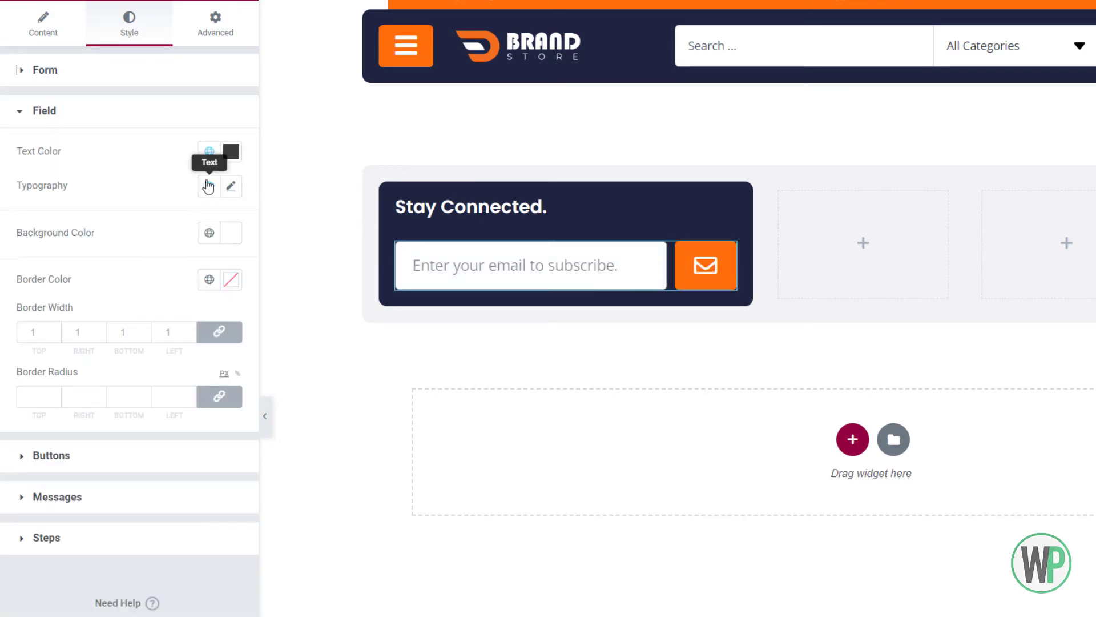
click(210, 232)
scroll(149, 445, down, 5)
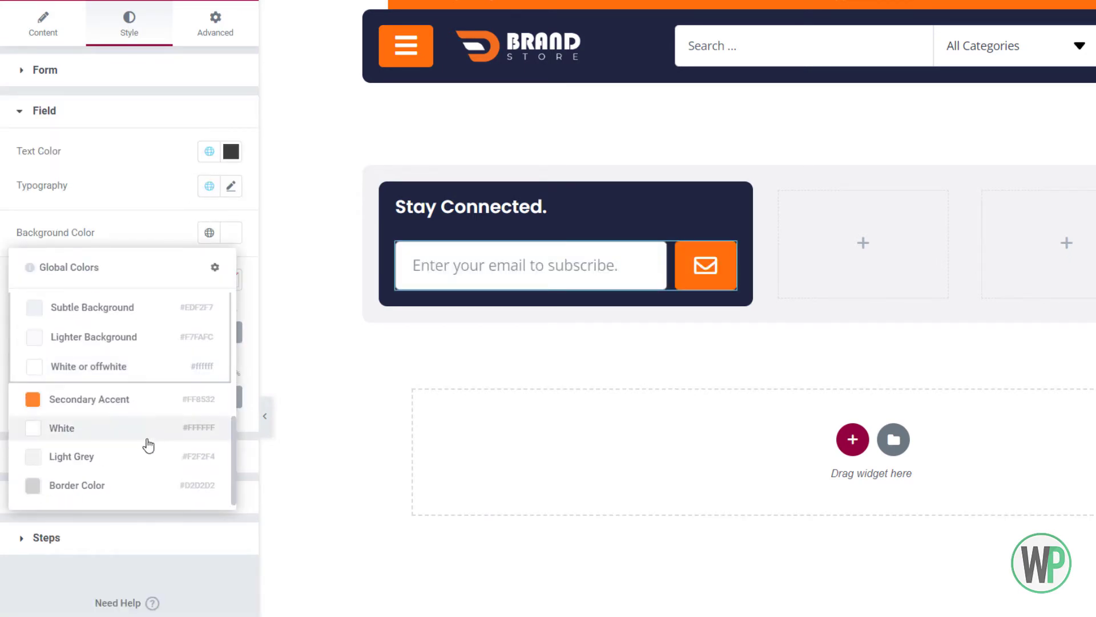
click(130, 441)
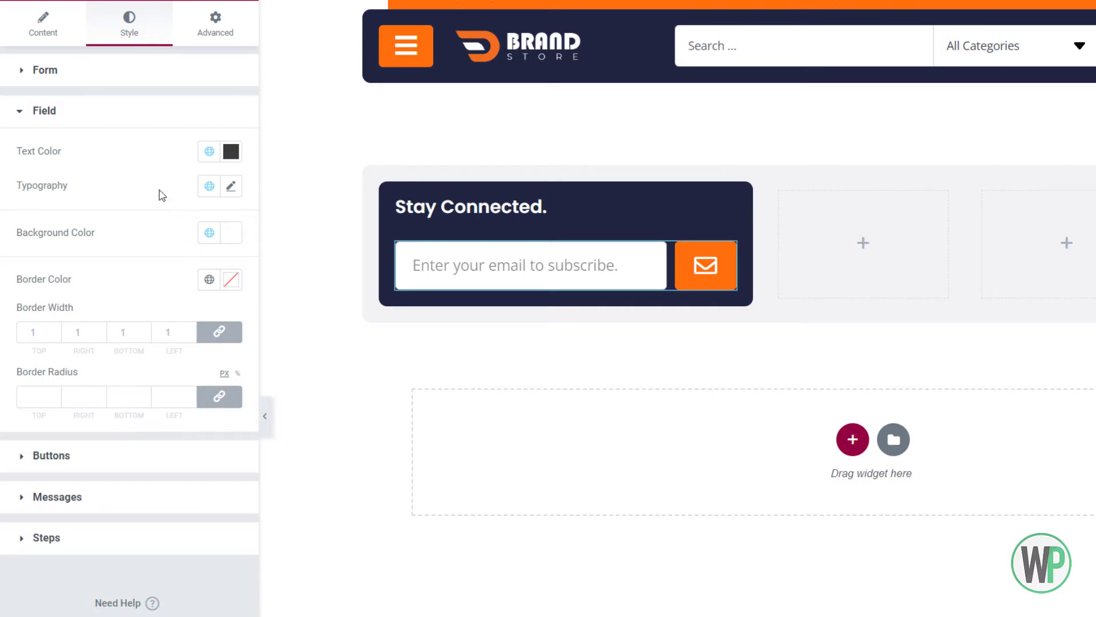
- Set the "Stay Connected." heading's font size to 1.6 em
click(414, 211)
click(129, 23)
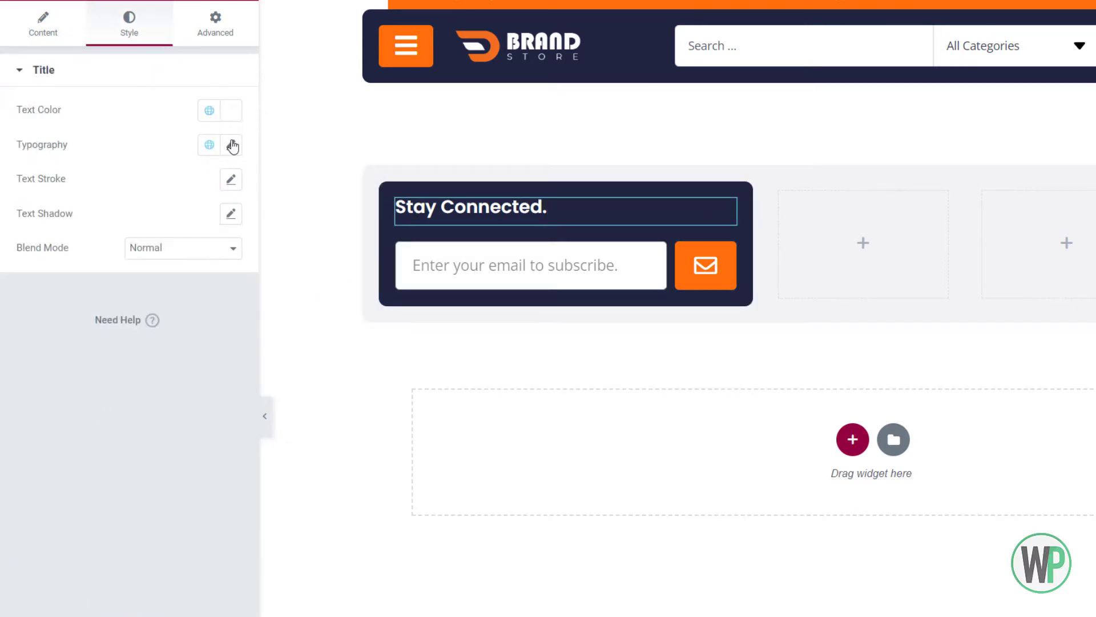
click(230, 145)
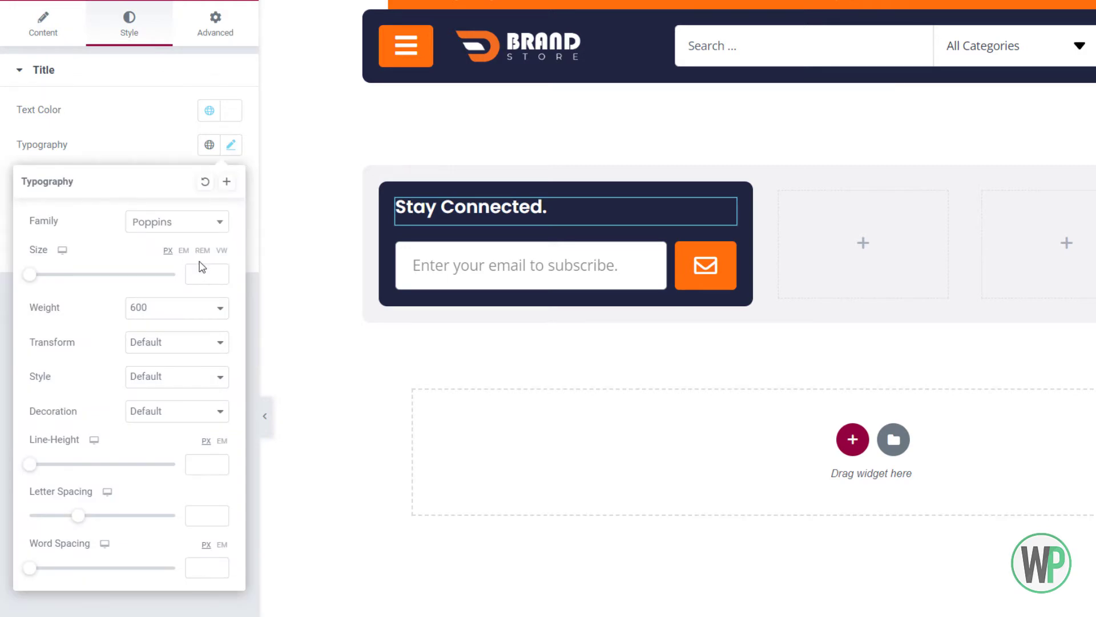
click(184, 251)
click(198, 266)
text(1)
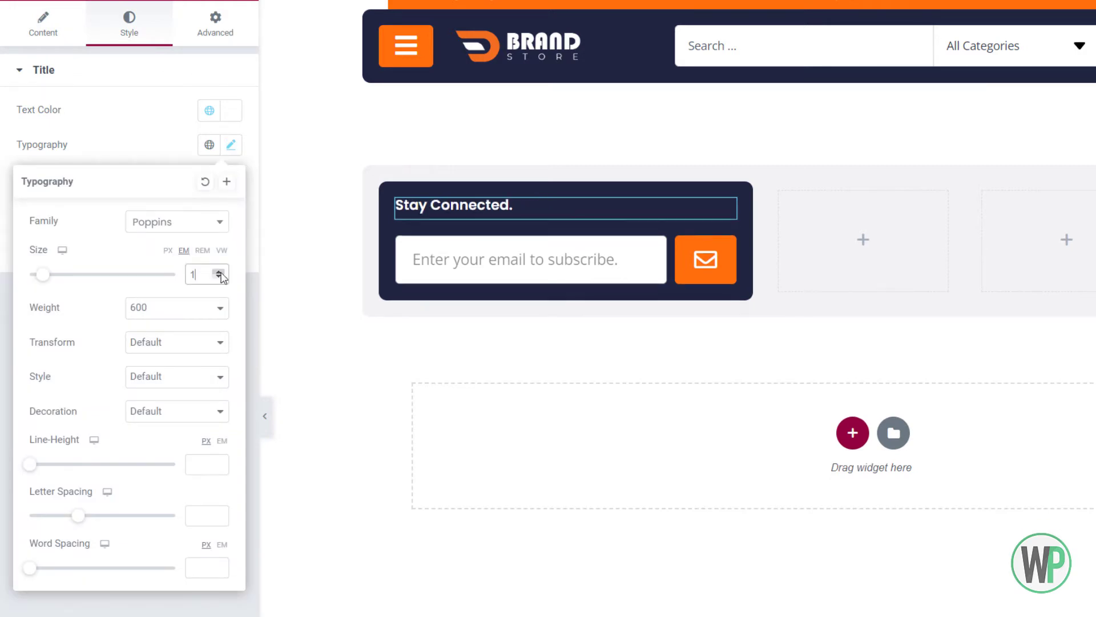
key(BackSpace)
text(2)
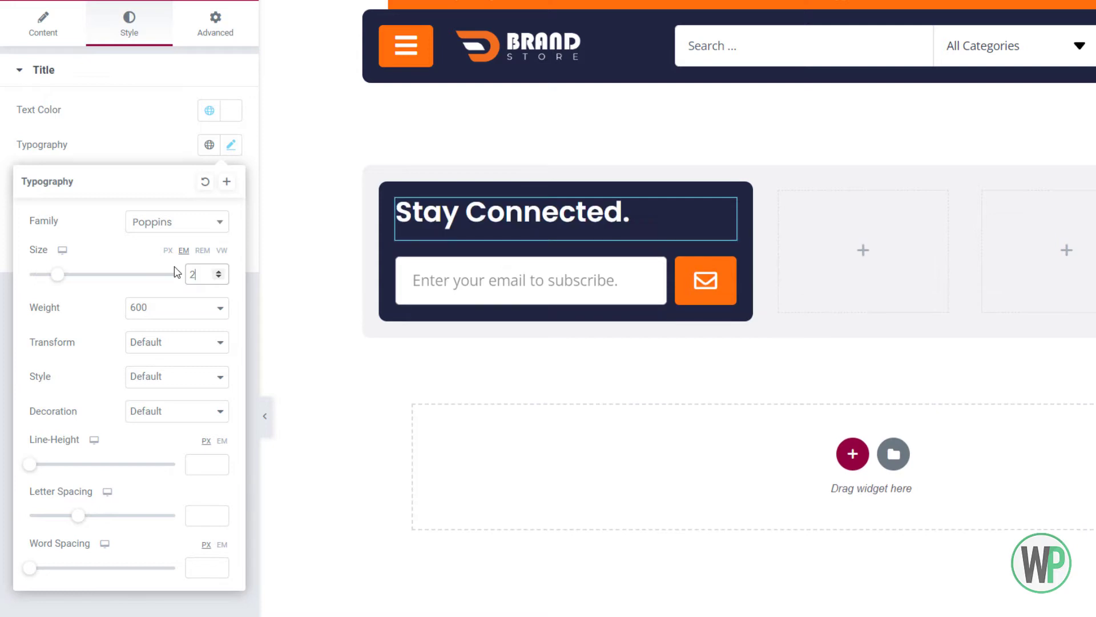
click(221, 278)
click(222, 278)
click(221, 278)
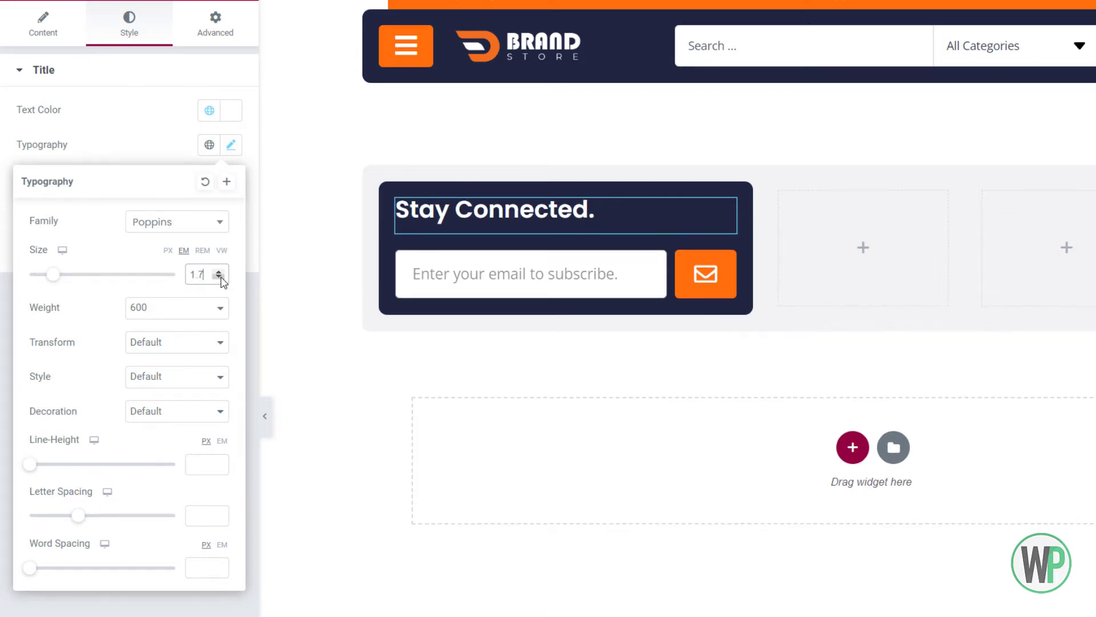
click(222, 278)
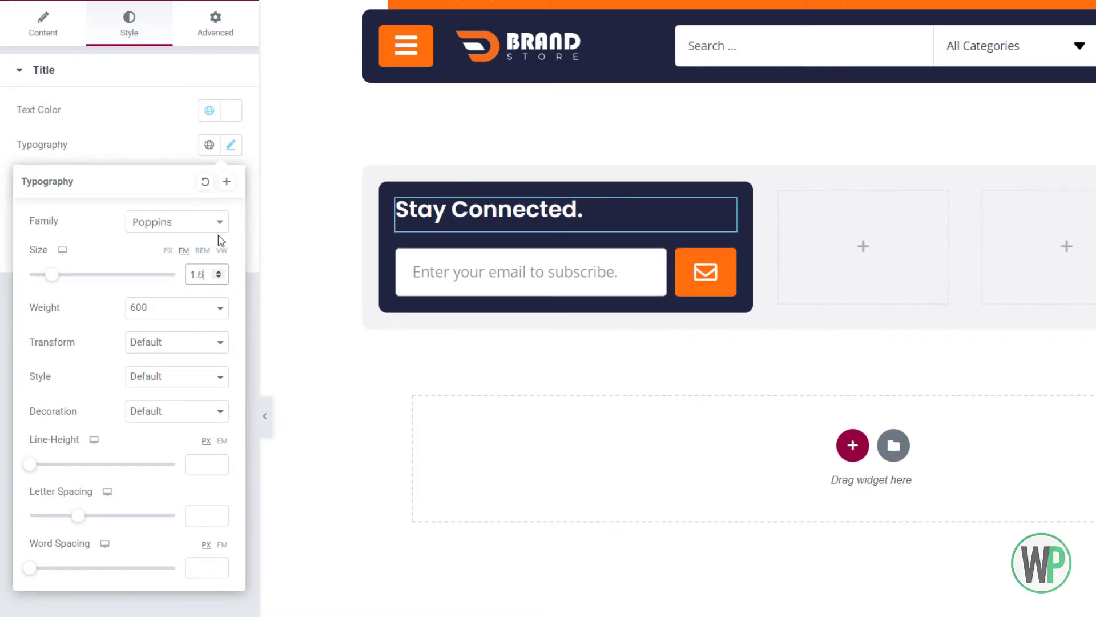
- Set the elements gap of the container holding the "Stay Connected." heading and form to 10 px
click(389, 191)
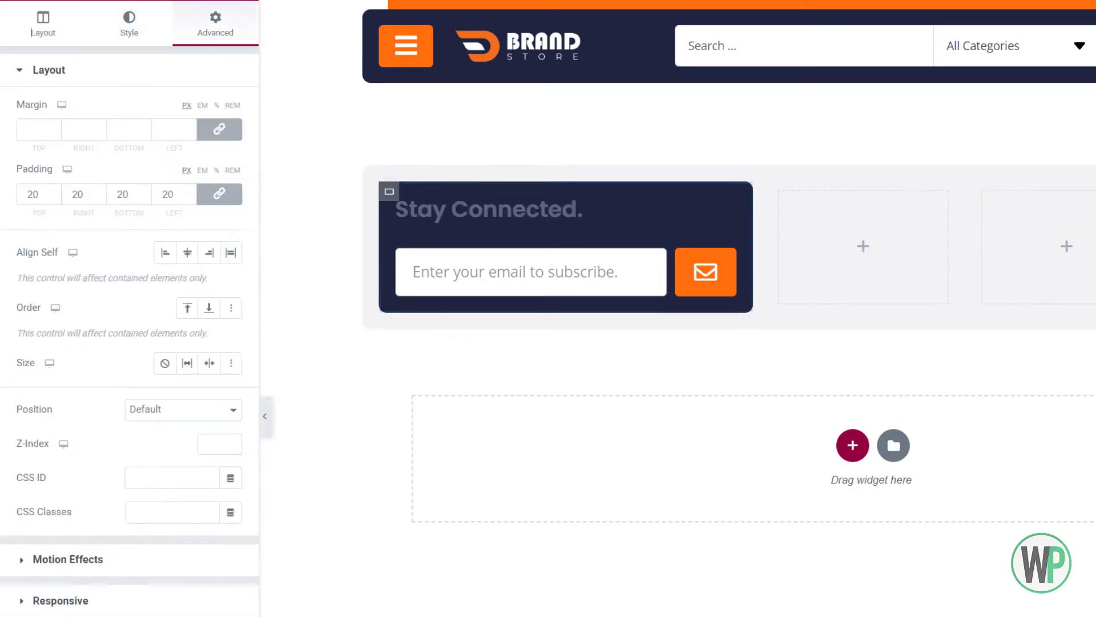
click(20, 3)
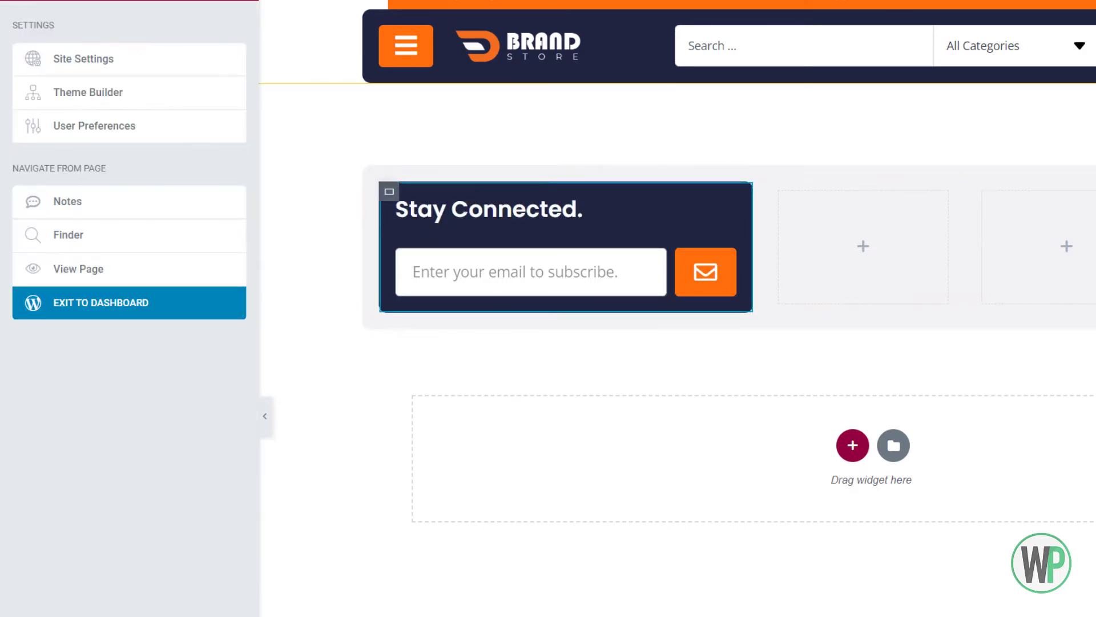
click(389, 192)
click(32, 32)
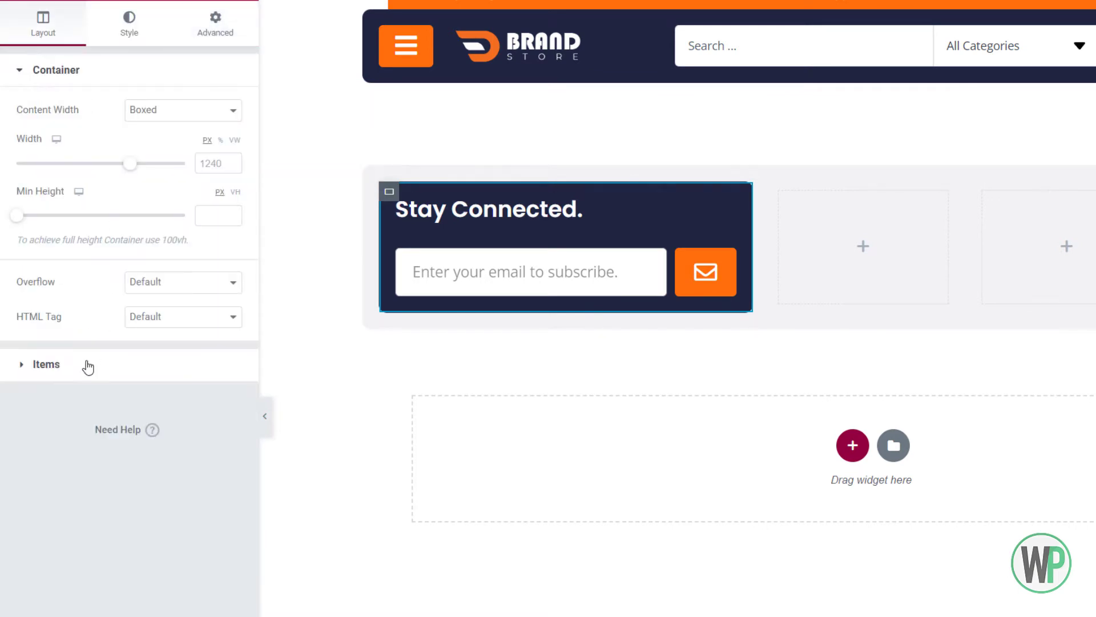
click(72, 363)
click(198, 297)
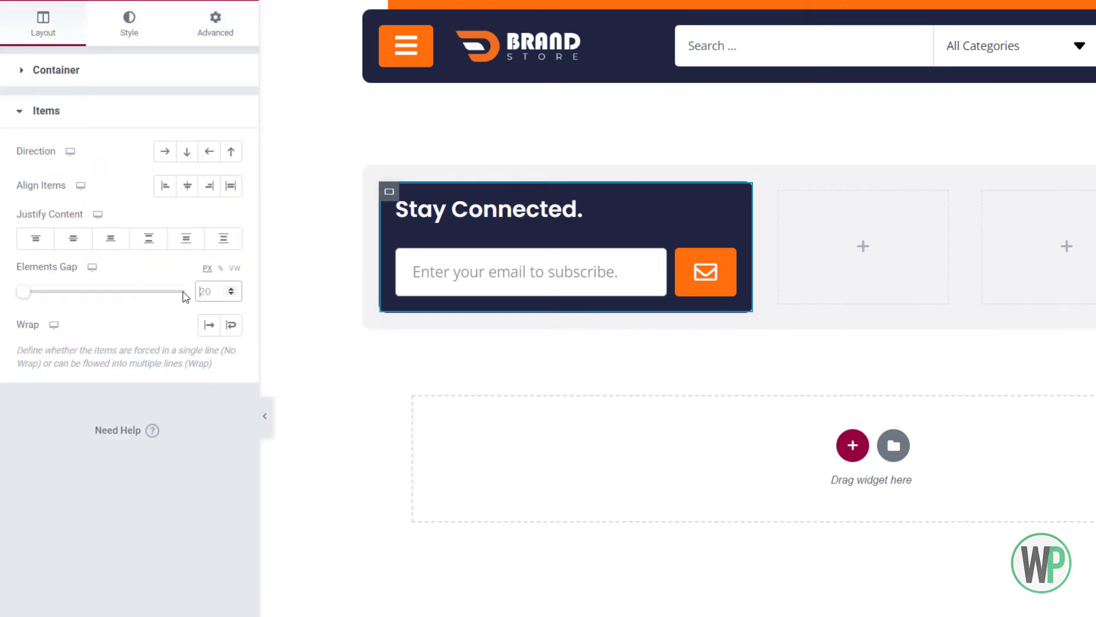
text(10)
click(198, 281)
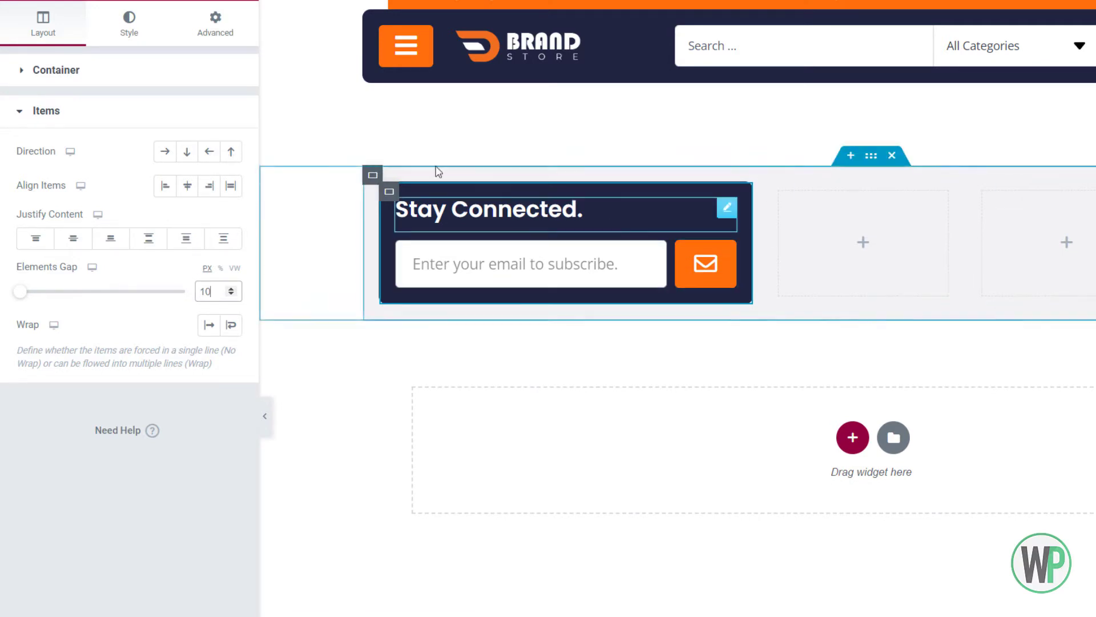
- Unlink the "Stay Connected." box container's padding values and set its top and bottom padding to 30 px
click(236, 33)
click(227, 194)
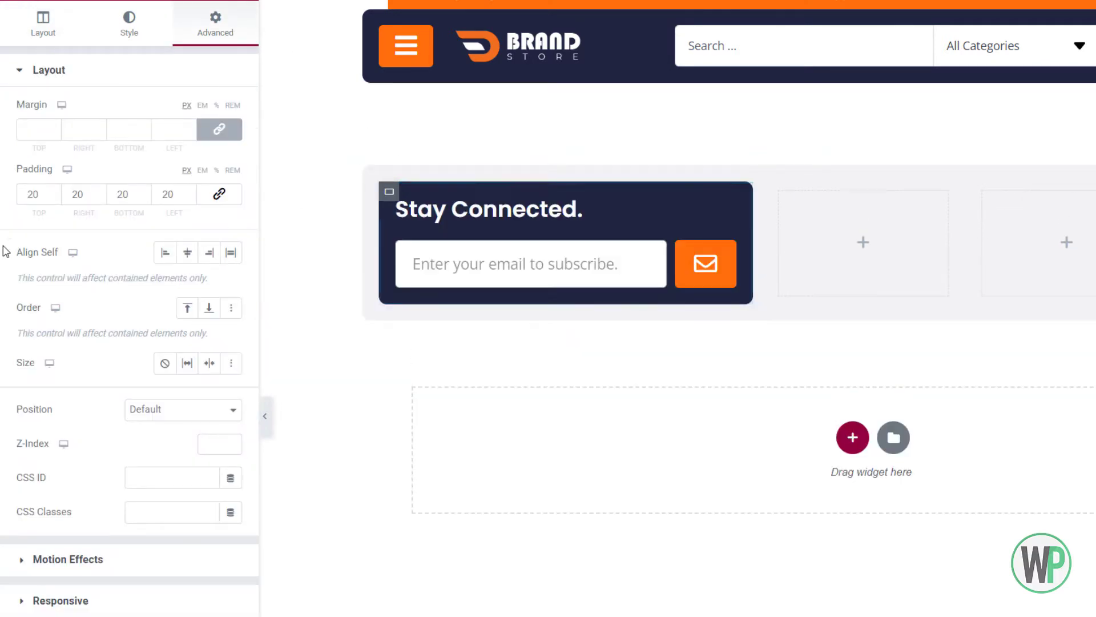
drag(32, 194, 8, 190)
text(3)
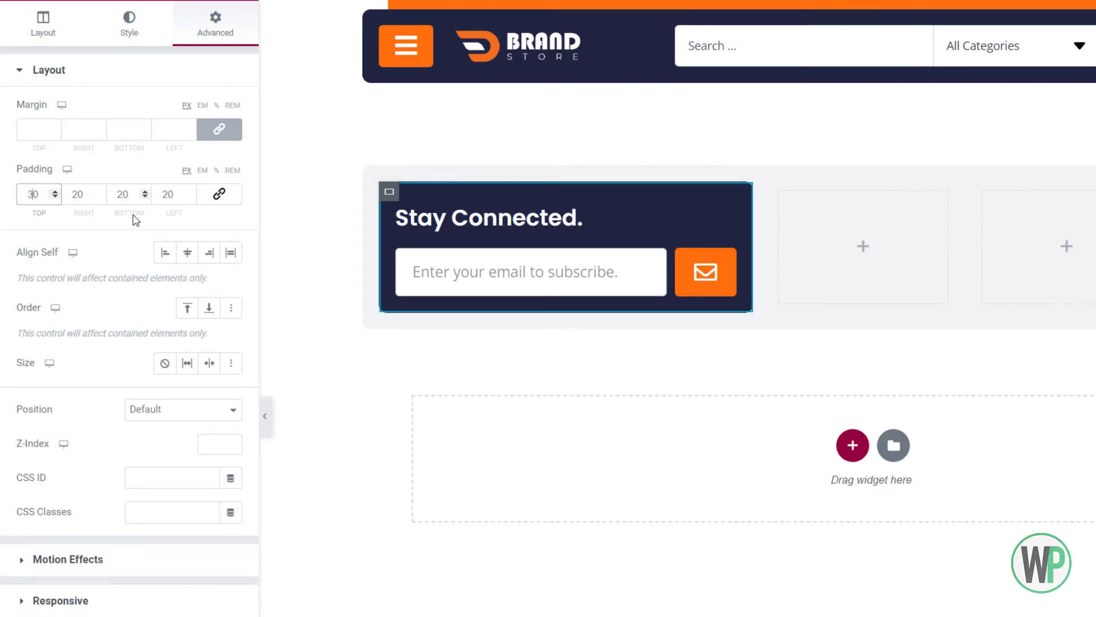
drag(126, 194, 116, 189)
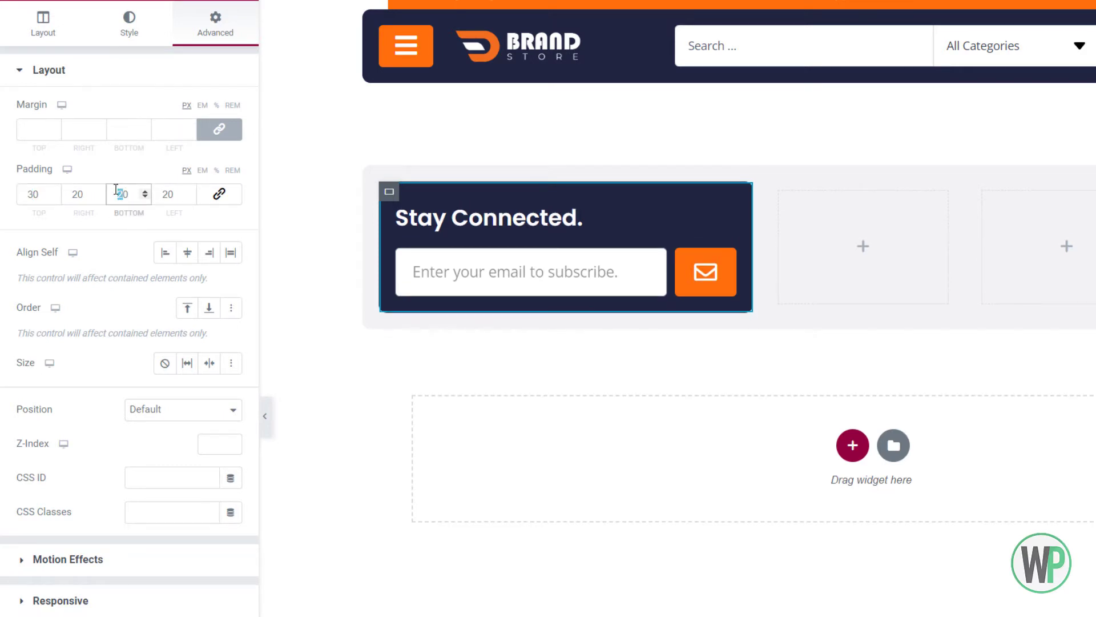
text(3)
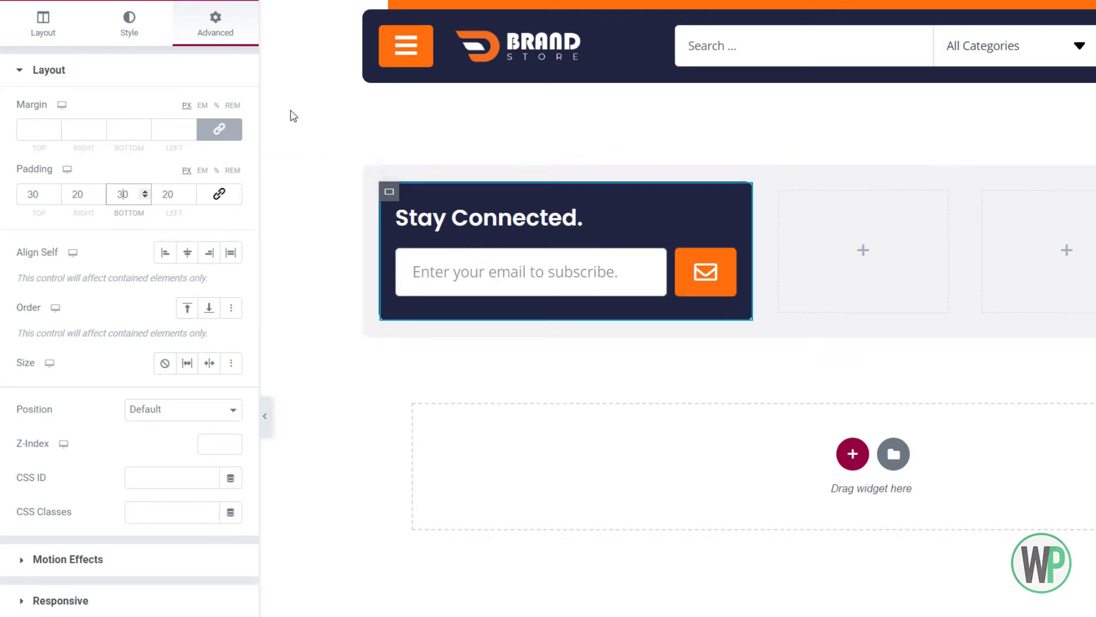
- Add a Text Editor below the form reading "Subscribe to our newsletter and promotions via the above form or follow our social media channels."
click(238, 4)
drag(192, 592, 468, 284)
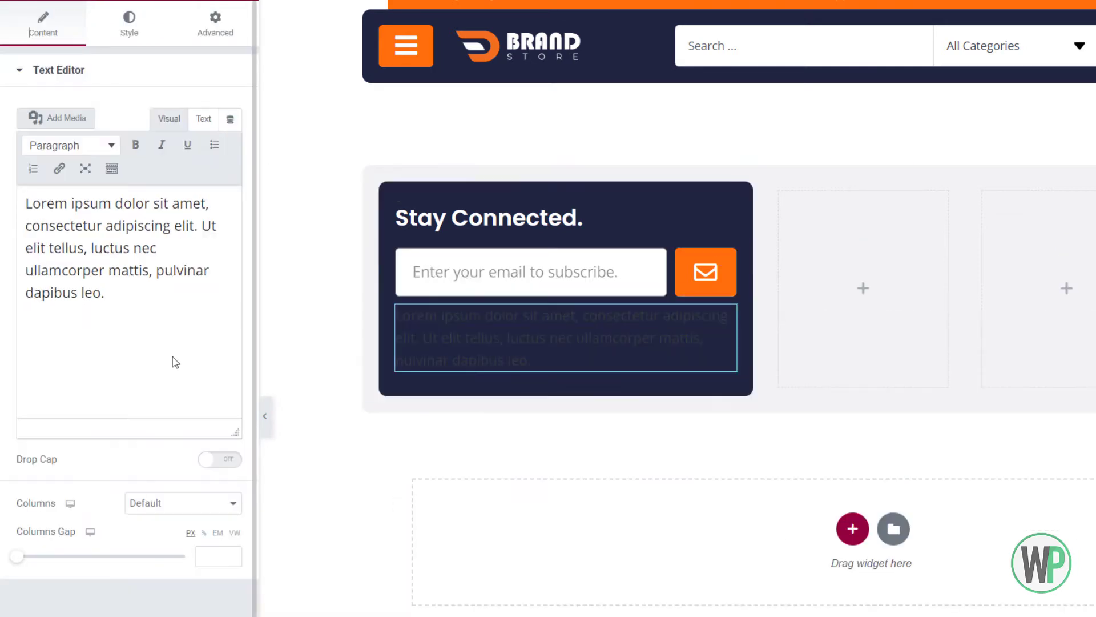
triple_click(123, 274)
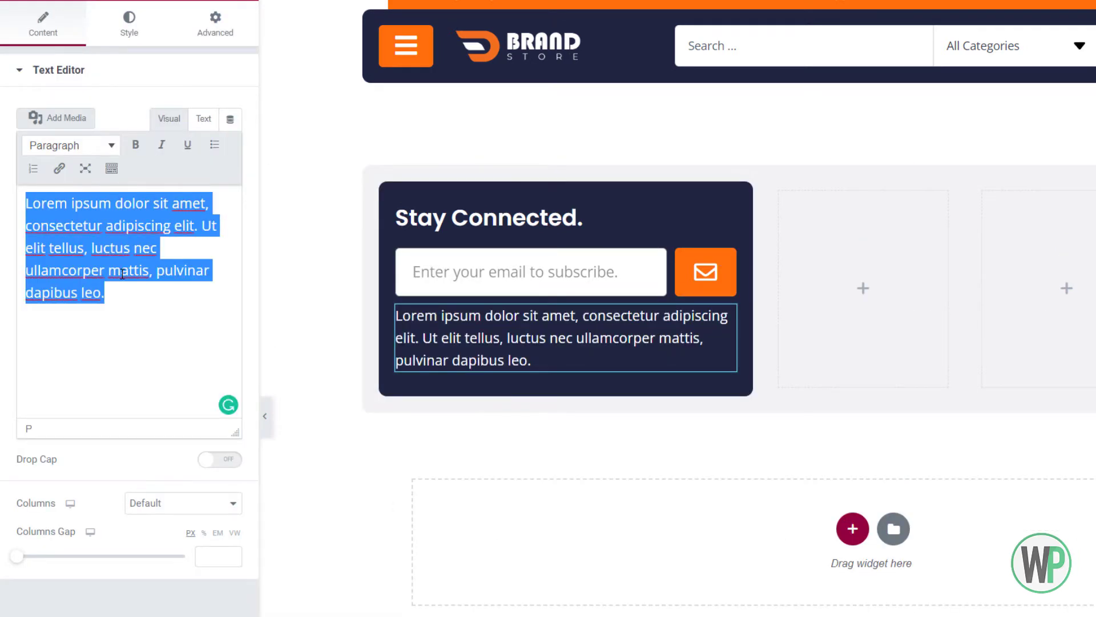
text(Subs)
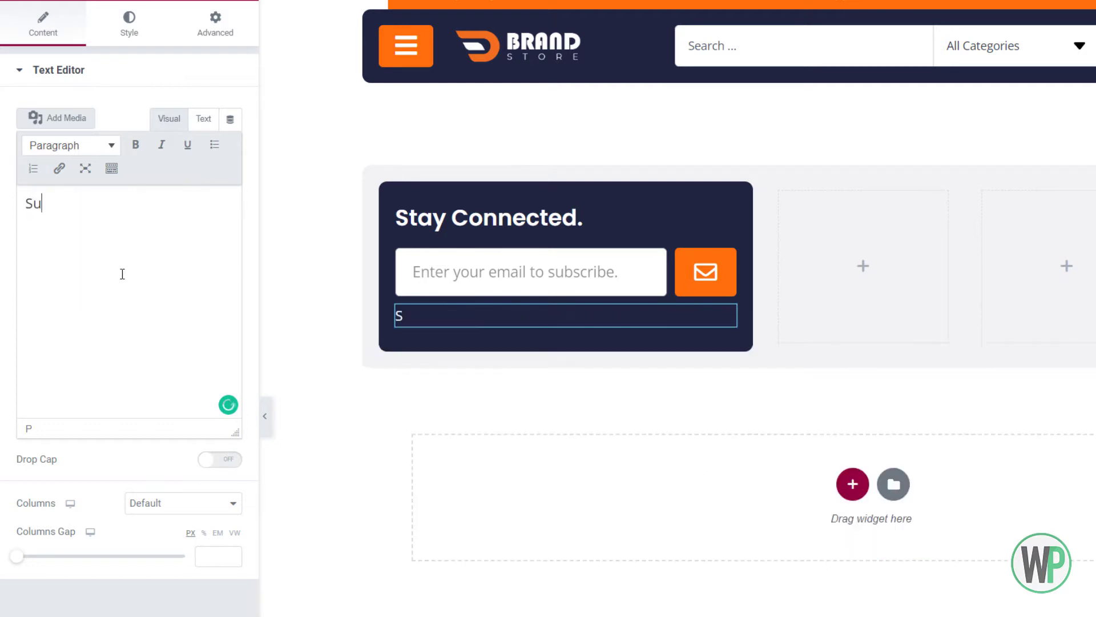
text(cribe to our newsletter and promotions via the above form or follow our social media channels.)
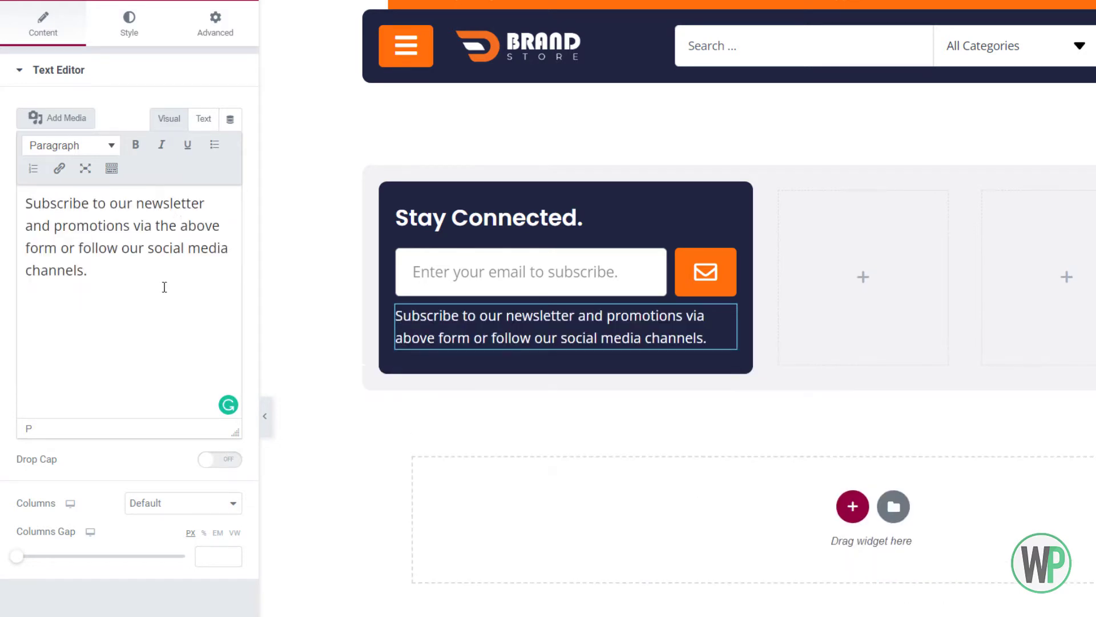
- Unlink the subscribe text's margin values and set its top and bottom margins to 20 px
click(202, 19)
click(220, 193)
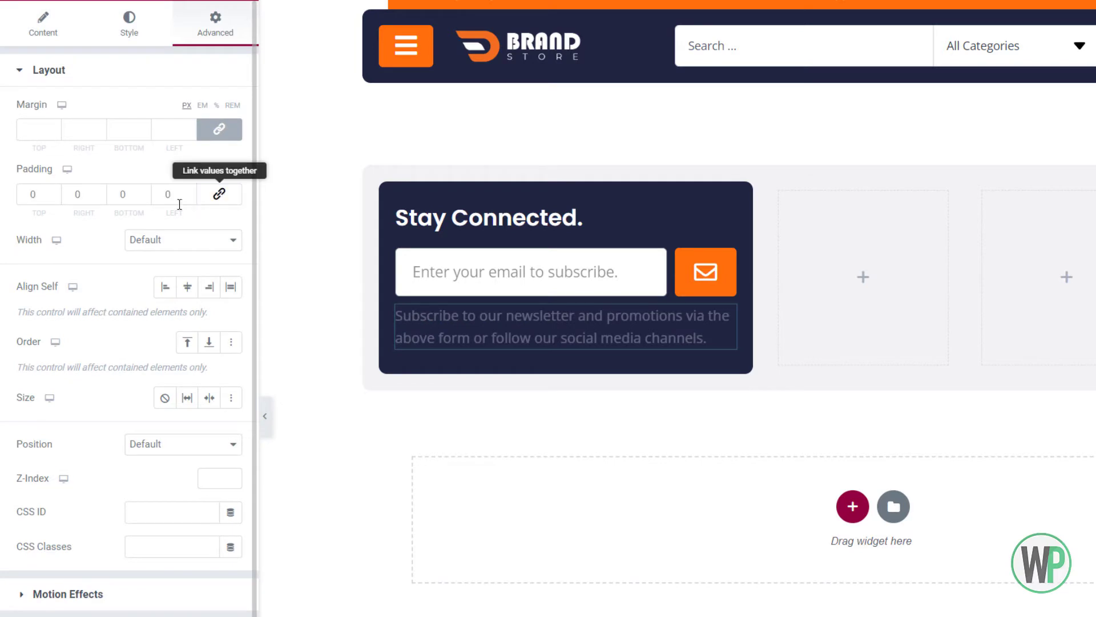
click(219, 194)
click(219, 129)
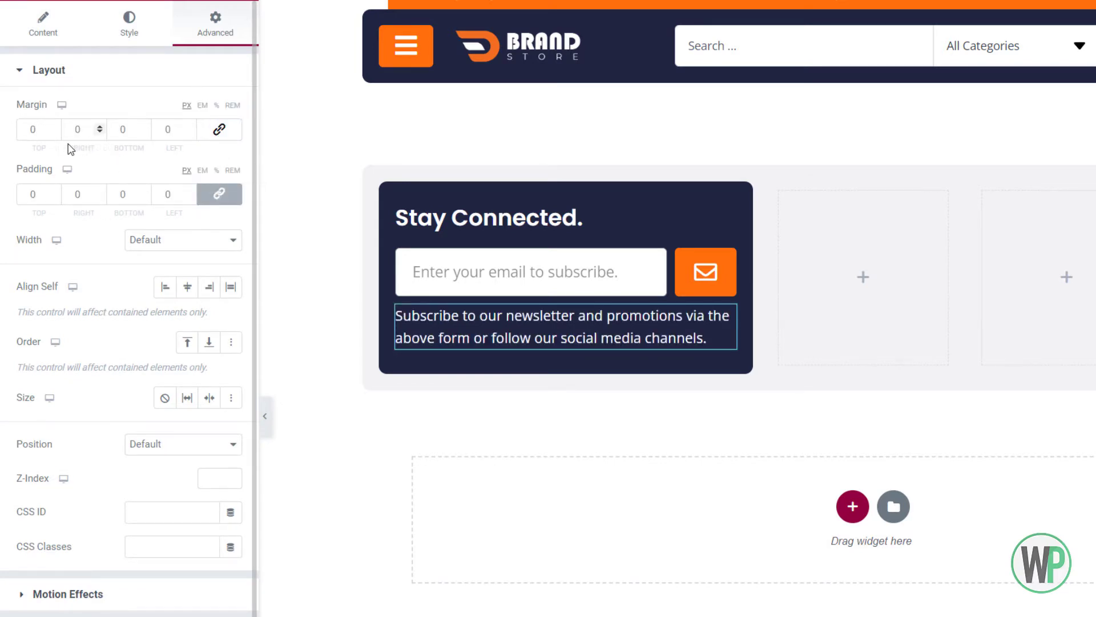
click(21, 134)
text(2)
click(117, 129)
text(2)
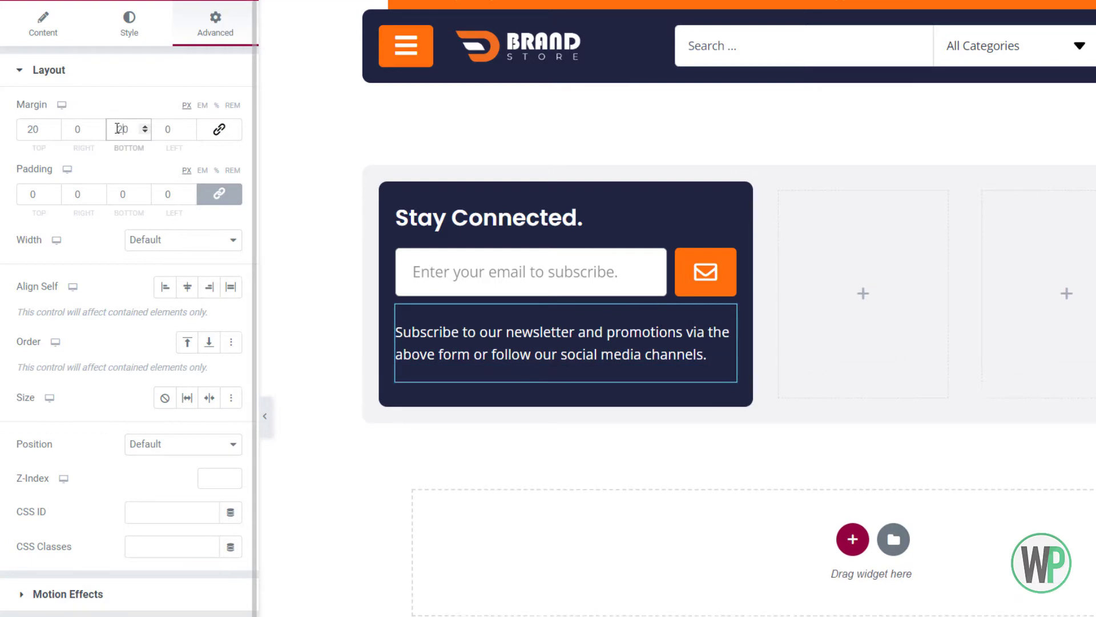
click(229, 2)
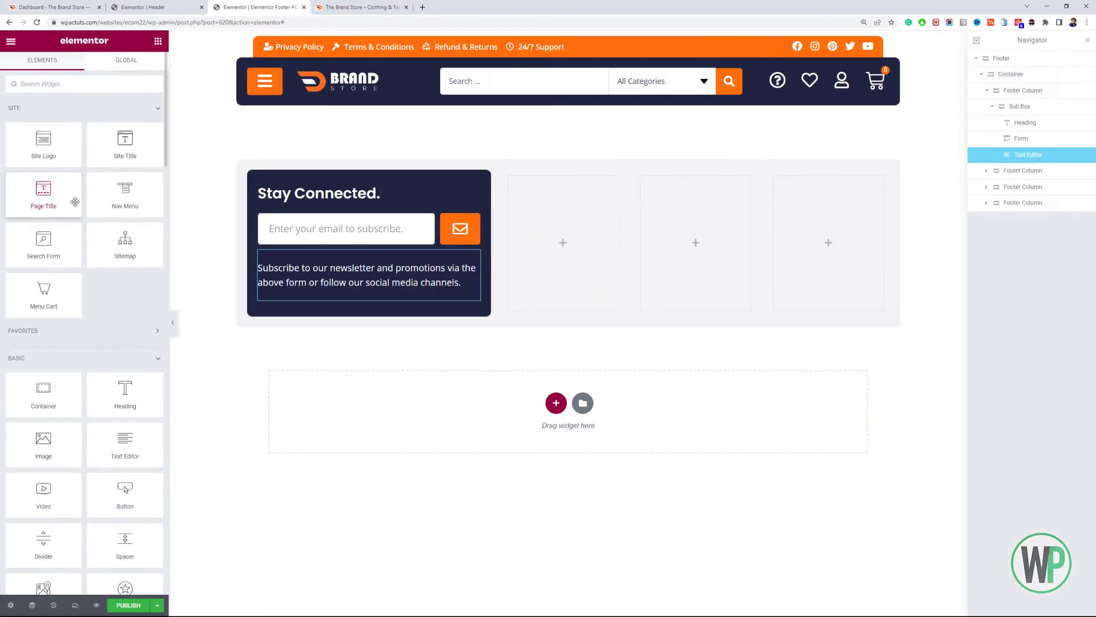
- Switch to the Header template, hide the Desktop and Mobile Headers, and copy the Small Header's social icons widget
click(151, 7)
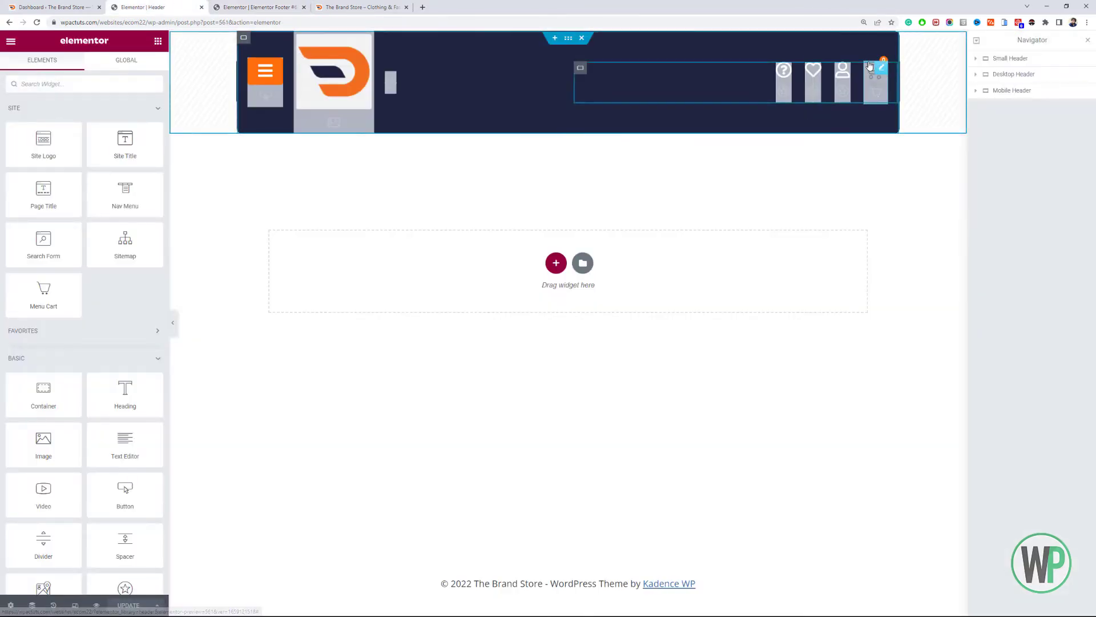
click(1059, 58)
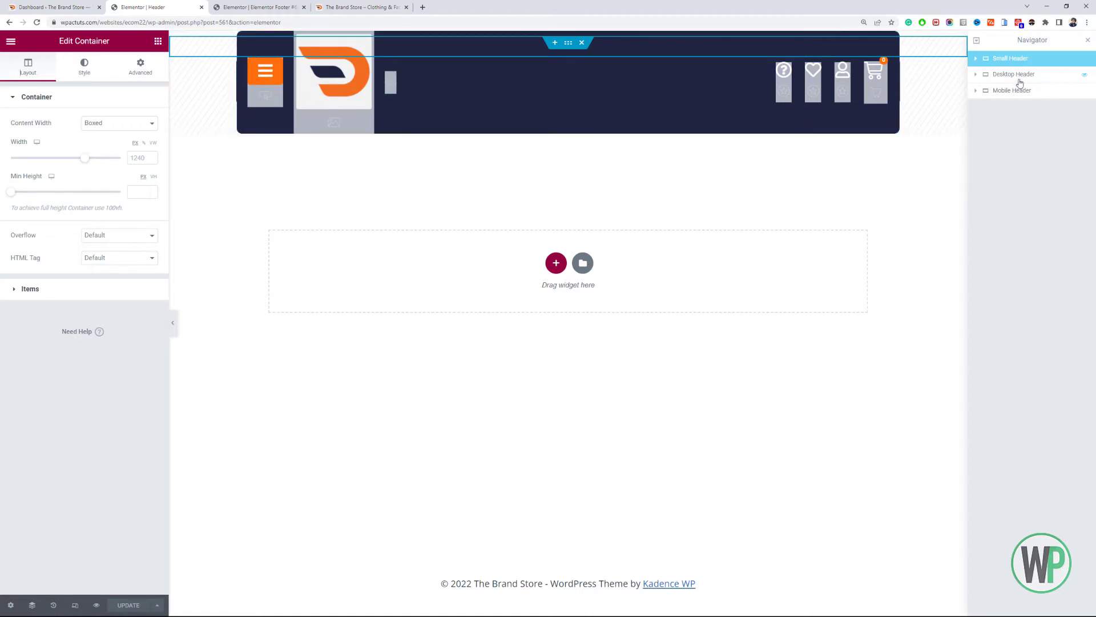
click(1087, 77)
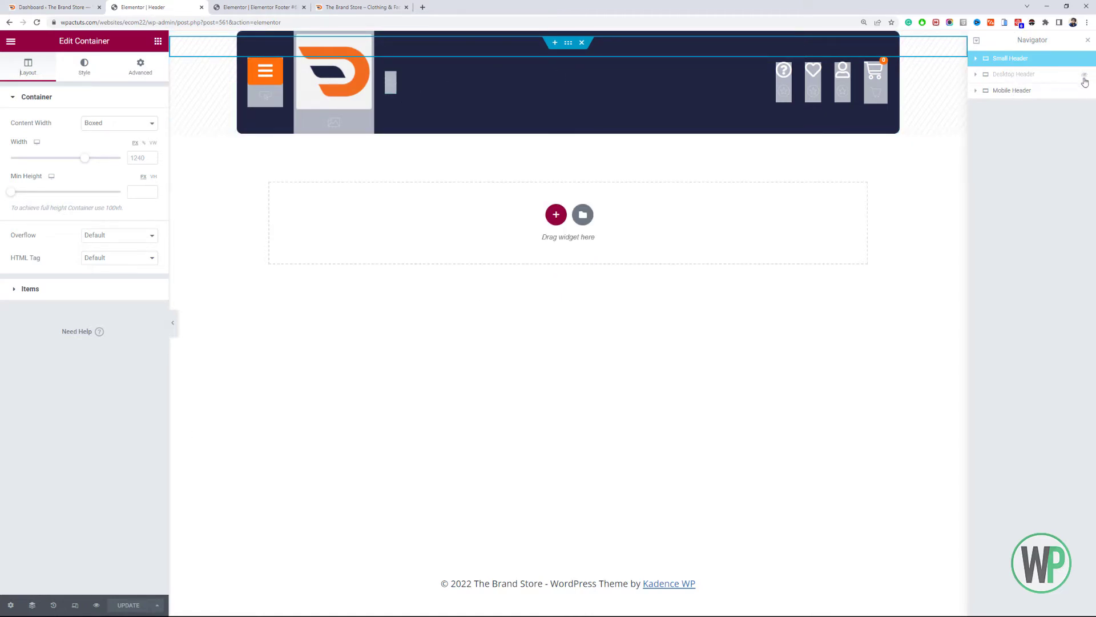
click(1084, 91)
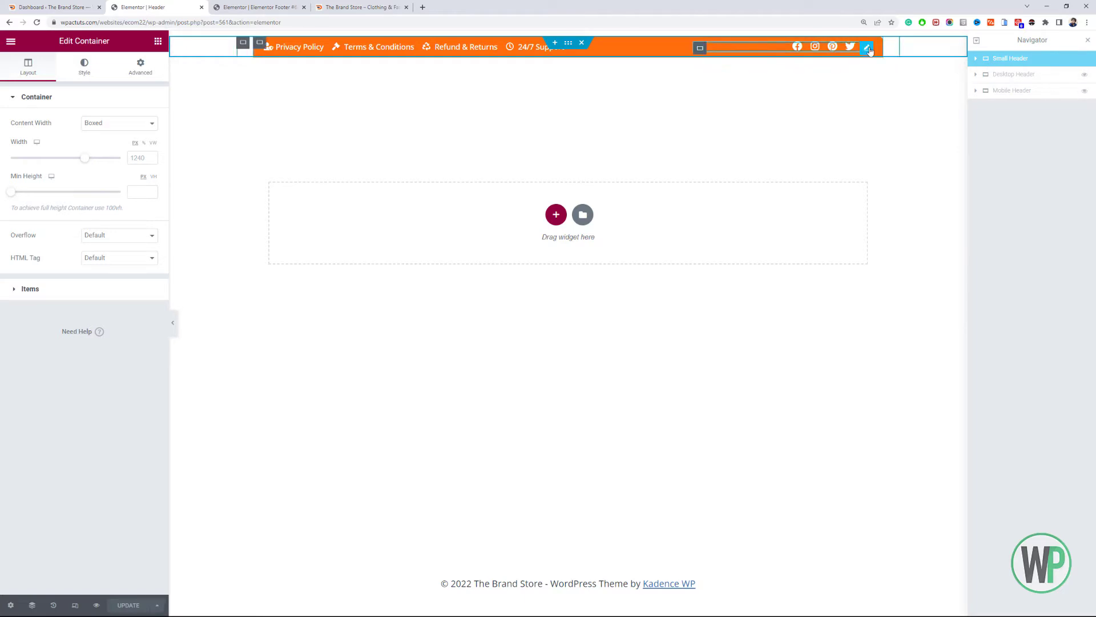
right_click(865, 48)
click(905, 94)
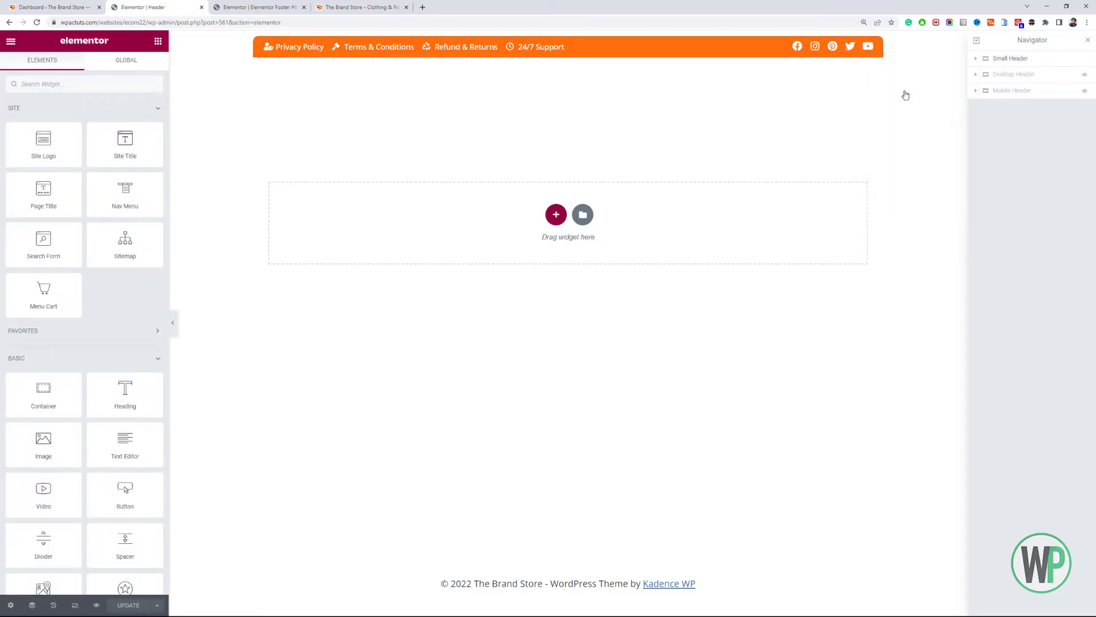
click(1085, 91)
- Return to the footer template and paste the copied social icons below the subscribe text
click(257, 7)
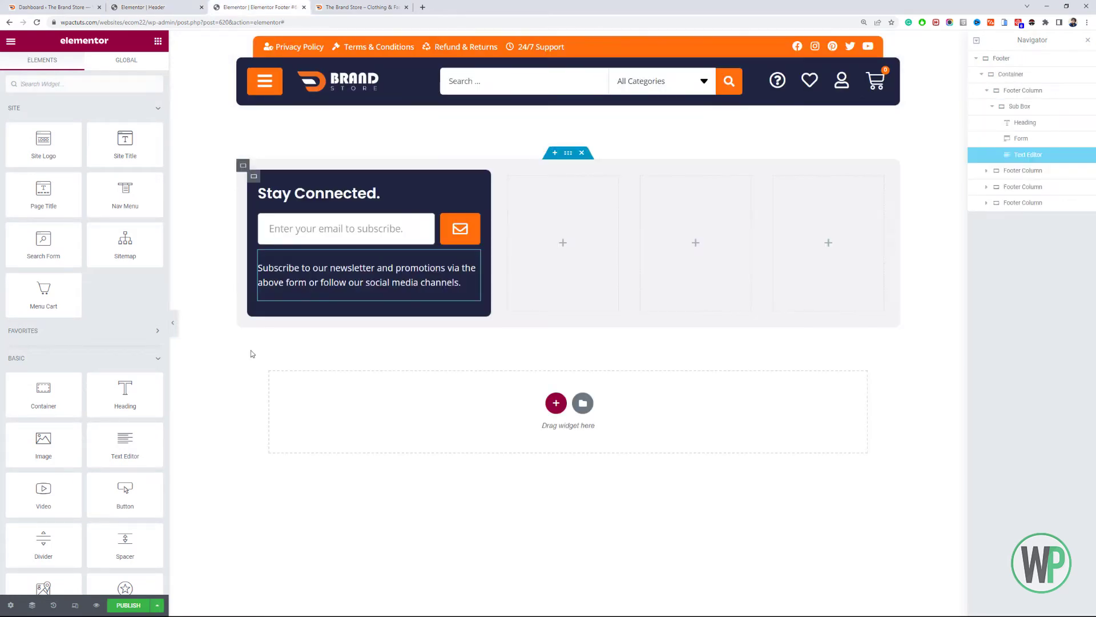
right_click(301, 292)
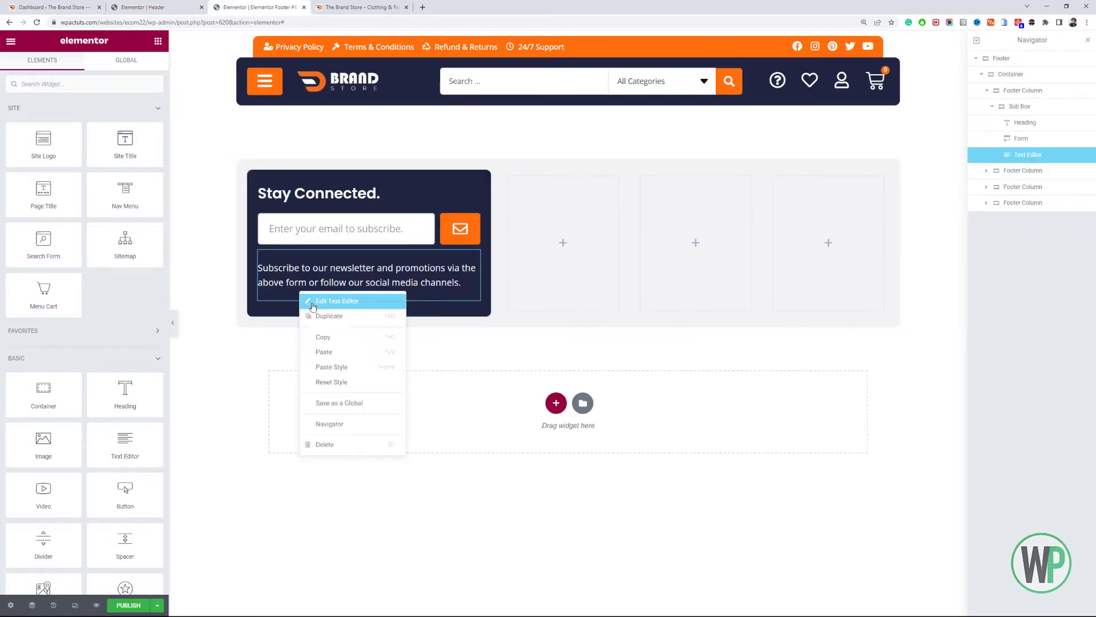
click(335, 352)
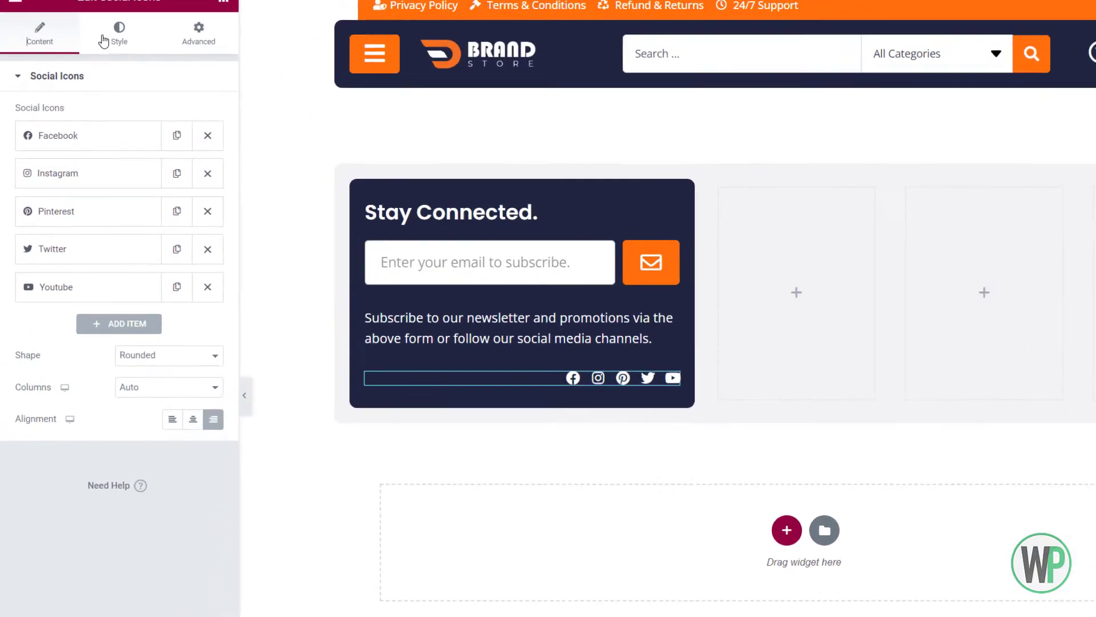
- Align the footer's social icons to the left
click(103, 41)
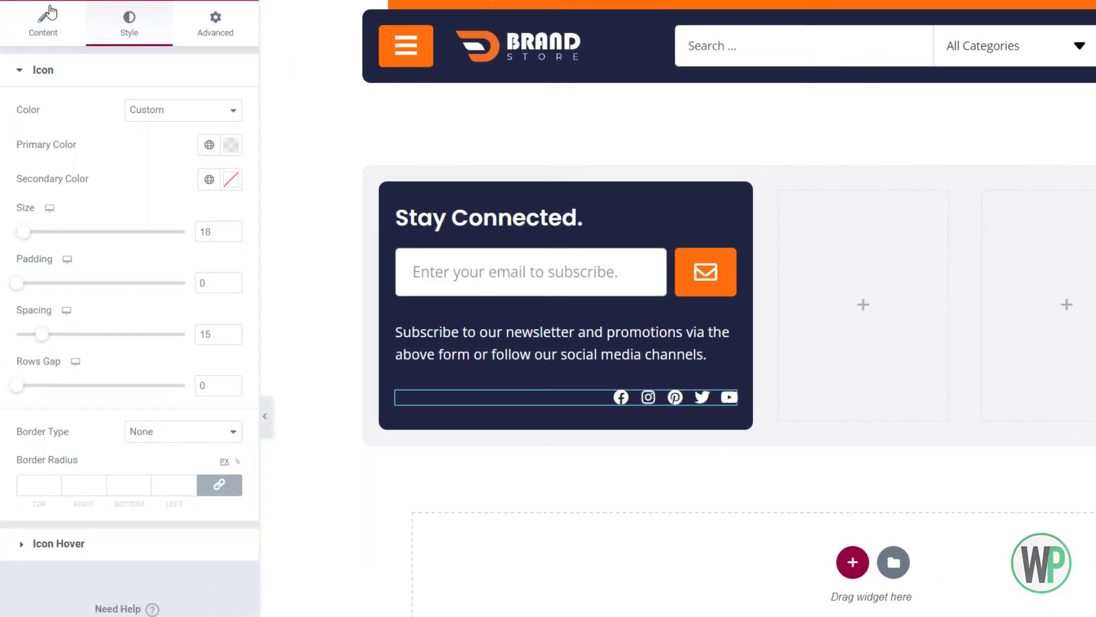
click(46, 23)
click(187, 441)
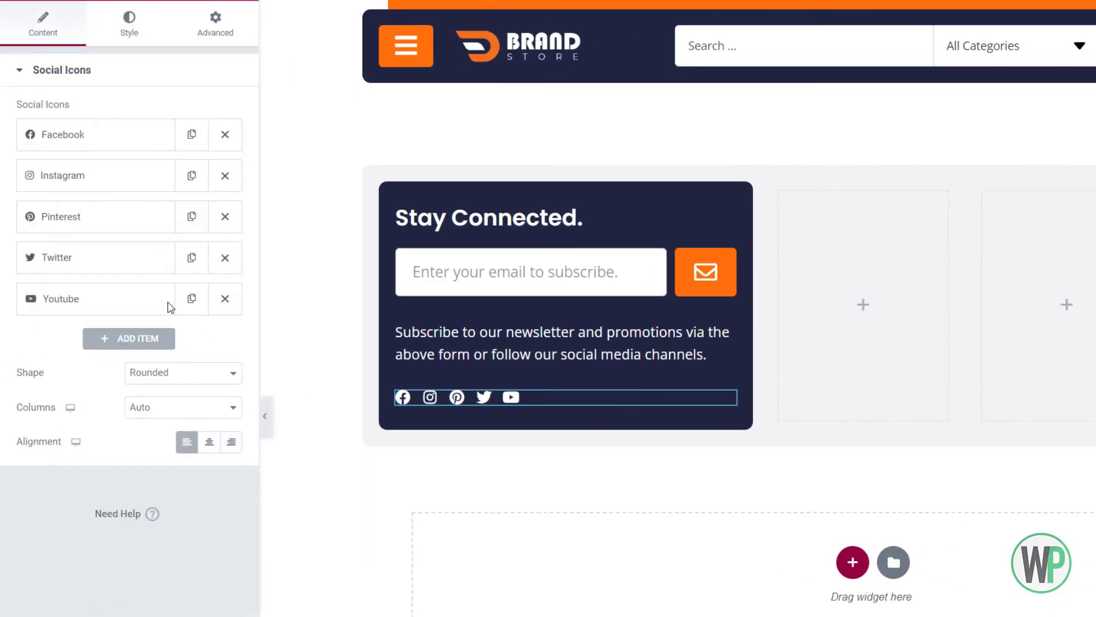
- Set the social icons' size to 34 and their spacing to 20
click(123, 38)
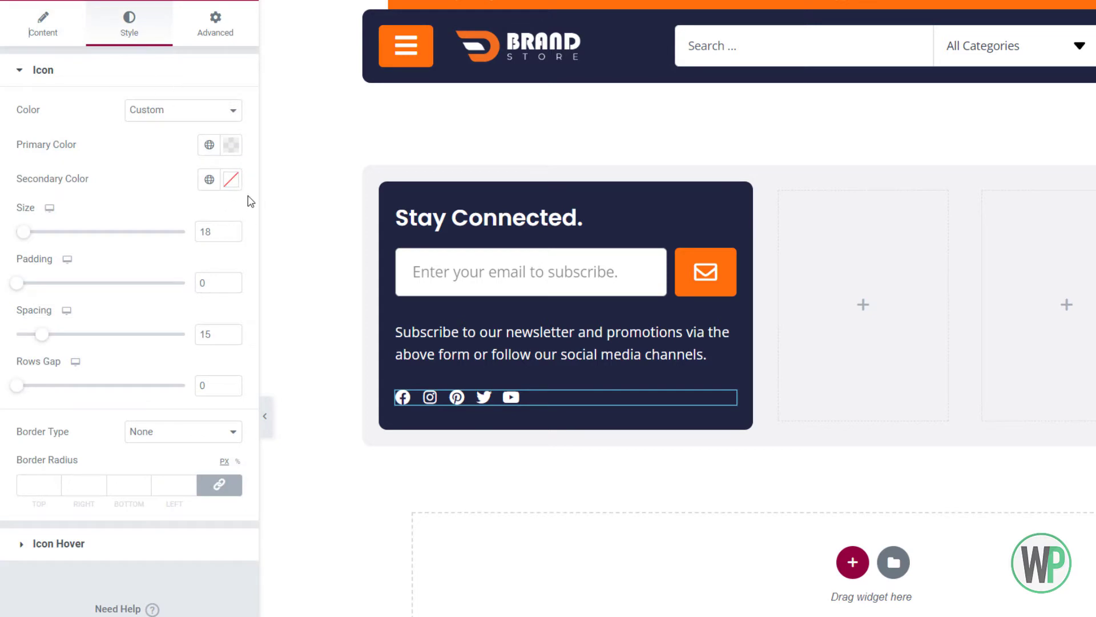
click(210, 229)
drag(231, 227, 233, 227)
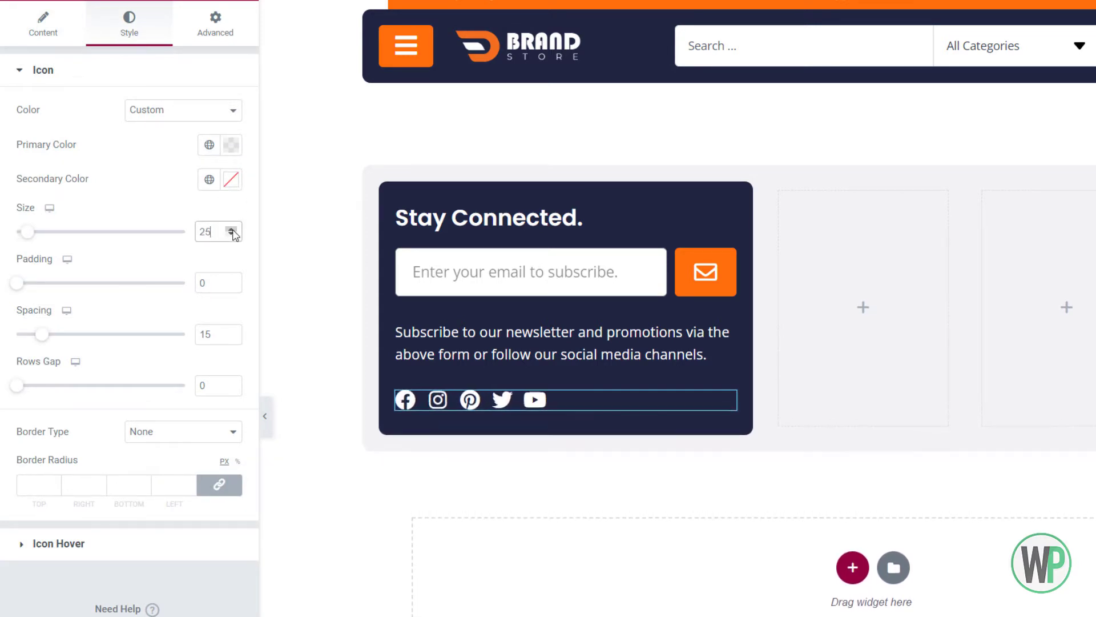
click(231, 333)
- Add a sixth social icon item and choose the Telegram icon from the icon library
click(34, 29)
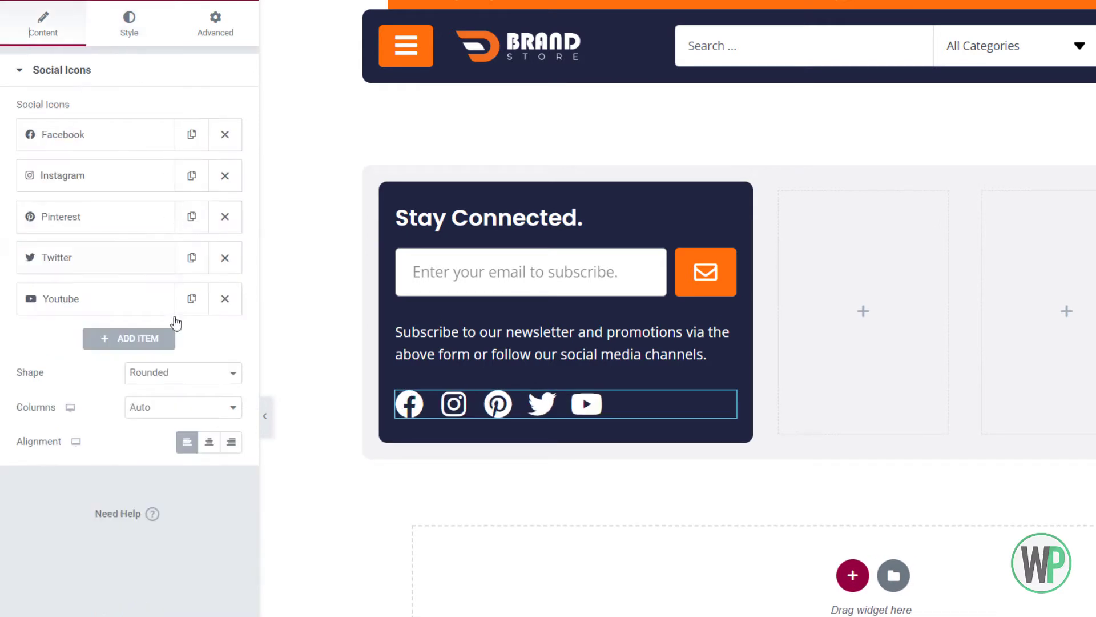
click(165, 339)
click(162, 348)
click(161, 348)
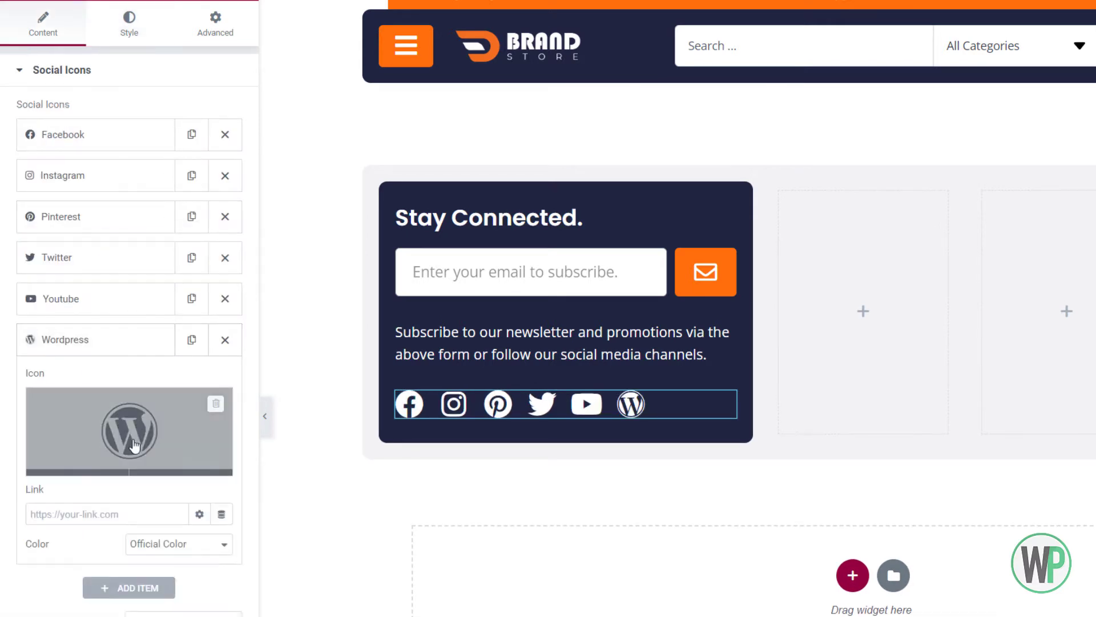
click(115, 476)
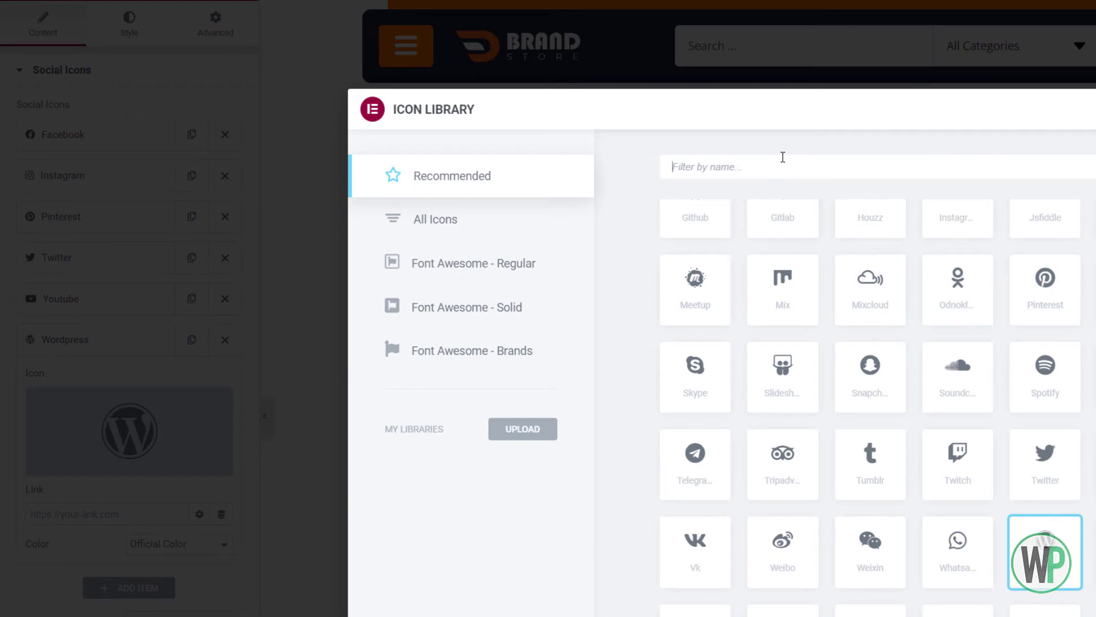
text(tele)
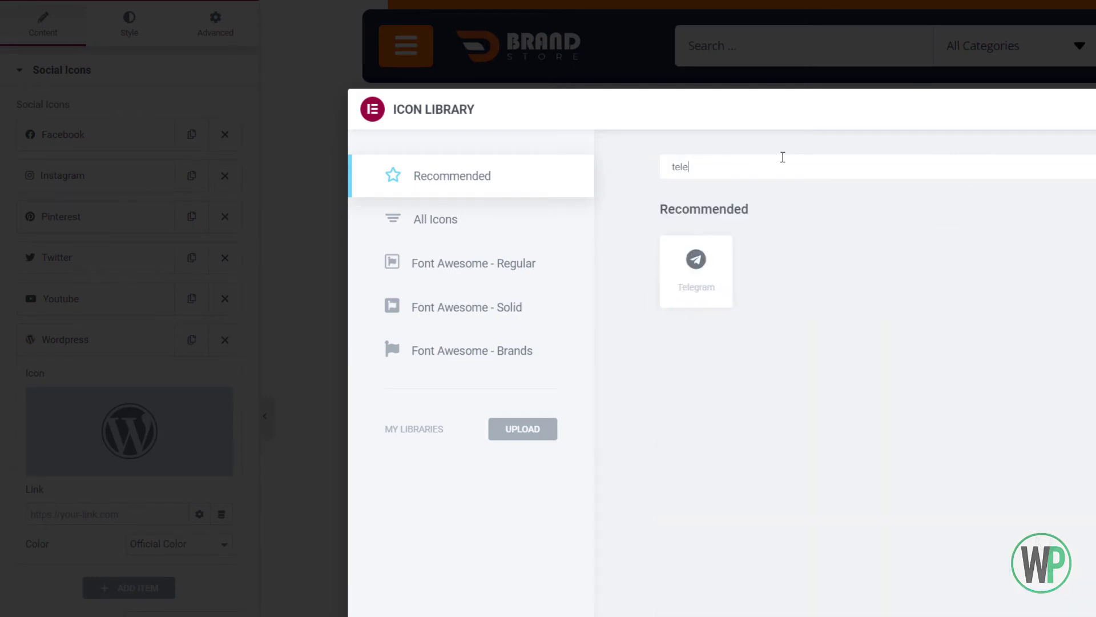
click(689, 289)
click(915, 558)
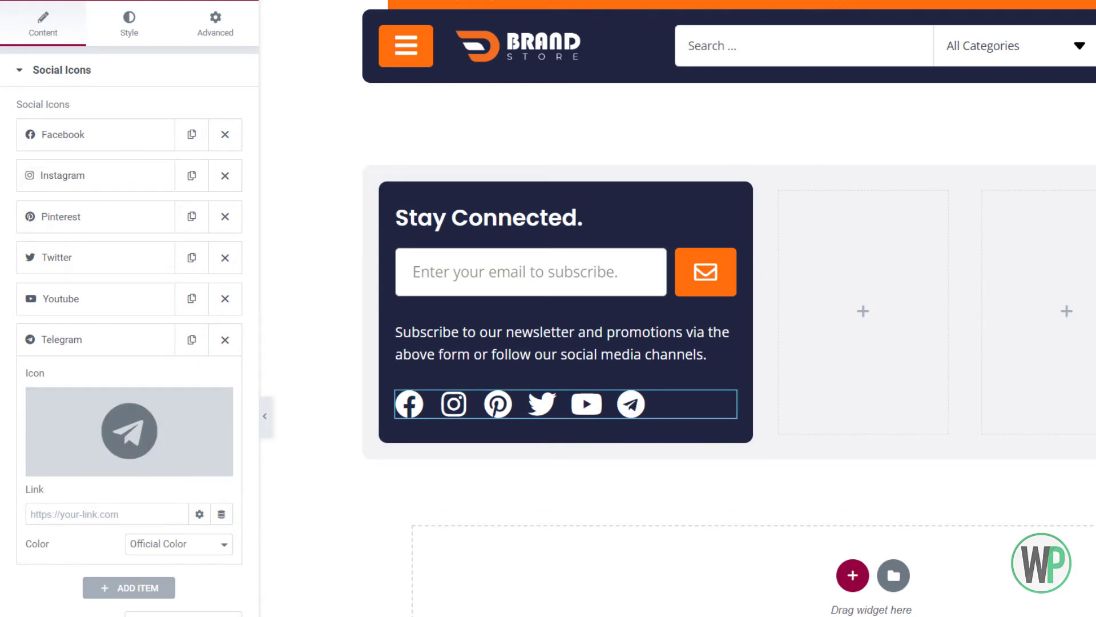
- Set the social icons' spacing to 25 and their size to 30
click(130, 41)
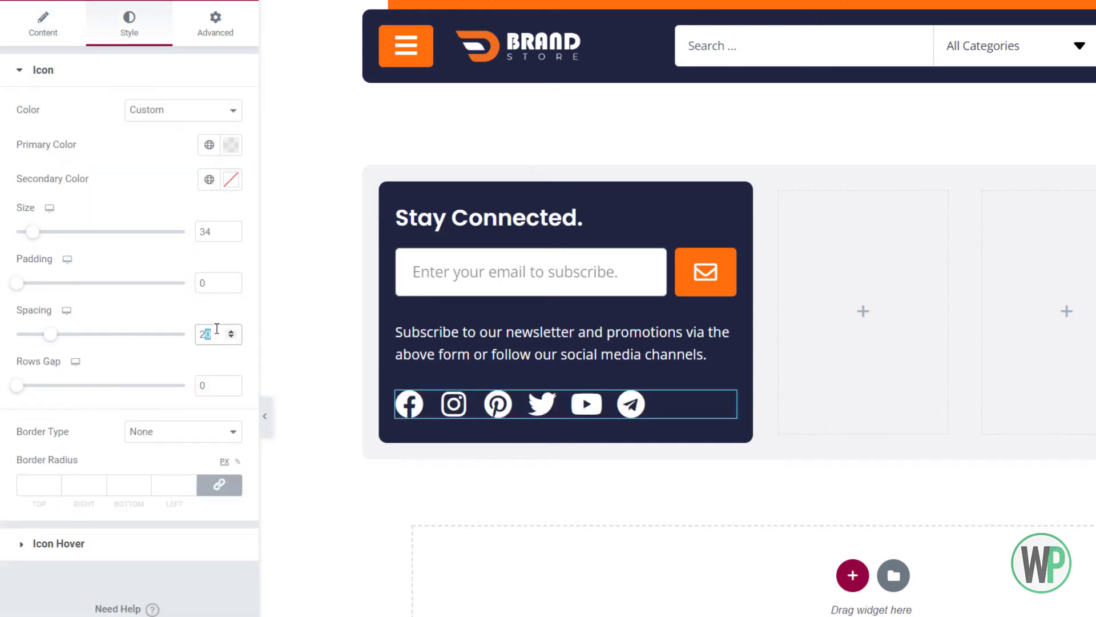
text(5)
click(231, 235)
click(231, 234)
click(231, 235)
click(231, 235)
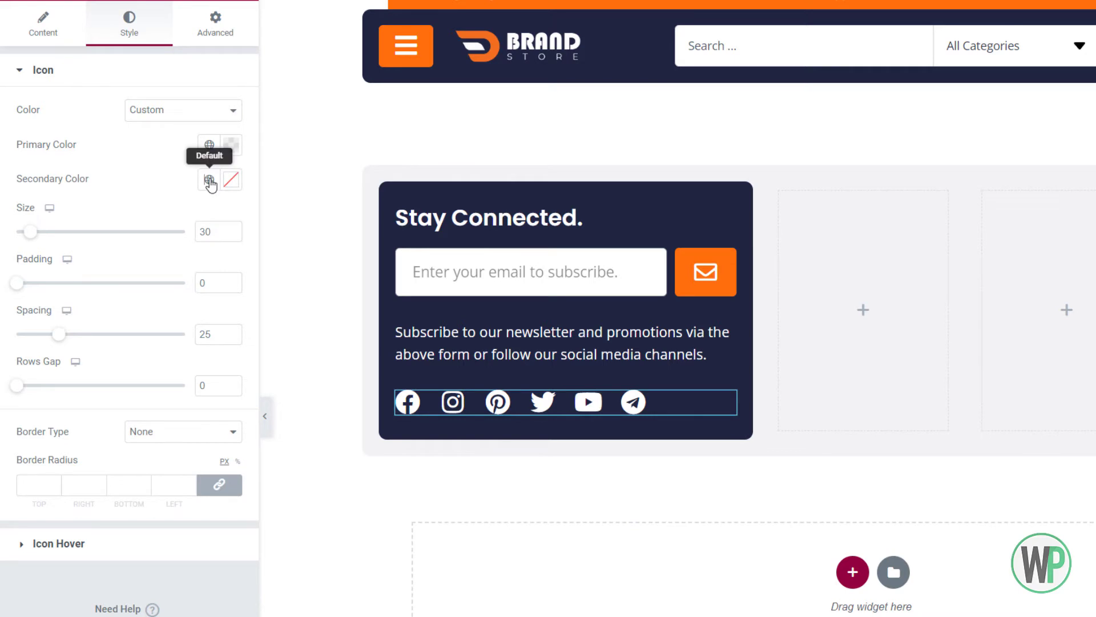
- Set the social icons' secondary color to the global color Light Grey
click(231, 179)
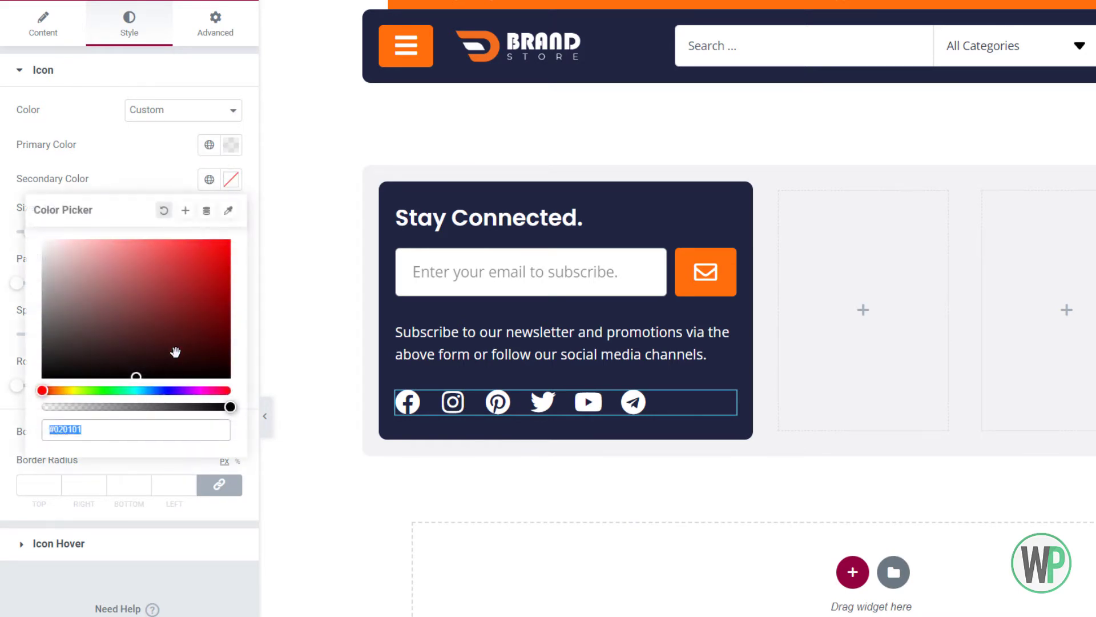
click(209, 179)
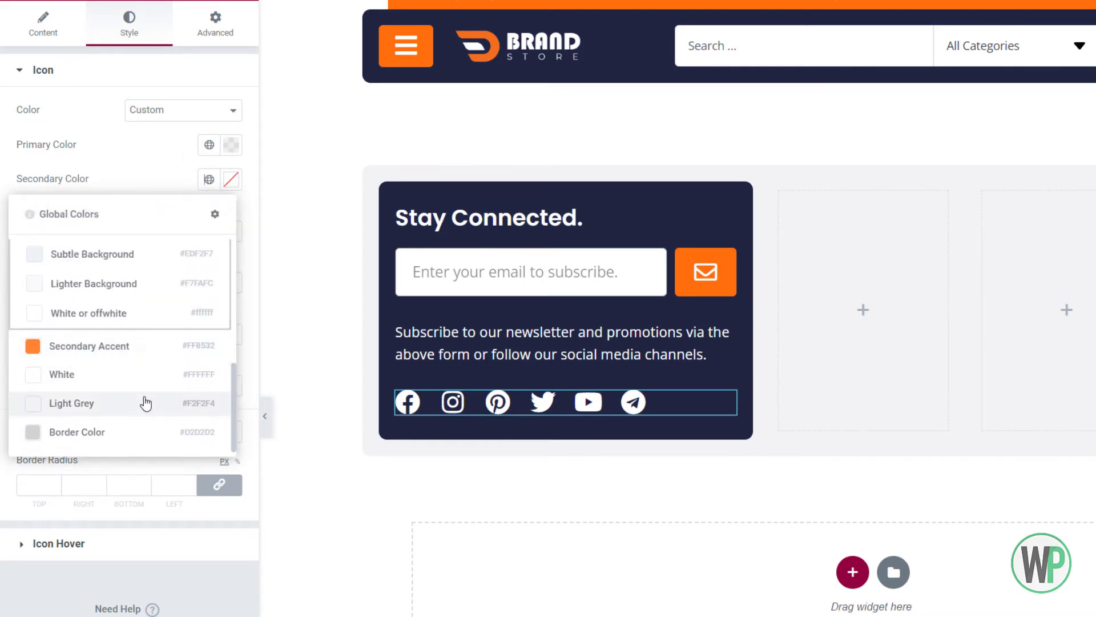
click(147, 403)
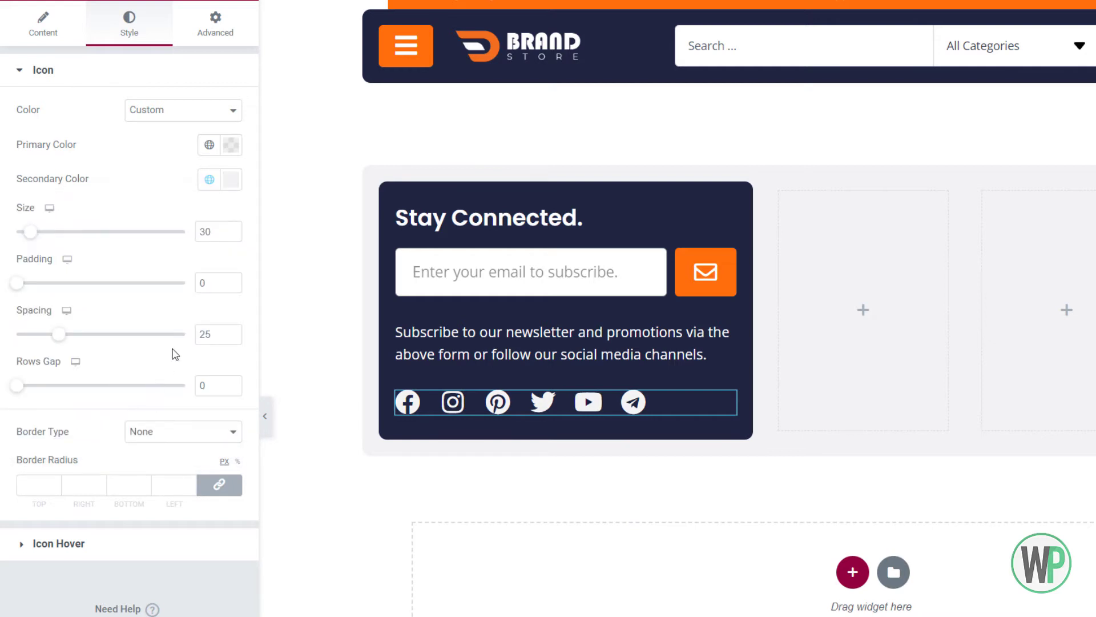
- Set the social icons' hover animation to Grow
click(158, 548)
click(183, 238)
click(163, 290)
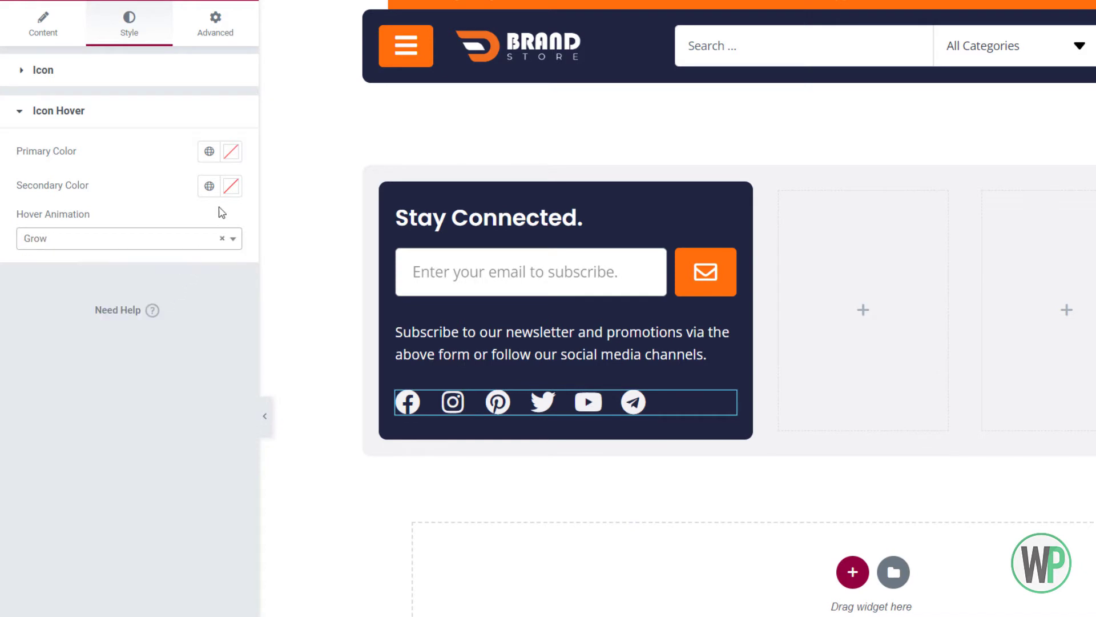
- Set the social icons' hover secondary color to the global color White
click(209, 185)
scroll(129, 377, down, 3)
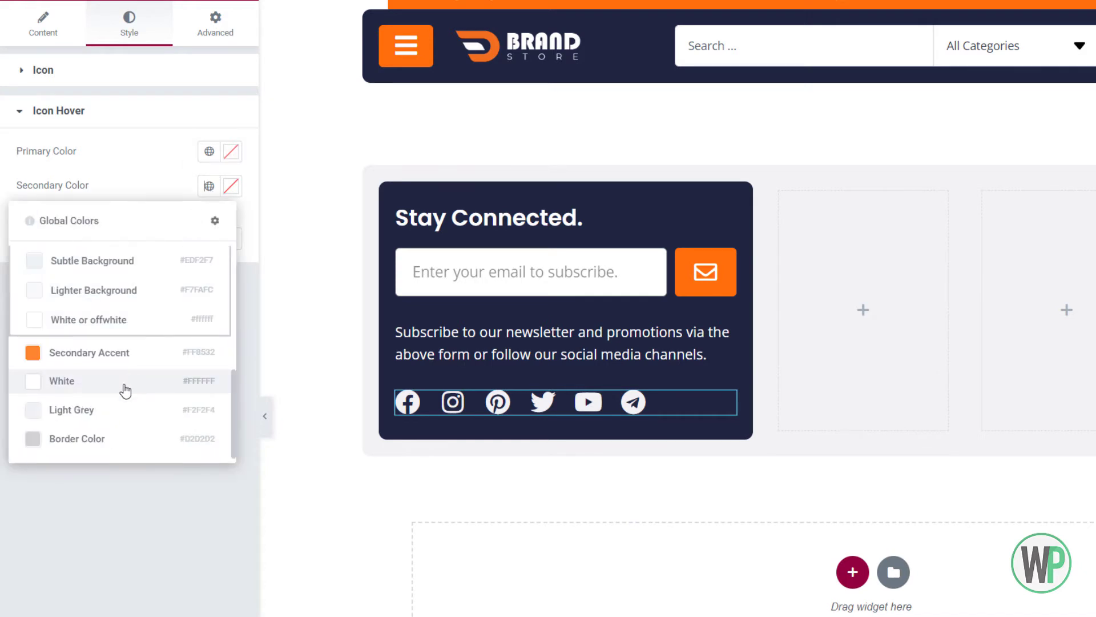
click(122, 384)
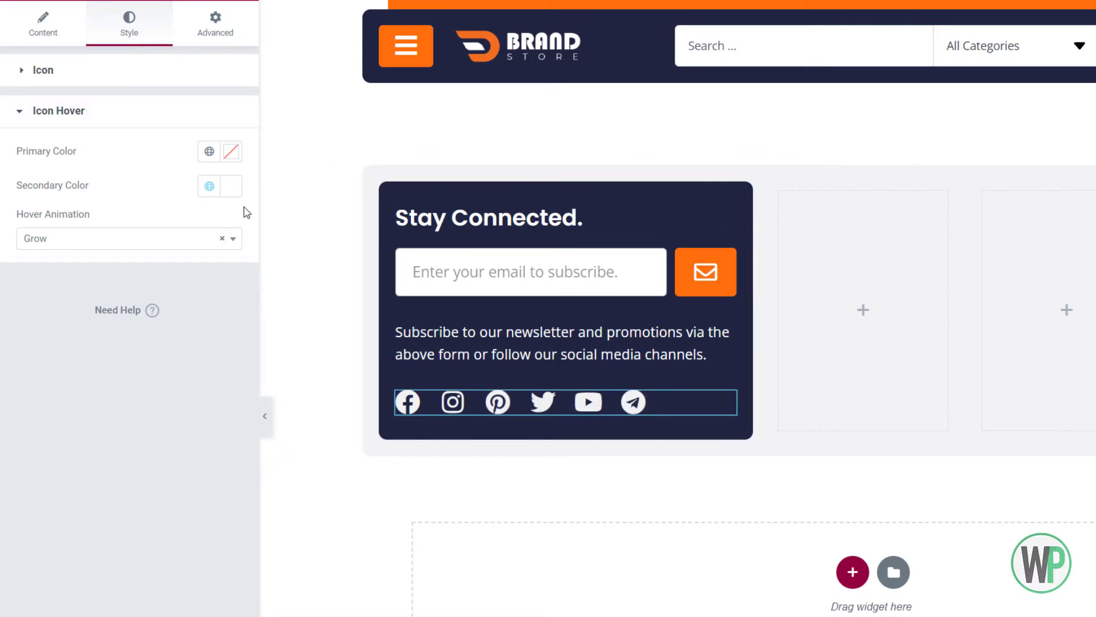
- Set the Stay Connected box's padding to 40 px top and bottom and 30 px left and right
click(391, 194)
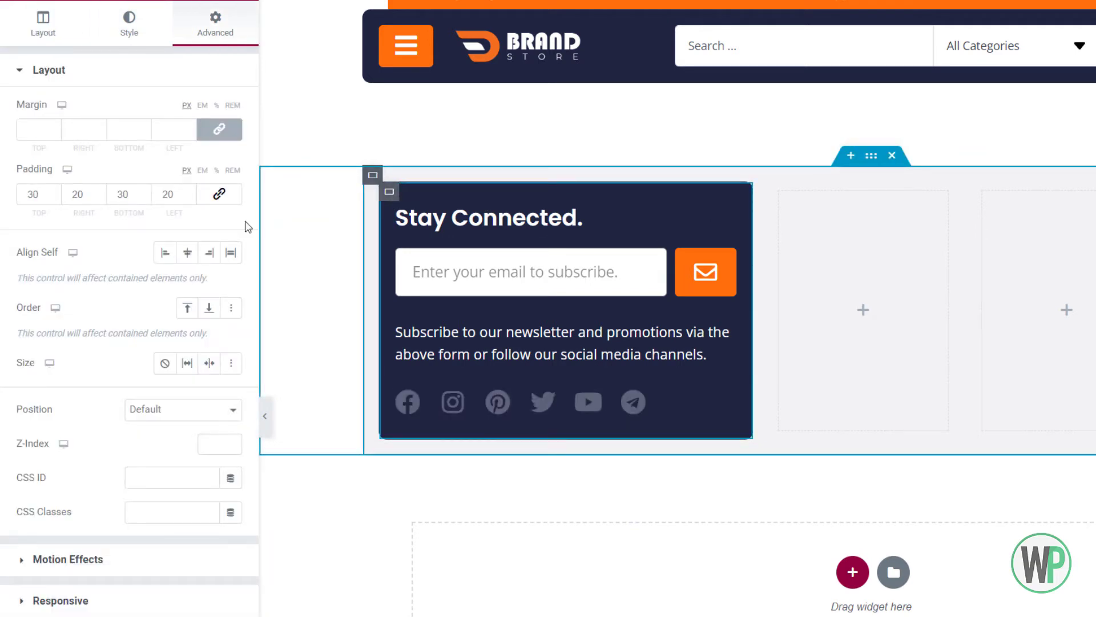
click(220, 200)
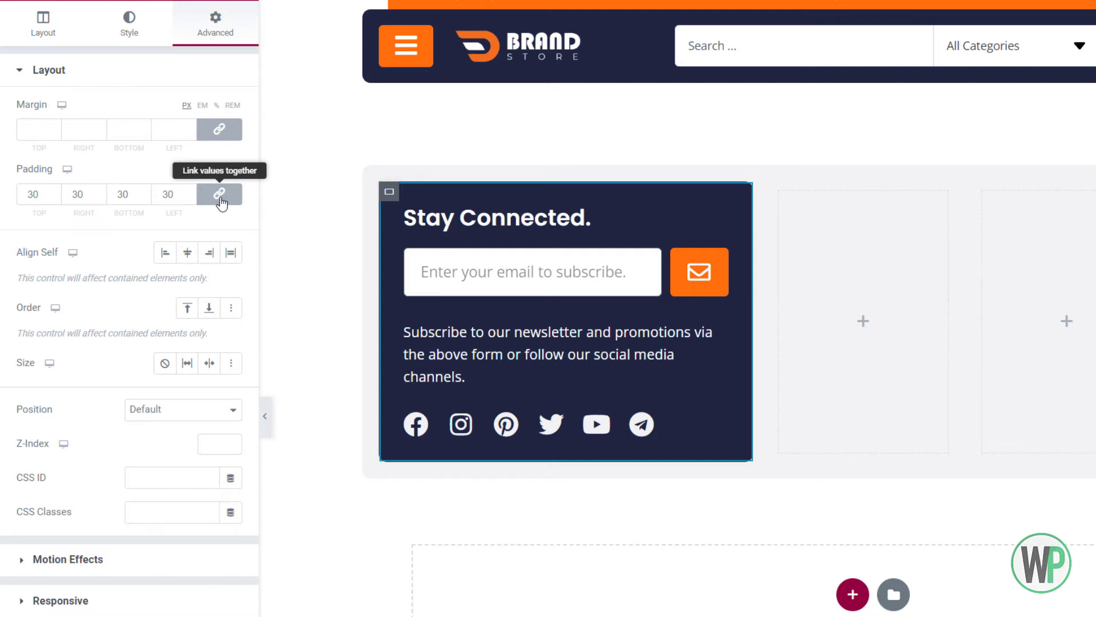
click(220, 197)
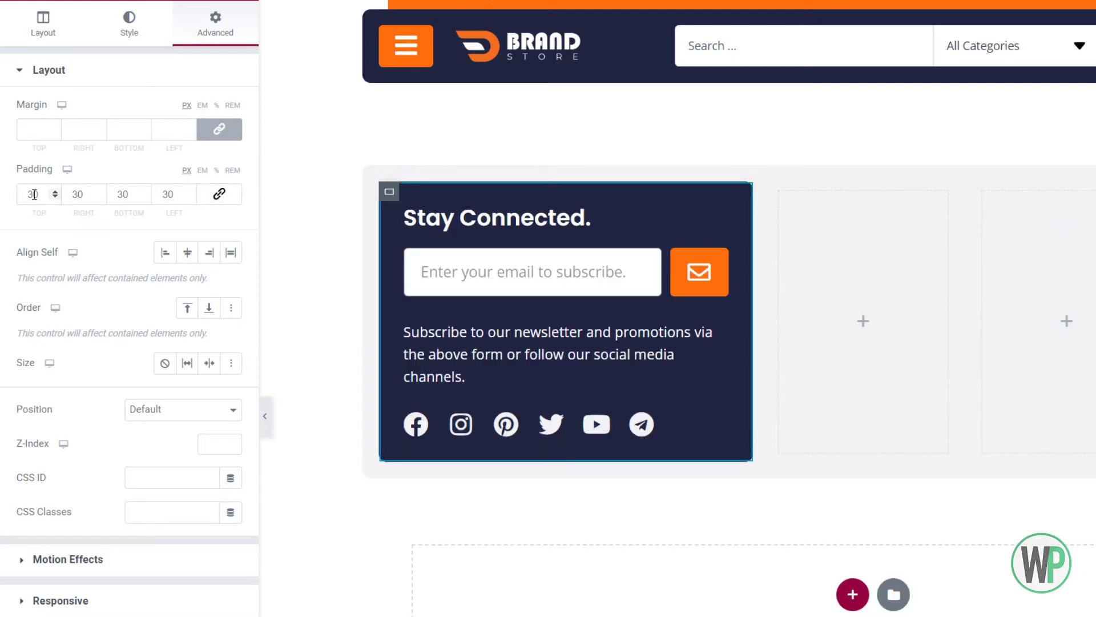
drag(34, 194, 24, 193)
text(4)
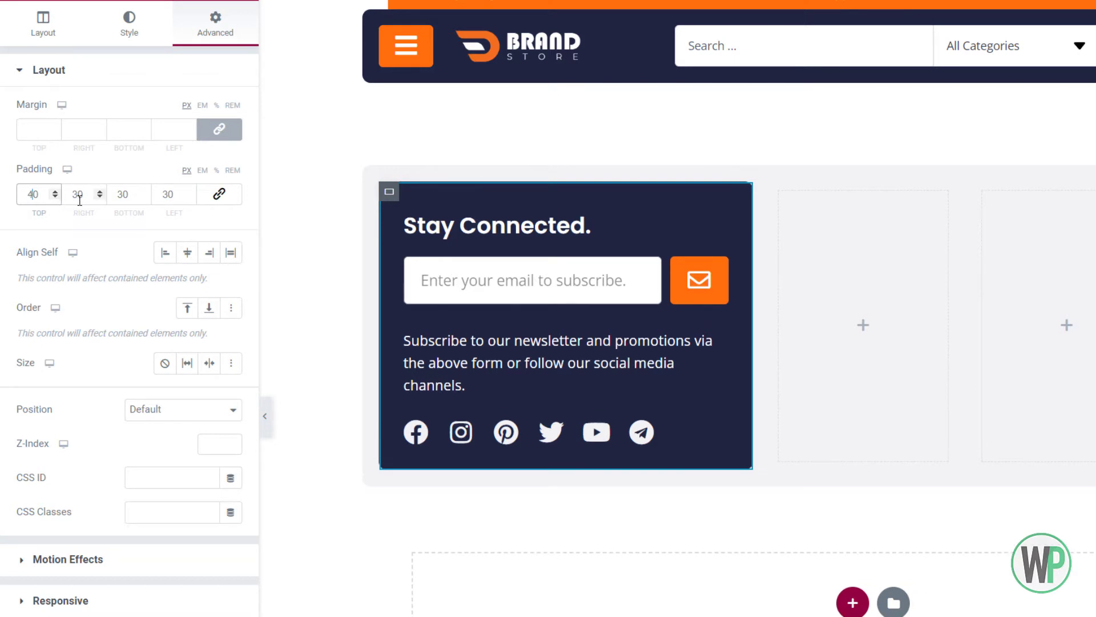
click(123, 193)
text(43)
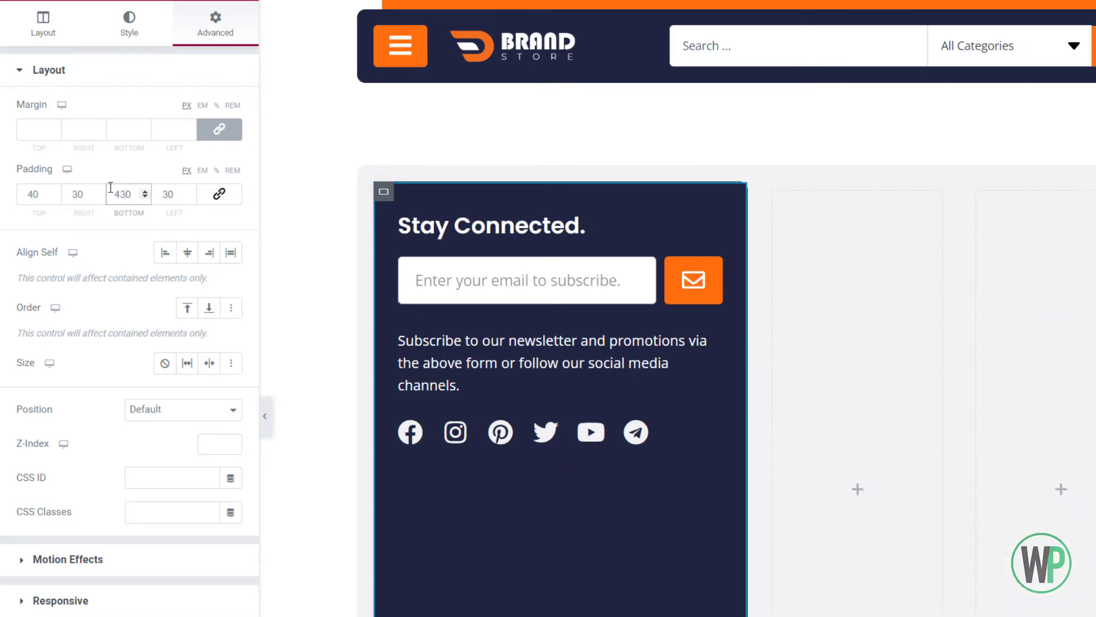
key(BackSpace)
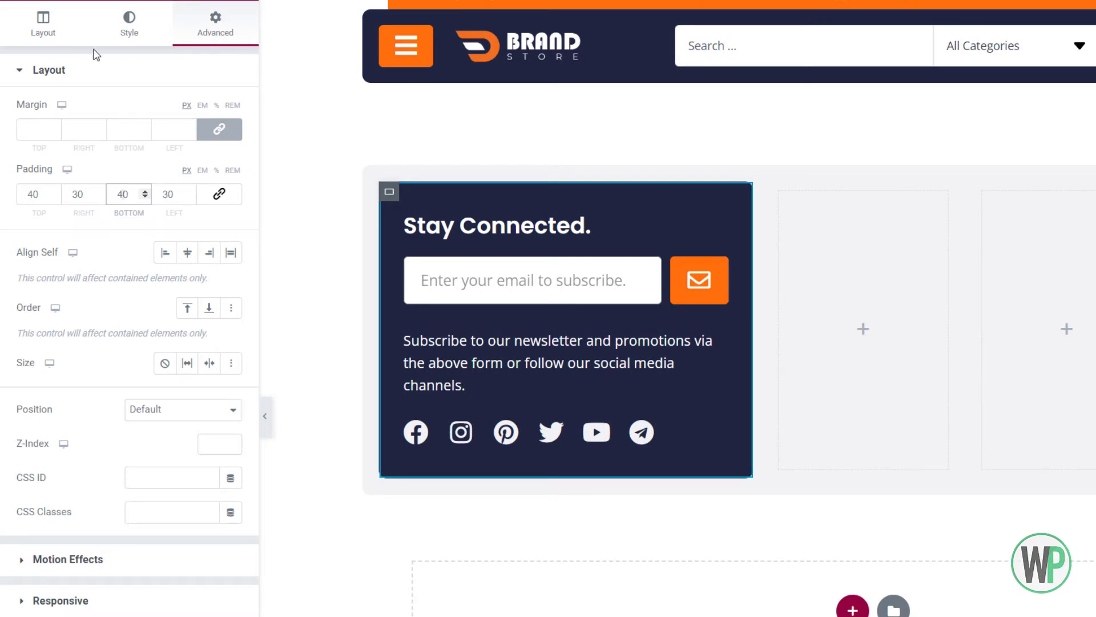
- Unlink the Stay Connected box's margins and set its top margin to -60 px
click(219, 129)
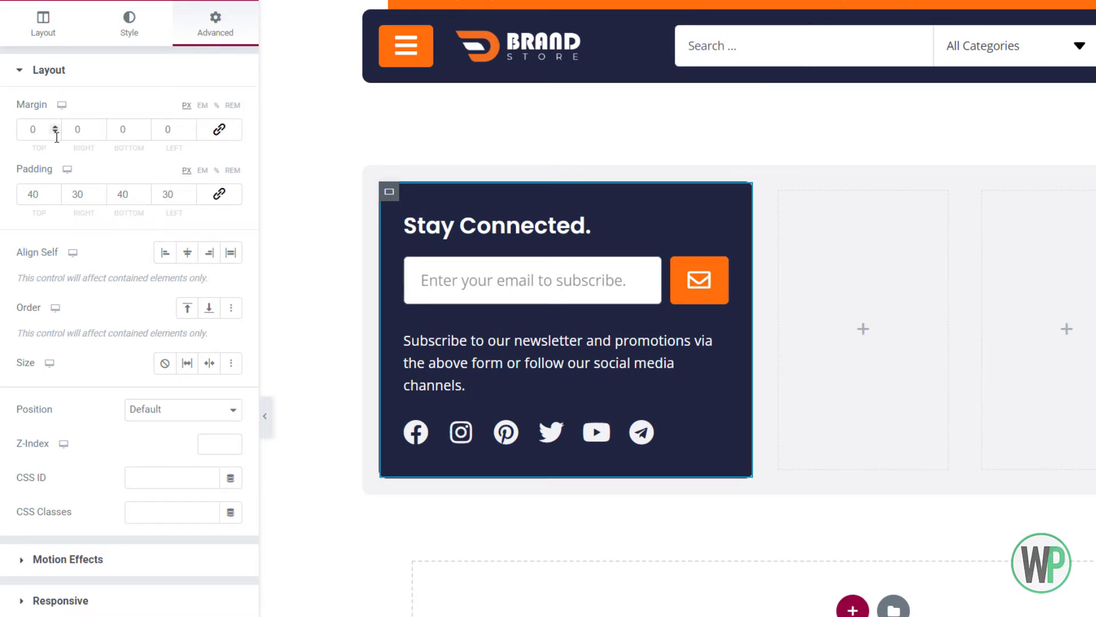
drag(57, 132, 57, 132)
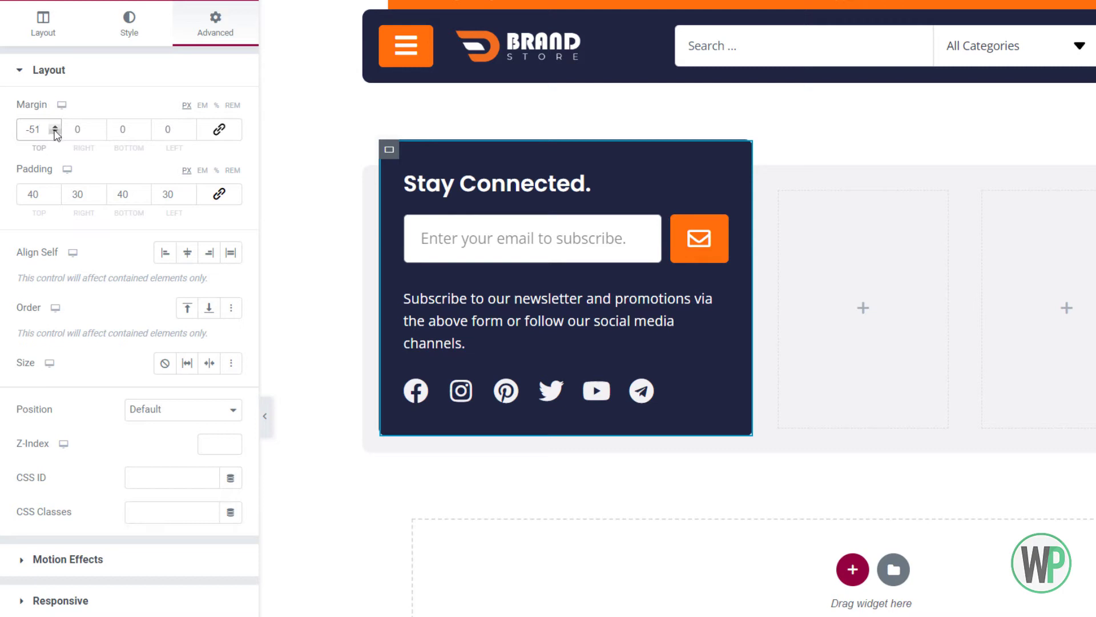
drag(56, 133, 56, 132)
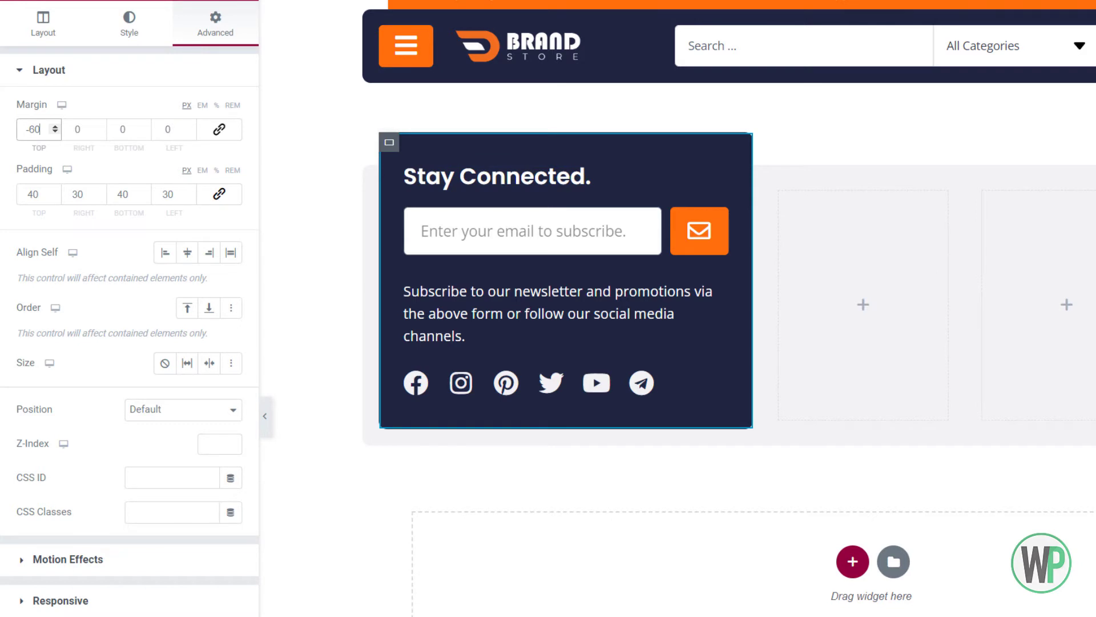
- Set the padding of the container around the footer columns to 40 px top and bottom and 25 px left and right
click(389, 191)
click(215, 25)
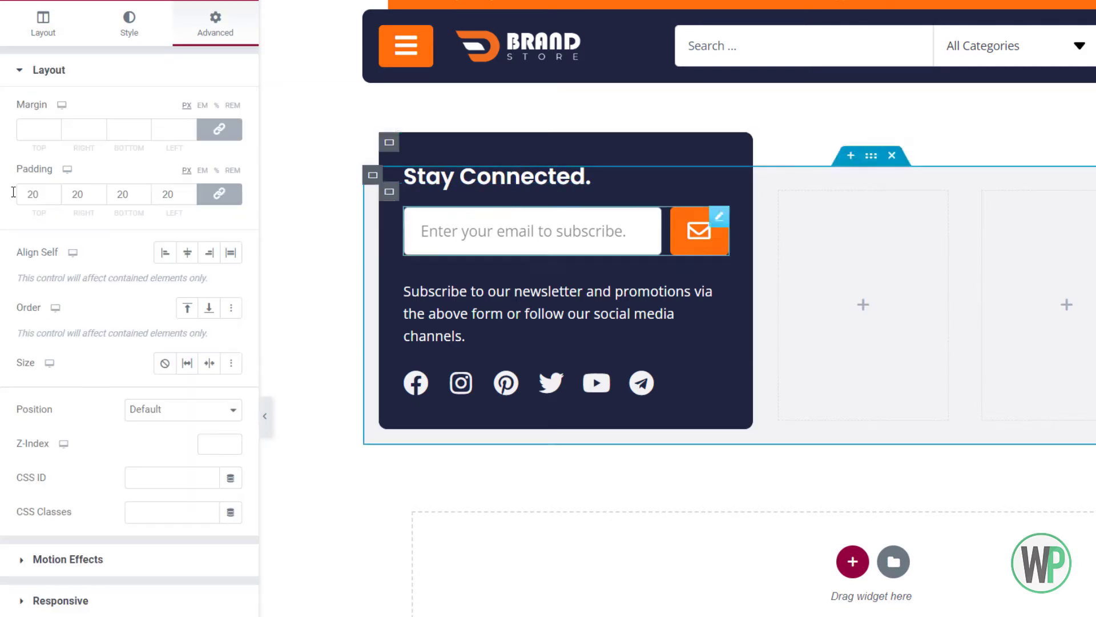
click(219, 193)
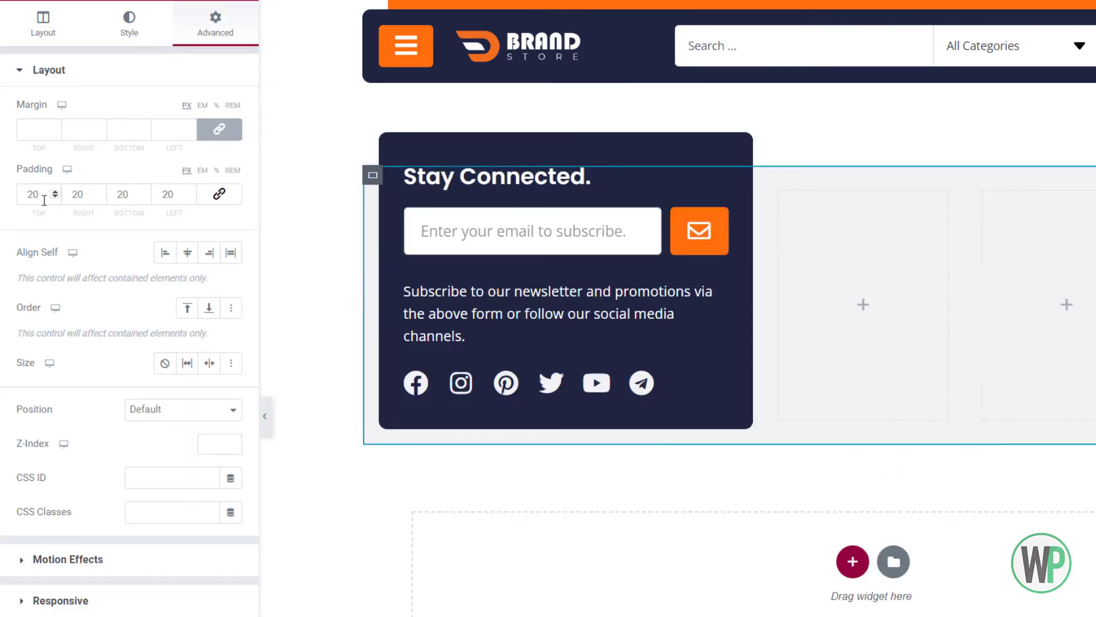
drag(34, 195, 20, 193)
text(4)
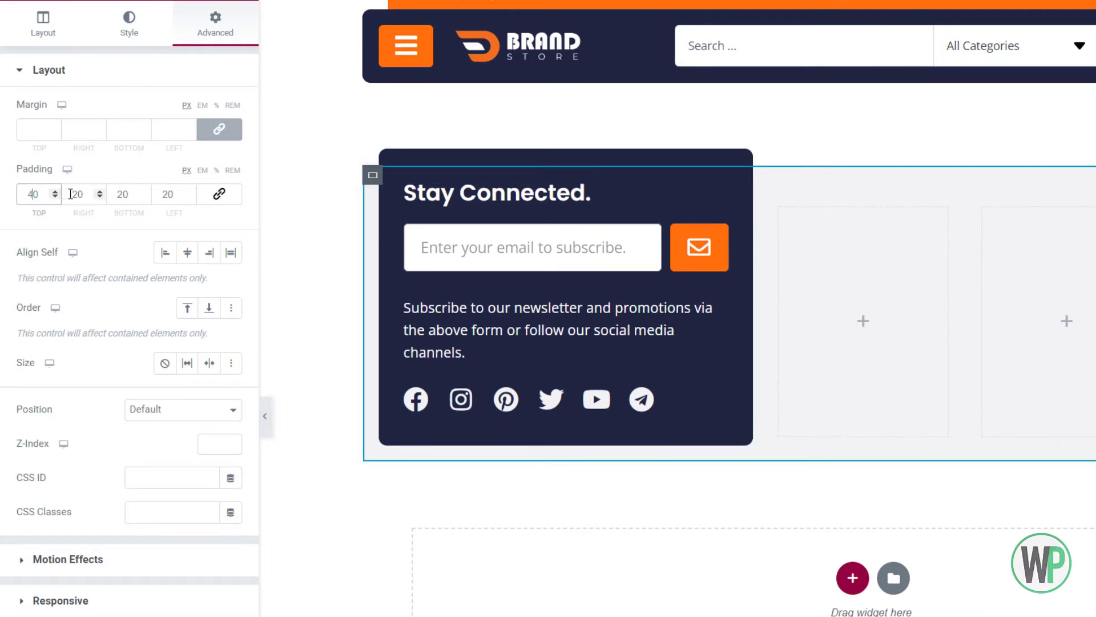
click(129, 194)
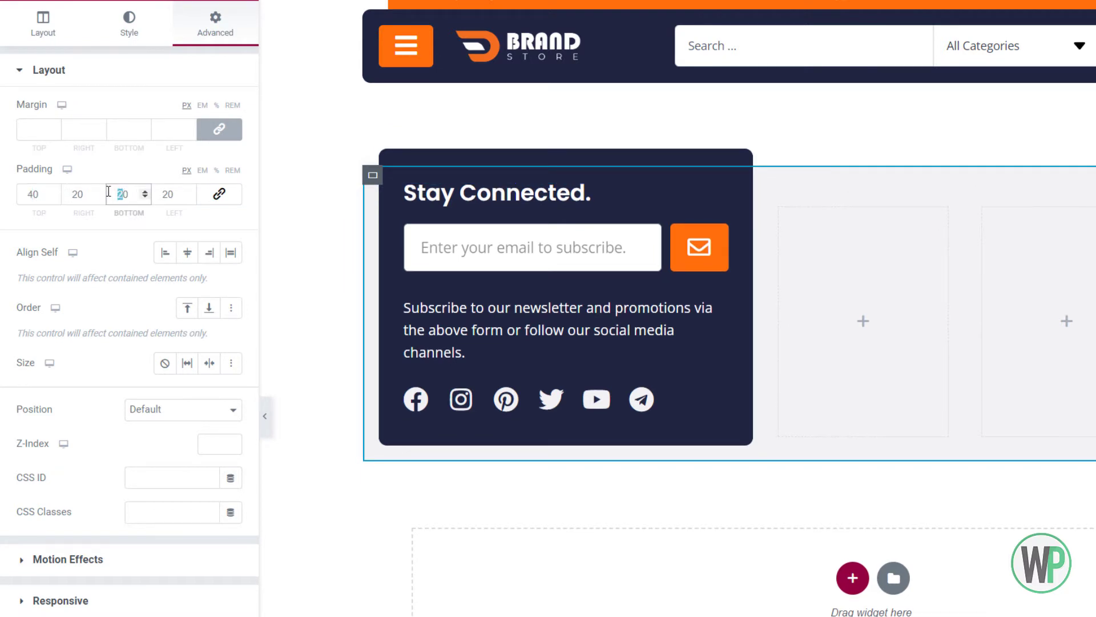
text(4)
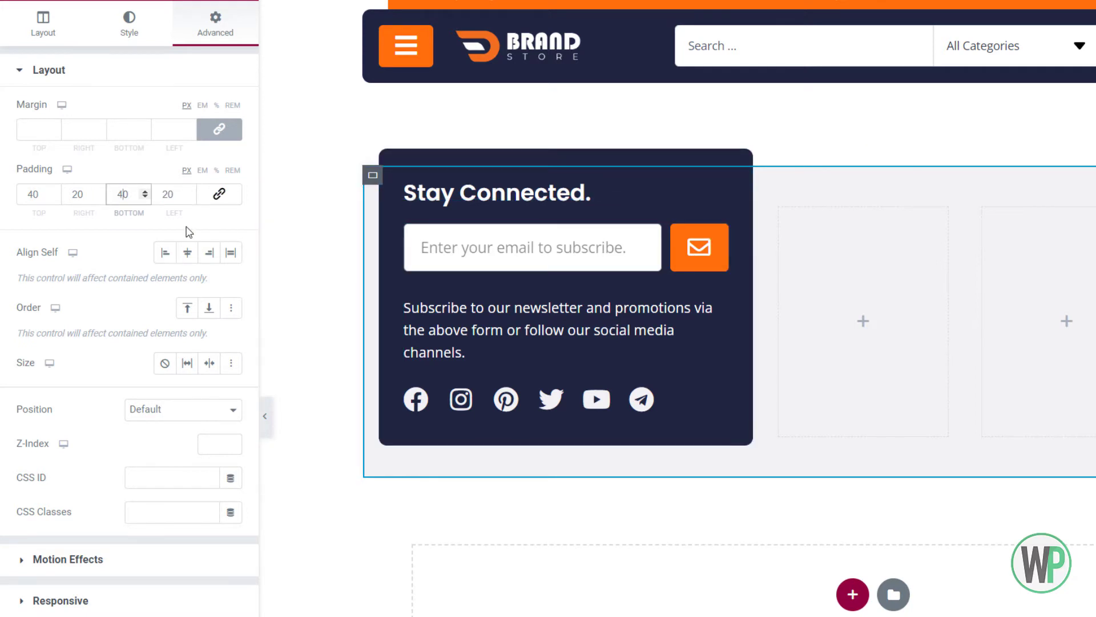
click(189, 199)
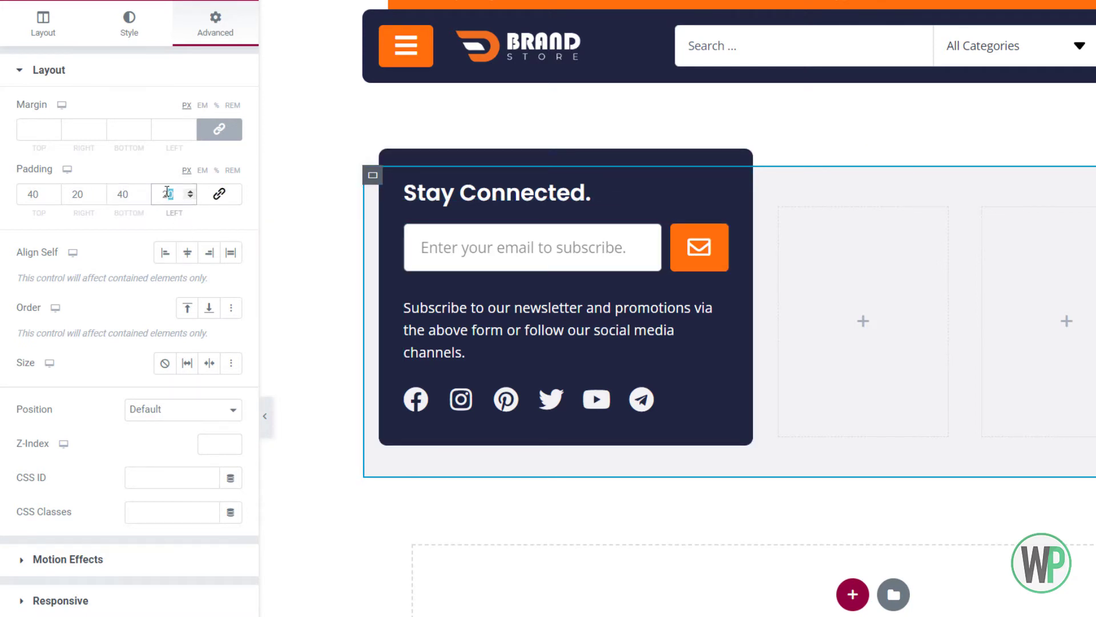
text(5)
click(83, 193)
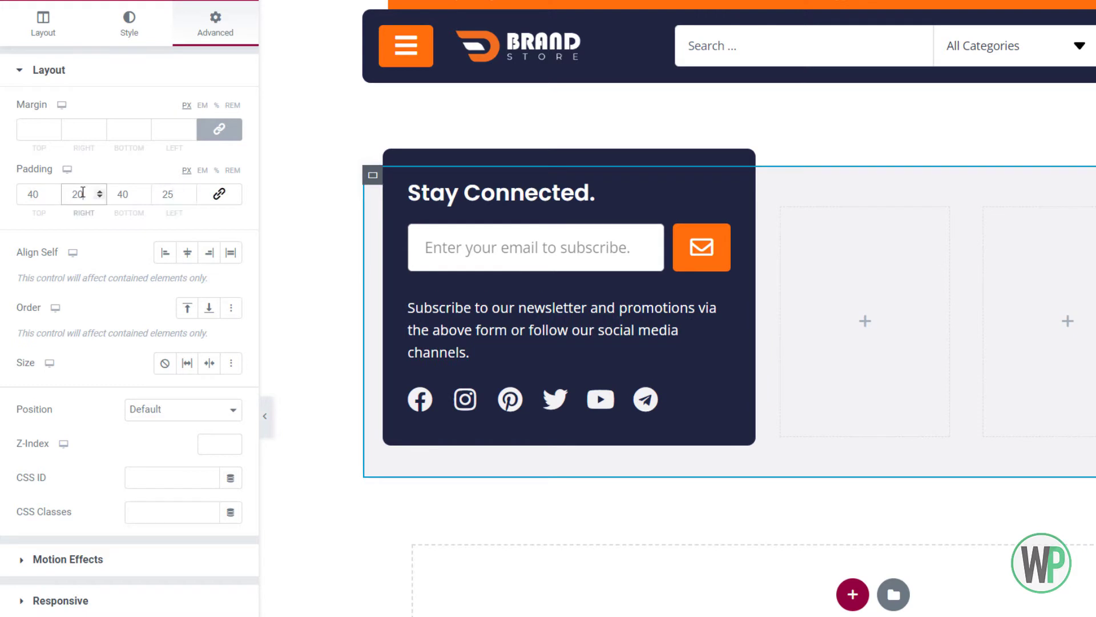
text(5)
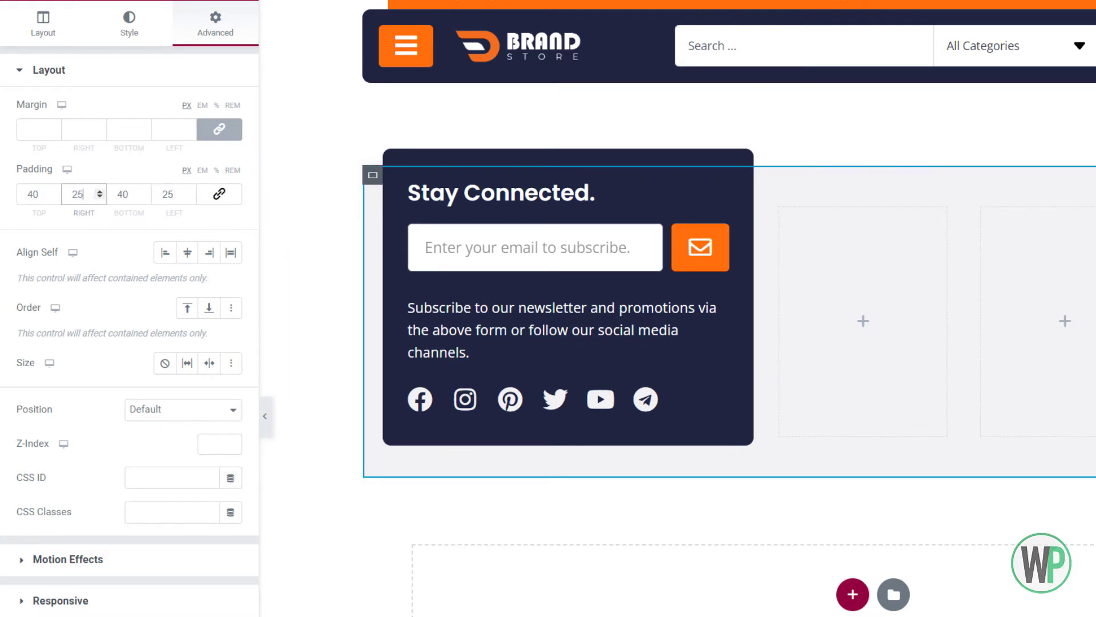
- Set the Stay Connected box's top margin to -75 px
click(392, 159)
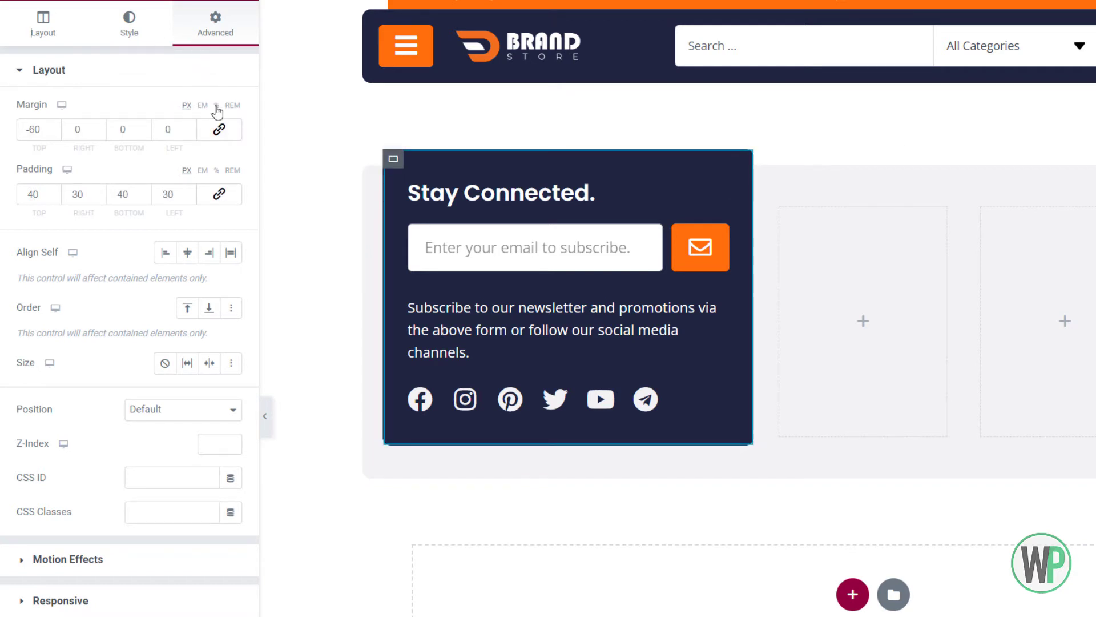
click(57, 133)
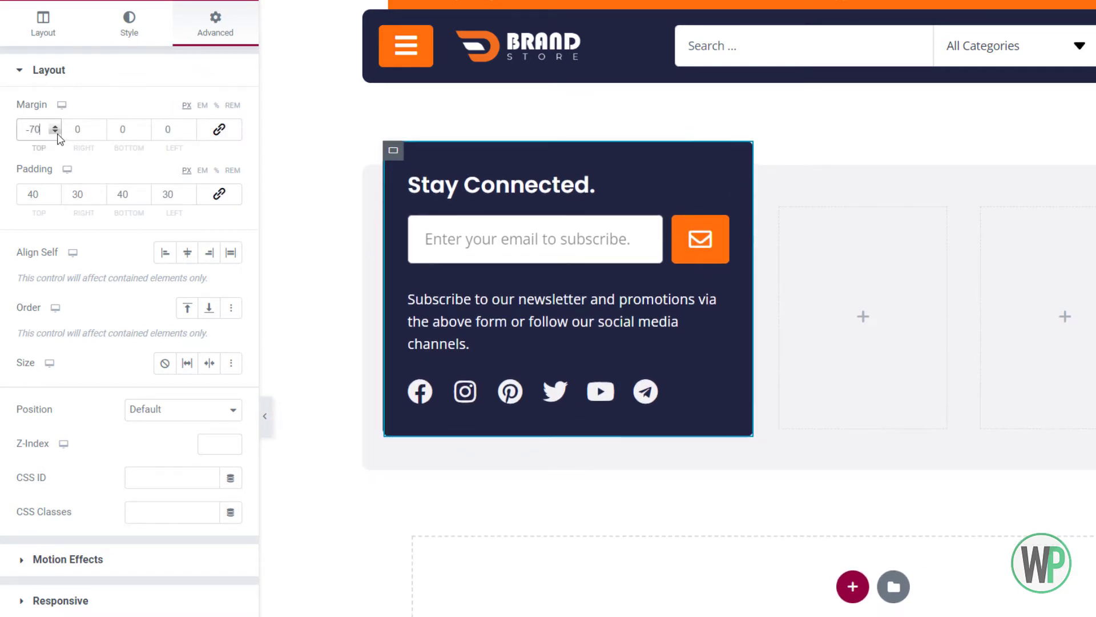
click(57, 134)
click(57, 133)
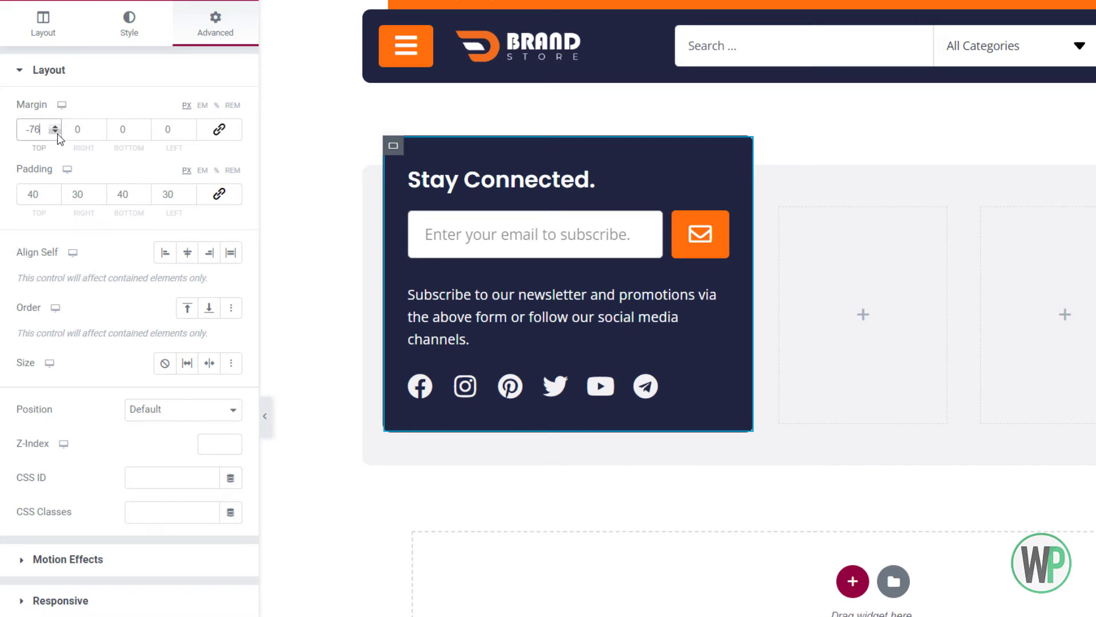
click(54, 127)
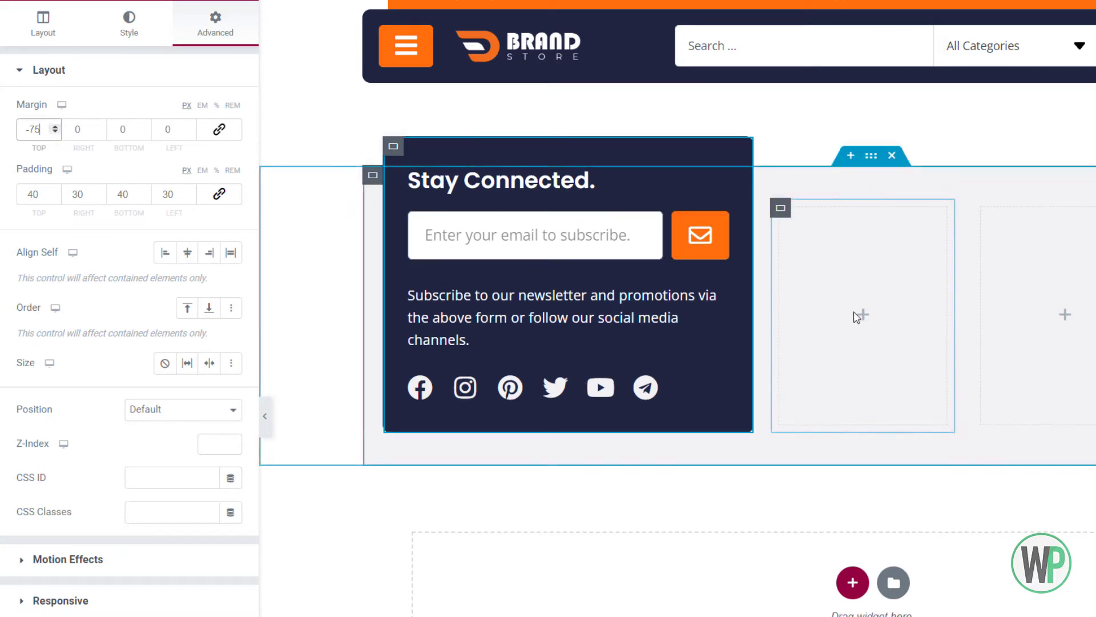
- In the Header template, copy the Icon List from the first Menu Column of the Desktop Header's Mega Menu
click(853, 311)
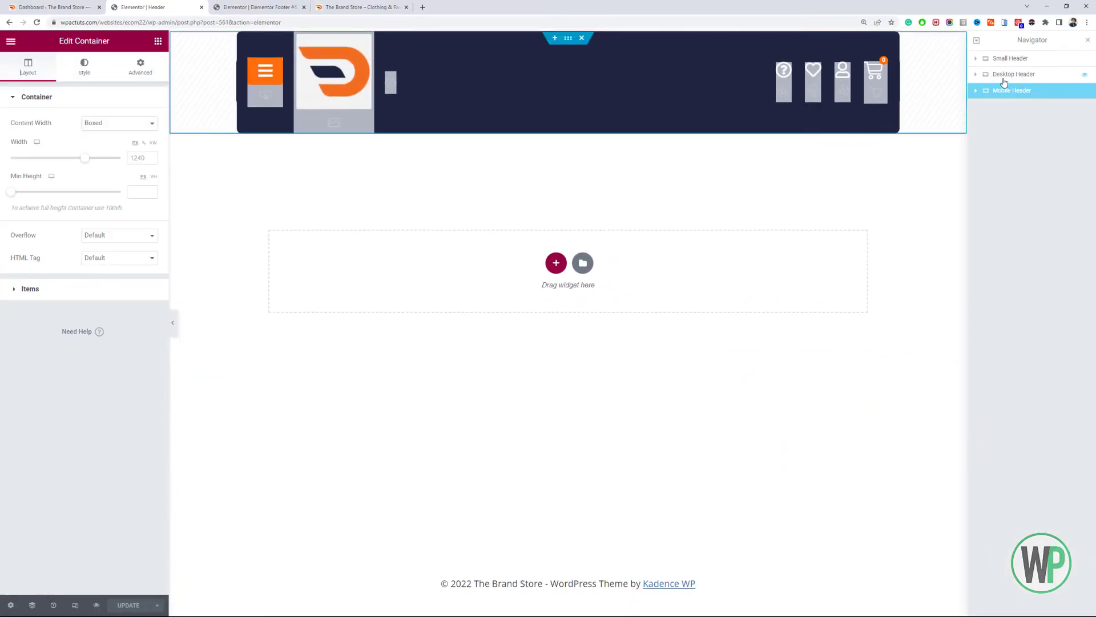
click(1004, 83)
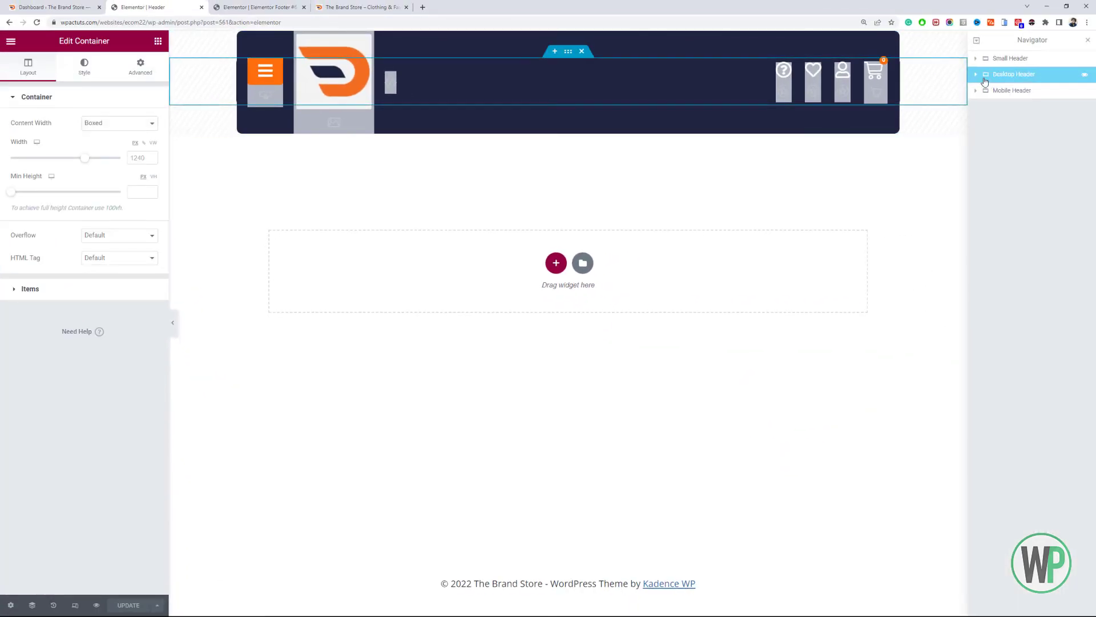
click(980, 78)
click(1007, 106)
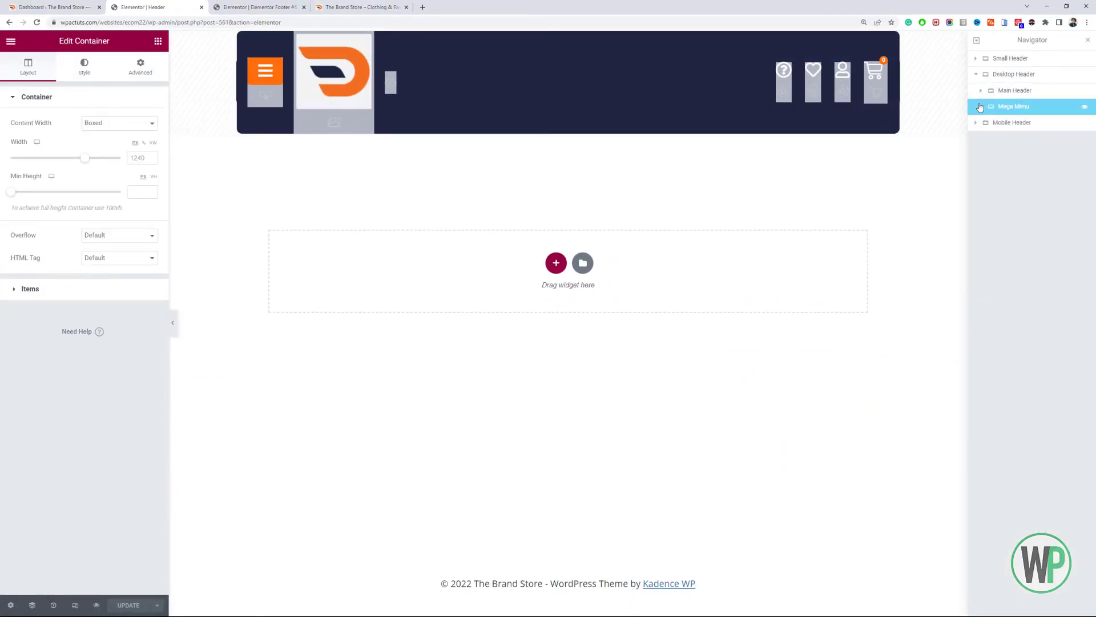
click(981, 106)
click(987, 123)
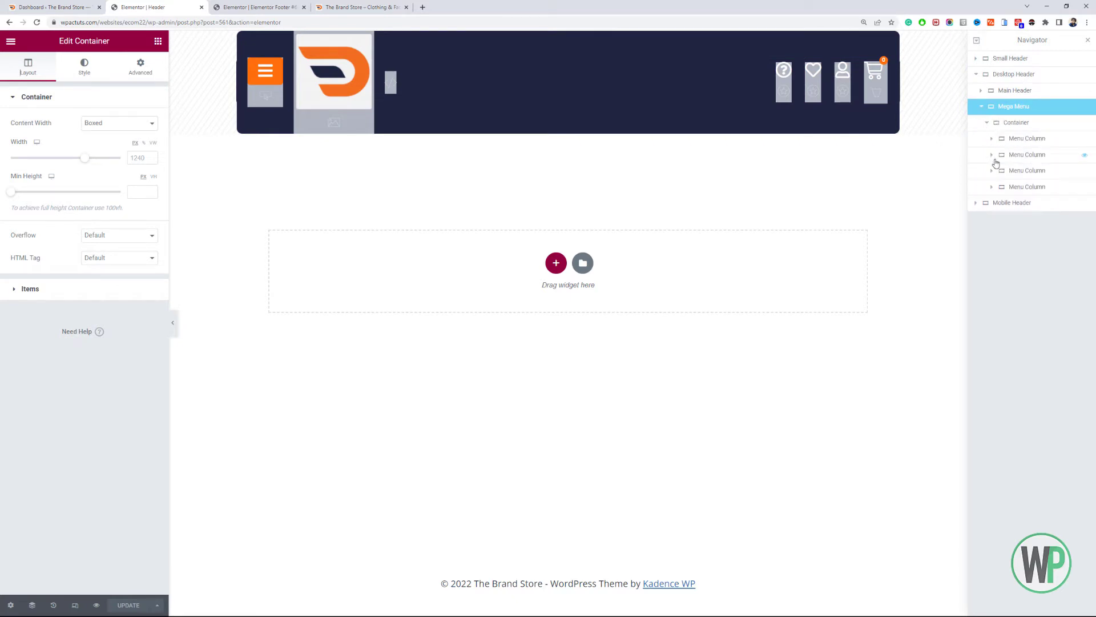
click(991, 139)
click(1022, 171)
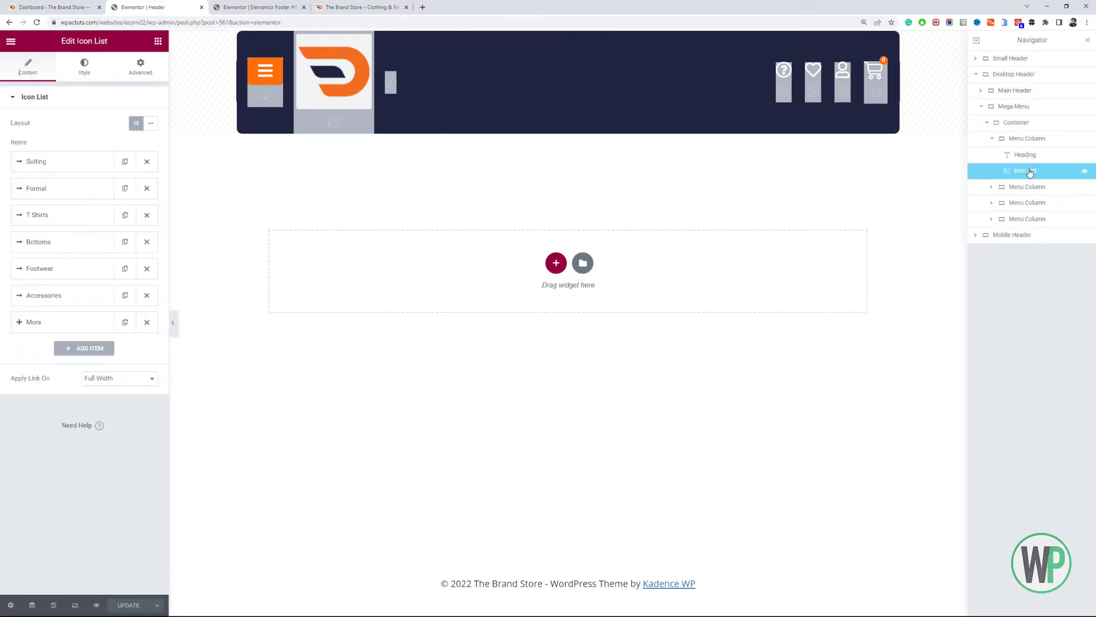
right_click(1026, 170)
click(1019, 214)
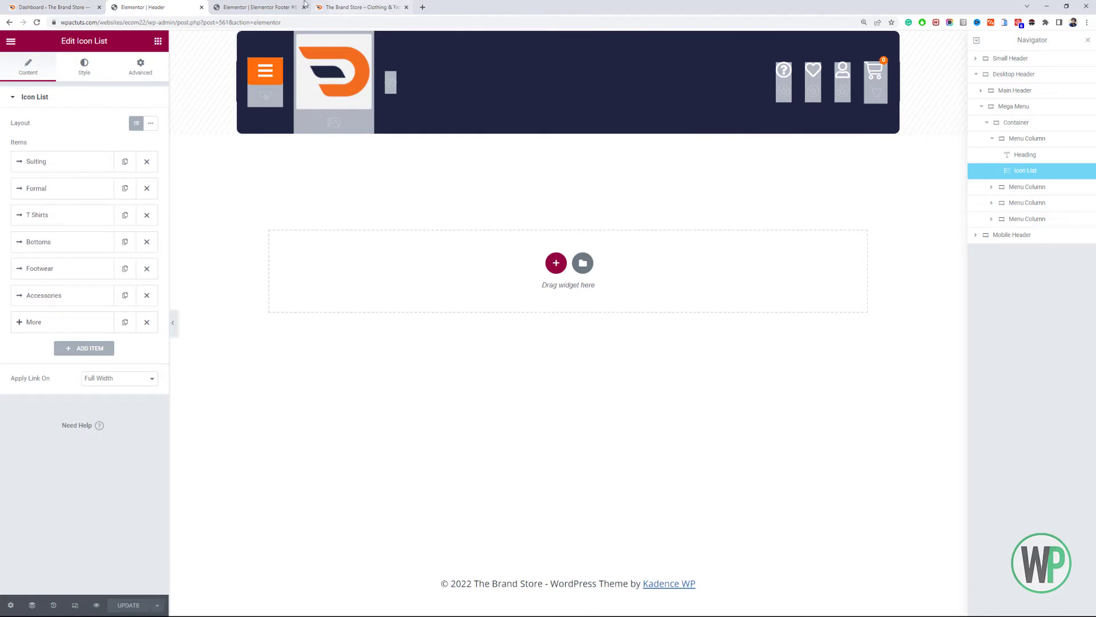
- Return to the footer template and paste the copied icon list into the second footer column
click(273, 11)
right_click(520, 256)
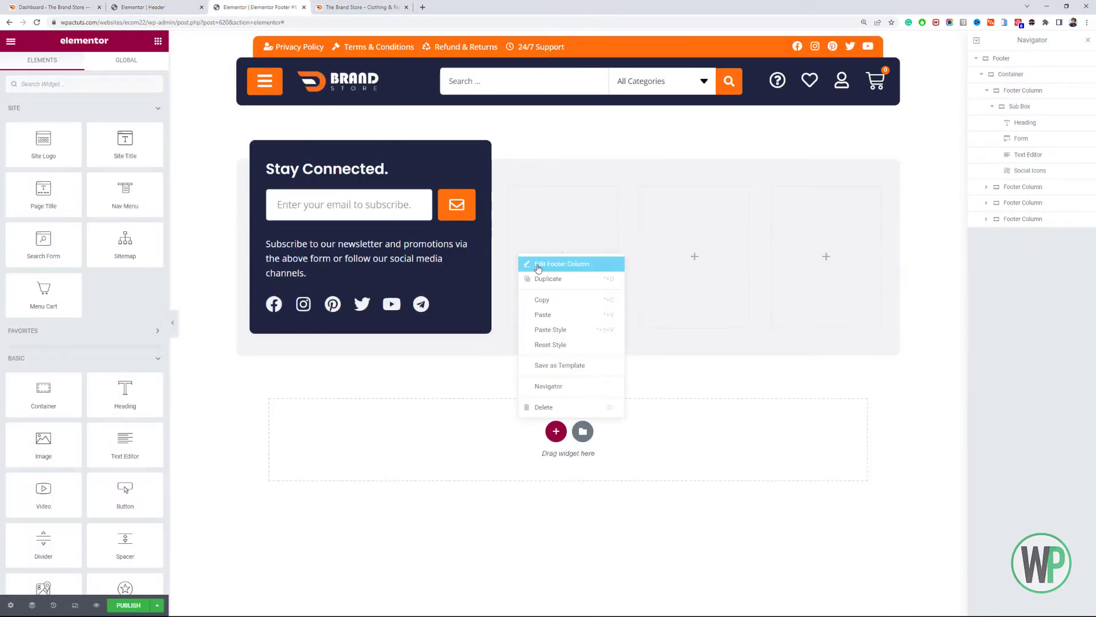
click(553, 315)
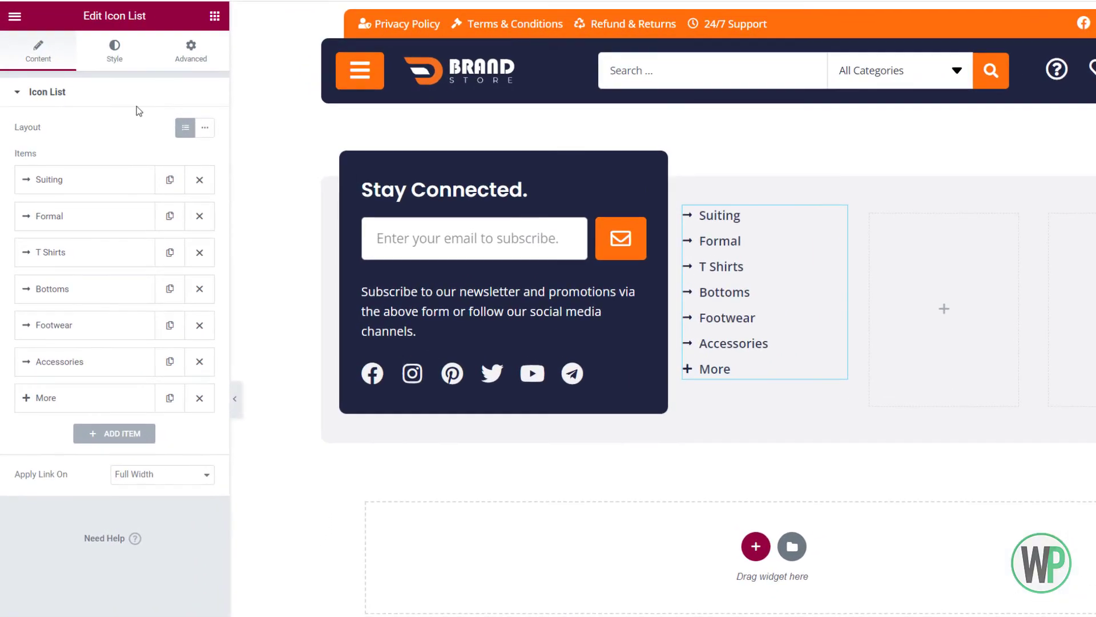
- Add a Heading widget above the icon list in the second footer column with the title "Site Links."
click(214, 15)
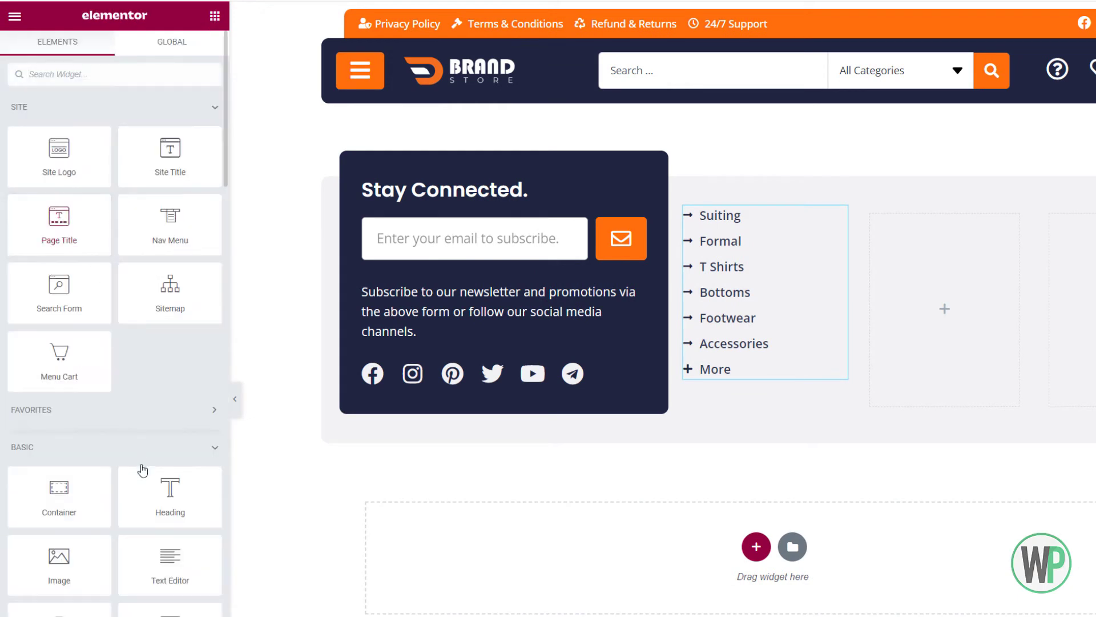
drag(170, 494, 747, 223)
click(167, 185)
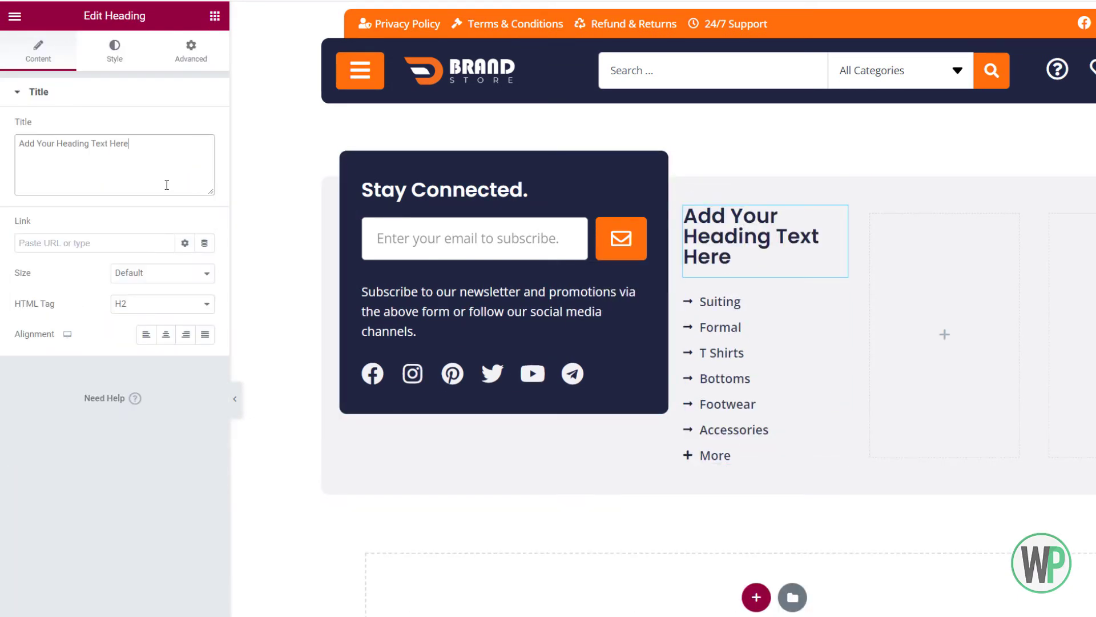
key(ctrl+a)
text(Si)
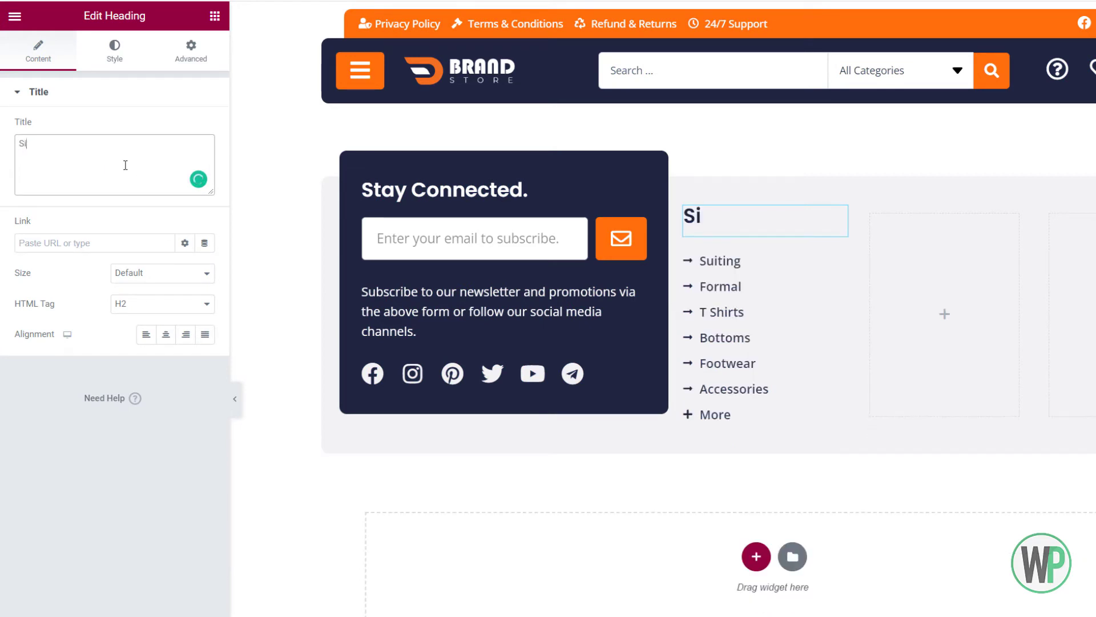
text(te Links.)
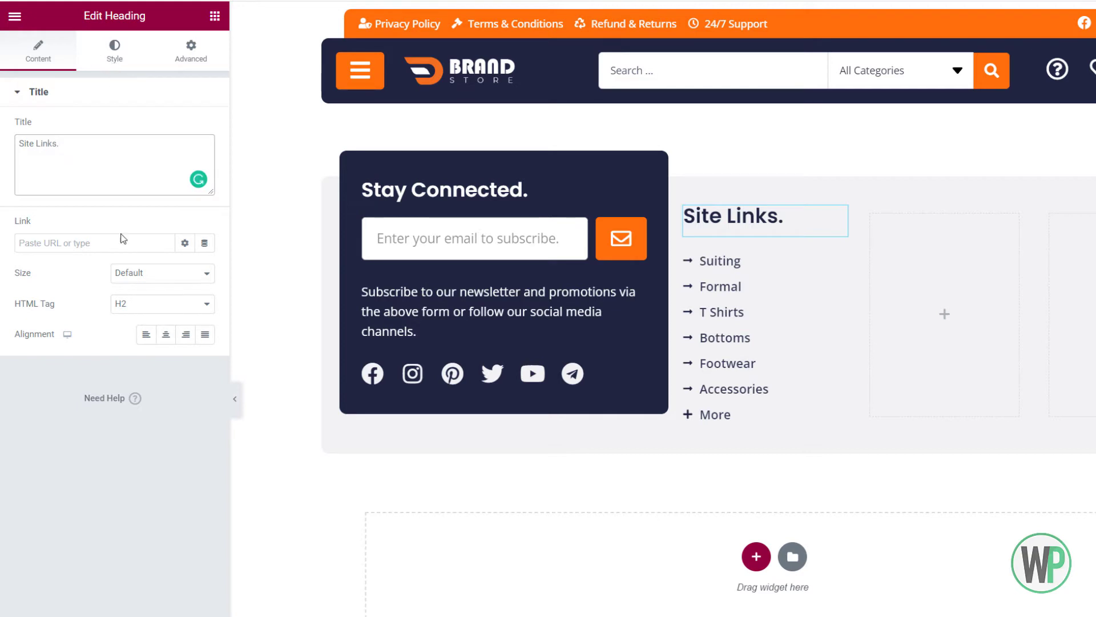
- Set the Site Links heading's HTML tag to H4 and its font weight to 700
click(138, 303)
click(136, 353)
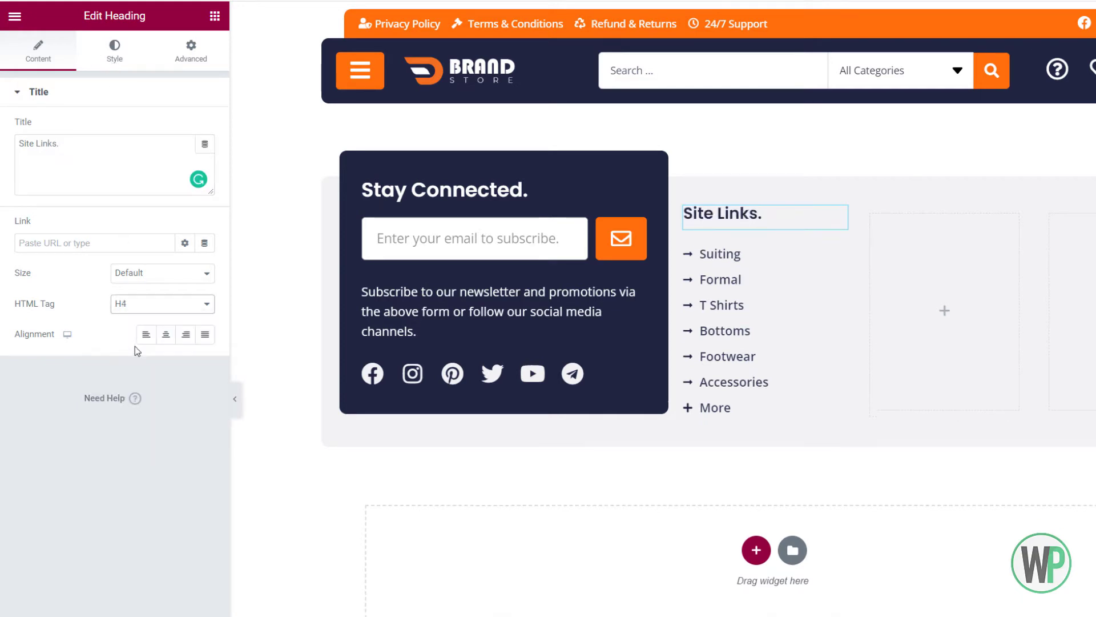
click(115, 57)
click(204, 158)
click(159, 302)
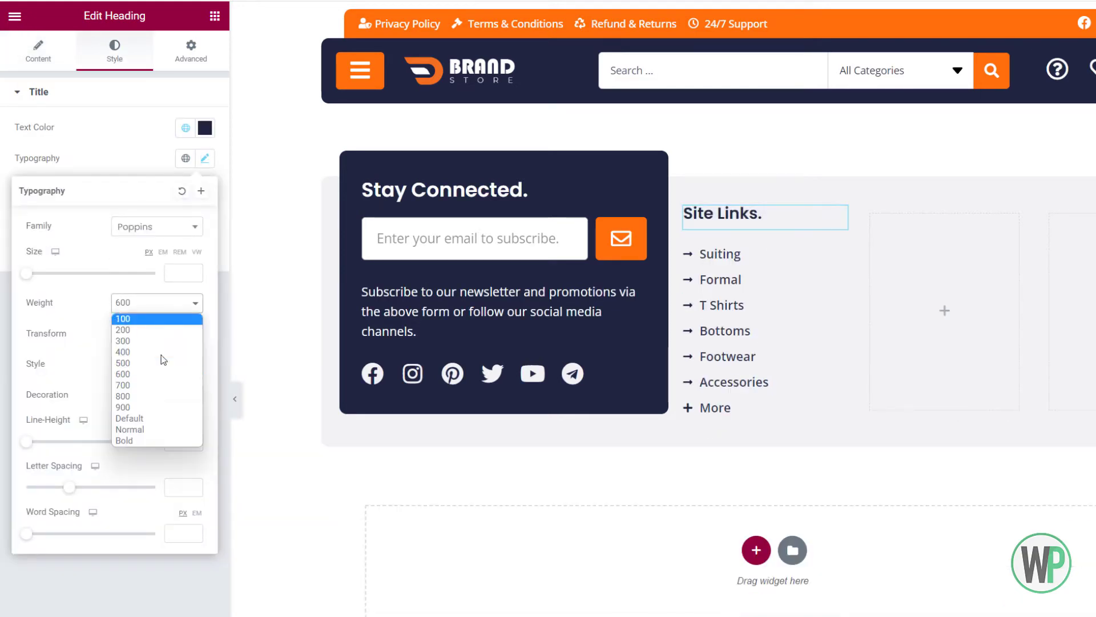
click(158, 395)
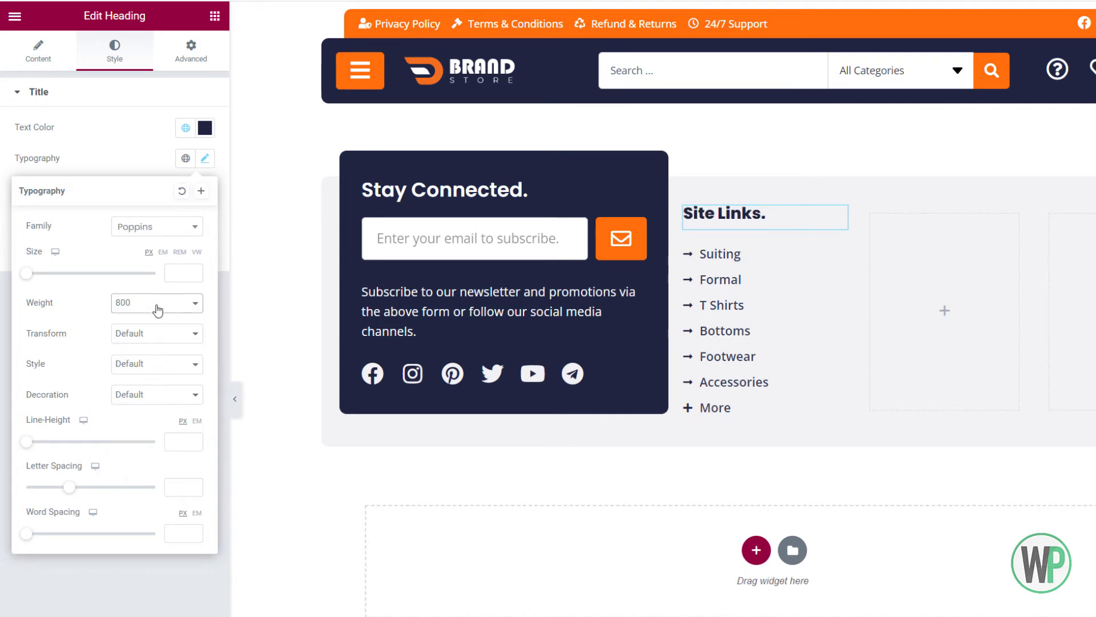
click(158, 310)
click(150, 387)
- Set the Site Links heading's font size to 28 px
click(178, 272)
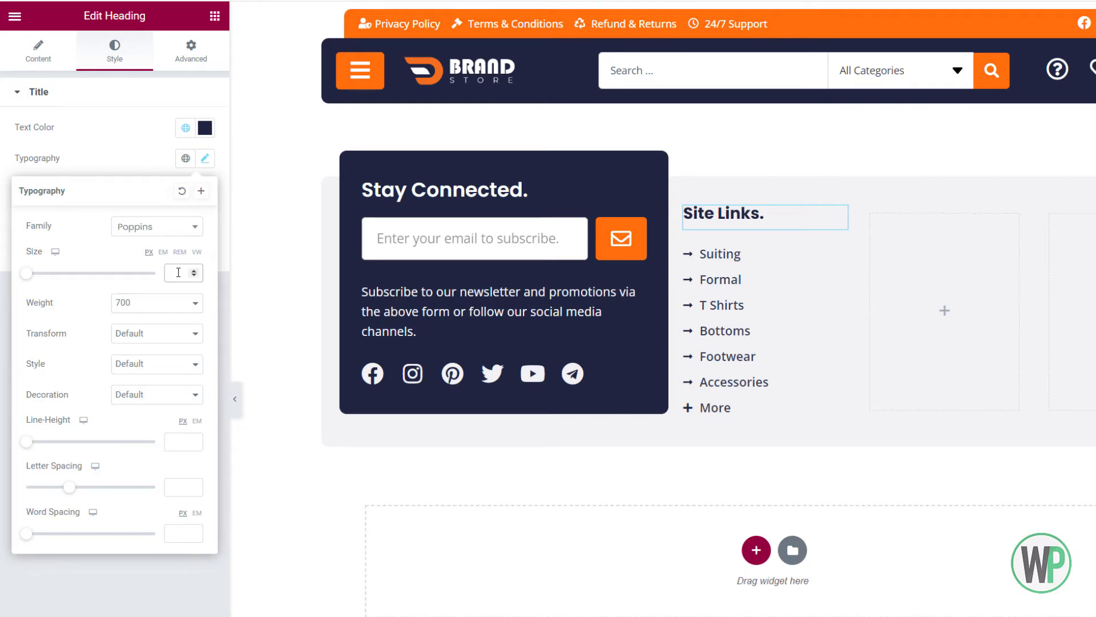
text(22)
click(196, 271)
click(196, 272)
click(195, 271)
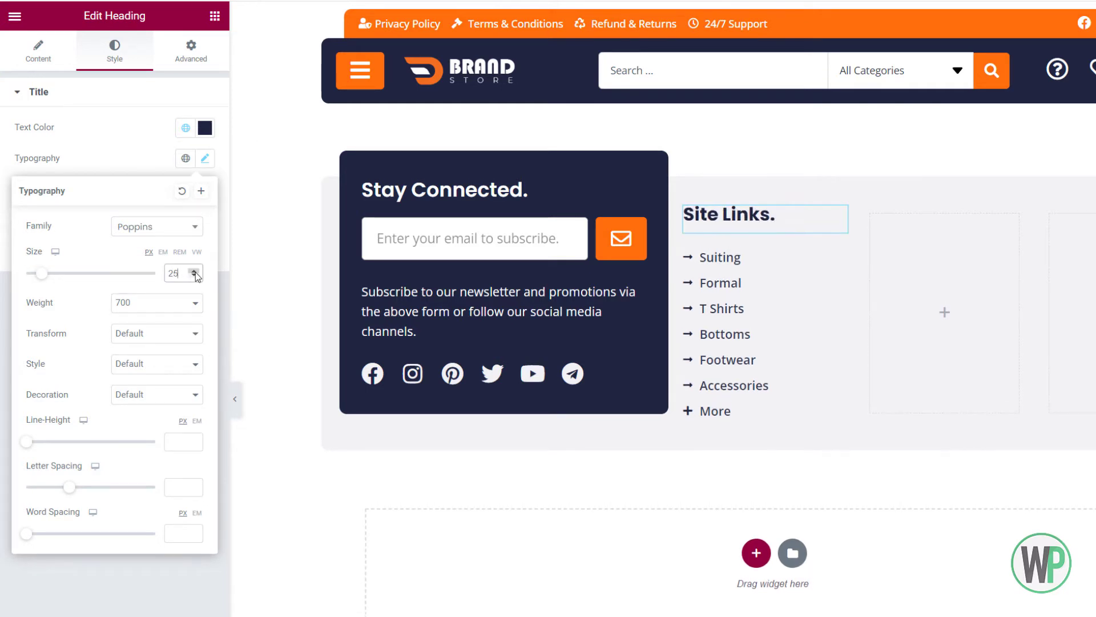
click(195, 272)
click(195, 272)
click(195, 271)
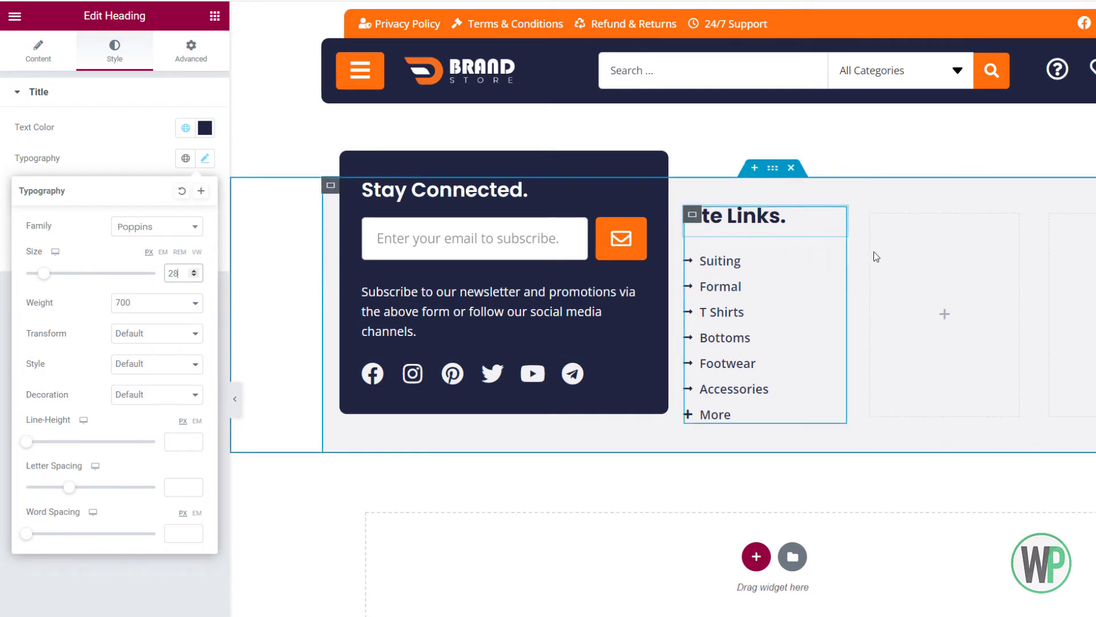
- Unlink the second footer column's padding values and add padding on its left side only
click(691, 214)
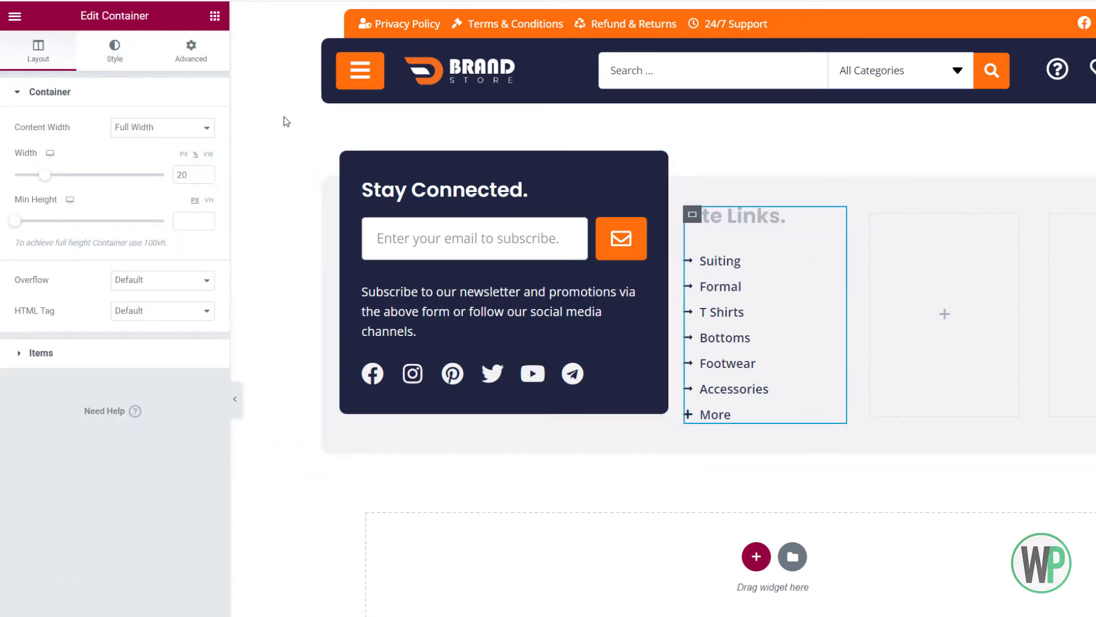
click(202, 54)
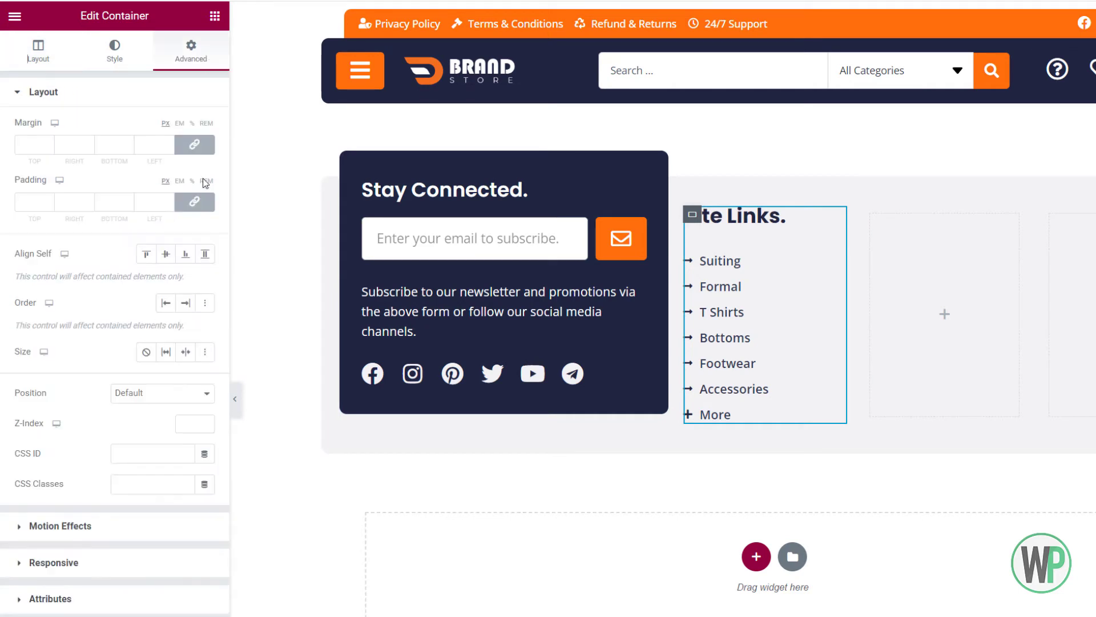
click(195, 202)
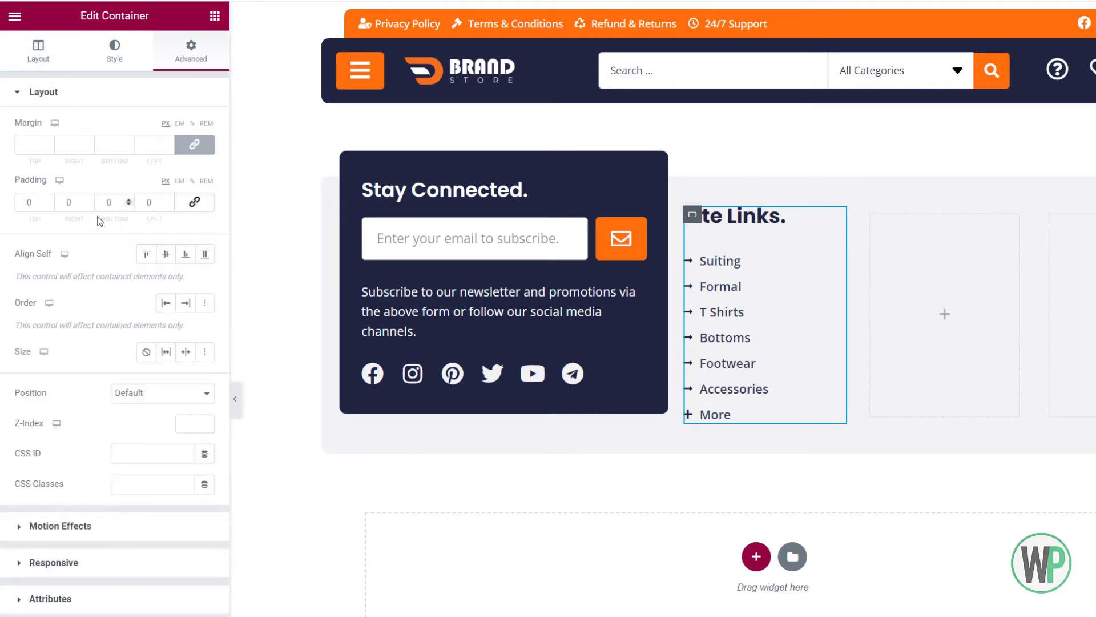
click(140, 205)
text(1)
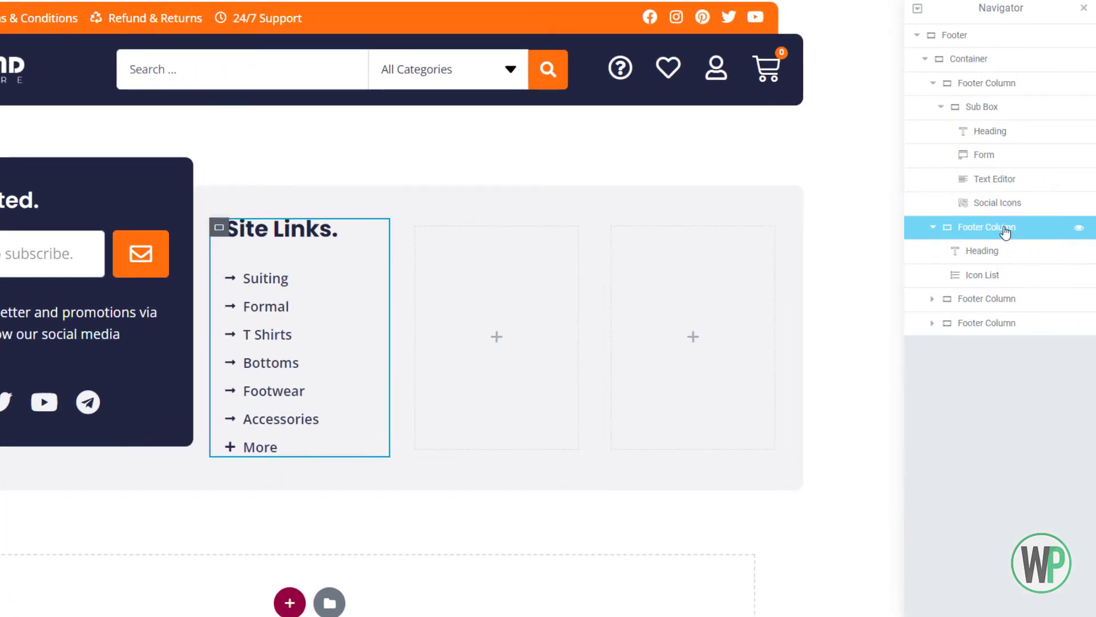
- Copy the second footer column and paste its style onto the third and fourth footer columns
right_click(1005, 228)
click(1010, 296)
click(1010, 298)
right_click(1010, 298)
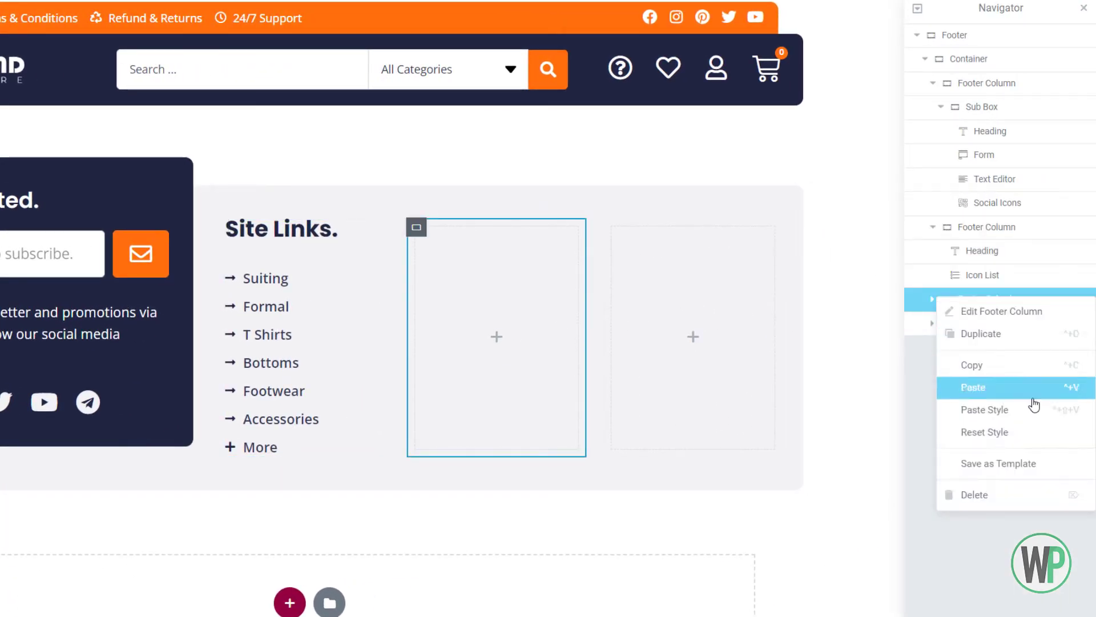
click(1015, 386)
click(991, 323)
right_click(991, 323)
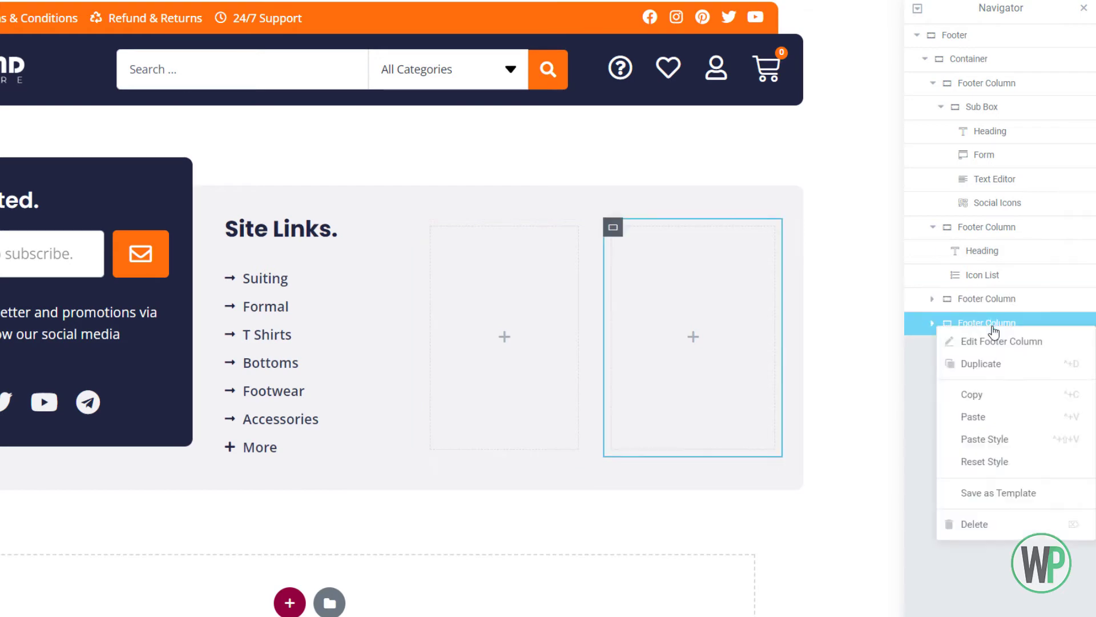
click(1022, 448)
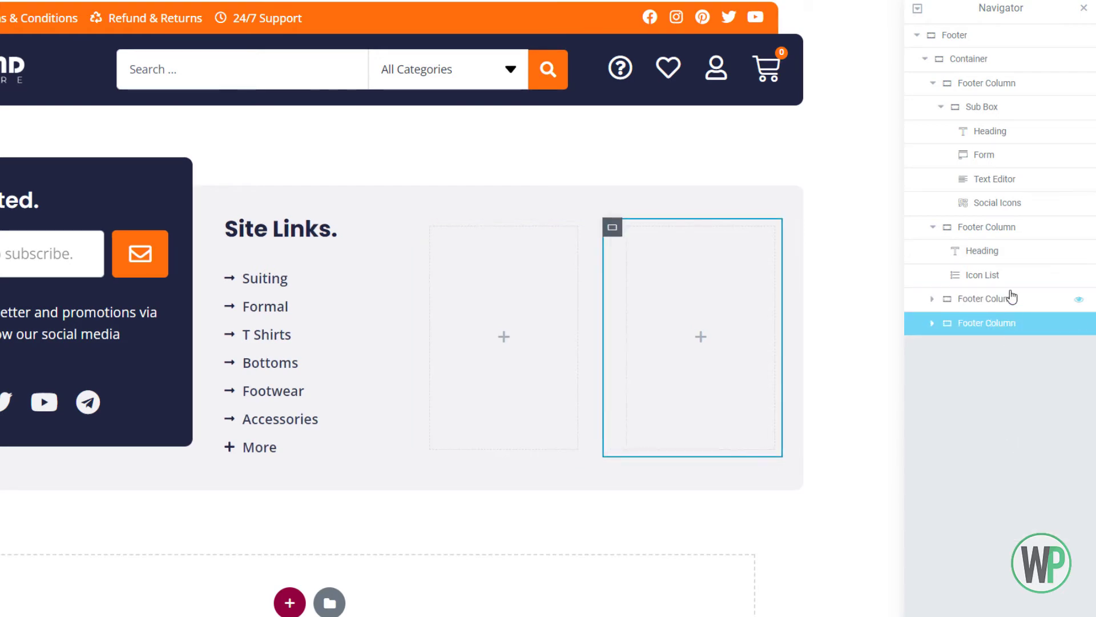
- Reduce the Site Links heading's font size to 24 px in its typography settings
click(1009, 256)
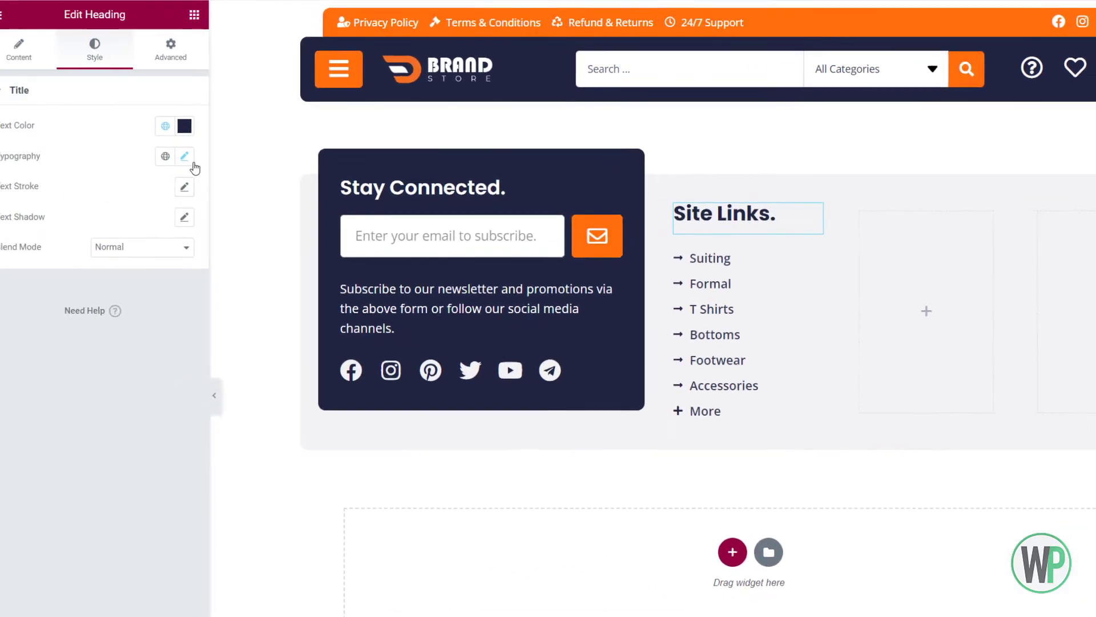
click(189, 167)
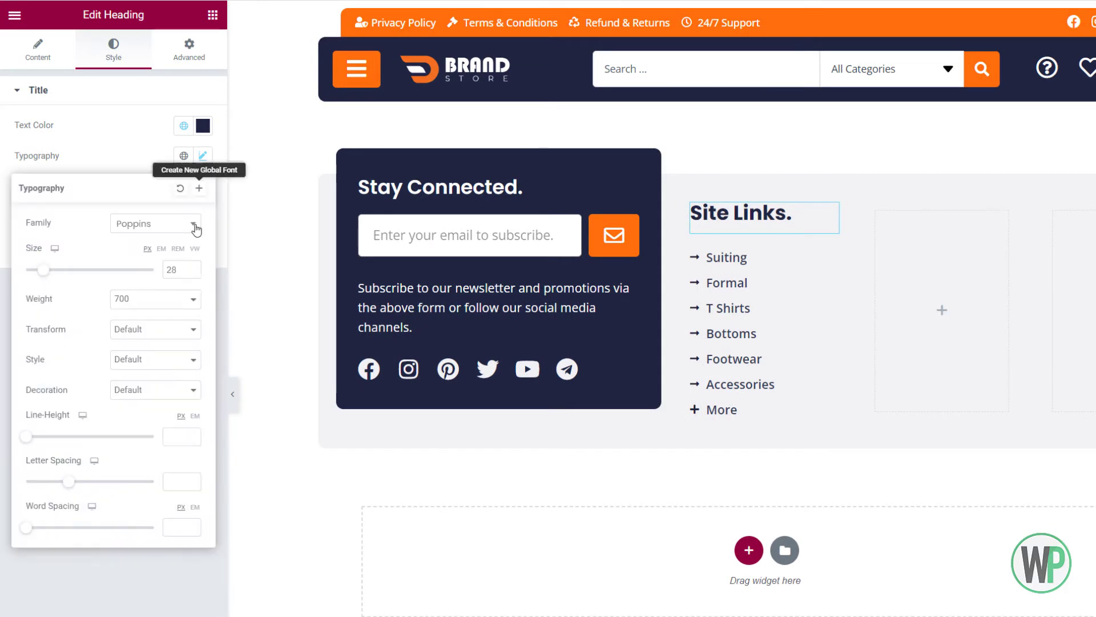
click(191, 273)
click(192, 273)
click(192, 273)
click(192, 273)
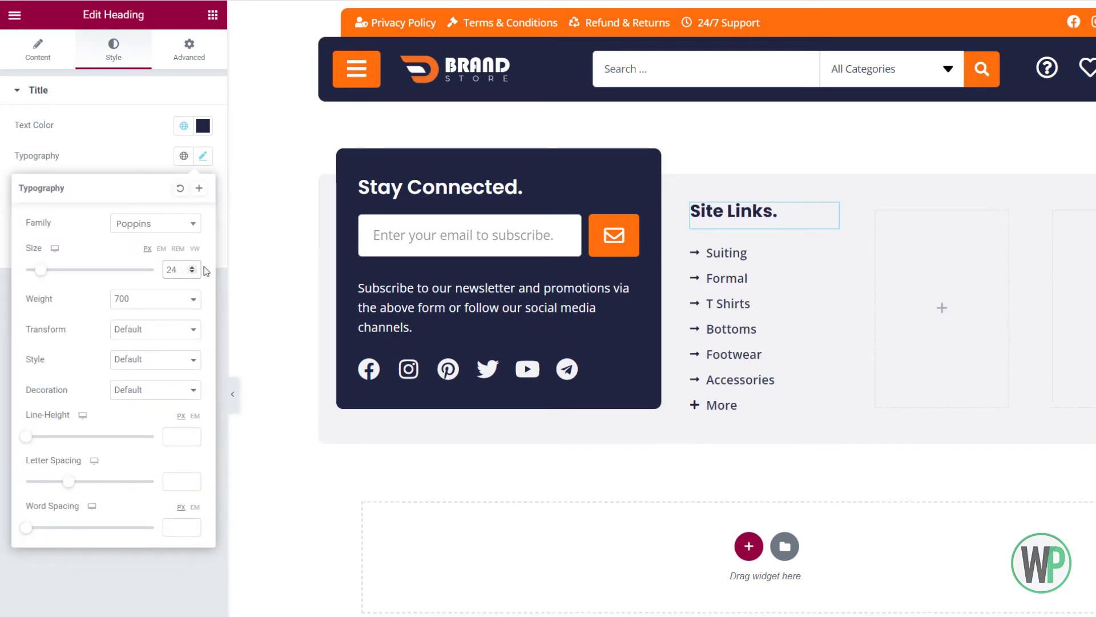
- Remove the More, Accessories and Footwear items from the icon list under the Site Links heading
click(827, 264)
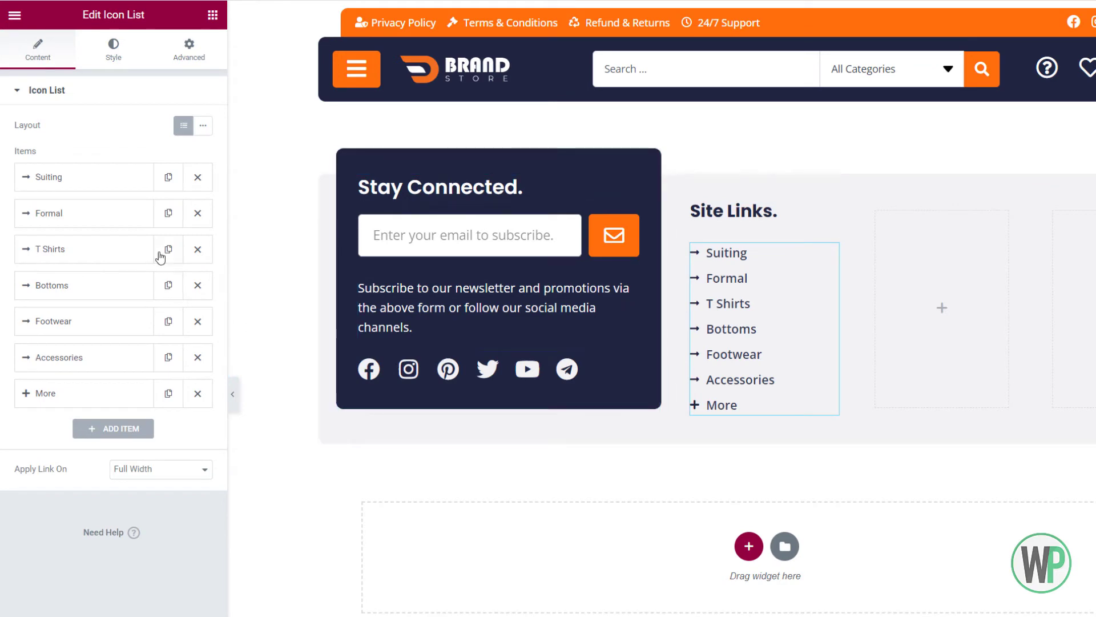
click(198, 393)
click(198, 358)
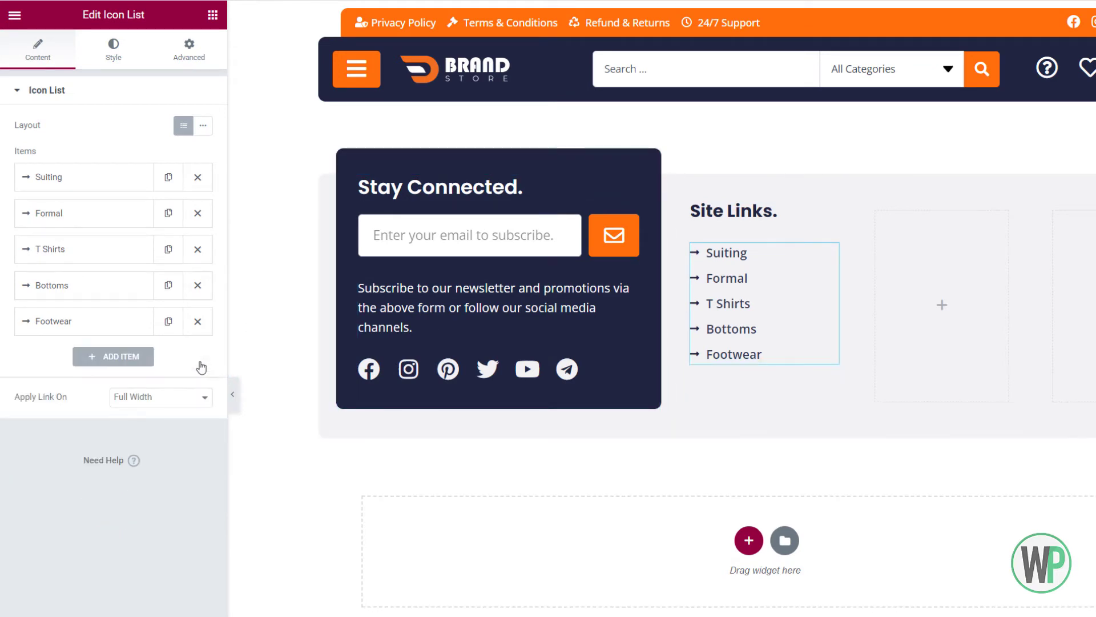
click(197, 321)
- Rename the Suiting item of the icon list as "My Account"
click(109, 182)
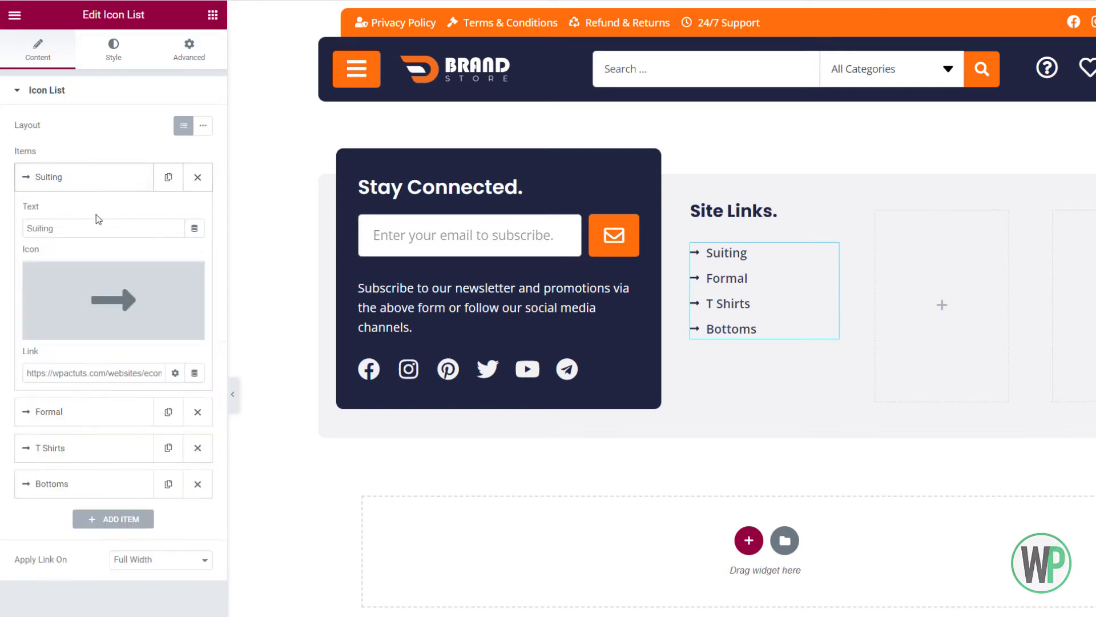
double_click(96, 228)
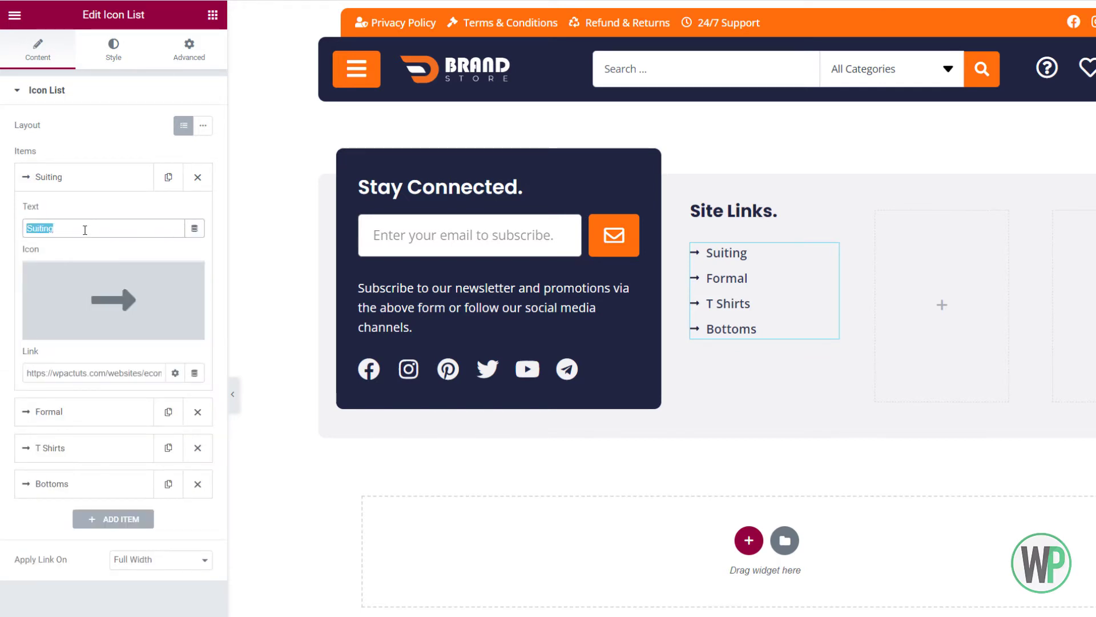
text(My Acc)
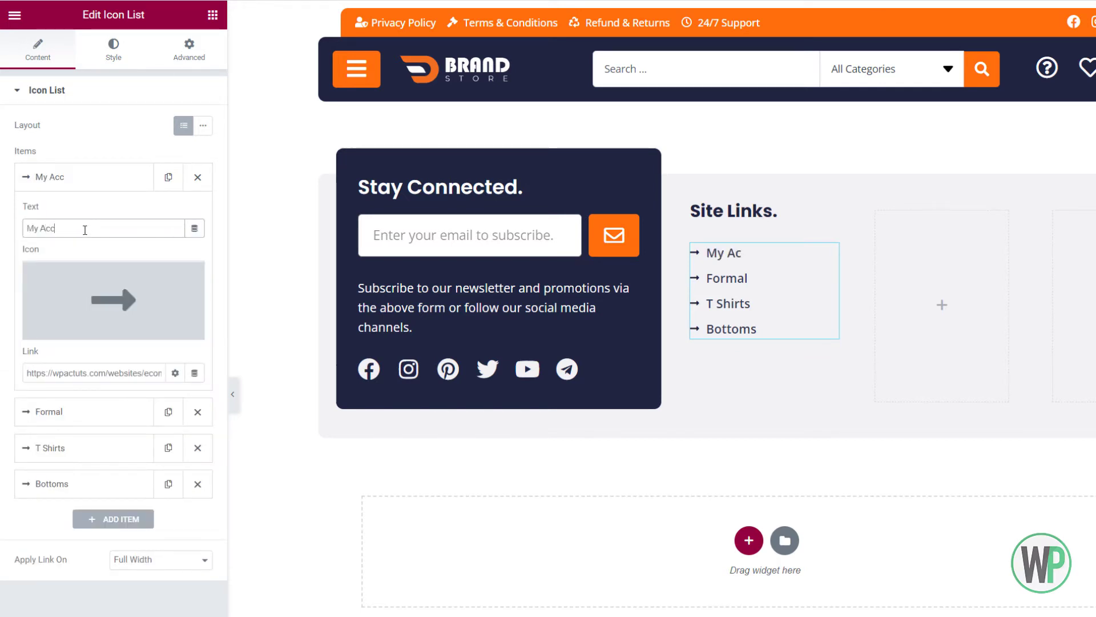
text(ount)
- Replace the My Account item's link by searching for "my acc" and choosing the My account page
double_click(63, 372)
click(57, 372)
key(ctrl+a)
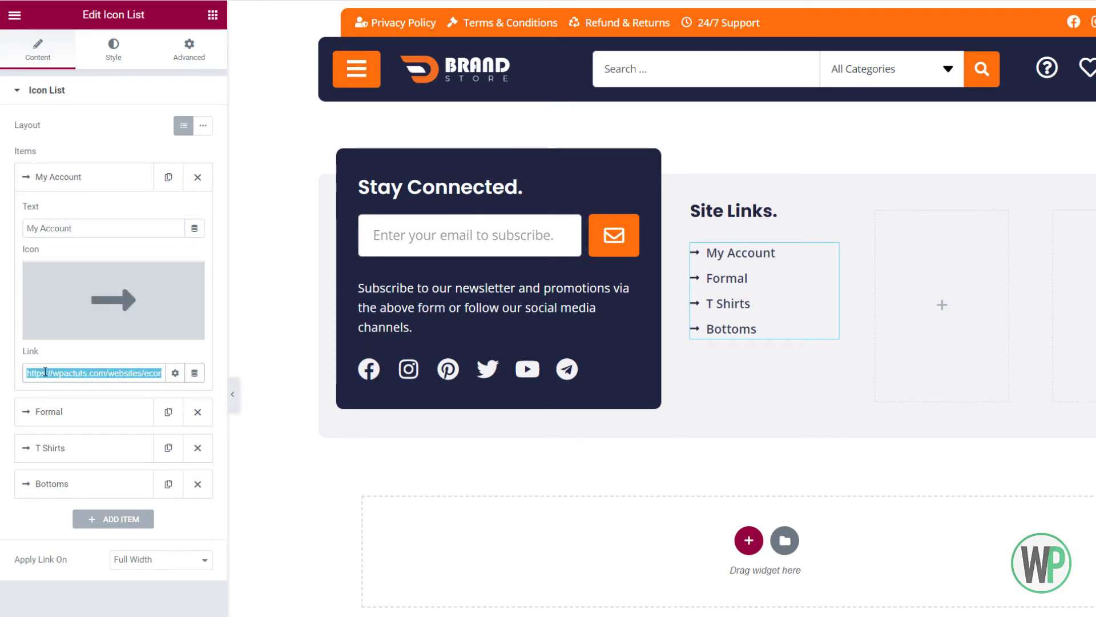
key(ctrl+c)
key(Escape)
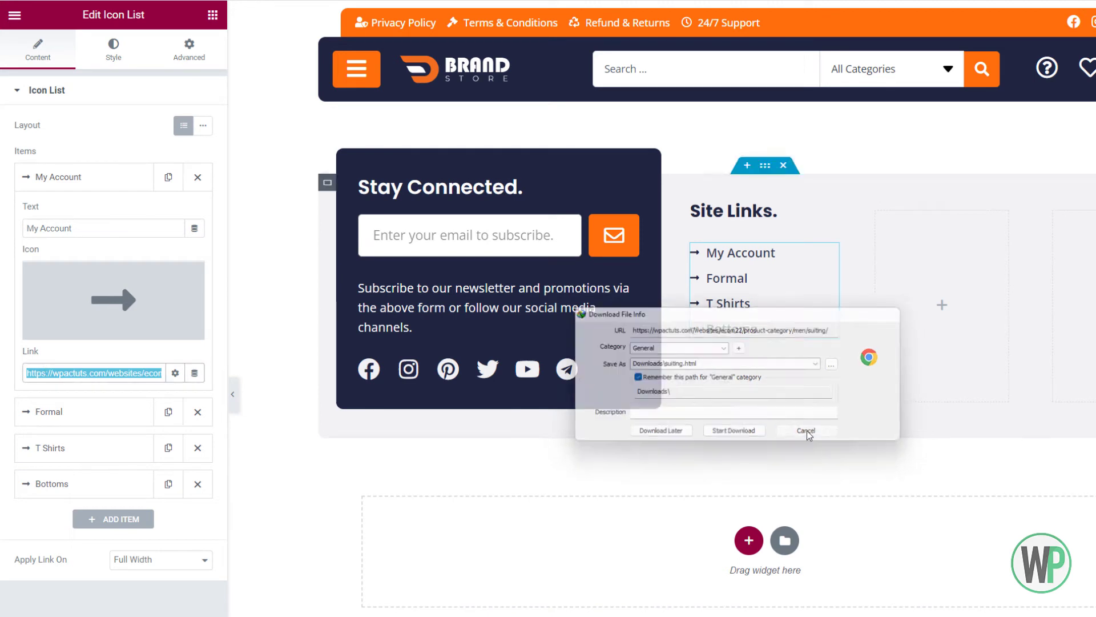
key(BackSpace)
text(my)
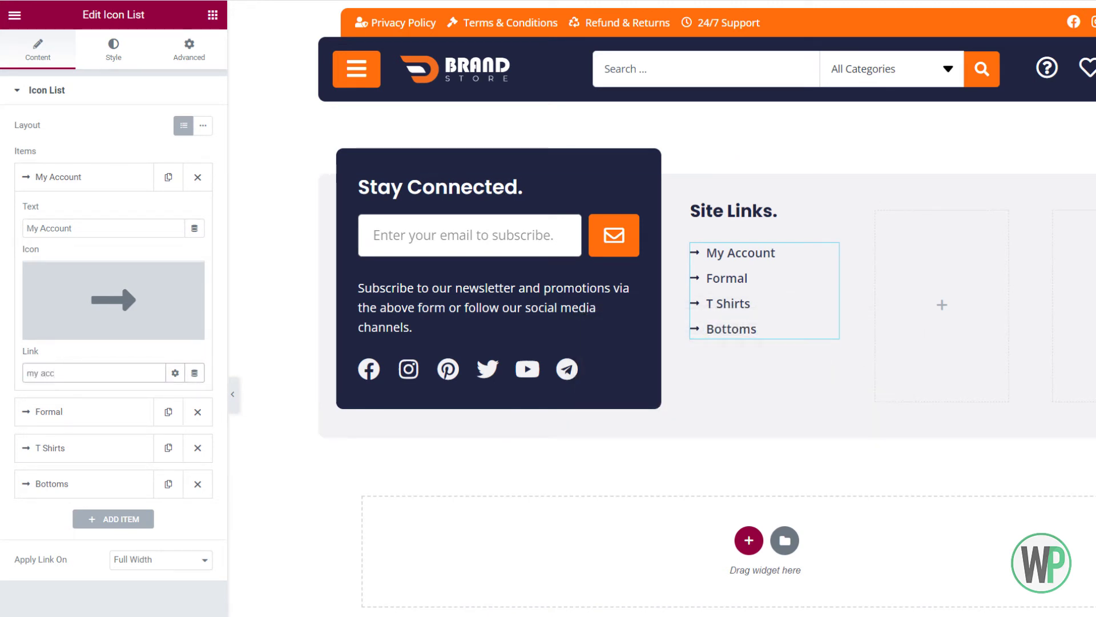
text( acc)
click(69, 399)
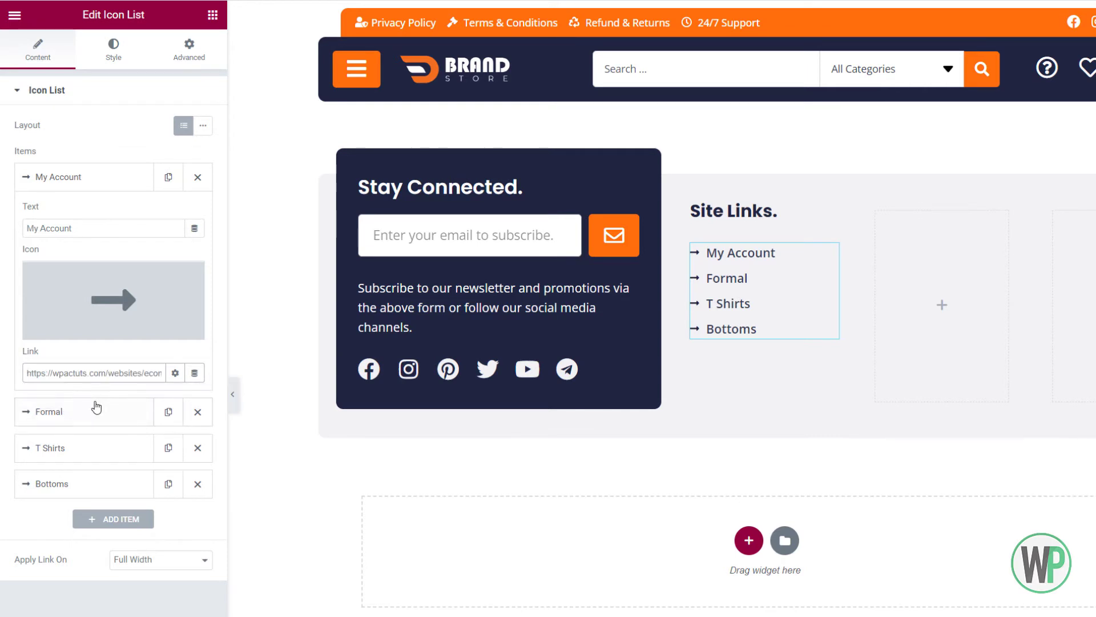
- Rename the Formal item as "Privacy Policy" and link it to the Privacy Policy page
click(96, 406)
double_click(105, 268)
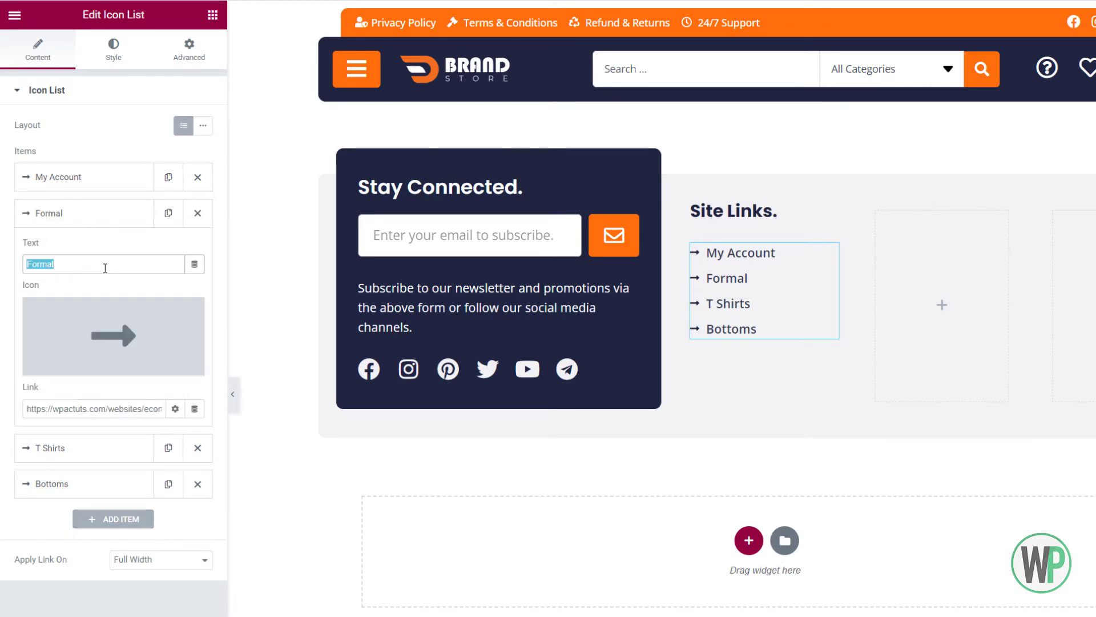
text(Privacy Policy)
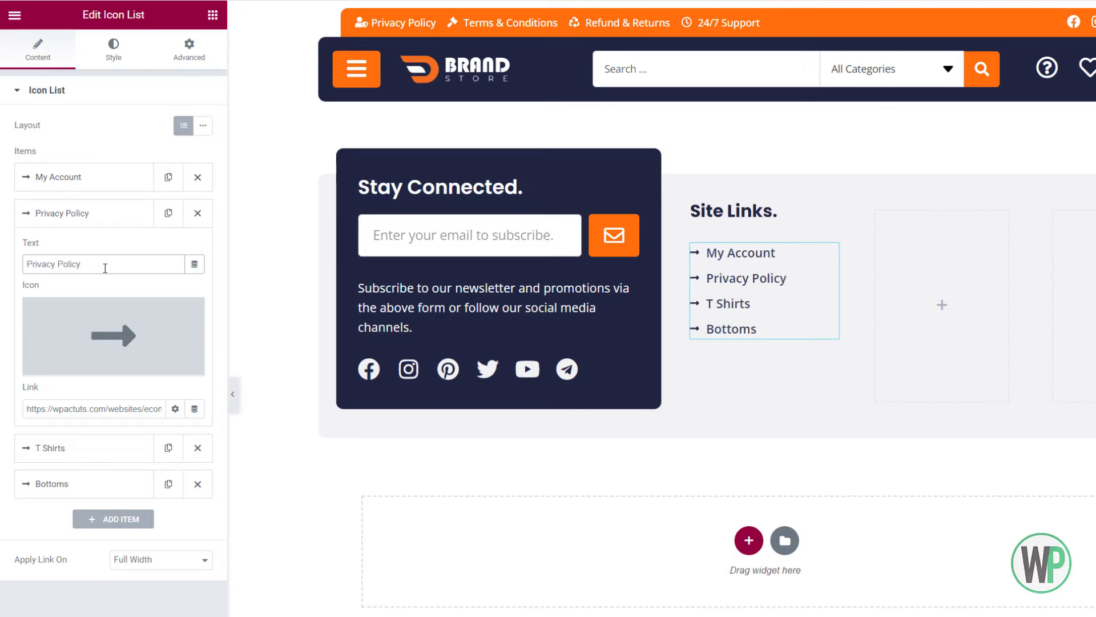
triple_click(144, 407)
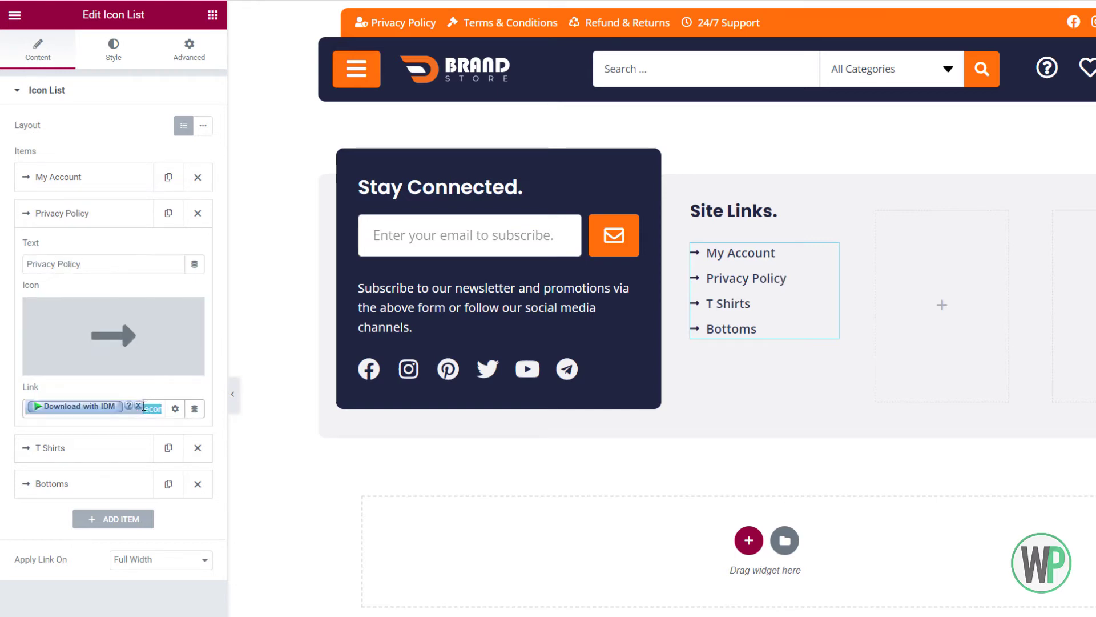
text(privac)
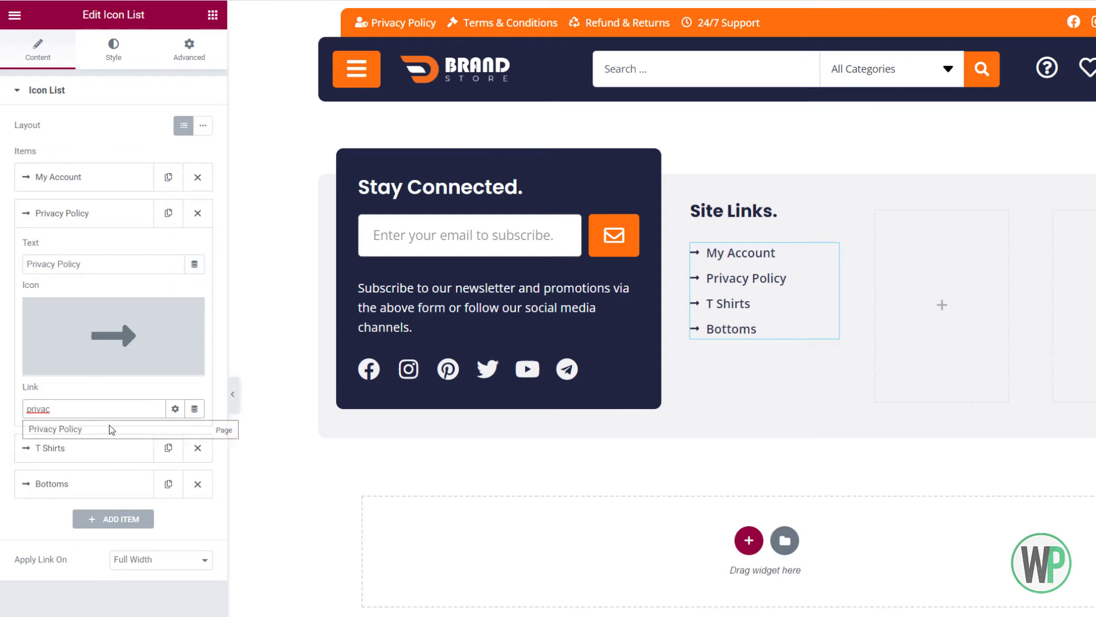
click(105, 426)
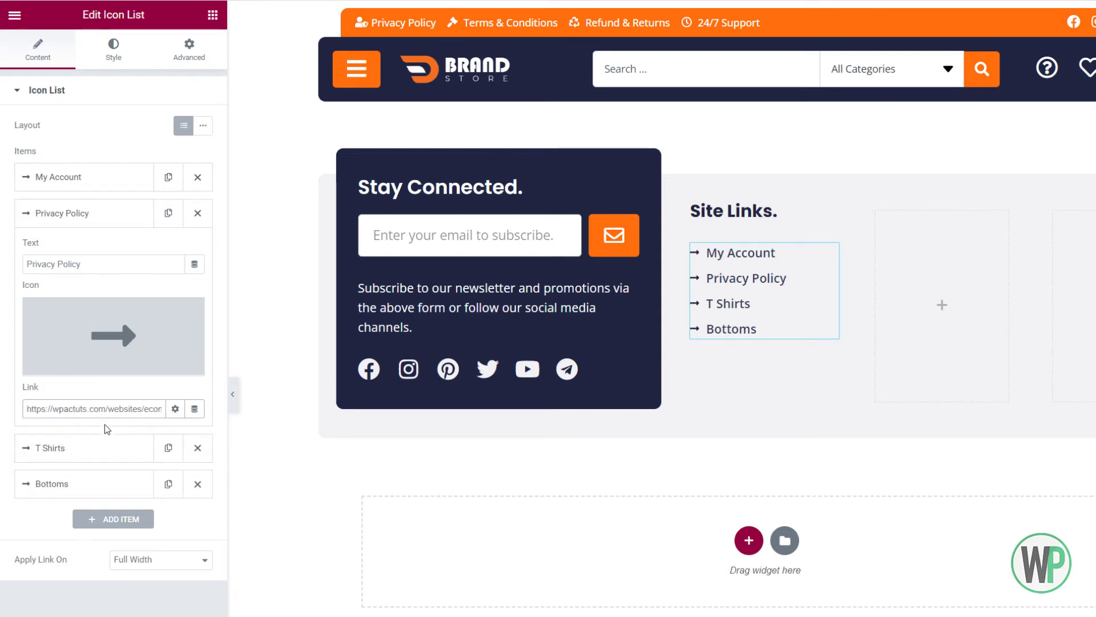
click(98, 216)
- Rename the T Shirts item as "Terms & Conditions"
click(98, 247)
double_click(111, 309)
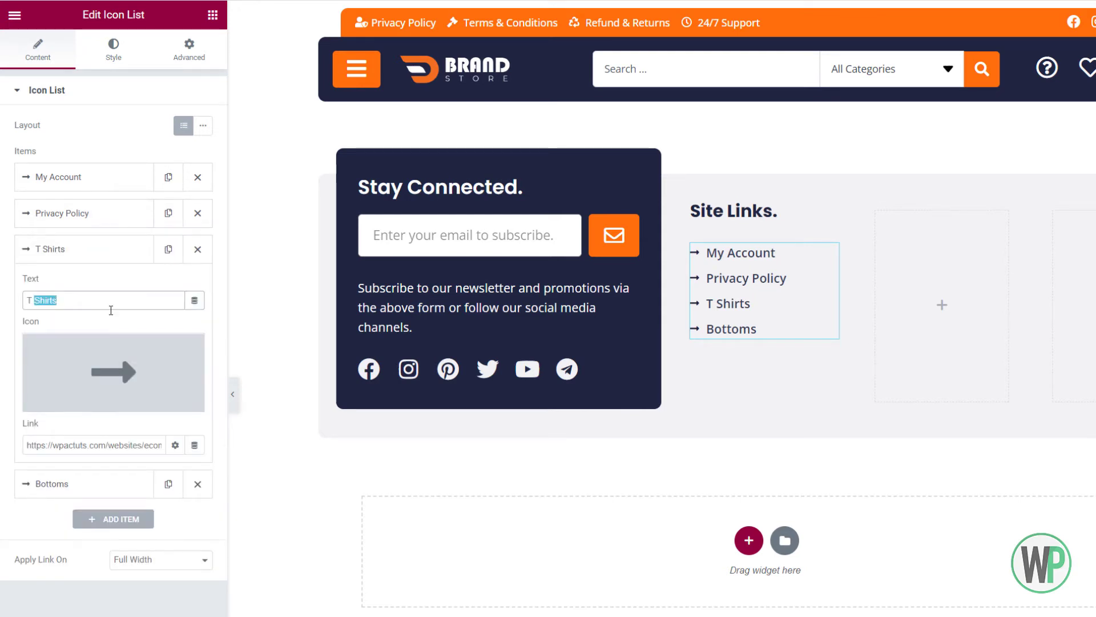
text(T)
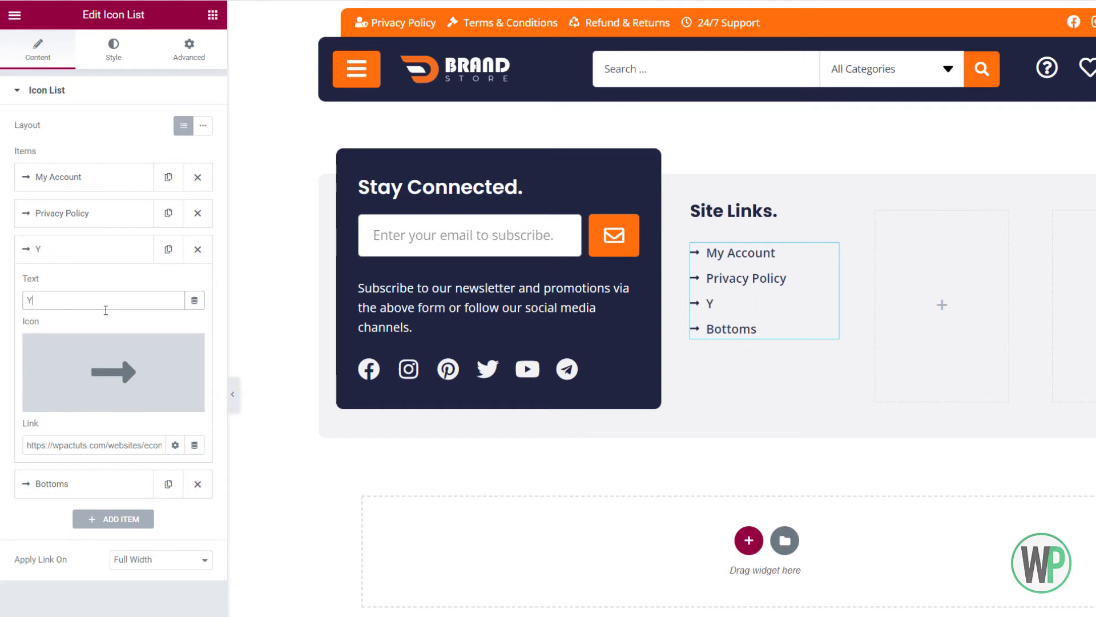
key(BackSpace)
text(Terms )
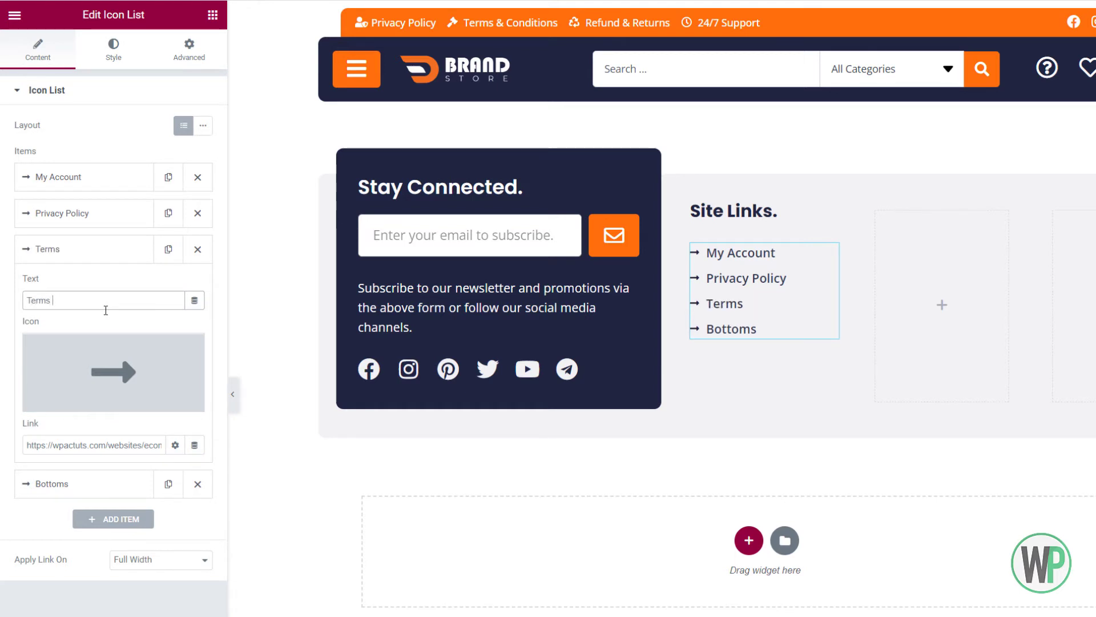
text(& Conditions)
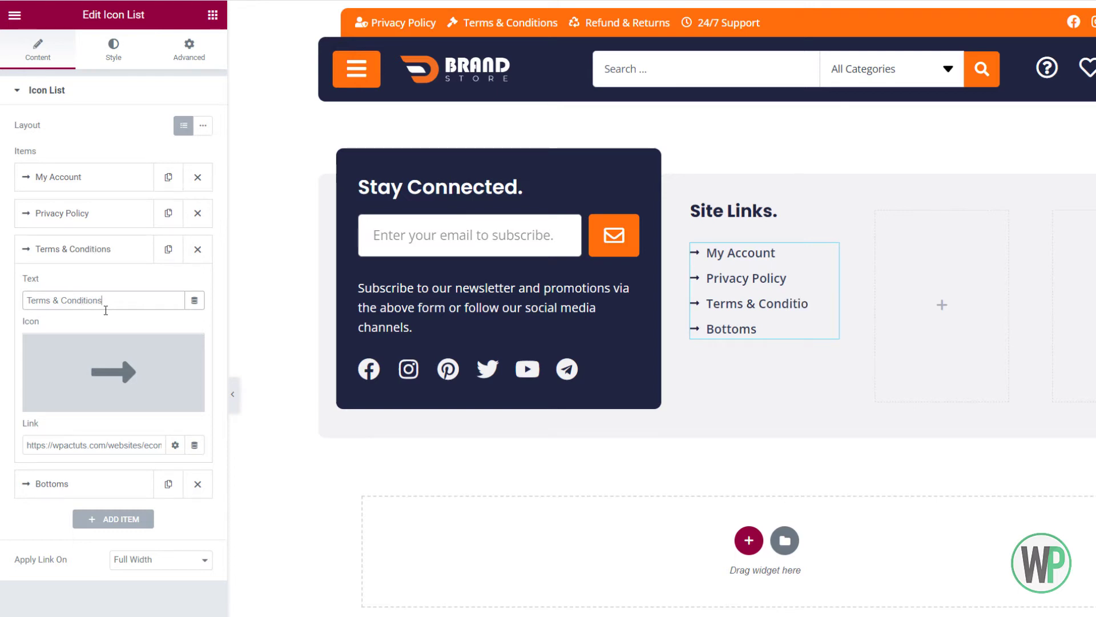
- Try to link the Terms & Conditions item to an existing page by clearing its link and searching for "terms"
click(72, 450)
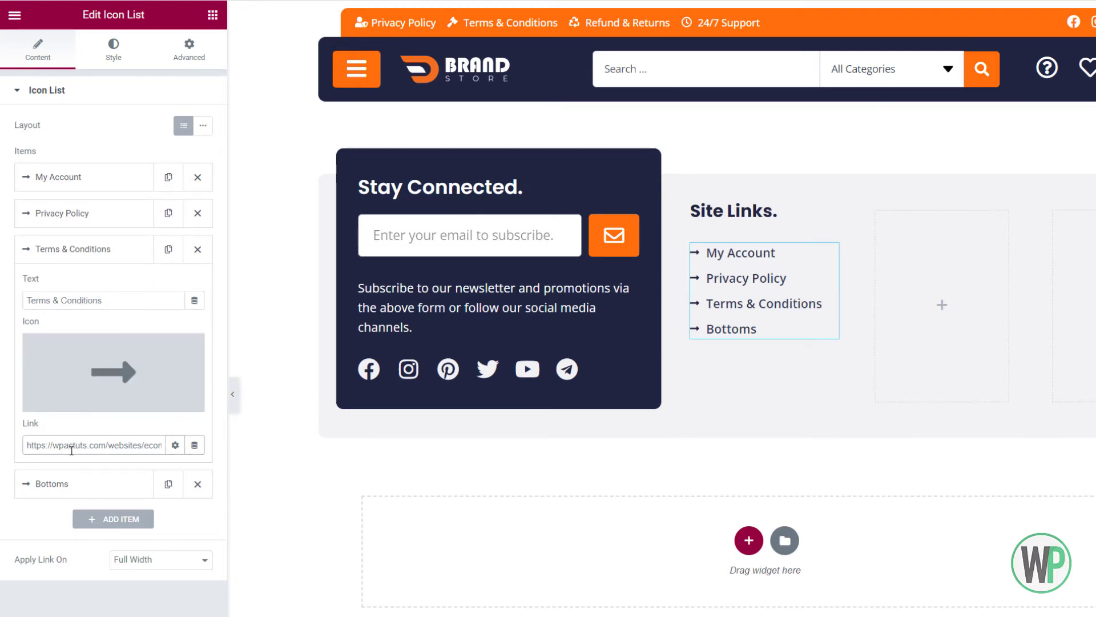
key(ctrl+a)
key(BackSpace)
text(term,s)
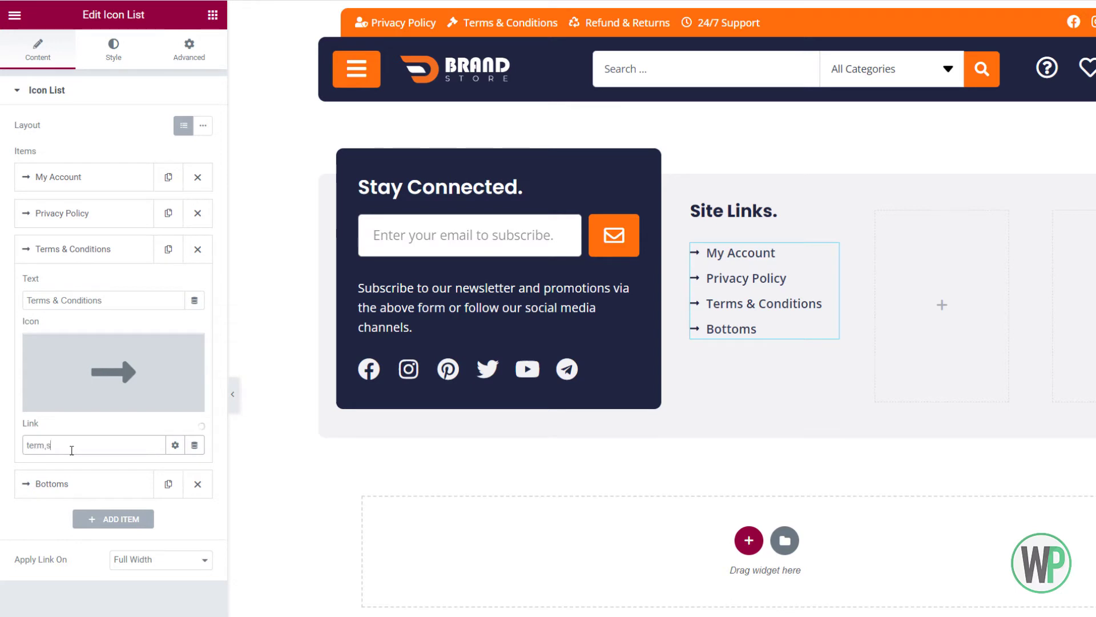
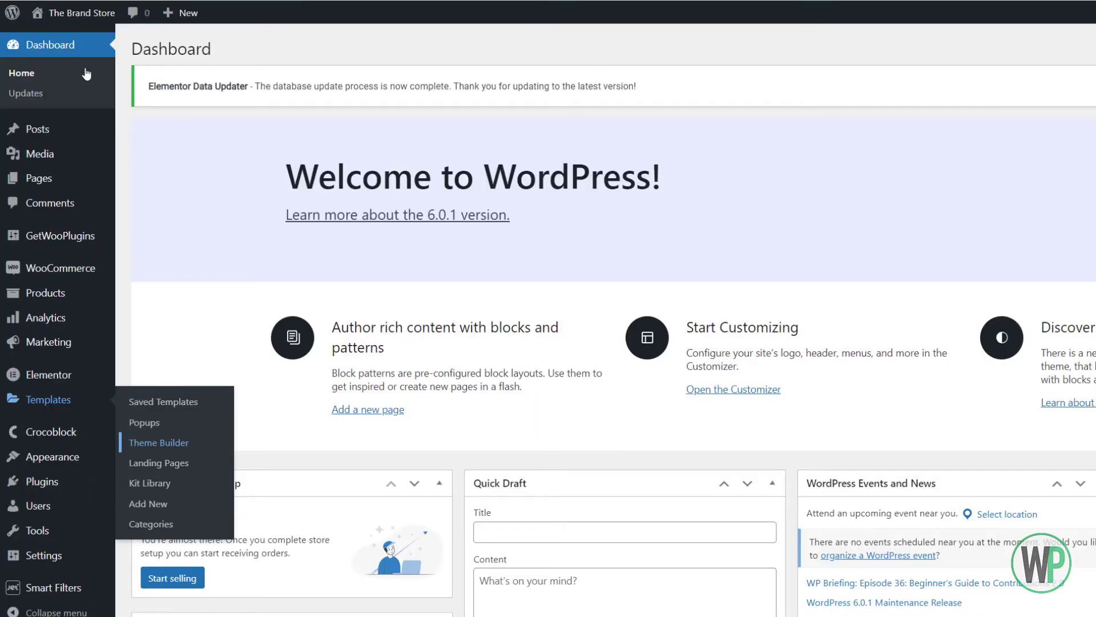
- Add a new page titled "Terms & Conditions" in the WordPress dashboard
mouse_move(68, 180)
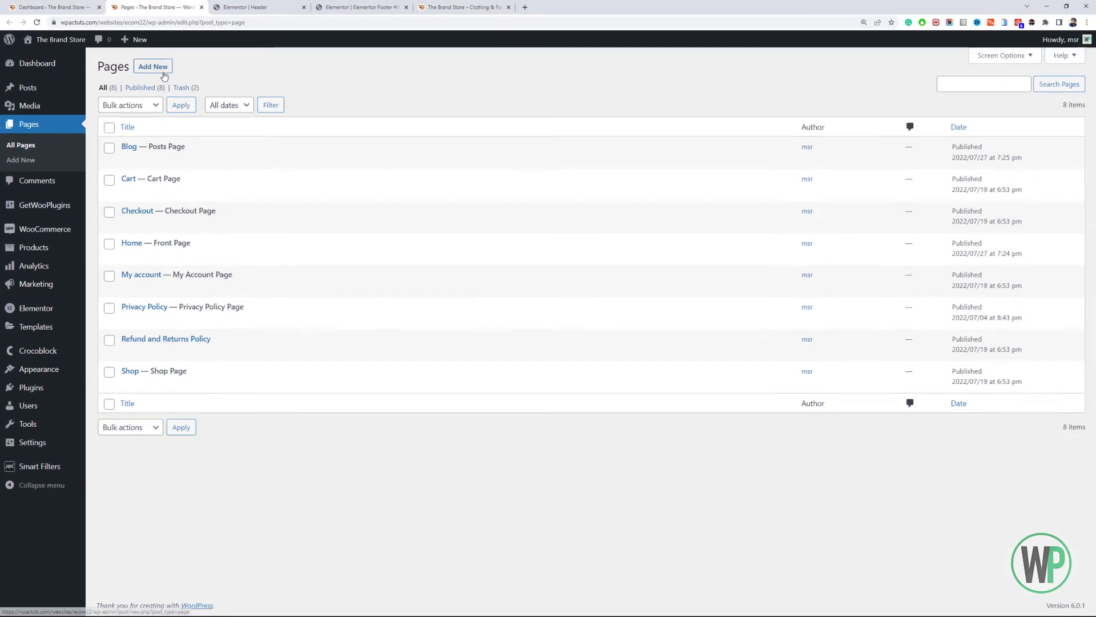
click(153, 67)
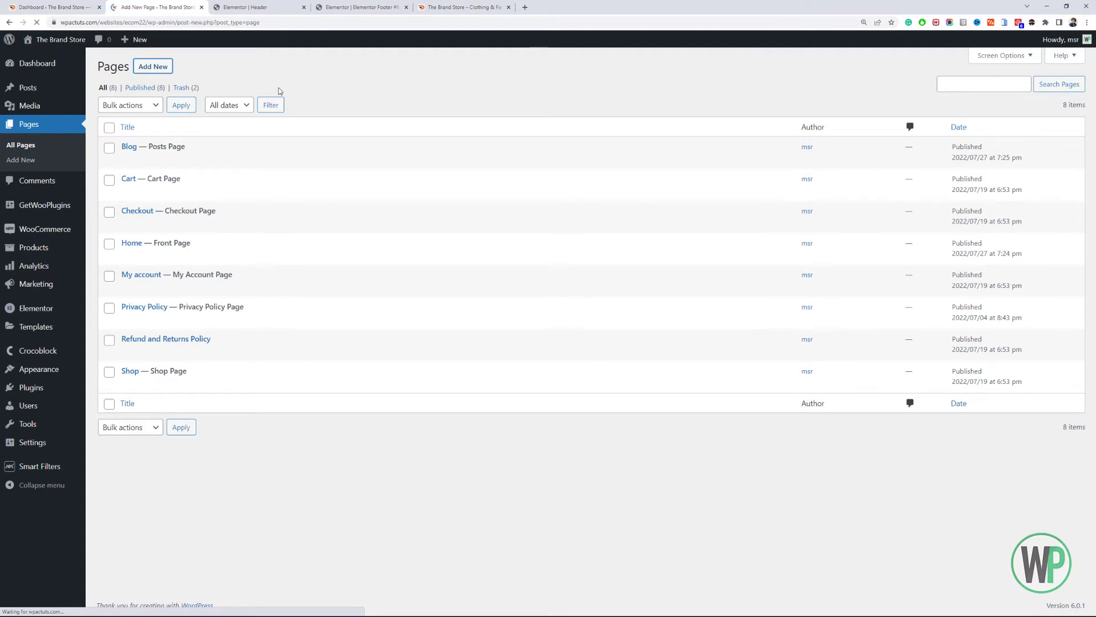
text(Termsn)
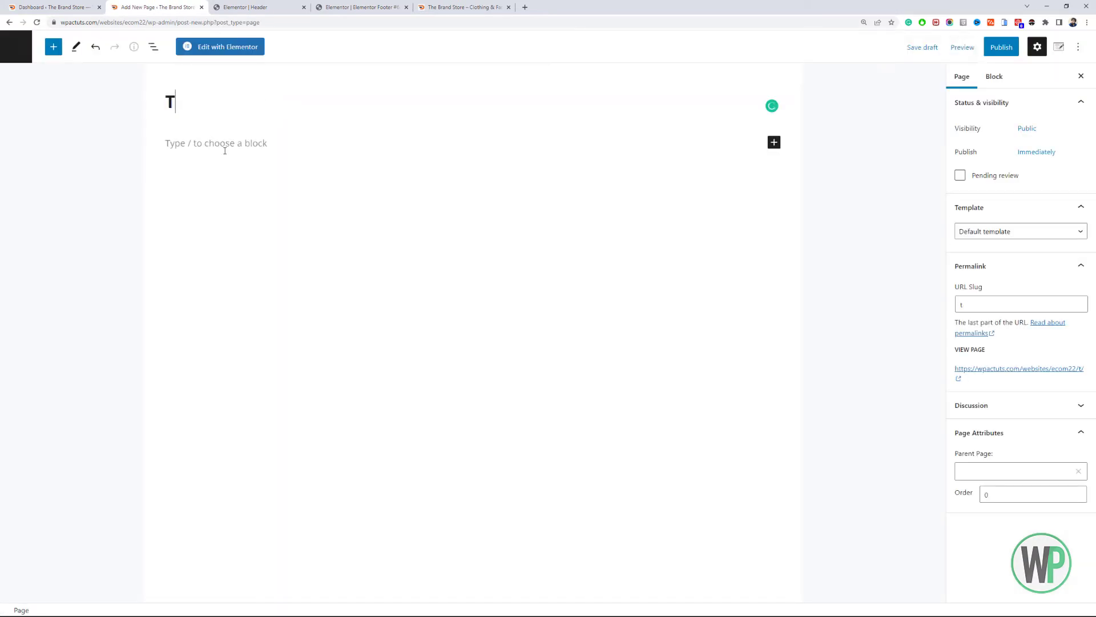
key(BackSpace)
key(BackSpace)
text(& Conditions)
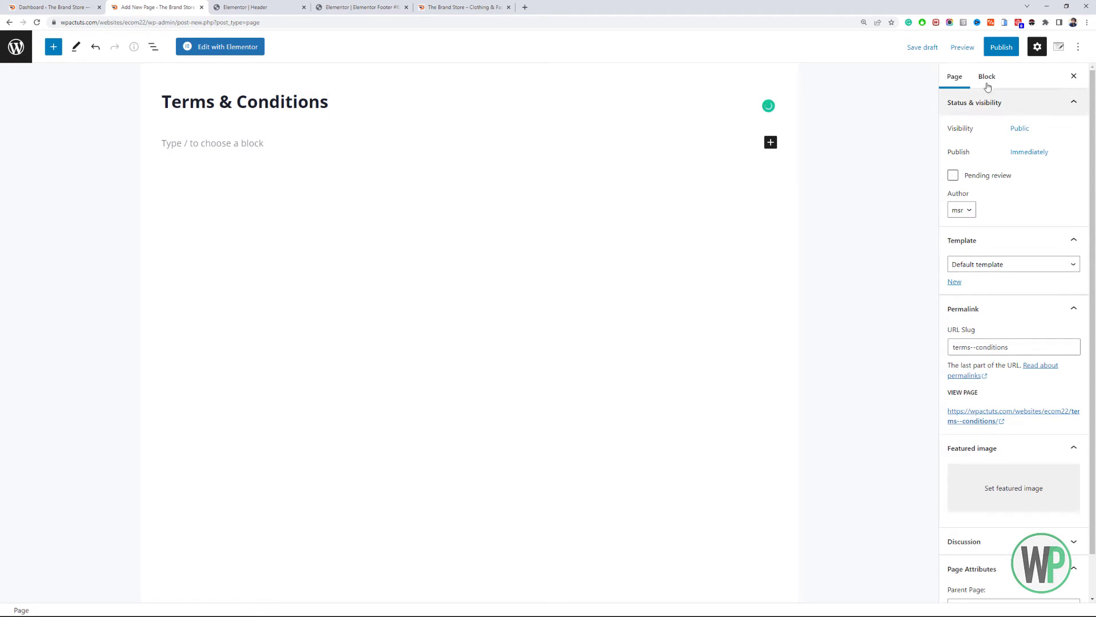
- Publish the Terms & Conditions page and copy its address
click(1001, 47)
click(988, 44)
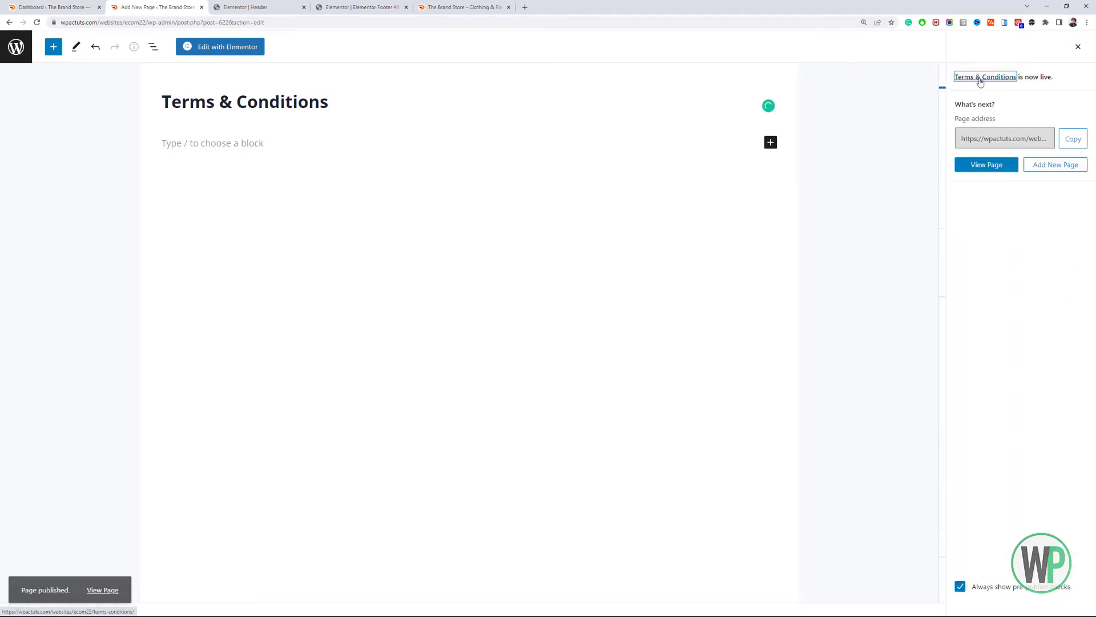
click(1065, 140)
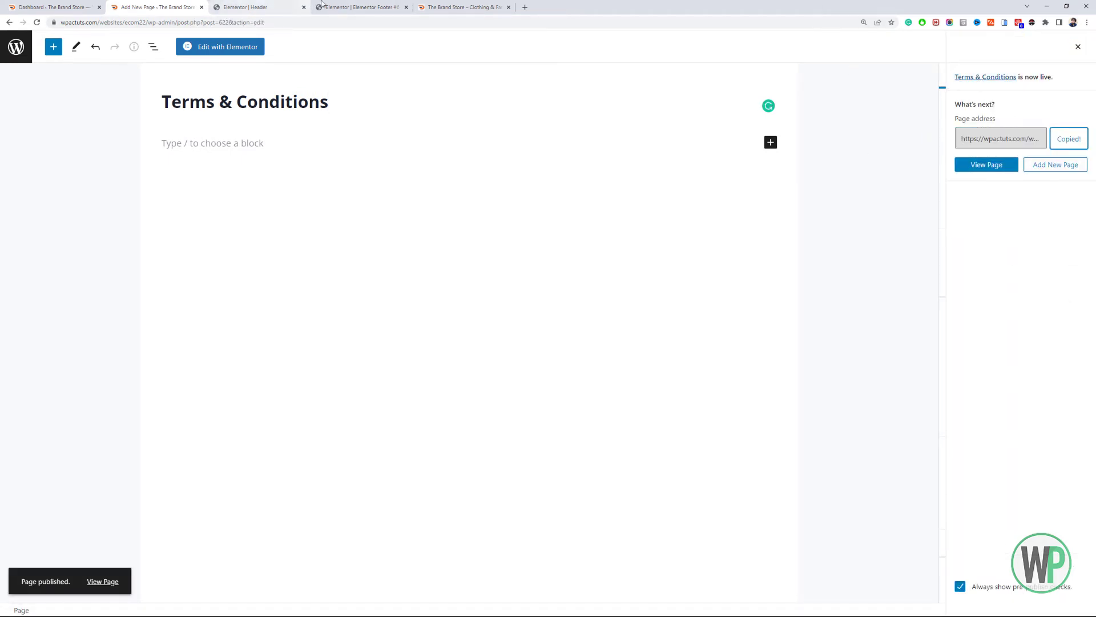
click(349, 7)
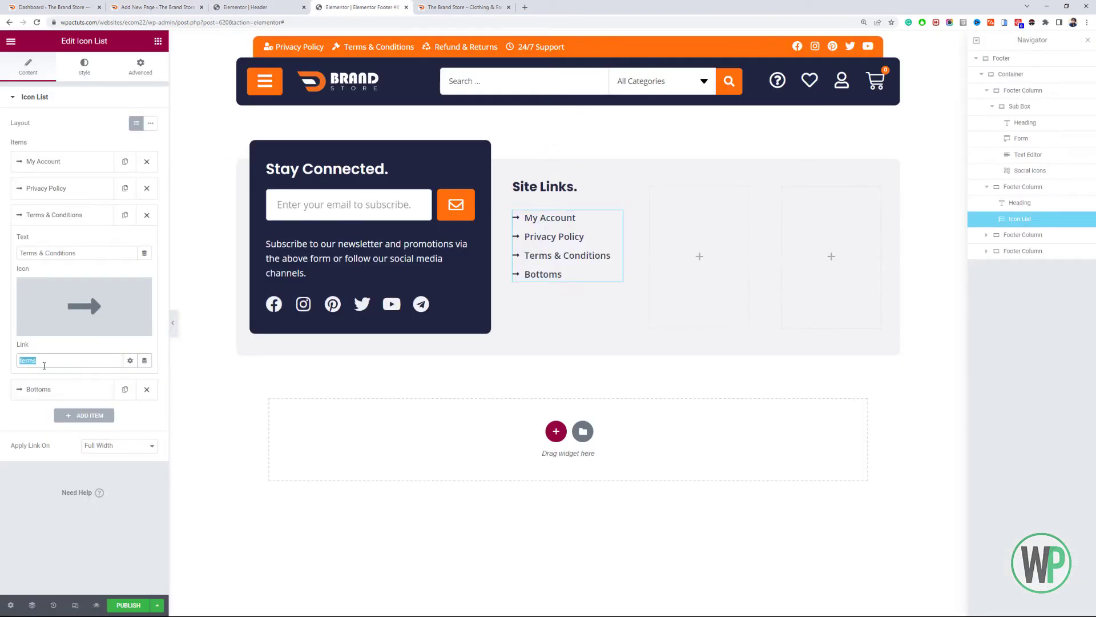
key(BackSpace)
text(https://wpactuts.com/websites/ecom22/terms-conditions/)
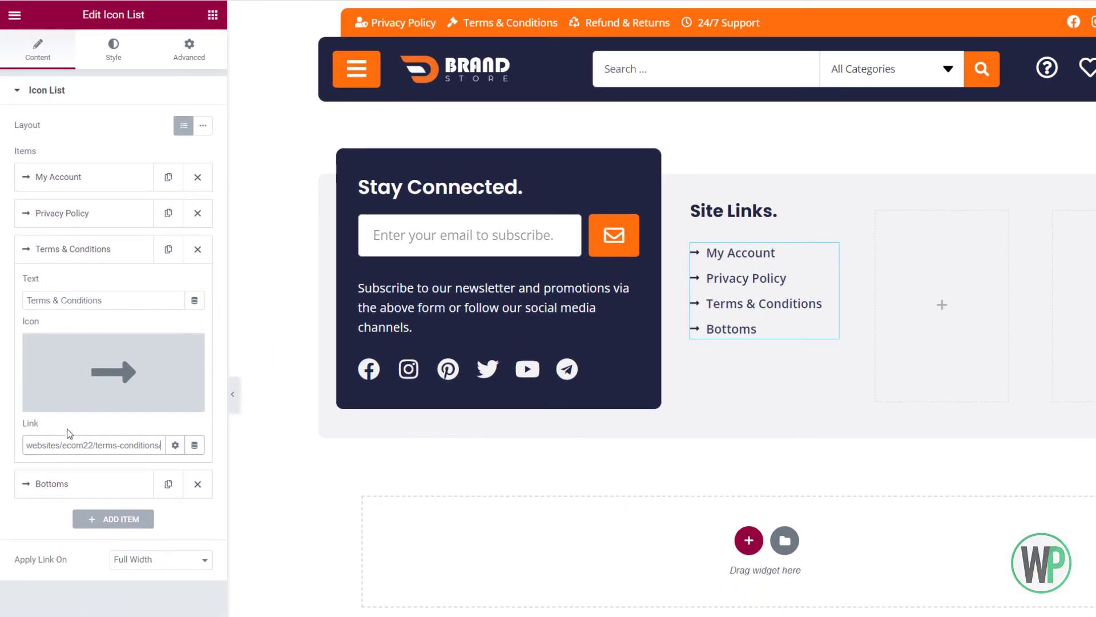
click(70, 251)
- Rename the Bottoms item as "Refunds & Returns" and link it to the Refund and Returns Policy page
click(71, 285)
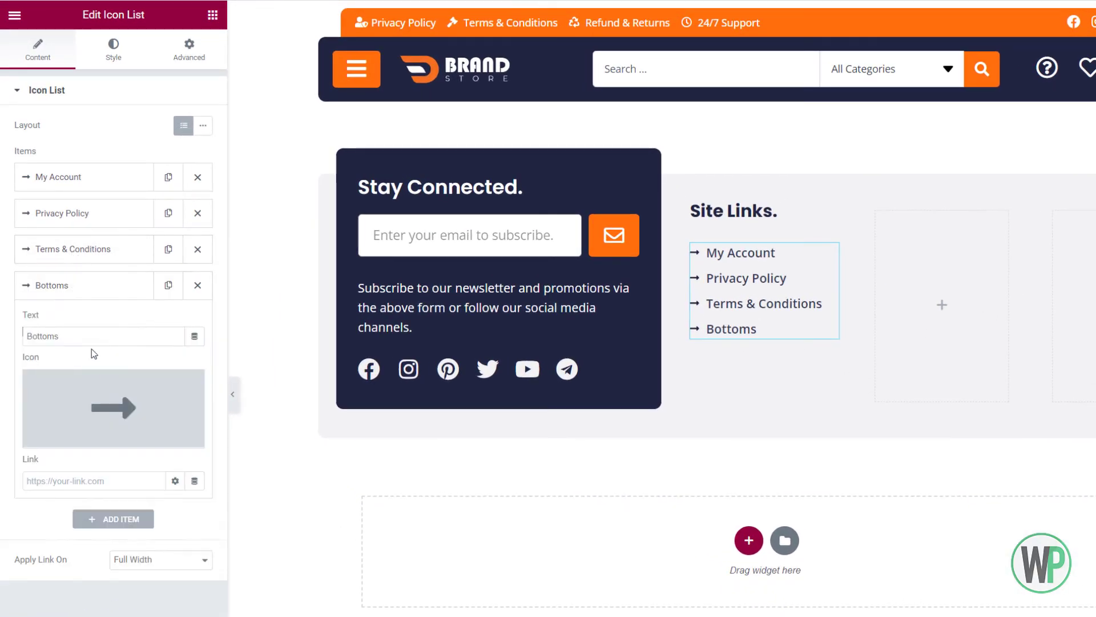
double_click(91, 341)
text(Refunds & Re)
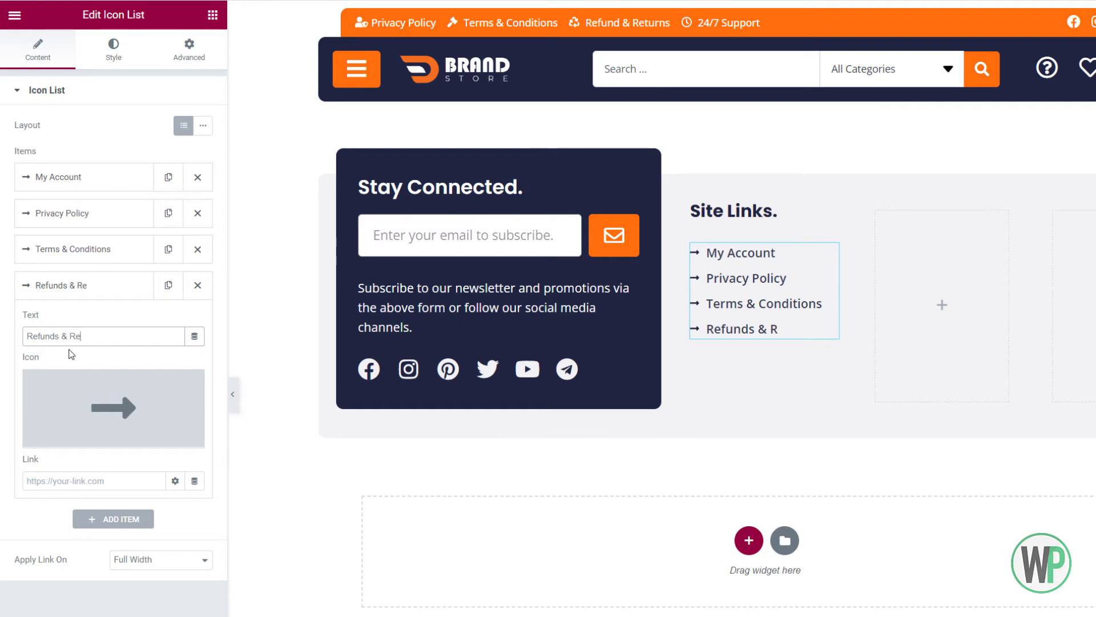
text(turns)
click(68, 486)
text(ref)
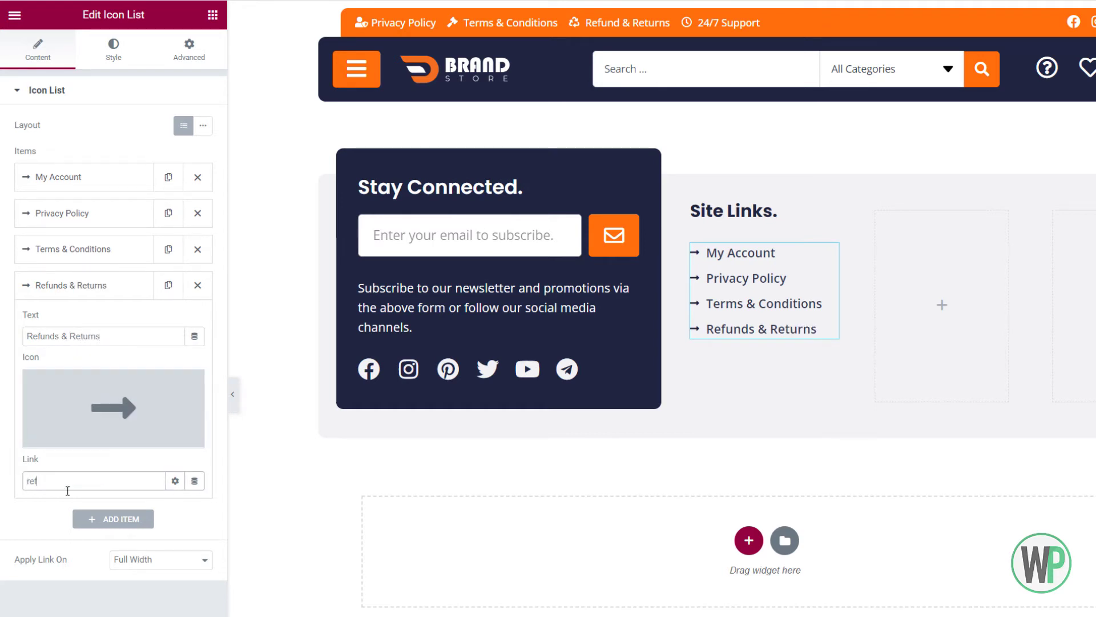
text(unds)
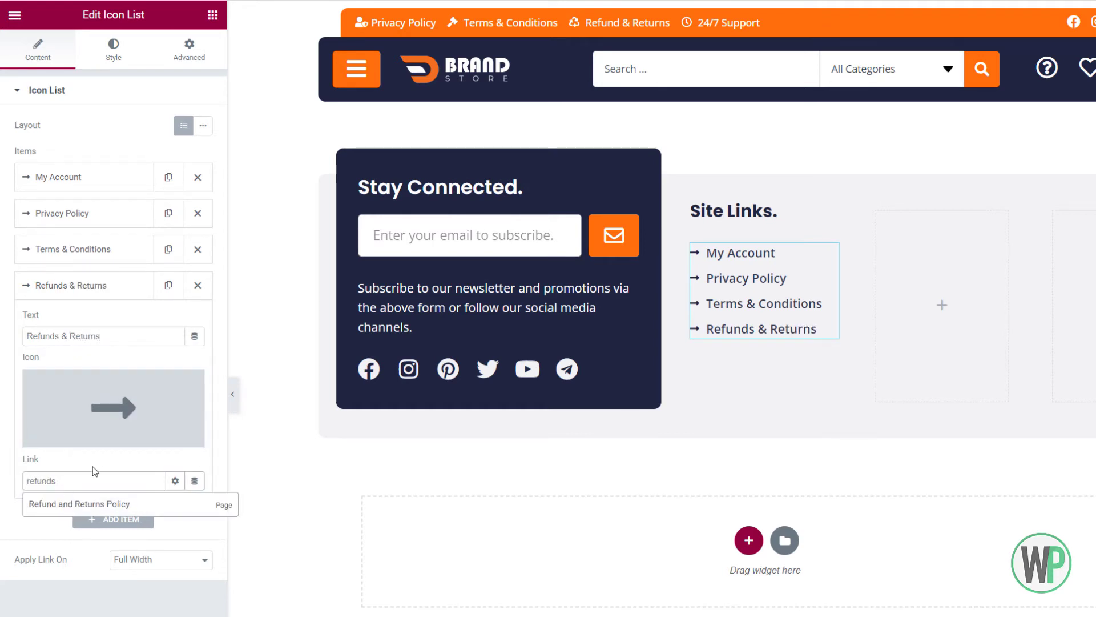
click(111, 505)
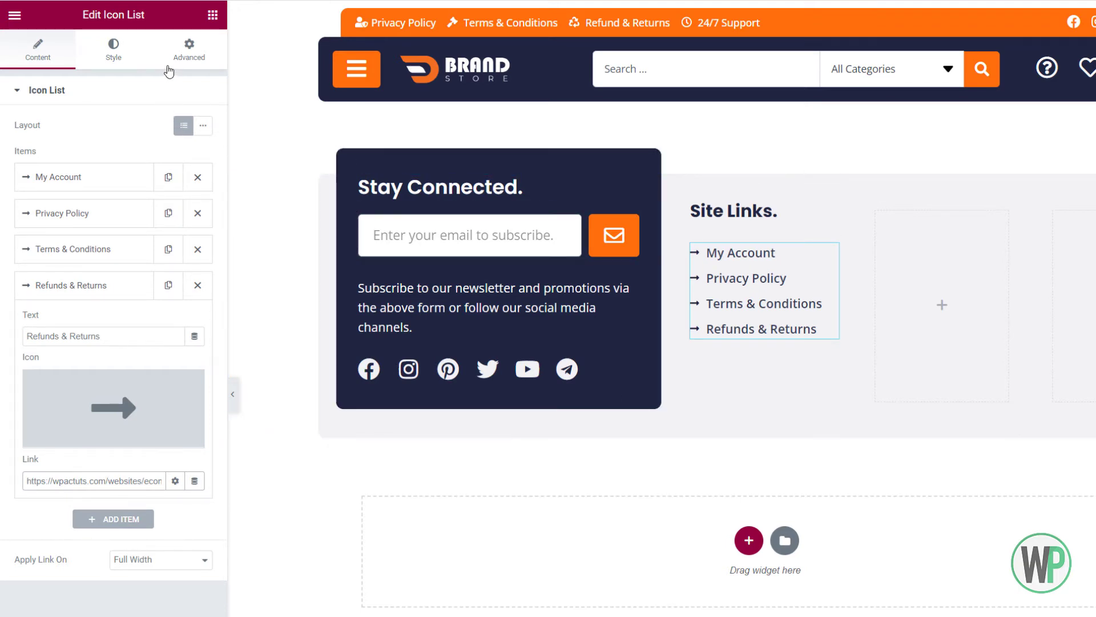
- Set the space between items in the Site Links icon list to 15
click(129, 64)
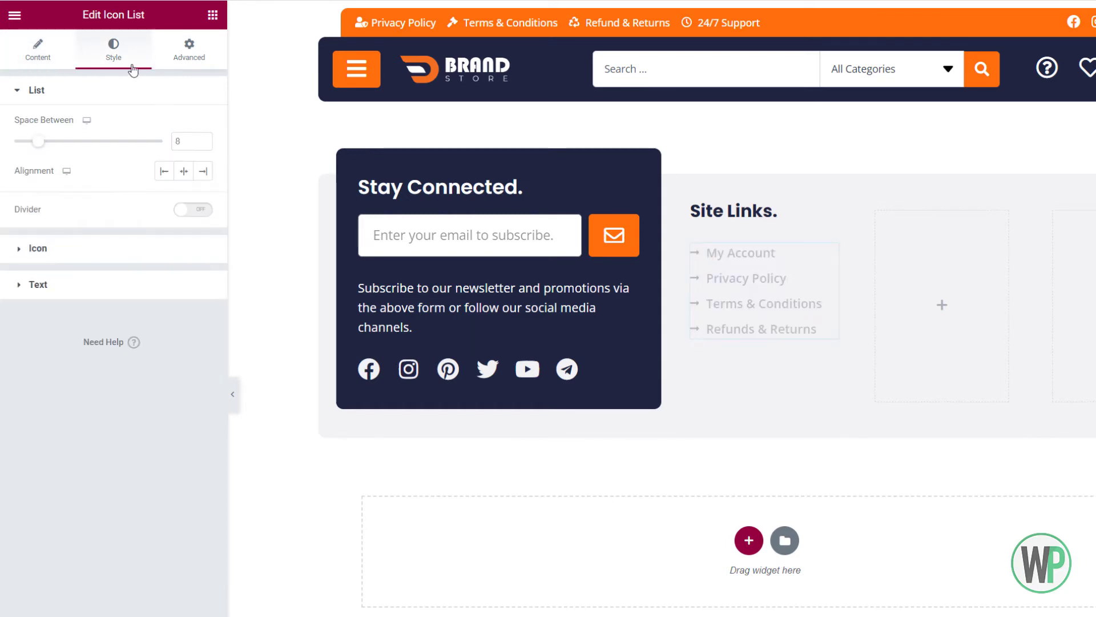
click(203, 138)
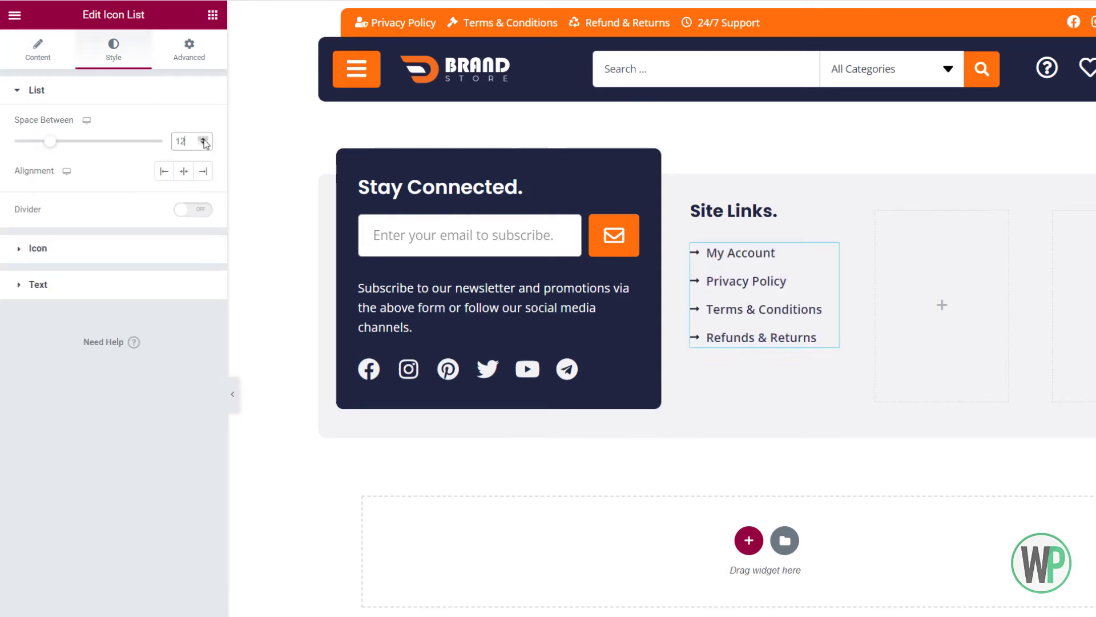
click(202, 138)
click(202, 139)
- Set the Site Links list text typography to size 14 px and weight 600
click(157, 248)
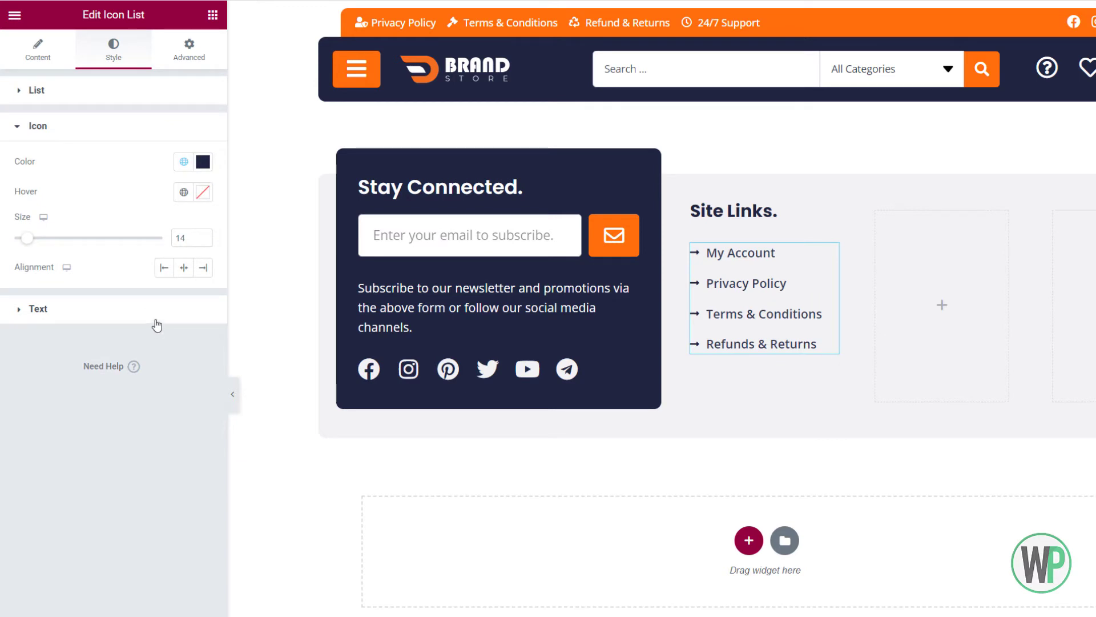
click(157, 326)
click(203, 303)
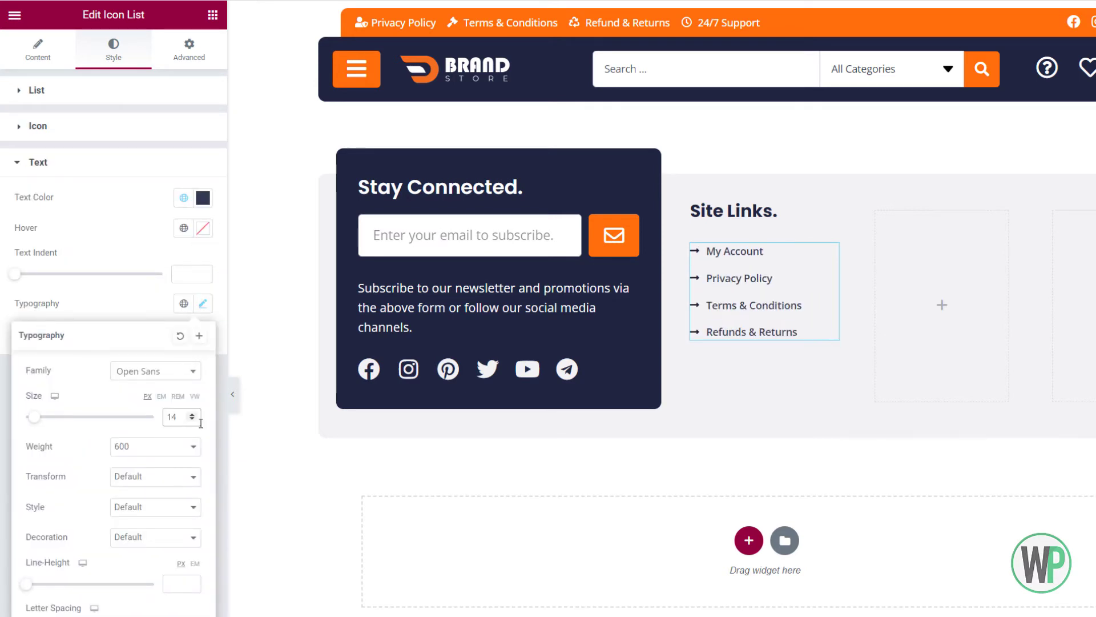
click(155, 446)
click(149, 504)
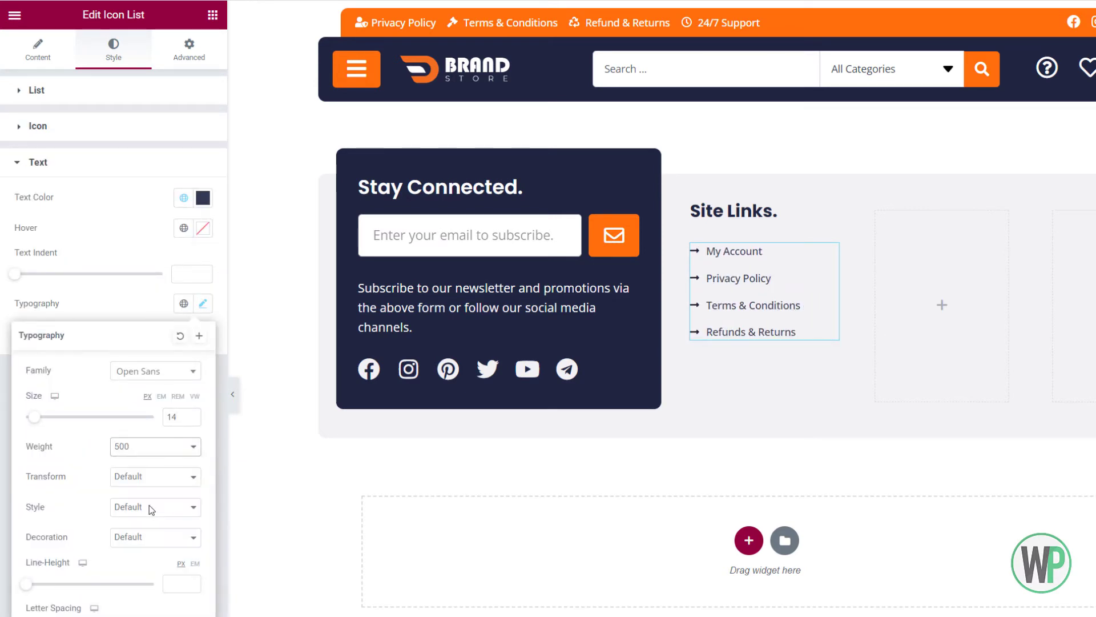
click(155, 446)
click(158, 515)
- Change the Site Links list text's font family to Poppins
click(154, 371)
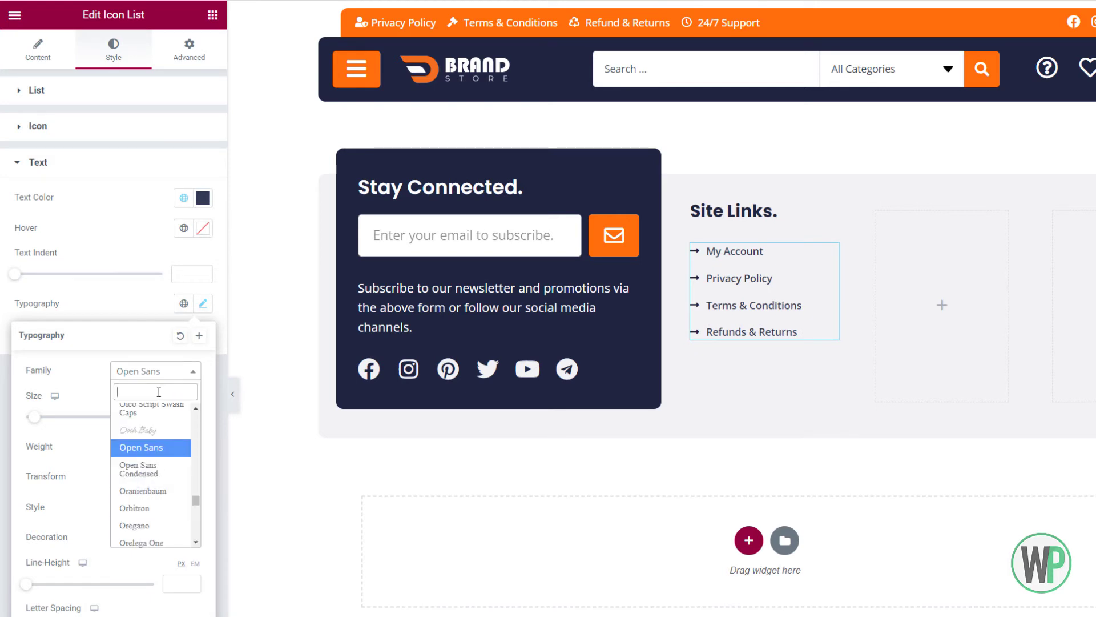
text(pop)
click(133, 506)
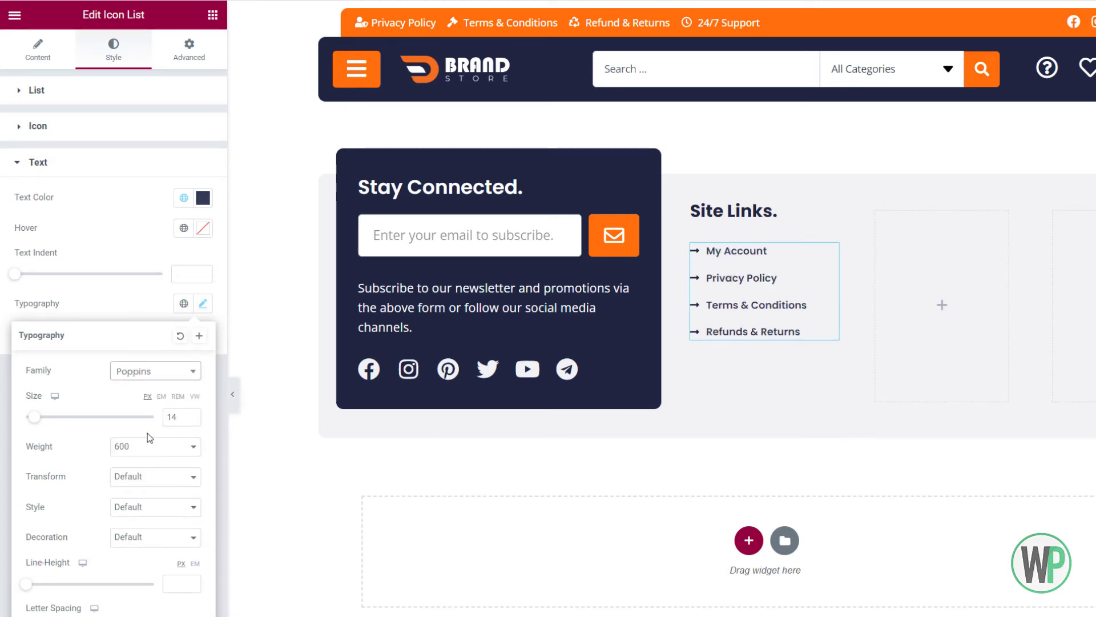
click(263, 329)
key(ctrl+plus)
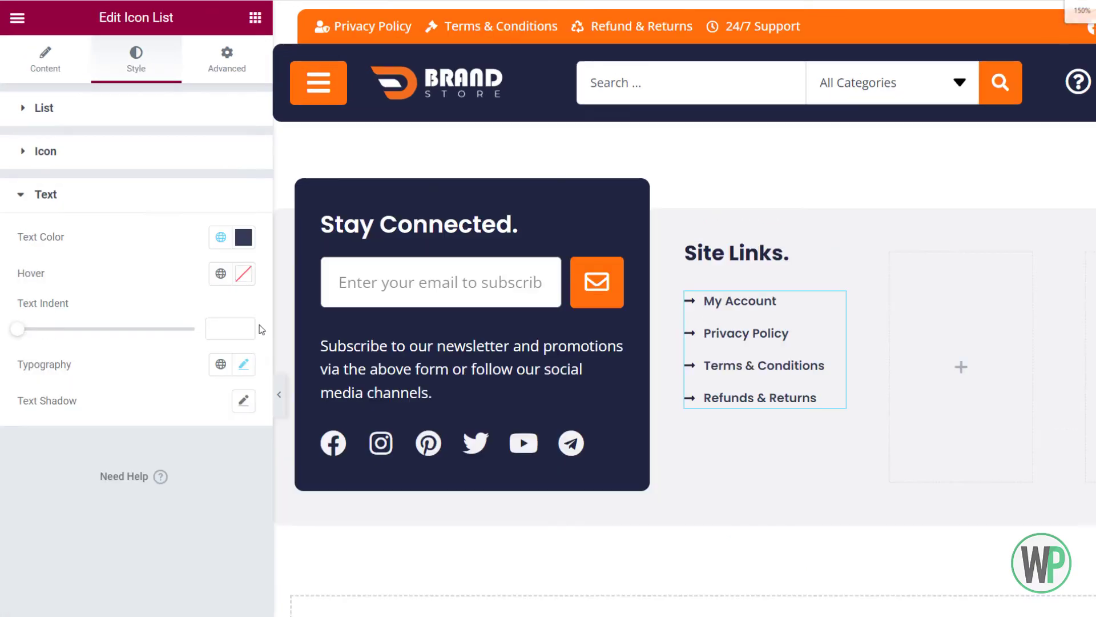
key(ctrl+minus)
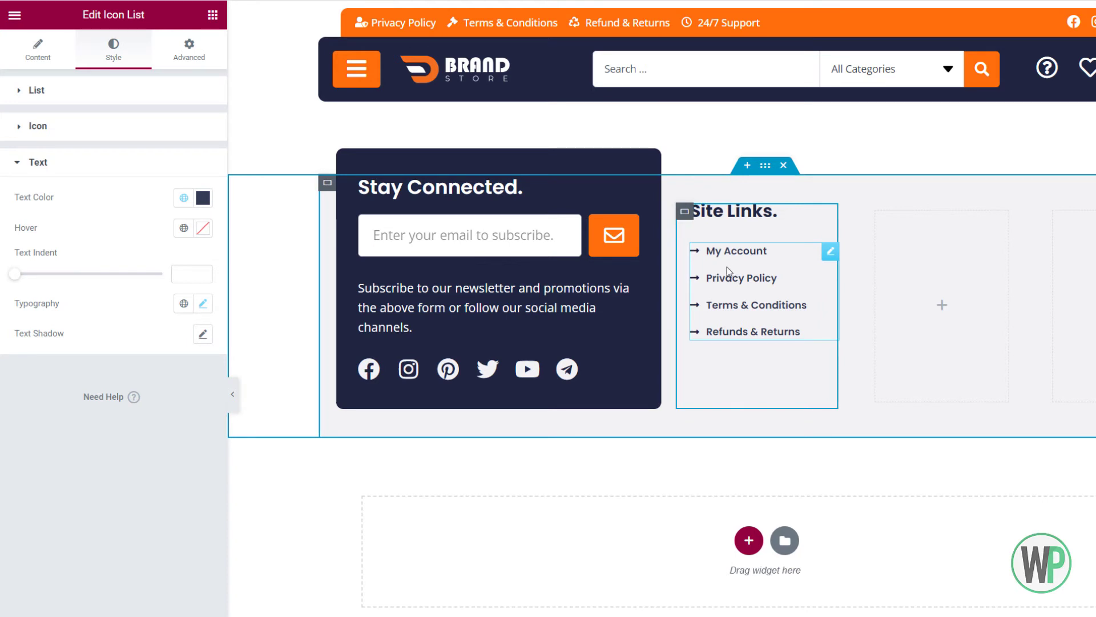
- Set the top padding of the Site Links column container to 20 px
click(688, 216)
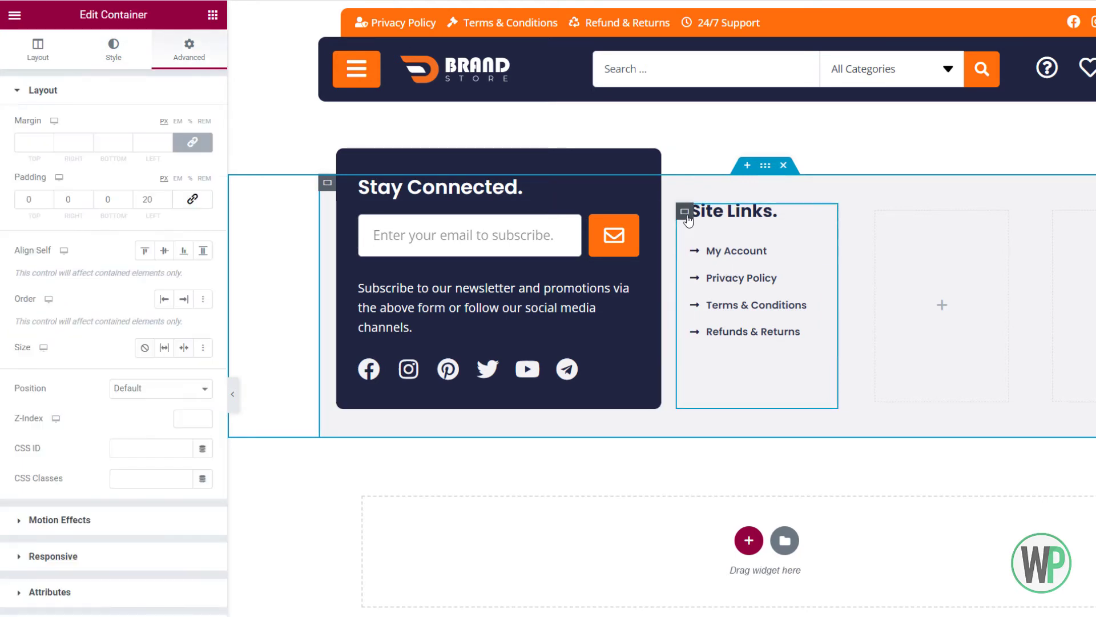
click(19, 204)
text(2)
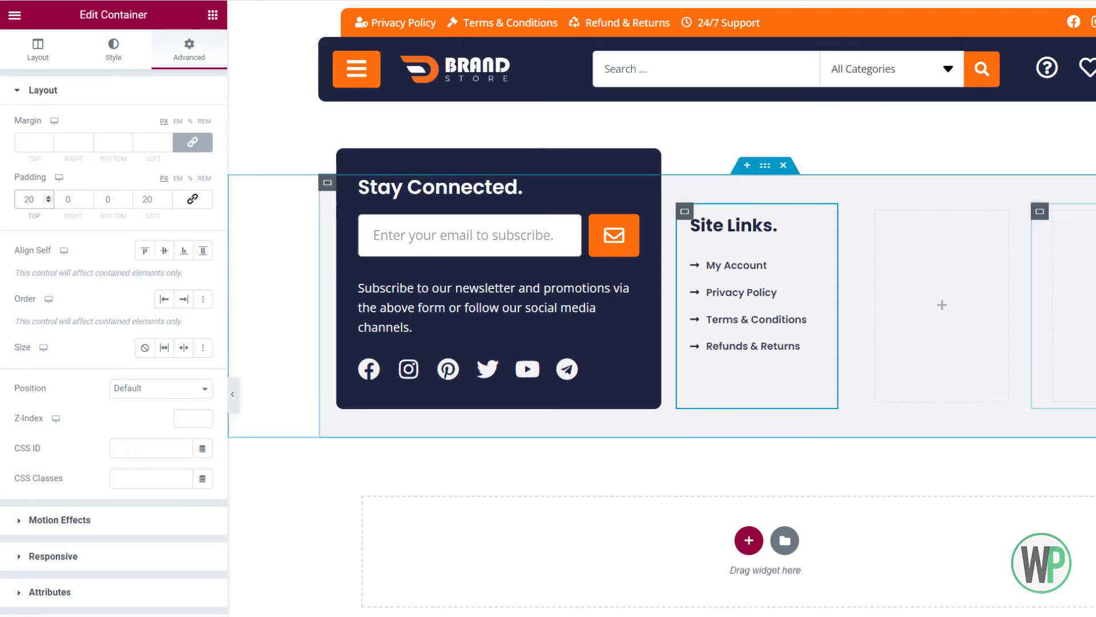
- Set the Site Links column's elements gap to 10 px and the space between its list items to 12
click(18, 42)
click(63, 350)
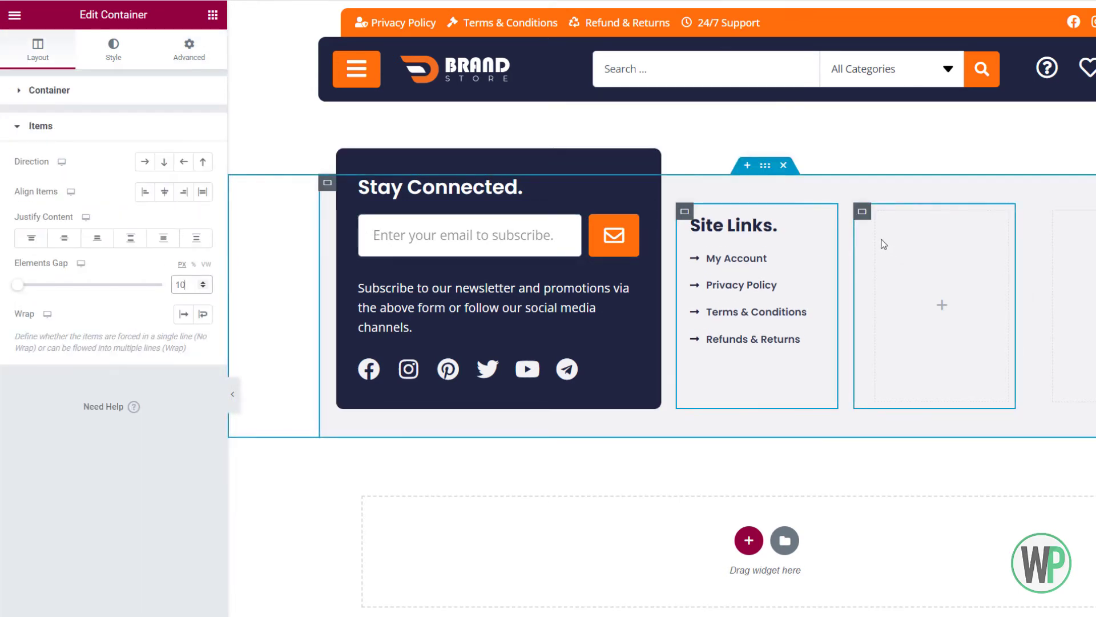
click(830, 259)
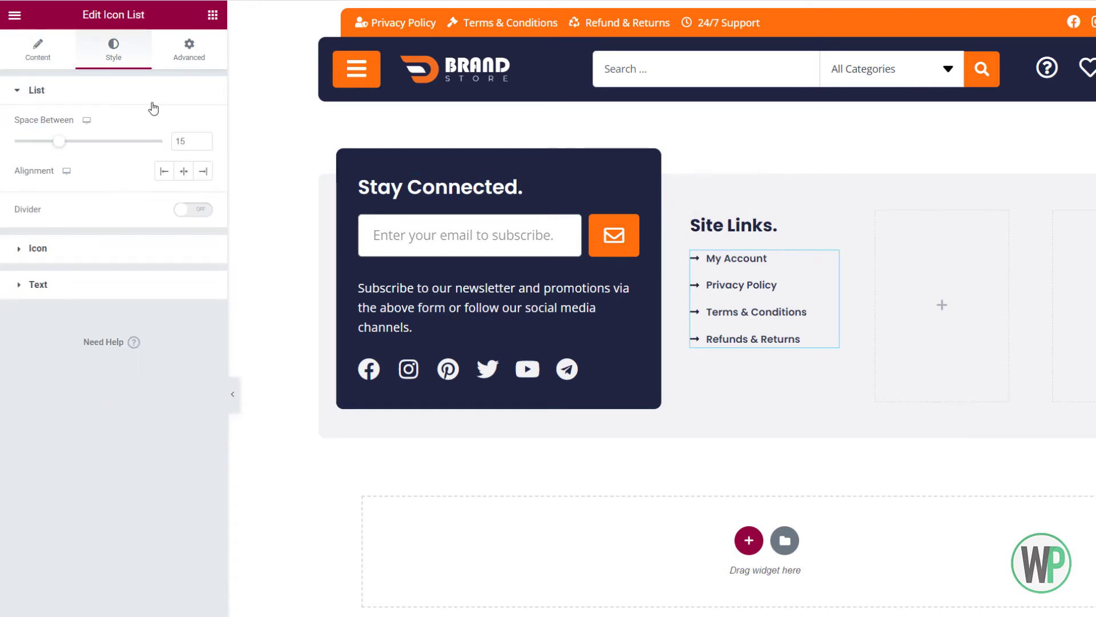
click(203, 140)
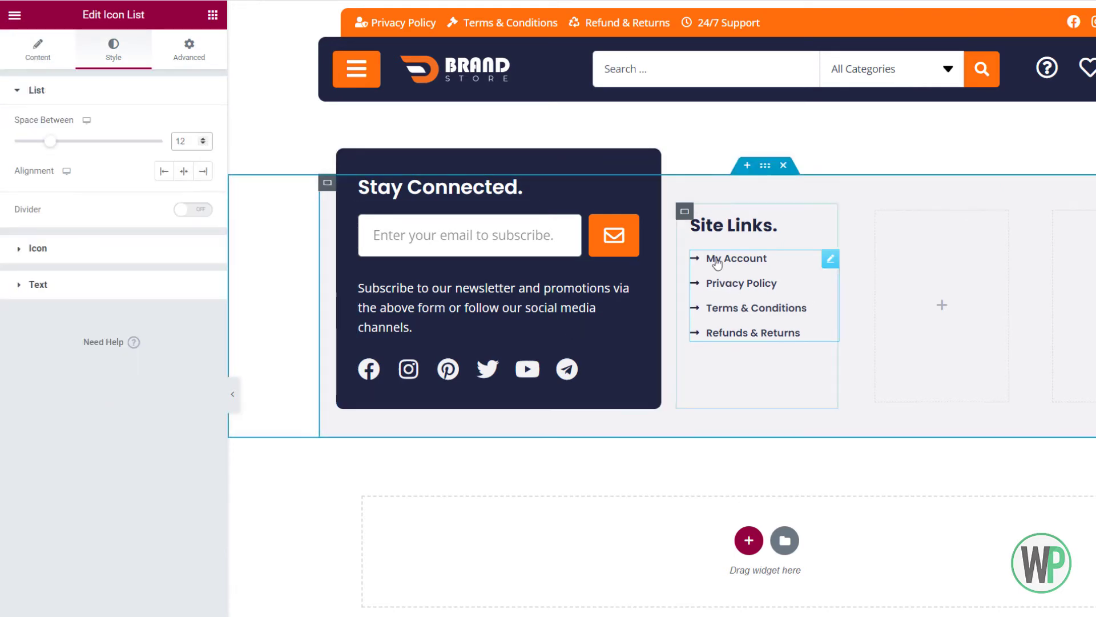
- Copy the Site Links column's style onto the two empty footer columns beside it
right_click(693, 214)
click(936, 257)
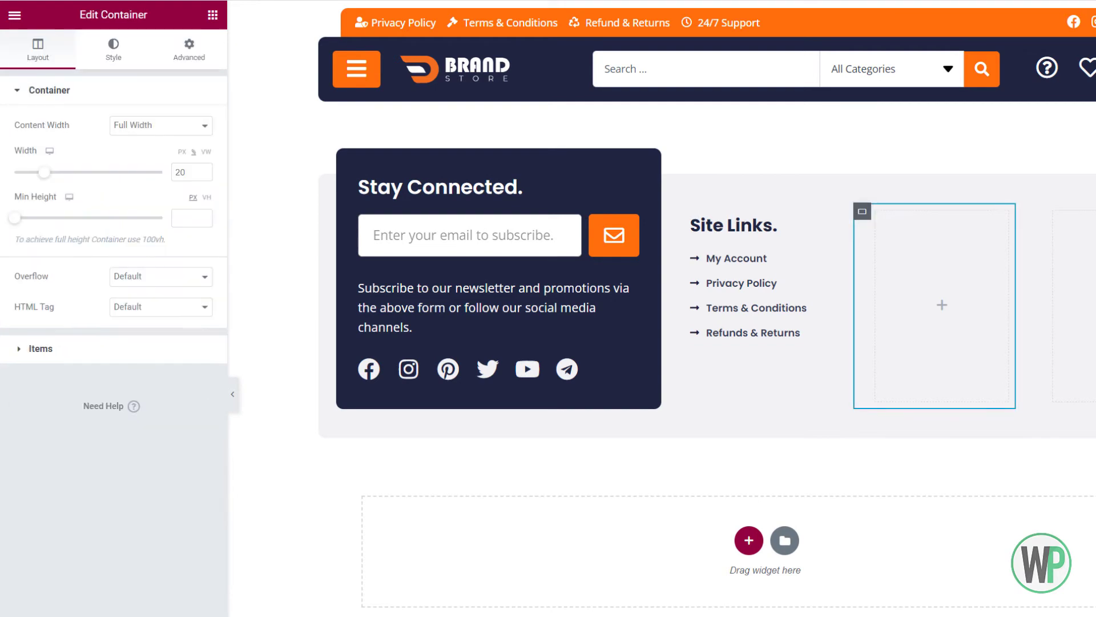
click(1065, 308)
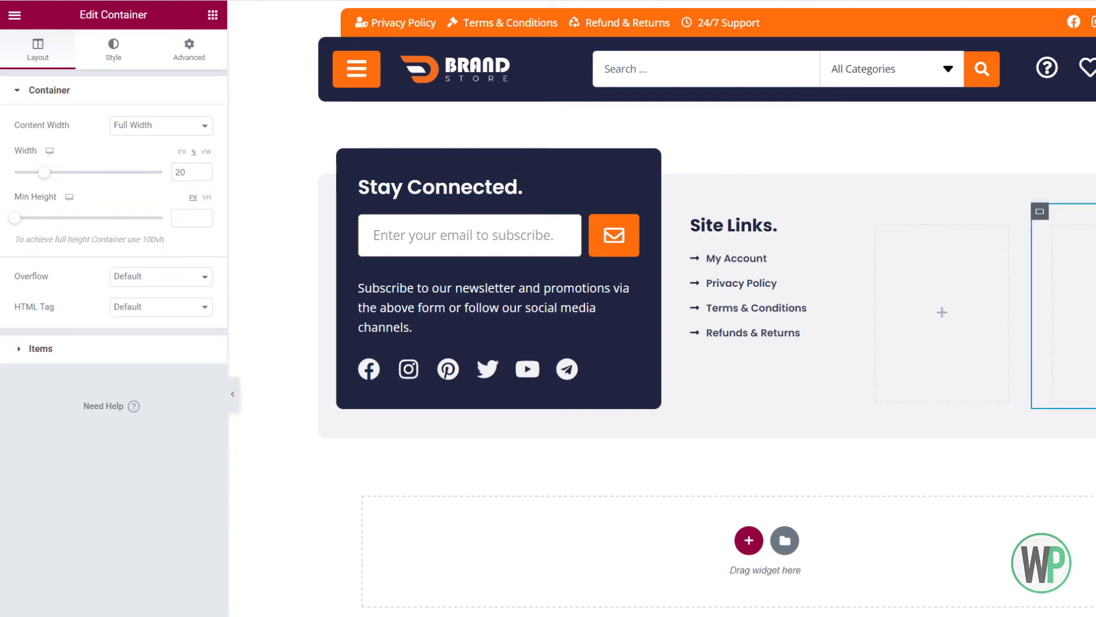
- Copy the Site Links heading into both empty footer columns
right_click(737, 225)
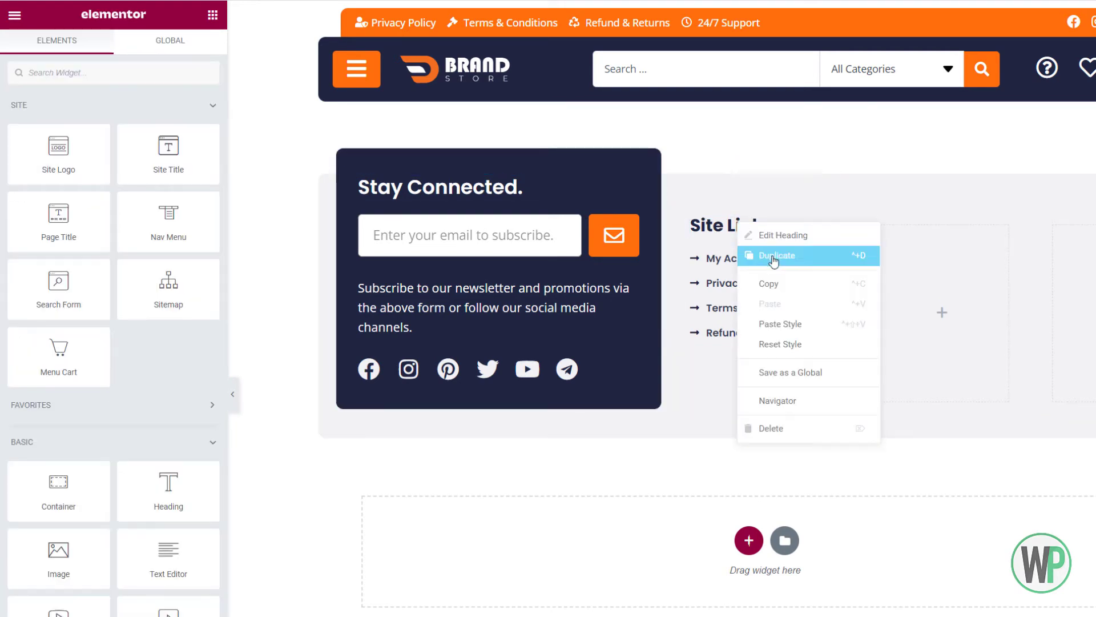
click(785, 280)
right_click(885, 254)
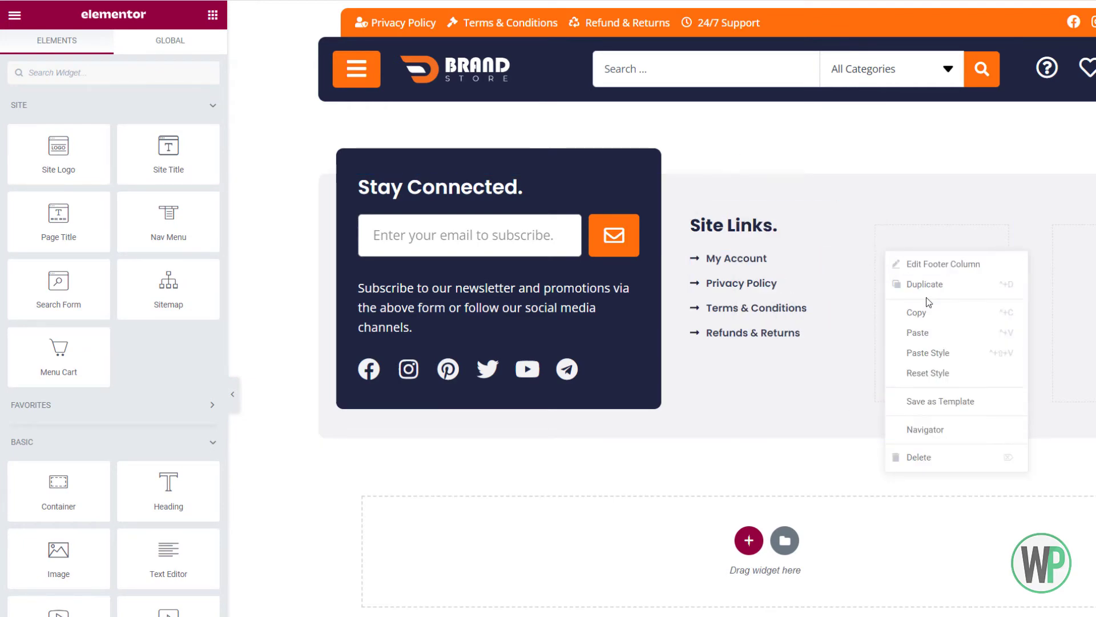
click(942, 333)
right_click(1068, 255)
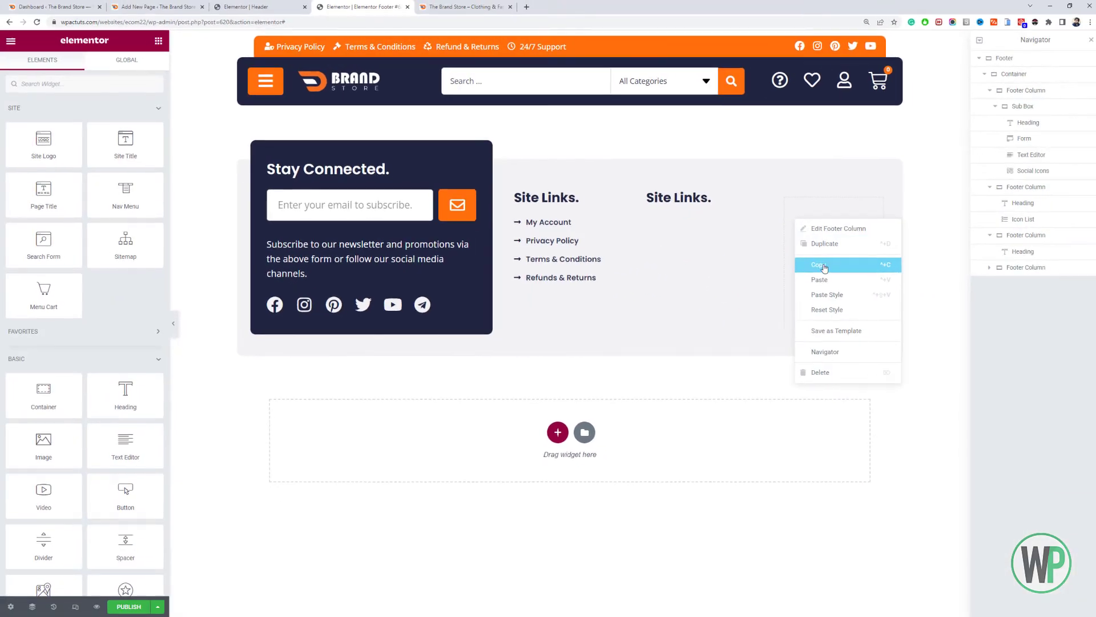
click(810, 279)
- Copy the Site Links icon list into the neighbouring footer column
right_click(563, 254)
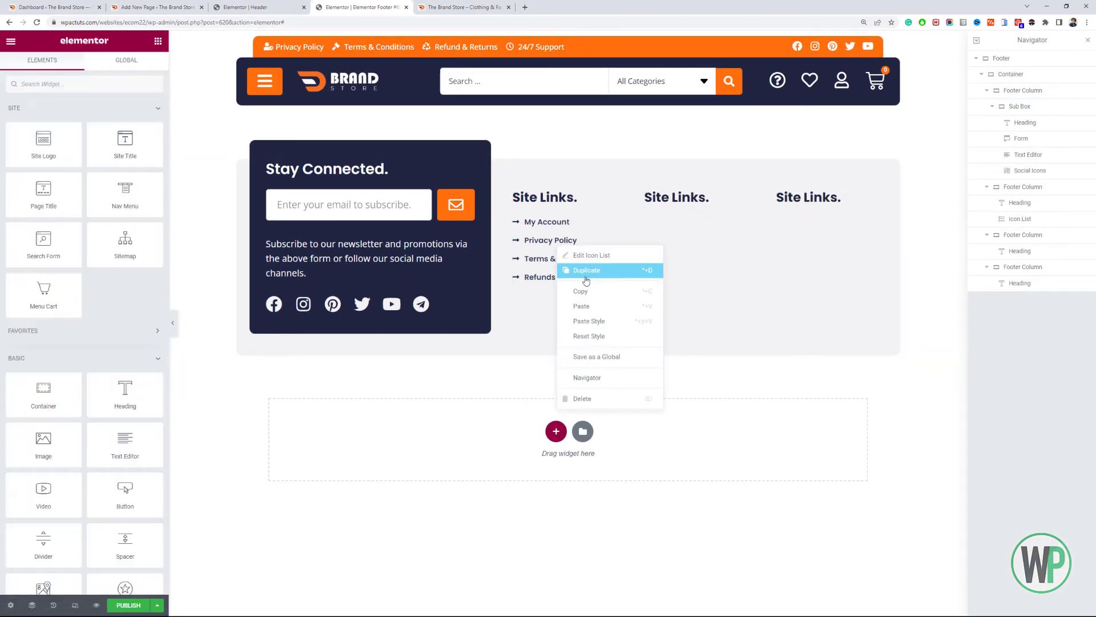
click(609, 292)
right_click(685, 276)
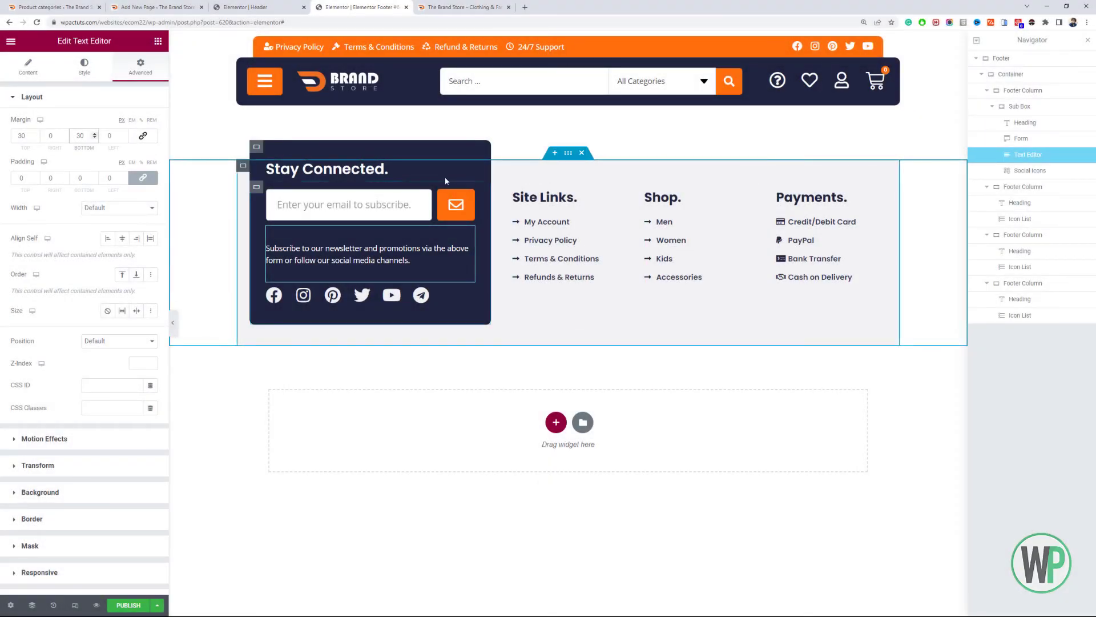
- Add a new single container below the footer columns and rename it "Lower Footer"
click(555, 421)
click(431, 450)
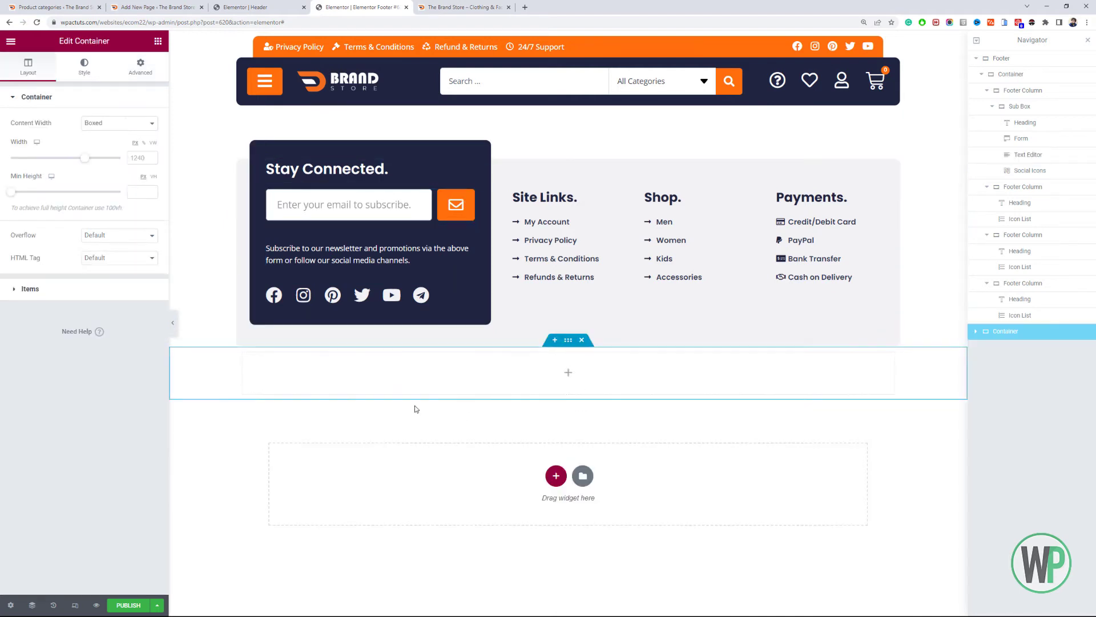
click(155, 40)
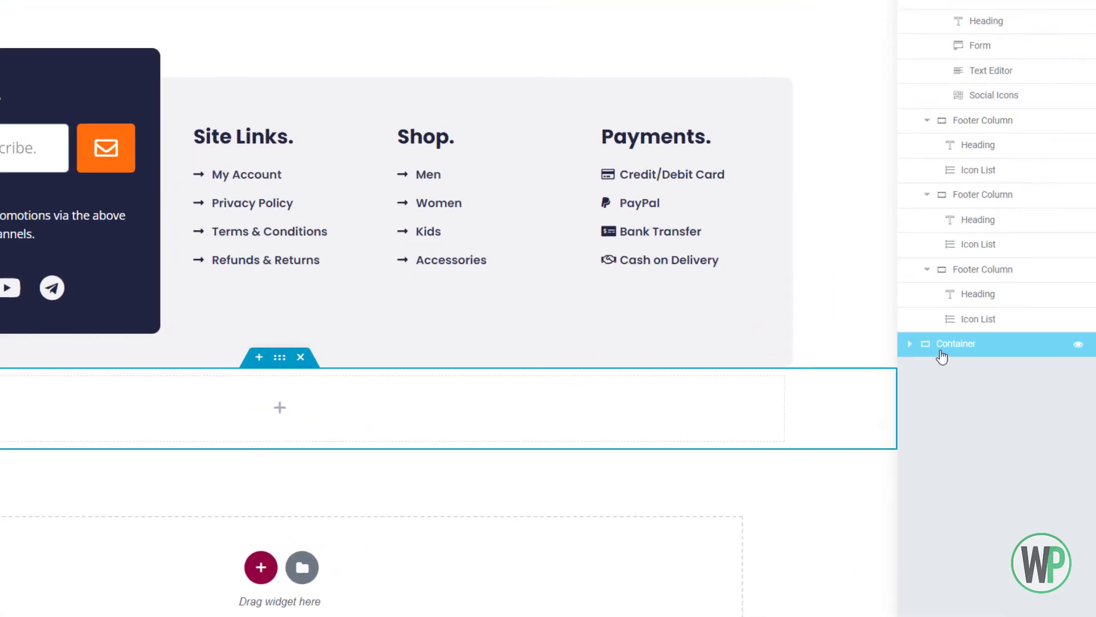
double_click(939, 354)
text(Lower Footer)
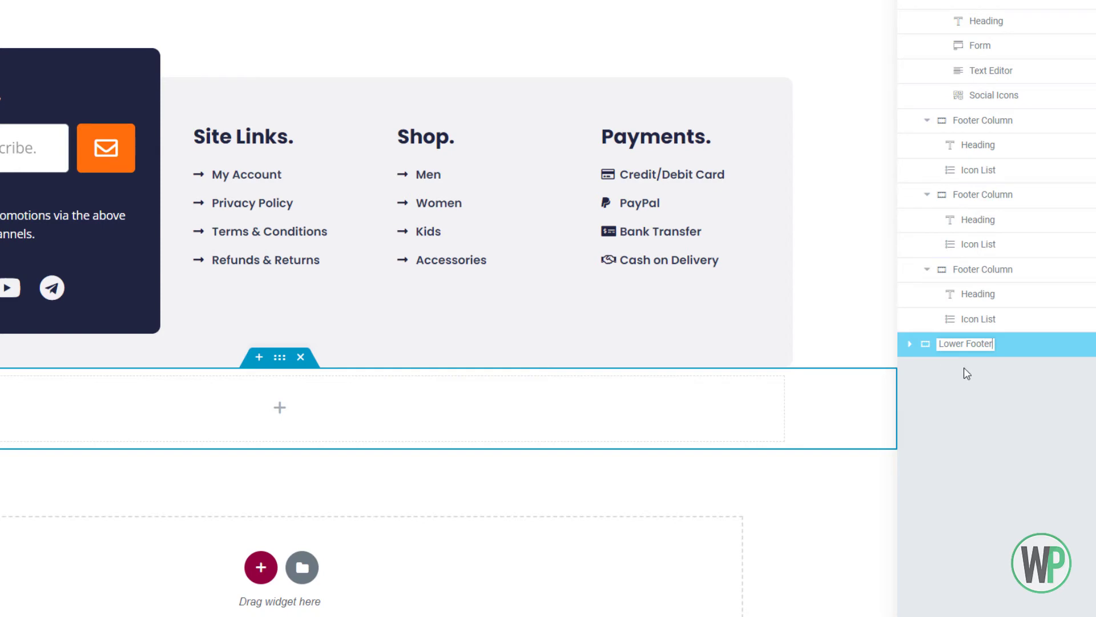
key(Return)
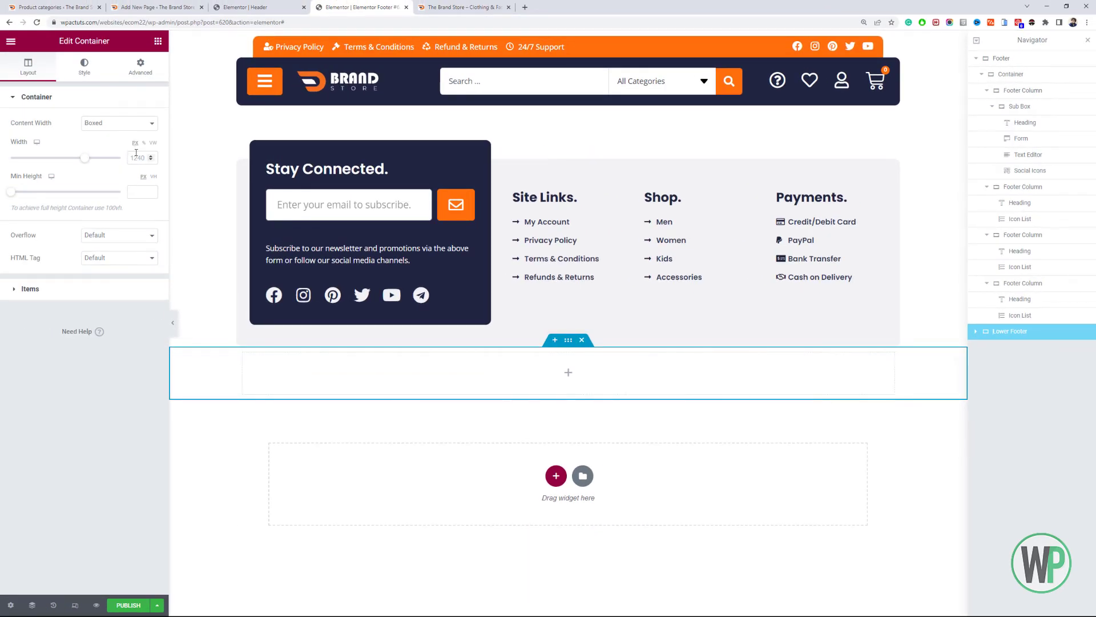
- Insert a container inside Lower Footer and set its content width to Full Width at 90%
click(156, 43)
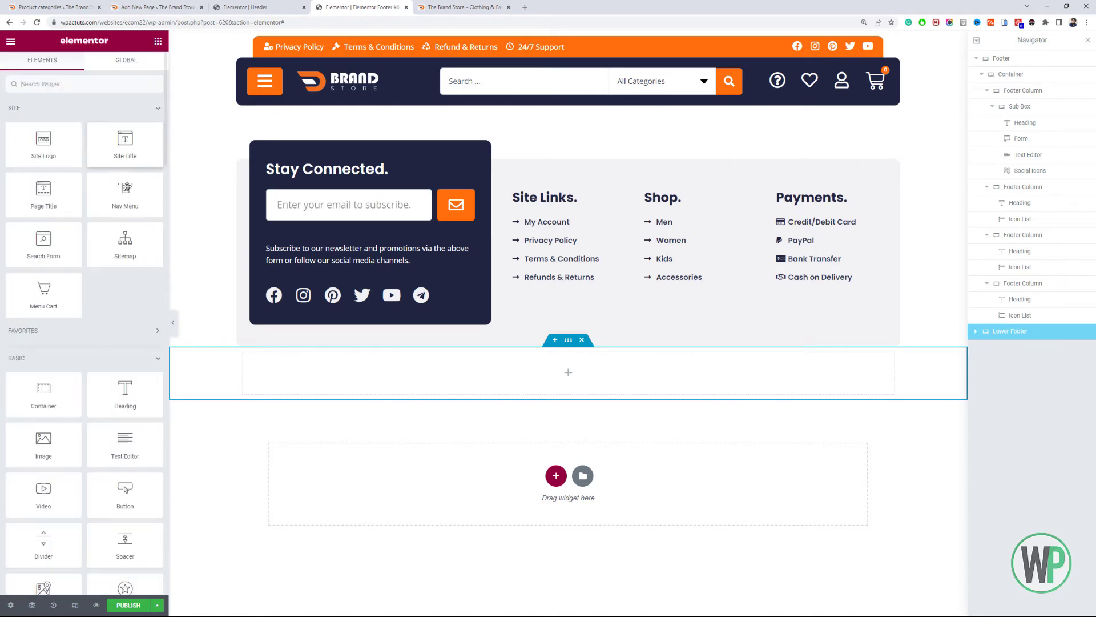
drag(43, 394, 281, 385)
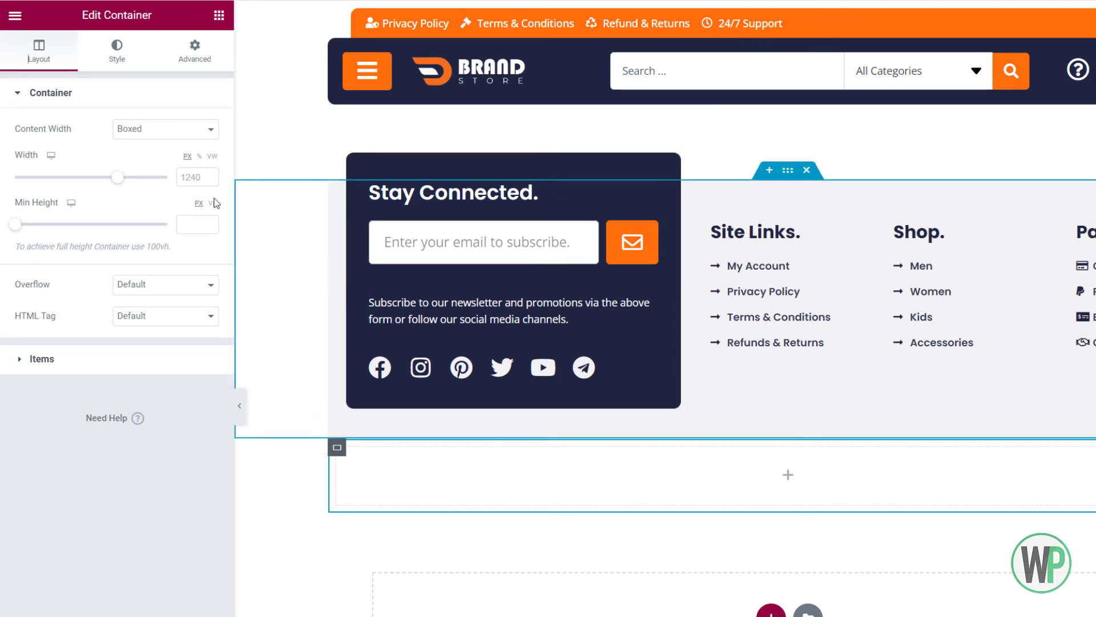
click(200, 156)
click(207, 128)
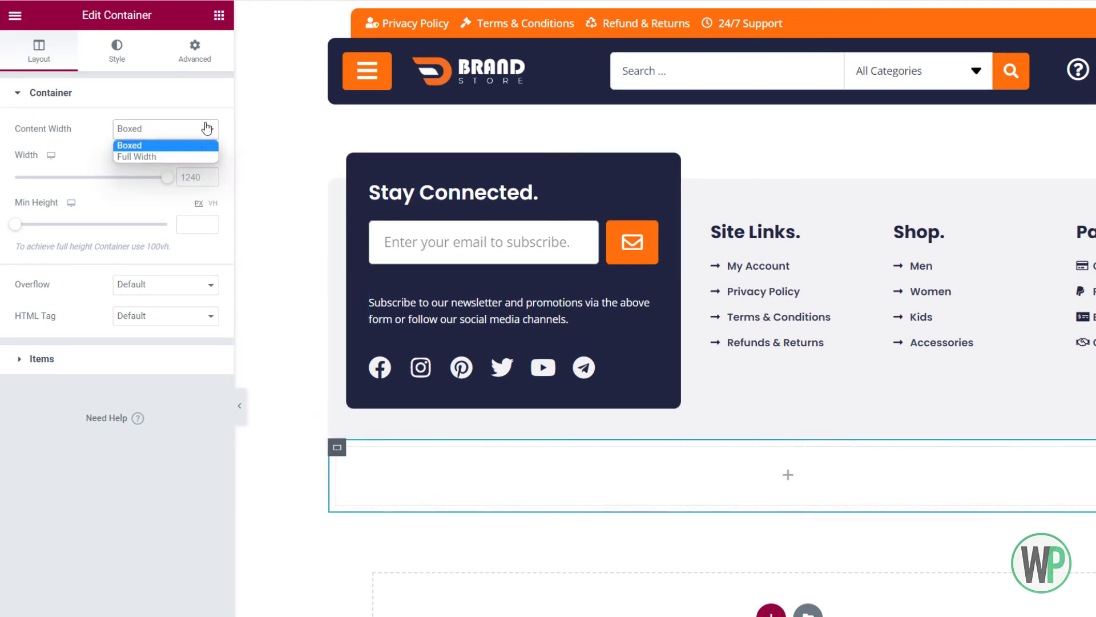
click(183, 156)
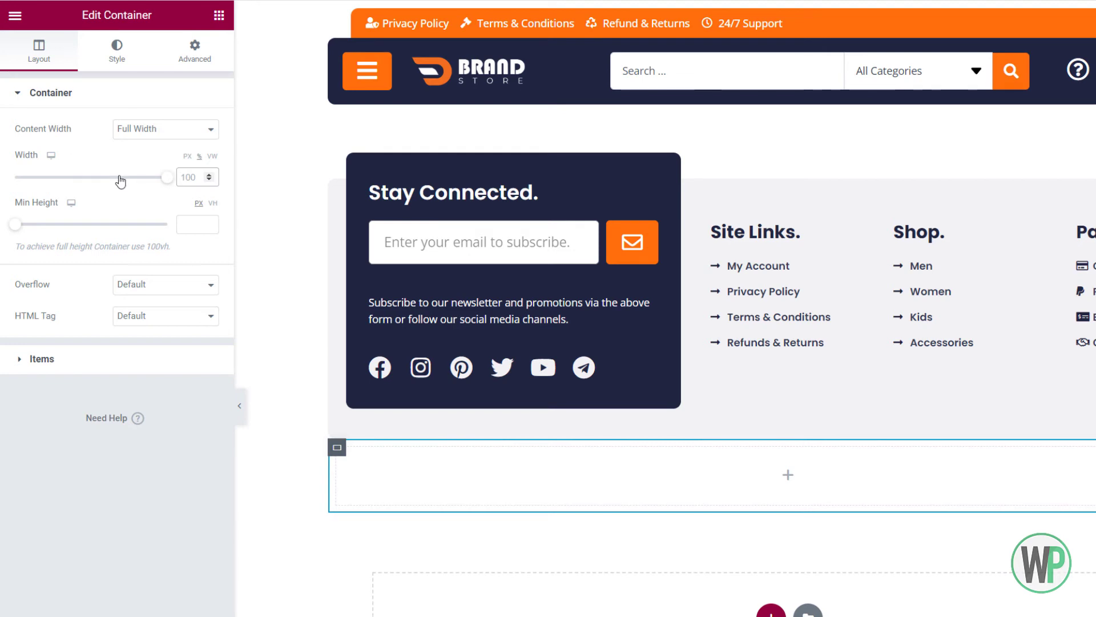
text(95)
key(BackSpace)
text(0)
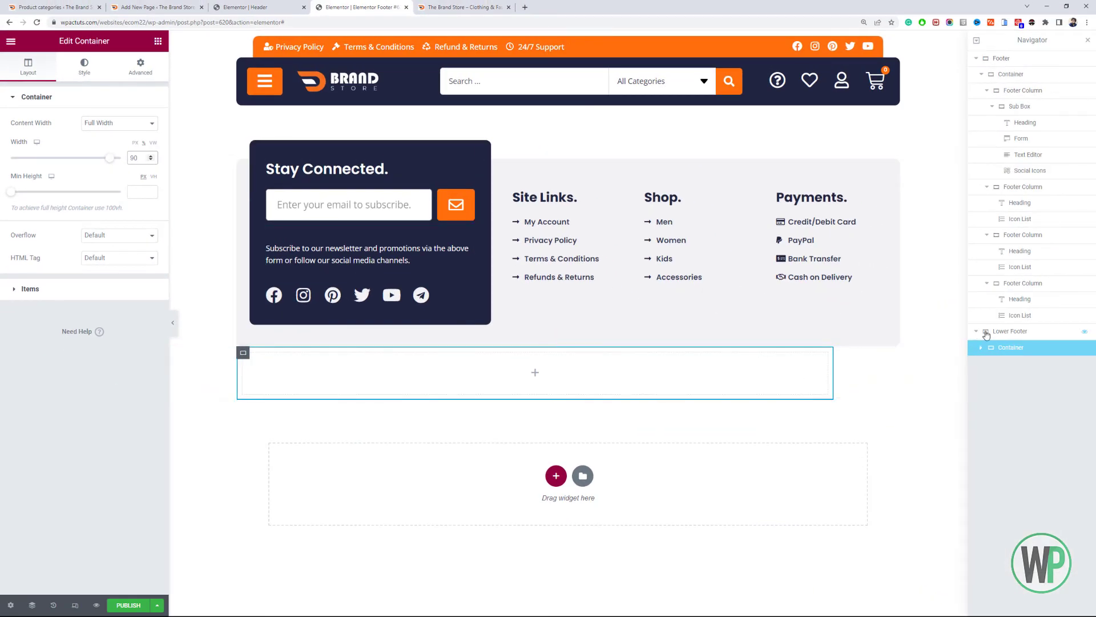
- Set the Lower Footer container's item direction to vertical column and centre its items
click(998, 332)
click(115, 289)
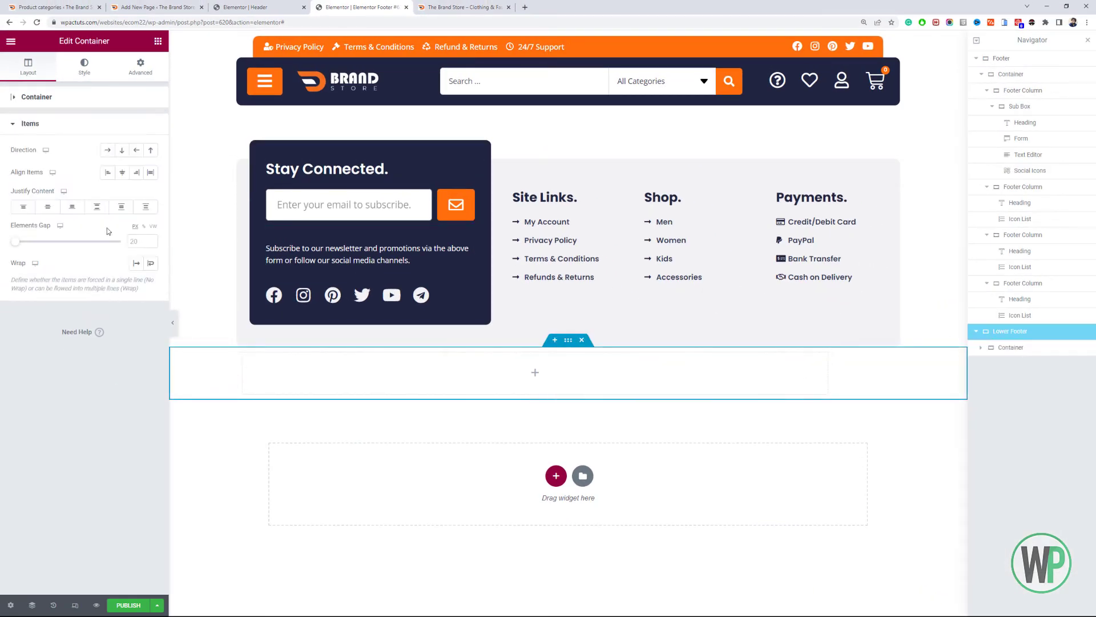
click(123, 153)
click(123, 178)
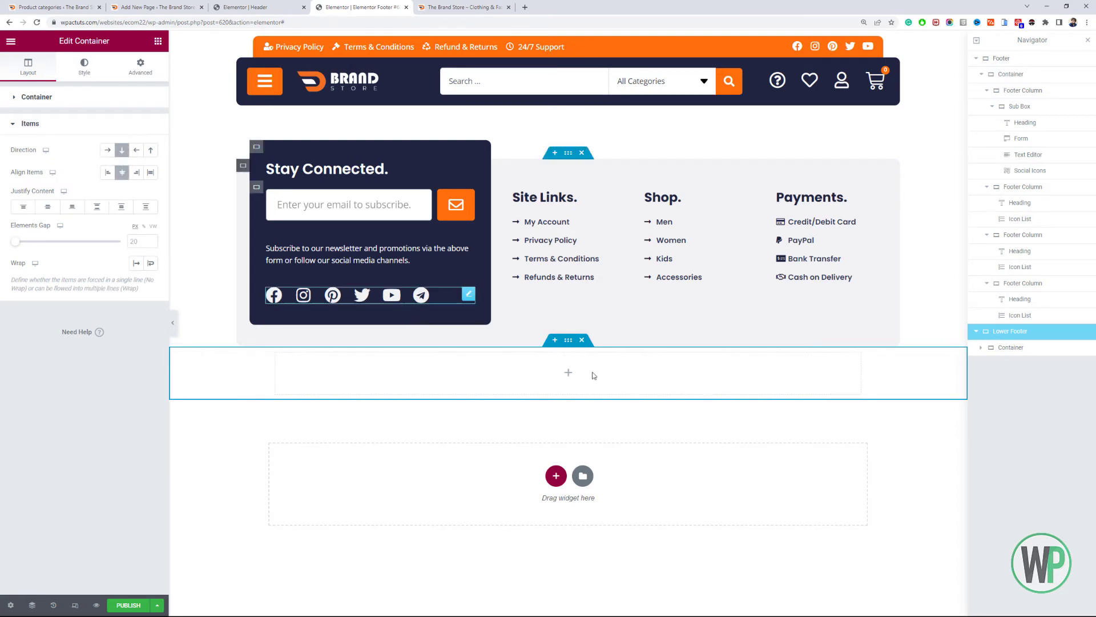
- Set the width of the container inside Lower Footer to 95%
click(1022, 347)
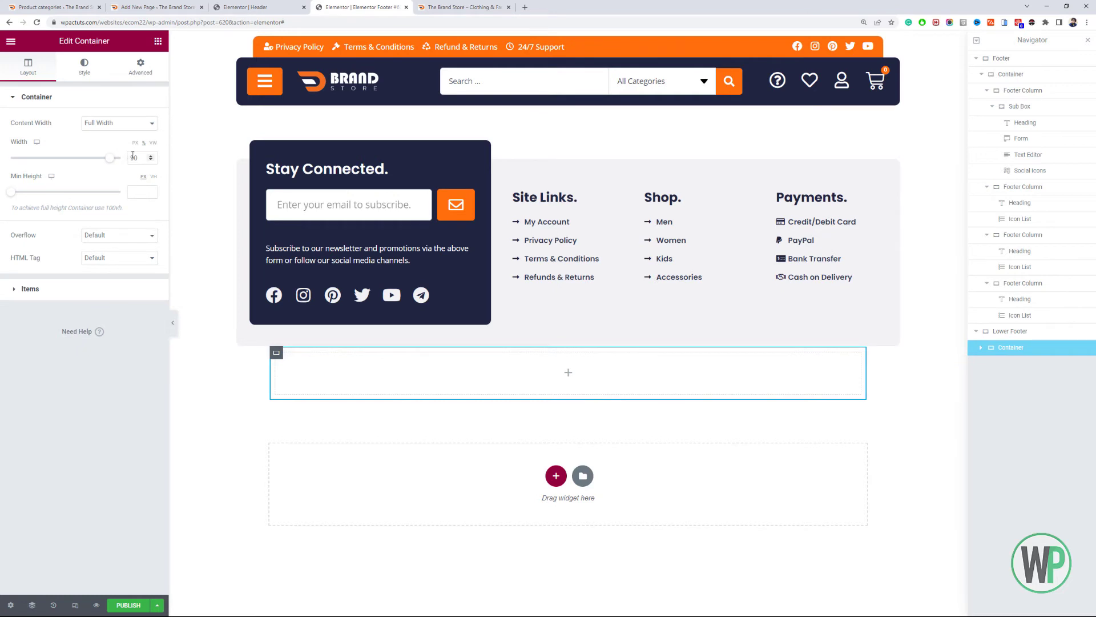
text(5)
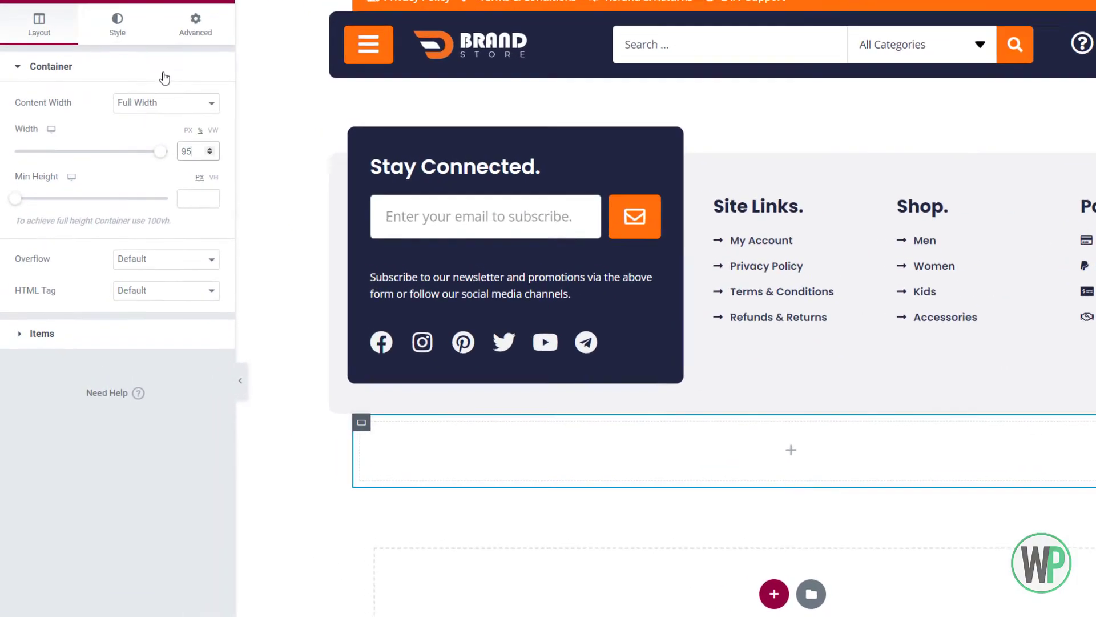
- Give the 95% wide container in Lower Footer a classic background in the global Accent color
click(84, 64)
click(175, 133)
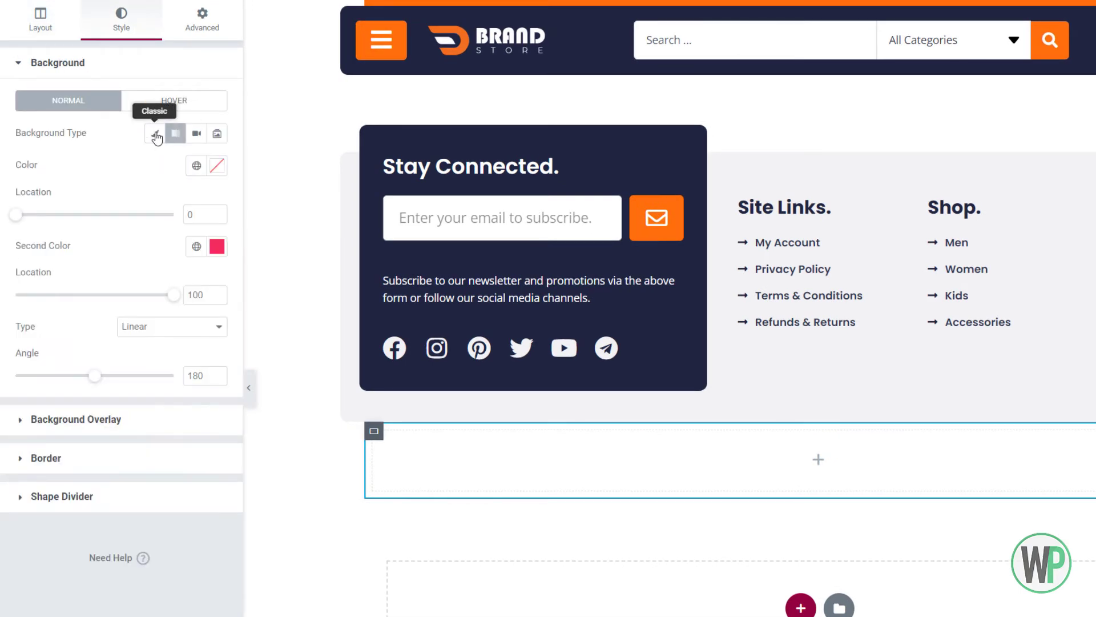
click(154, 133)
click(195, 166)
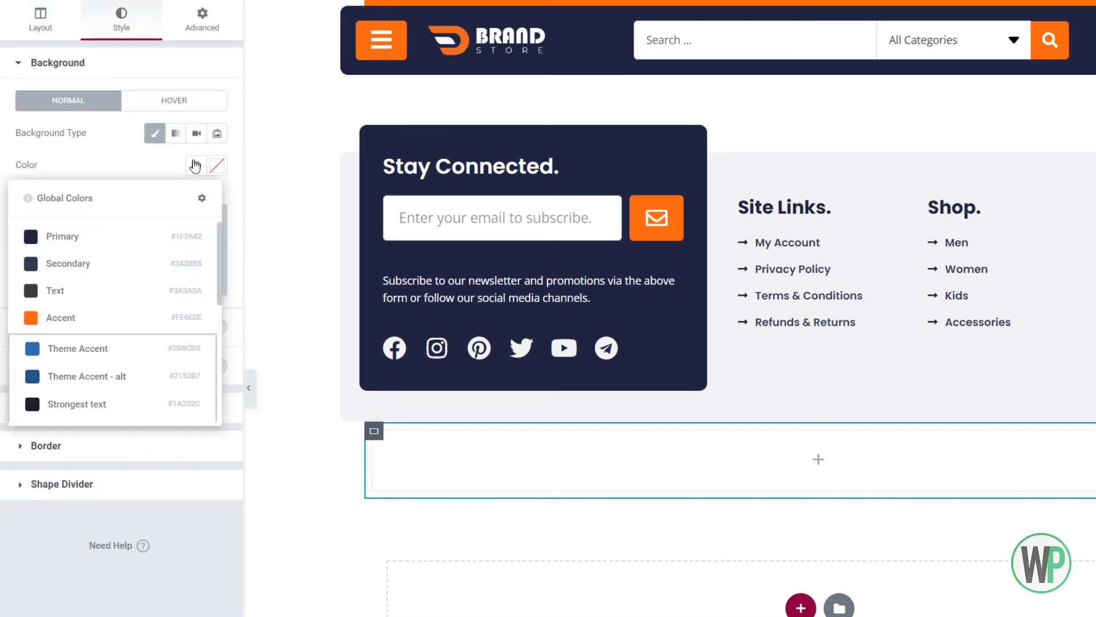
click(133, 333)
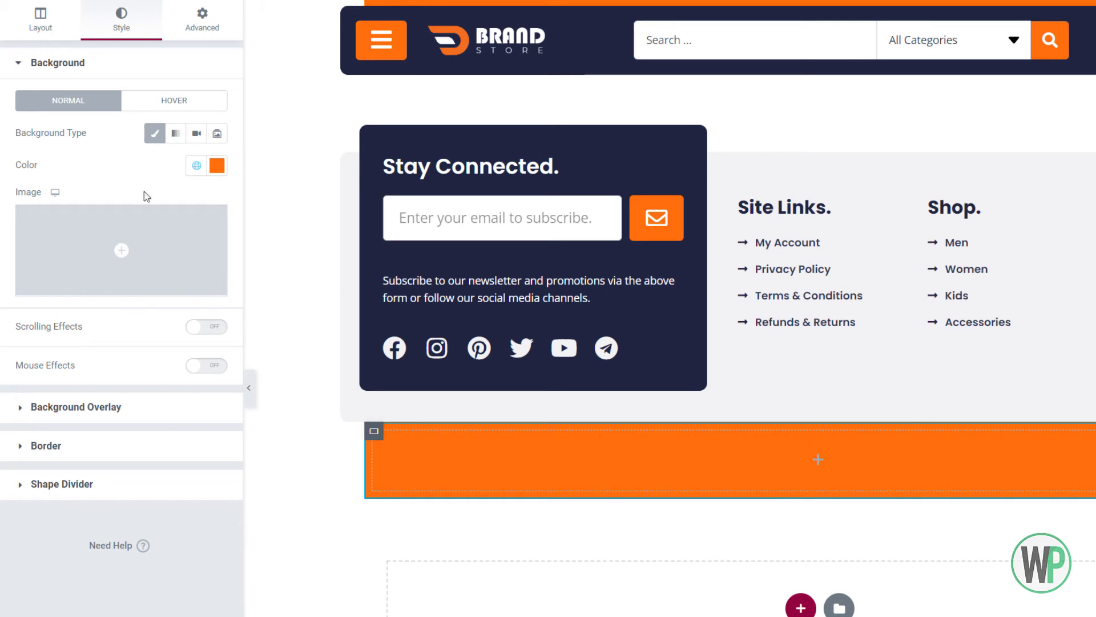
- Unlink the orange container's border radius values and set the bottom and left radii to 10 px
click(118, 444)
click(206, 260)
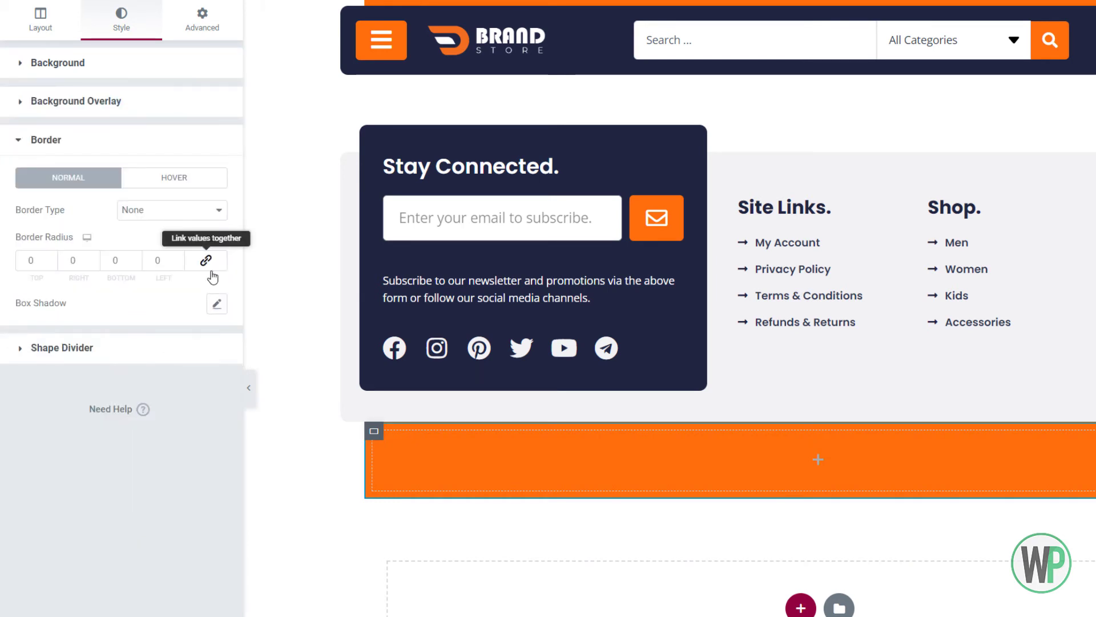
click(115, 262)
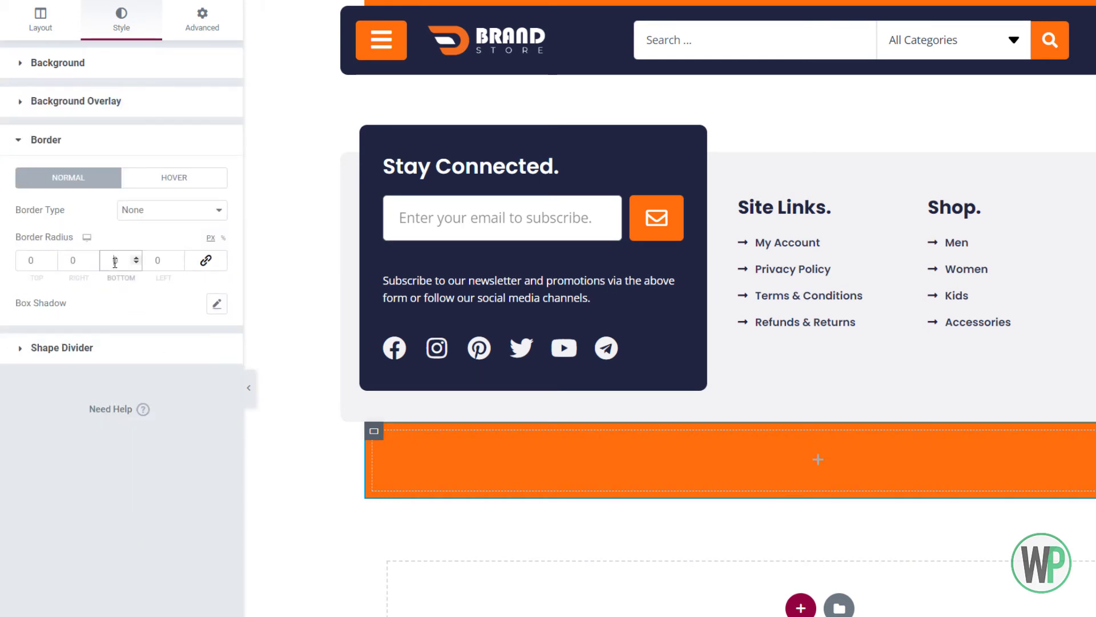
key(Tab)
text(10)
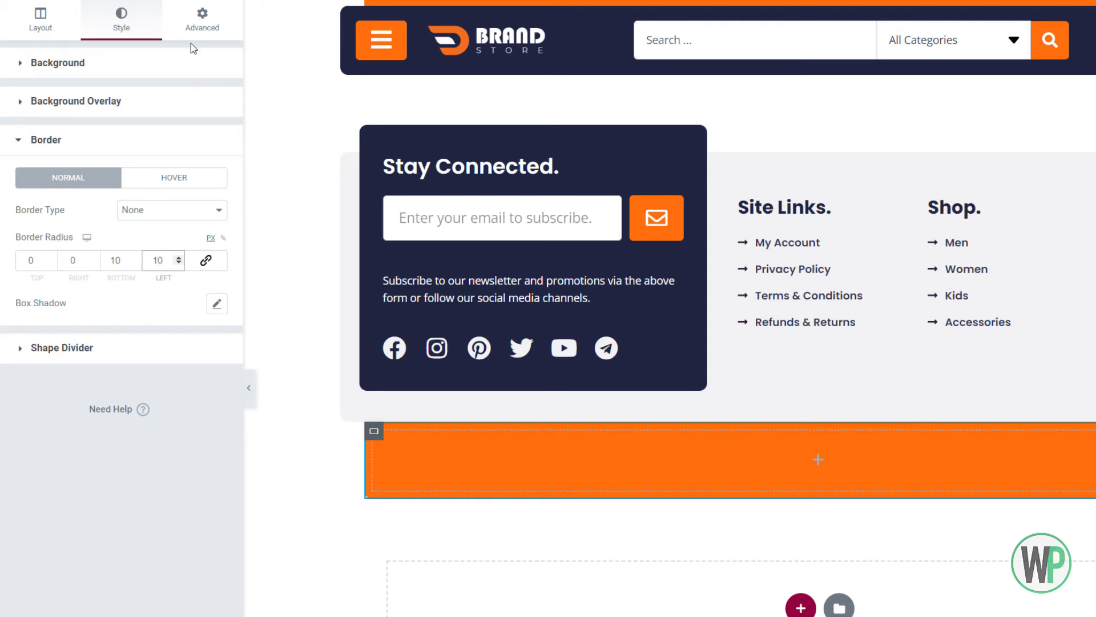
- Set the orange Lower Footer container's item alignment to Center
click(238, 5)
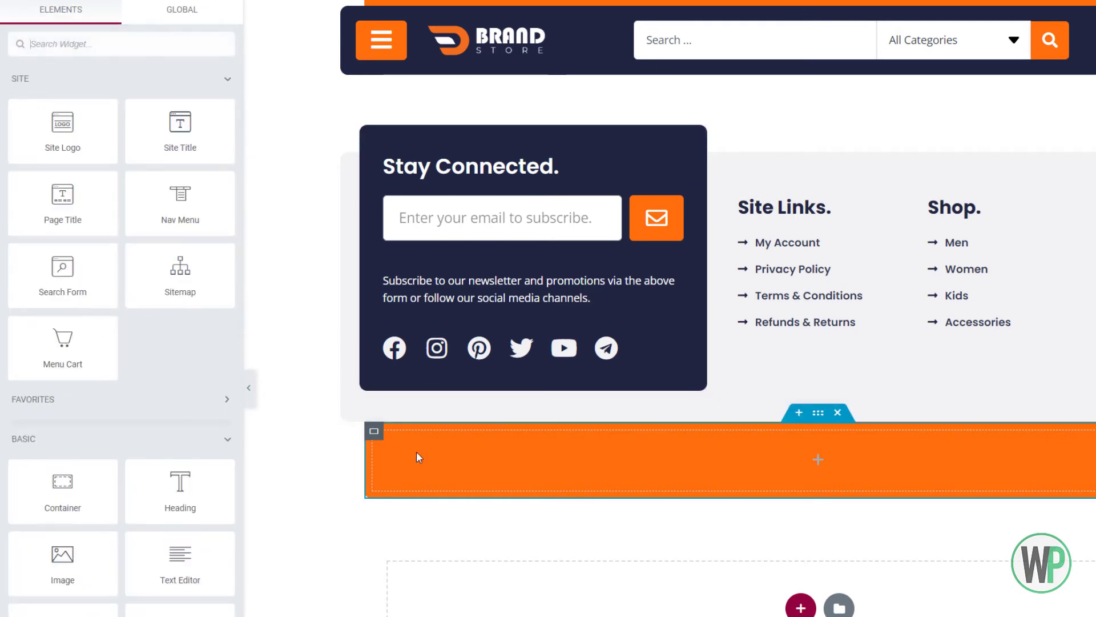
click(347, 276)
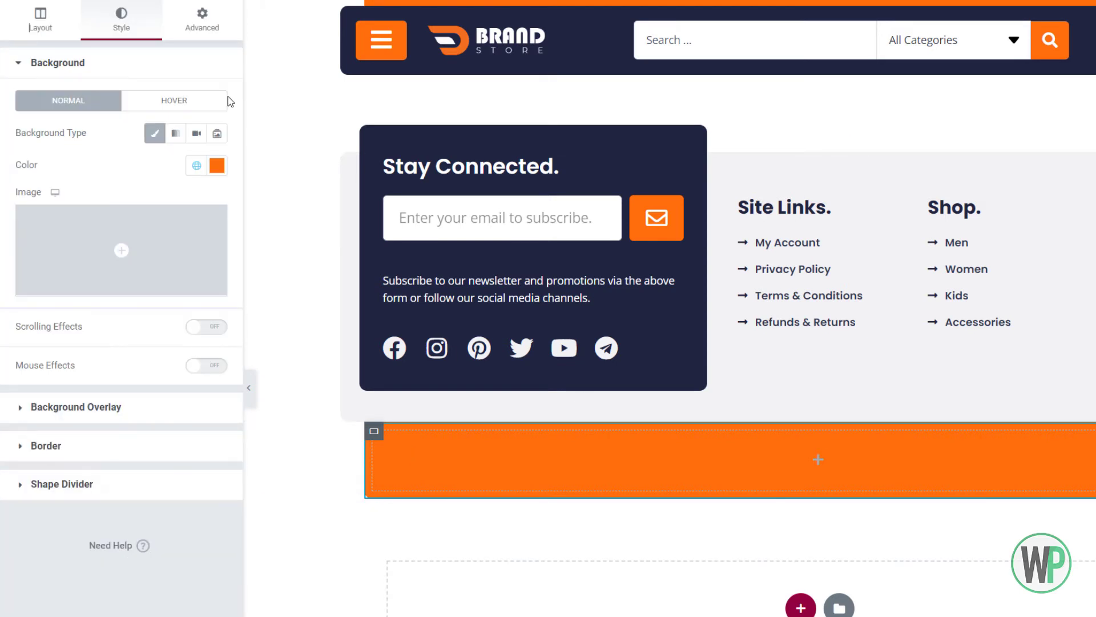
click(40, 20)
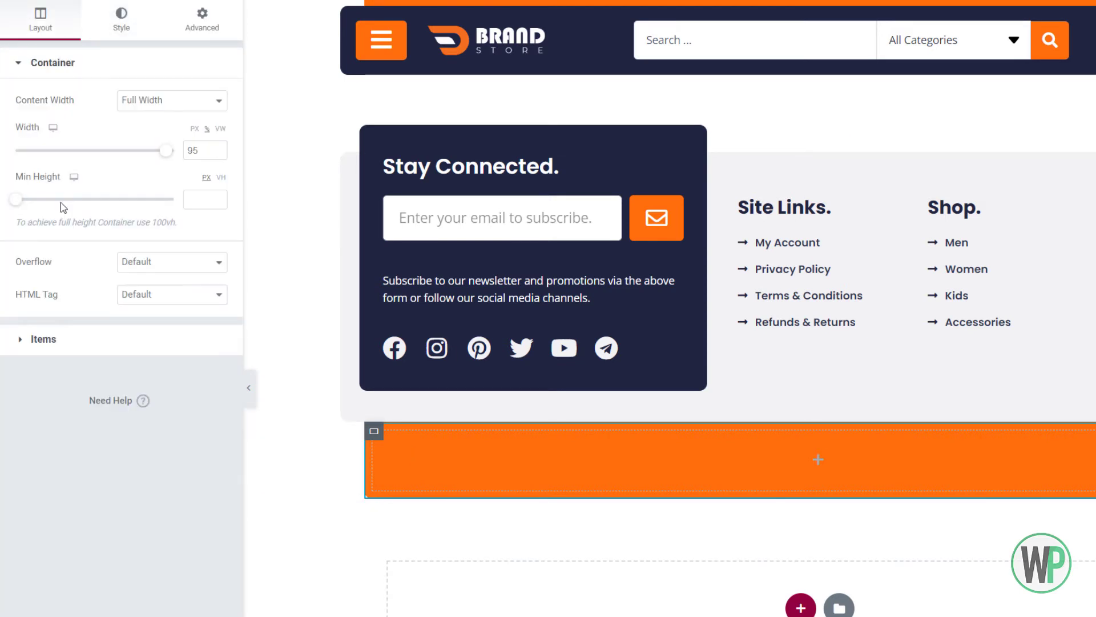
click(65, 340)
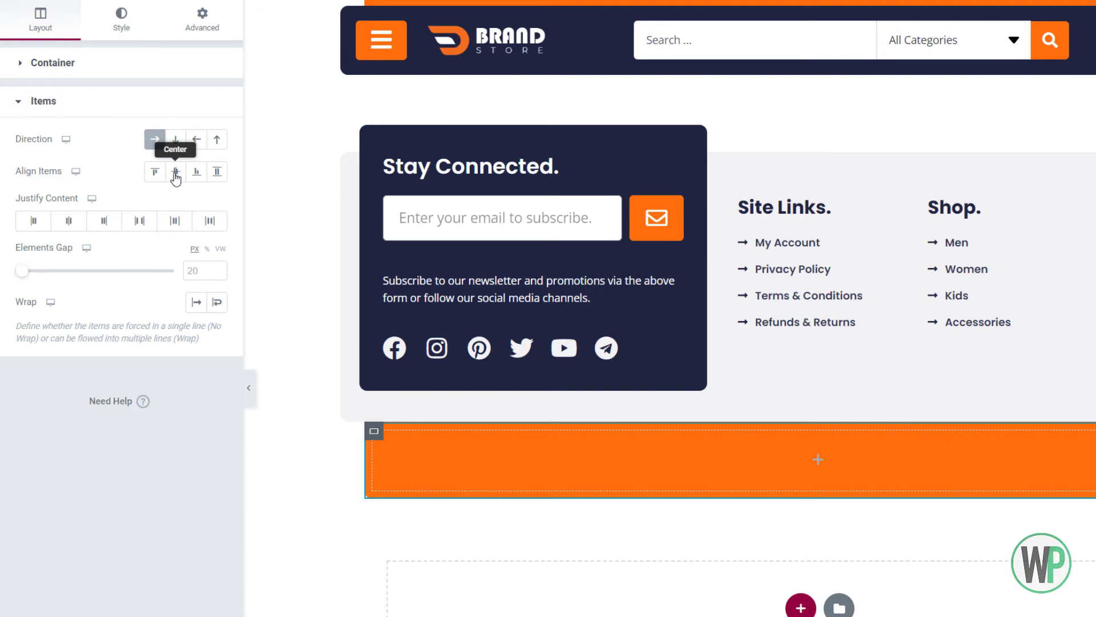
click(175, 174)
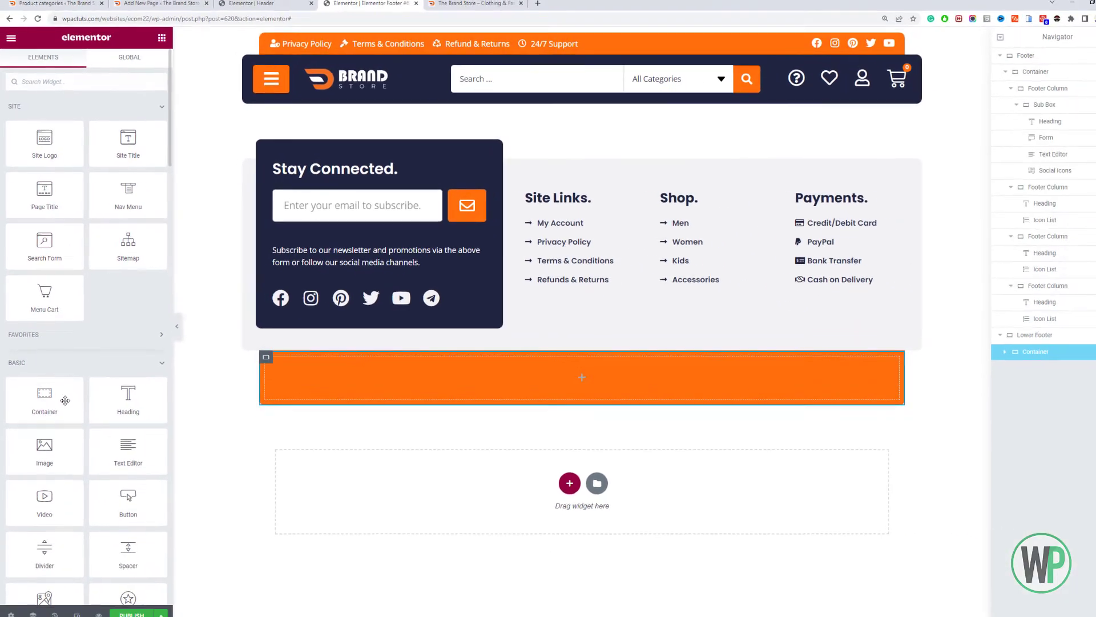
- Insert a container inside the orange container and duplicate it to form two side-by-side columns
drag(65, 400, 296, 389)
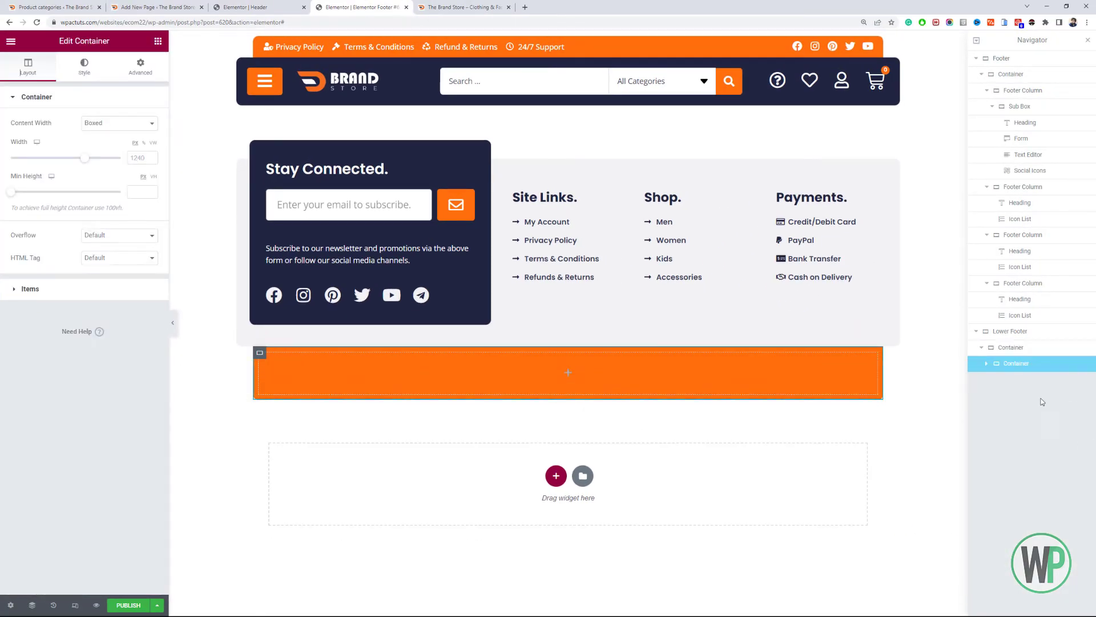
right_click(1002, 355)
click(981, 380)
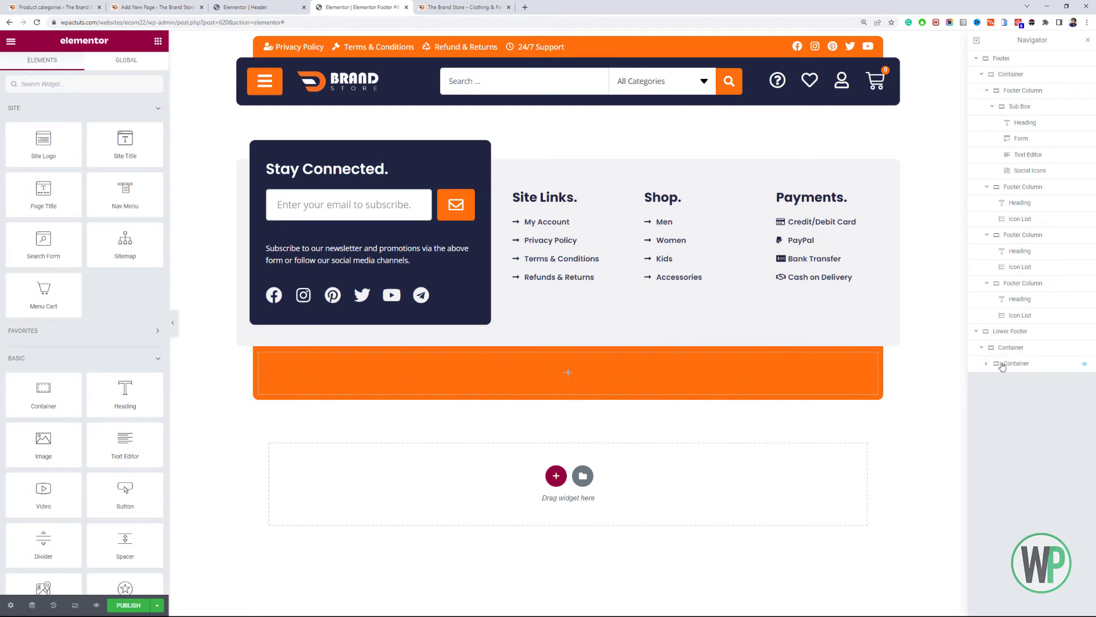
right_click(1001, 366)
click(1013, 393)
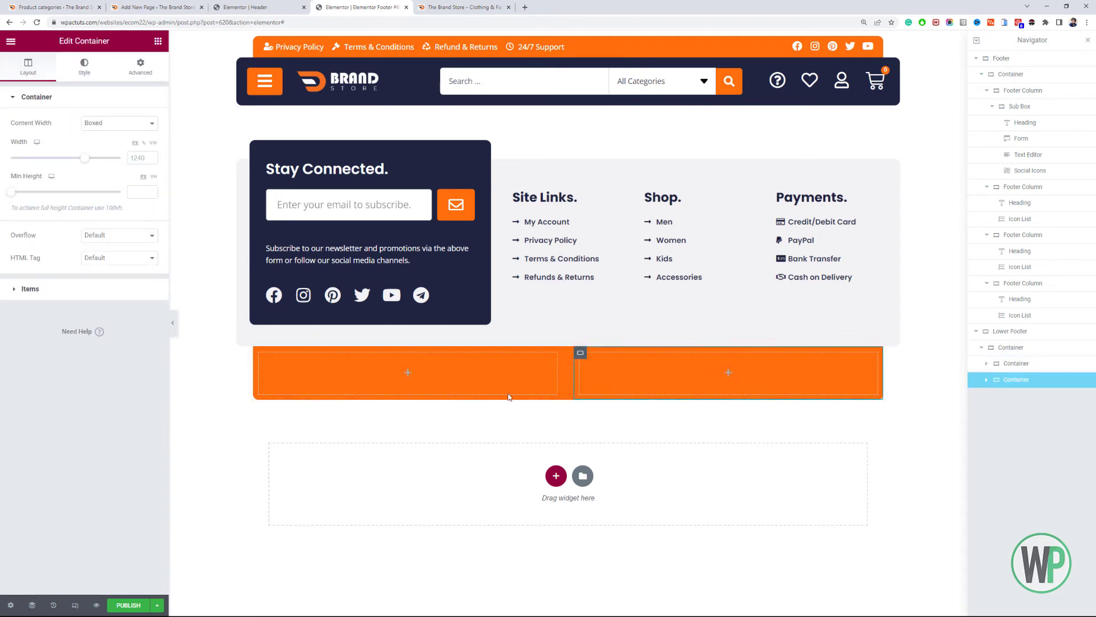
- Find the Icon List widget and add it to the first inner container of the orange bar
click(464, 382)
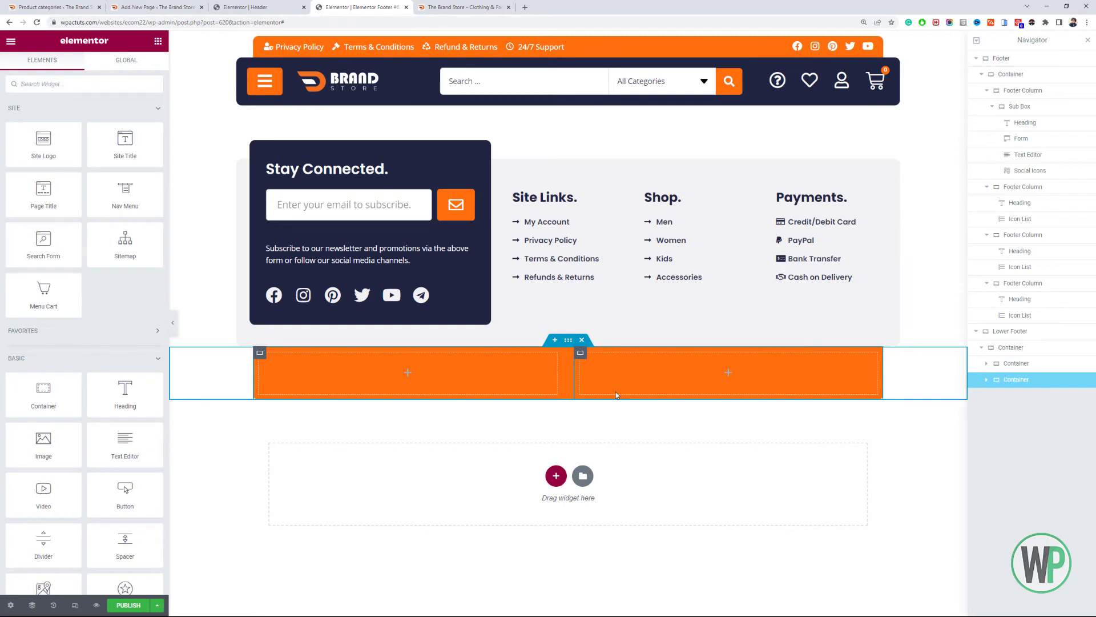
click(1019, 364)
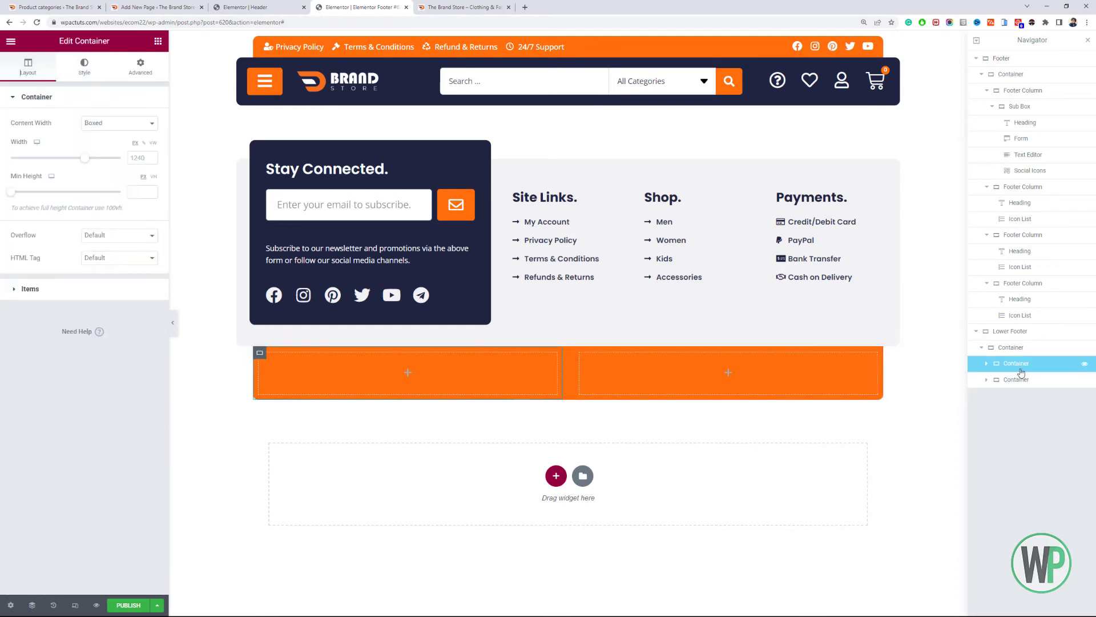
click(986, 366)
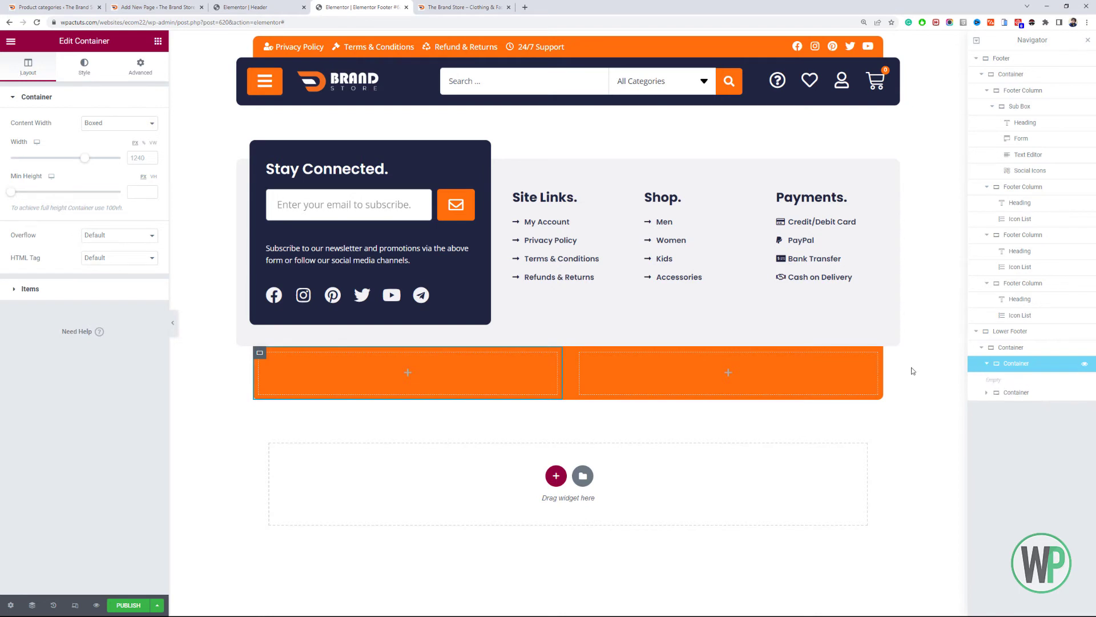
click(158, 41)
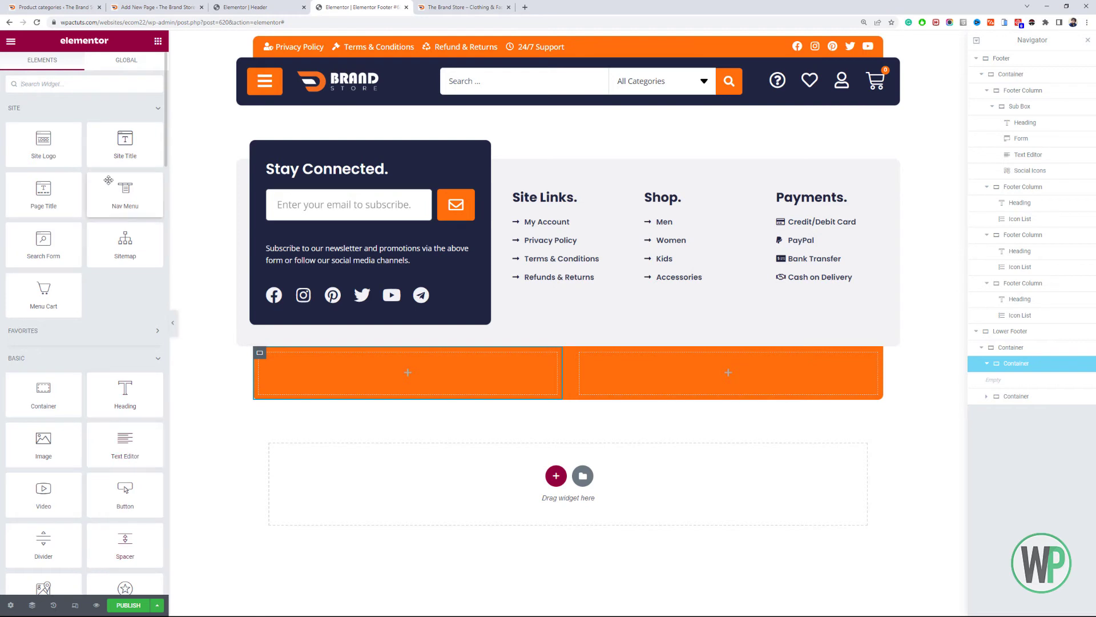
text(ico)
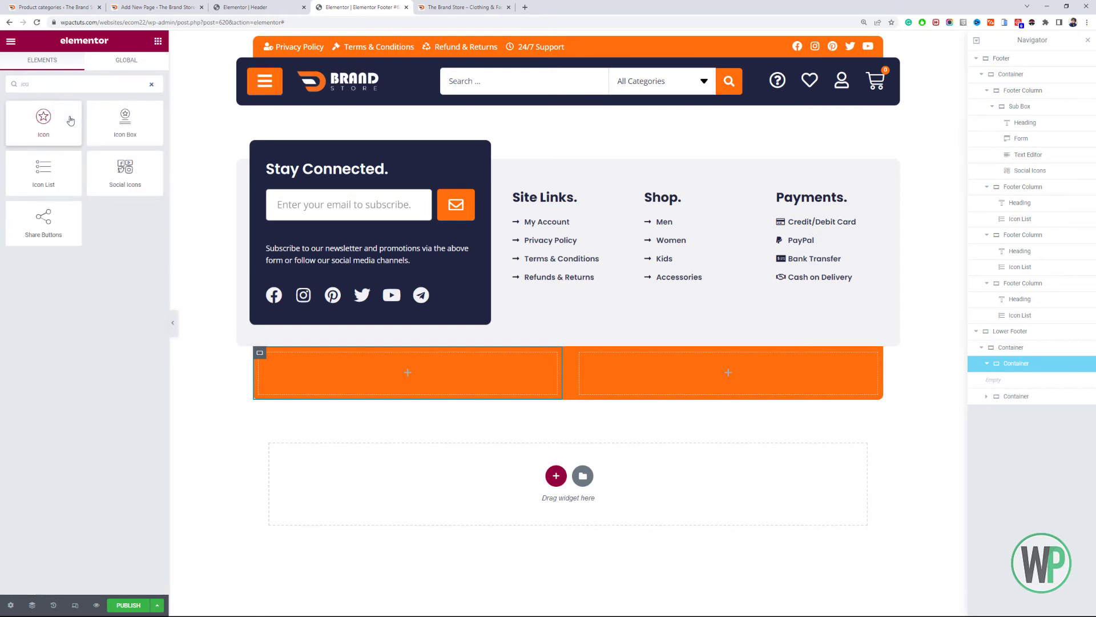
drag(43, 171, 283, 372)
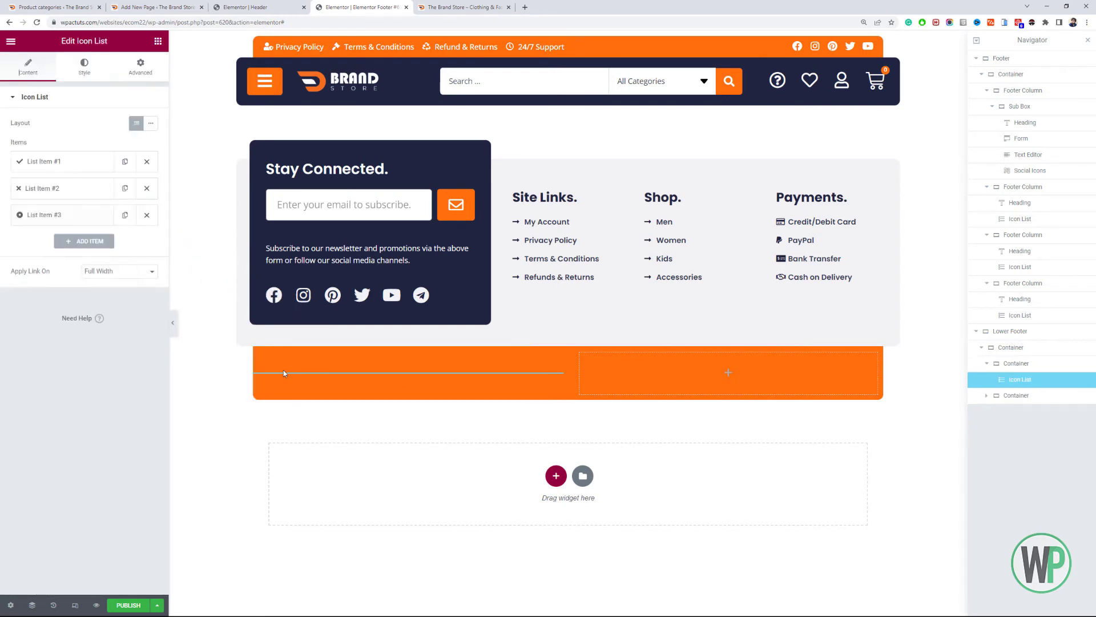
- Set the icon list to inline layout and delete its second and third items
click(151, 123)
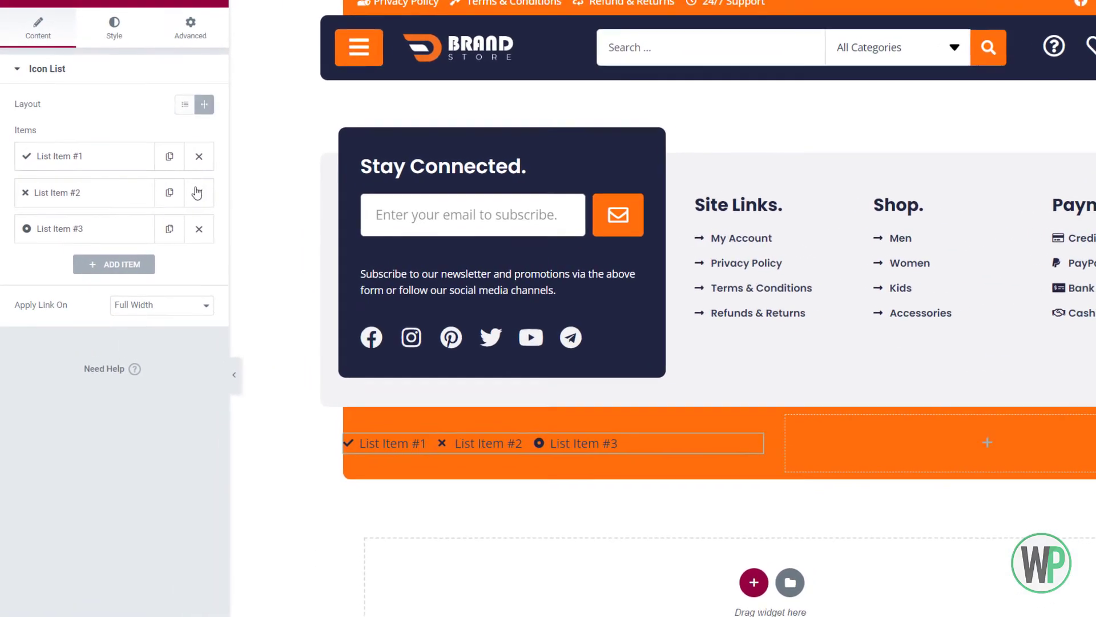
click(199, 192)
click(199, 194)
- Remove the icon from the remaining list item and set its text to "Blog"
click(154, 163)
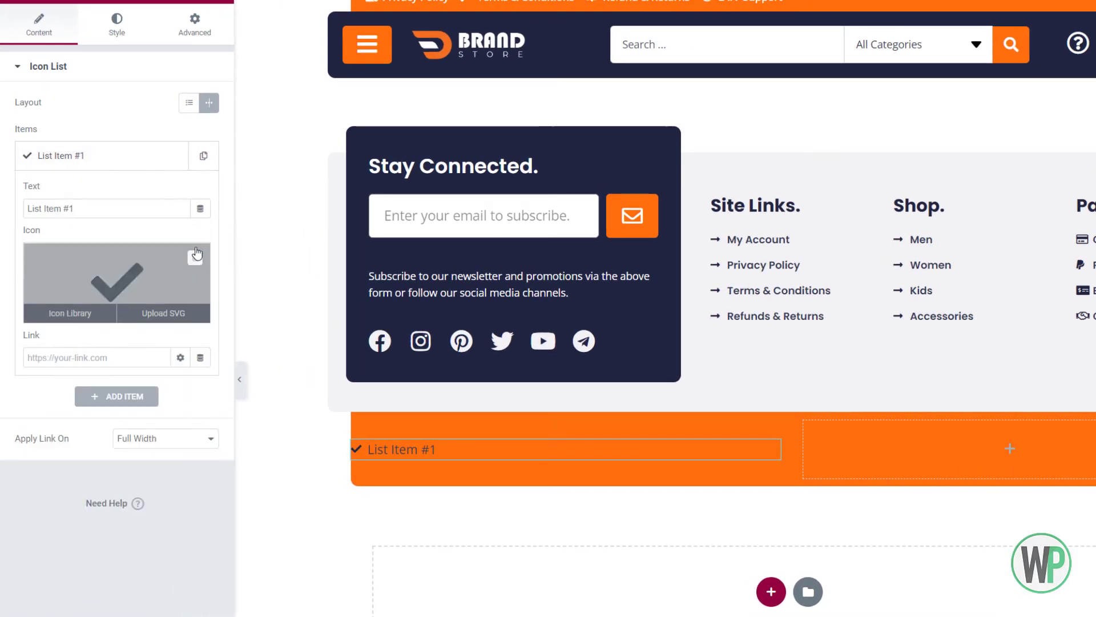
click(196, 255)
triple_click(160, 211)
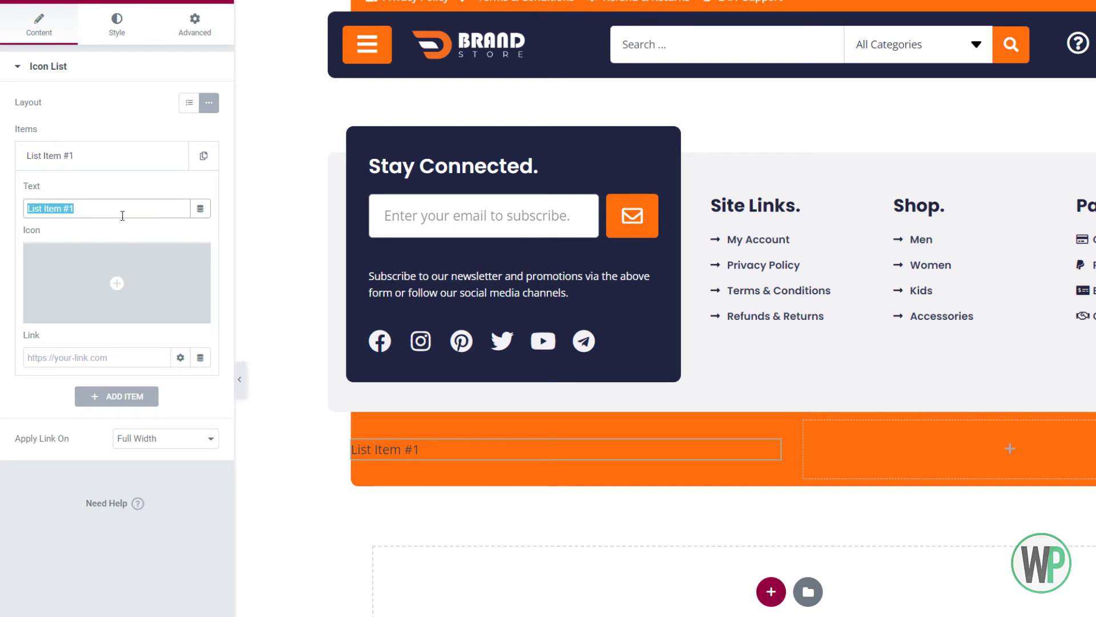
text(Blopg)
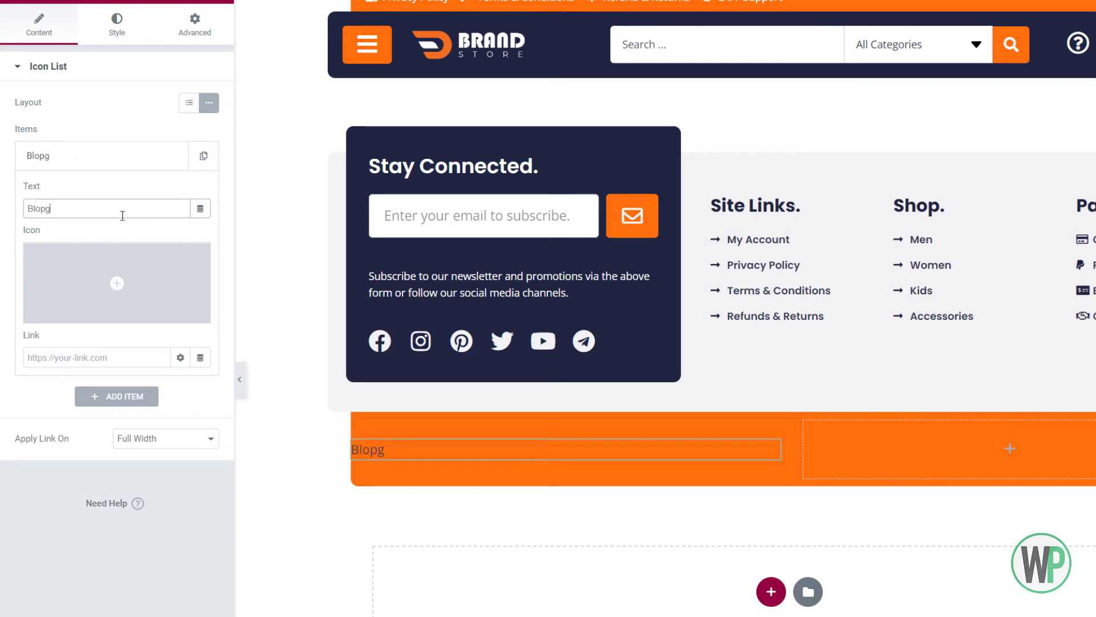
key(BackSpace)
key(BackSpace)
text(g)
- Search for "blog" as the Blog item's link and choose the site's blog page
key(Tab)
text(b)
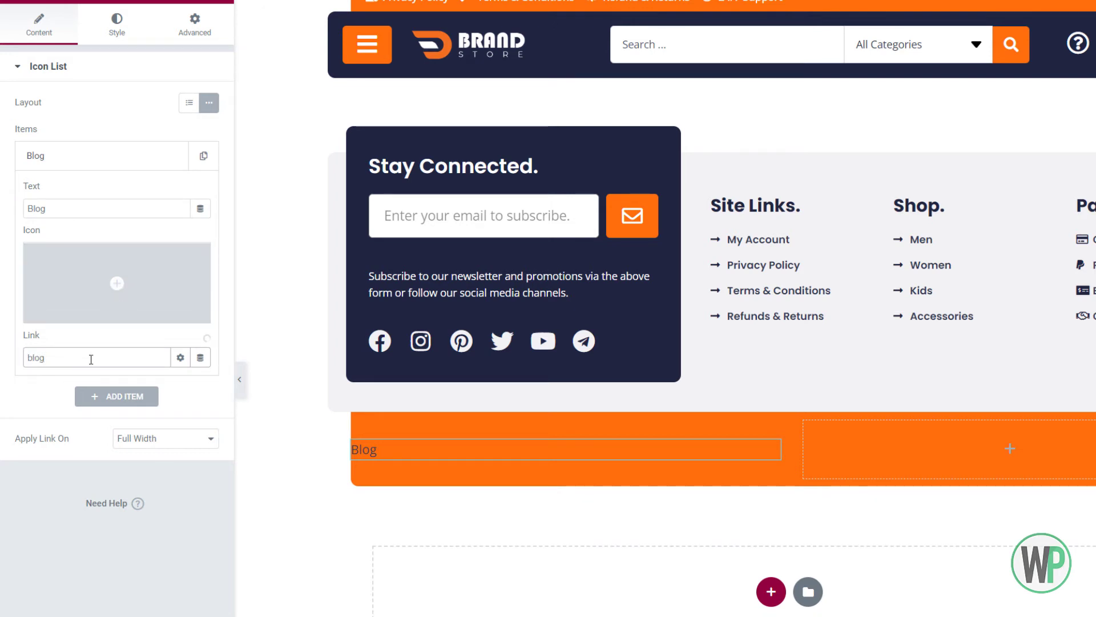
text(log)
click(81, 382)
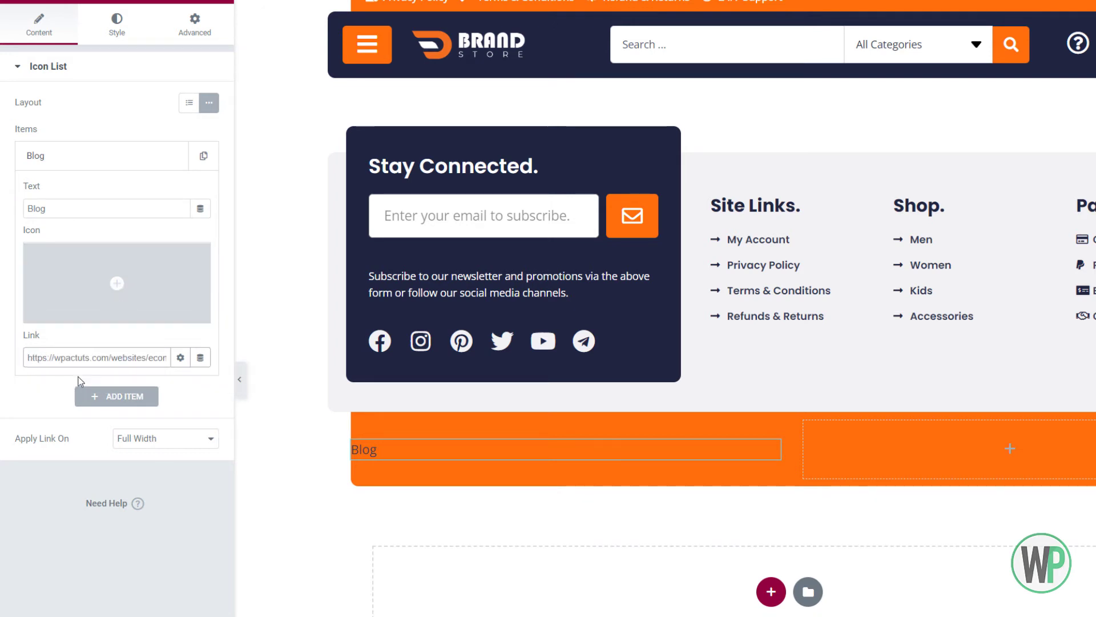
- Duplicate the Blog list item and change the copy's text to "About Us"
click(116, 396)
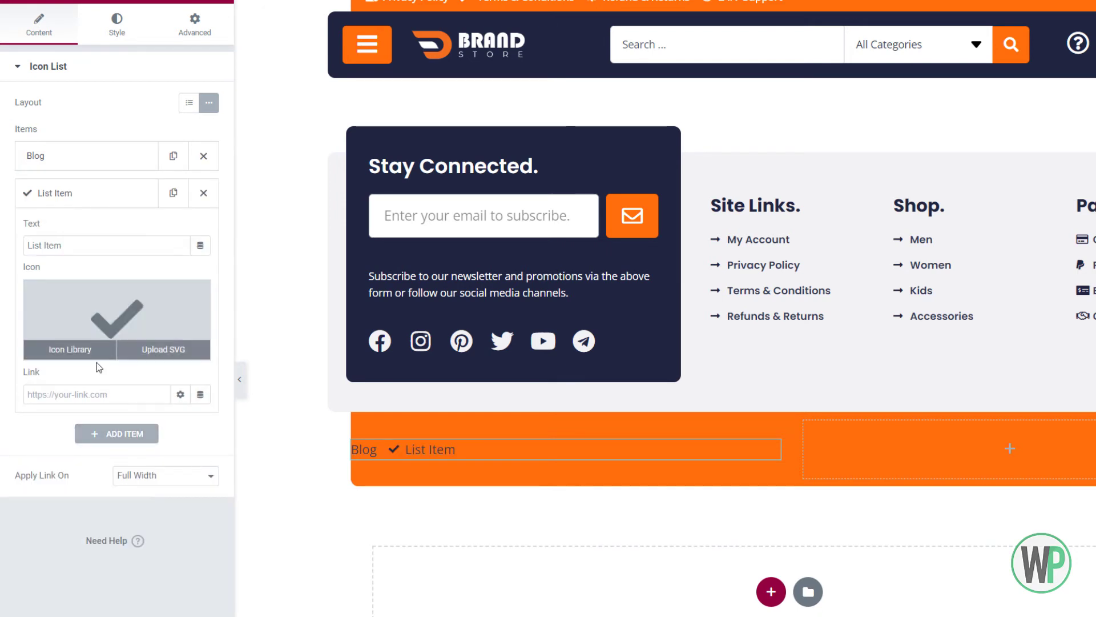
click(203, 193)
click(172, 158)
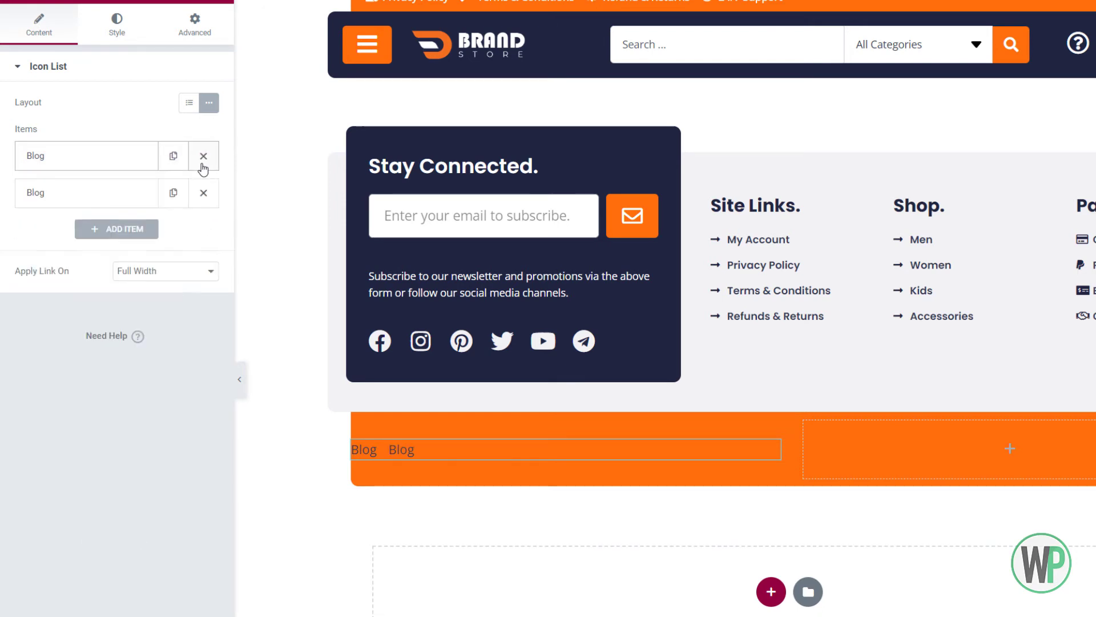
click(94, 197)
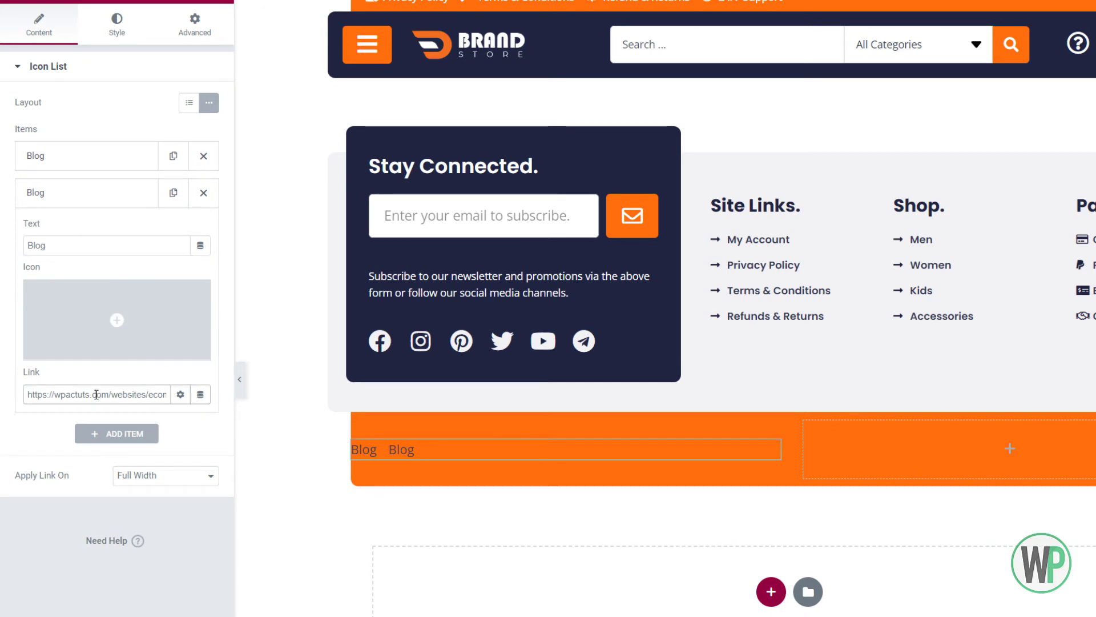
double_click(96, 394)
double_click(99, 251)
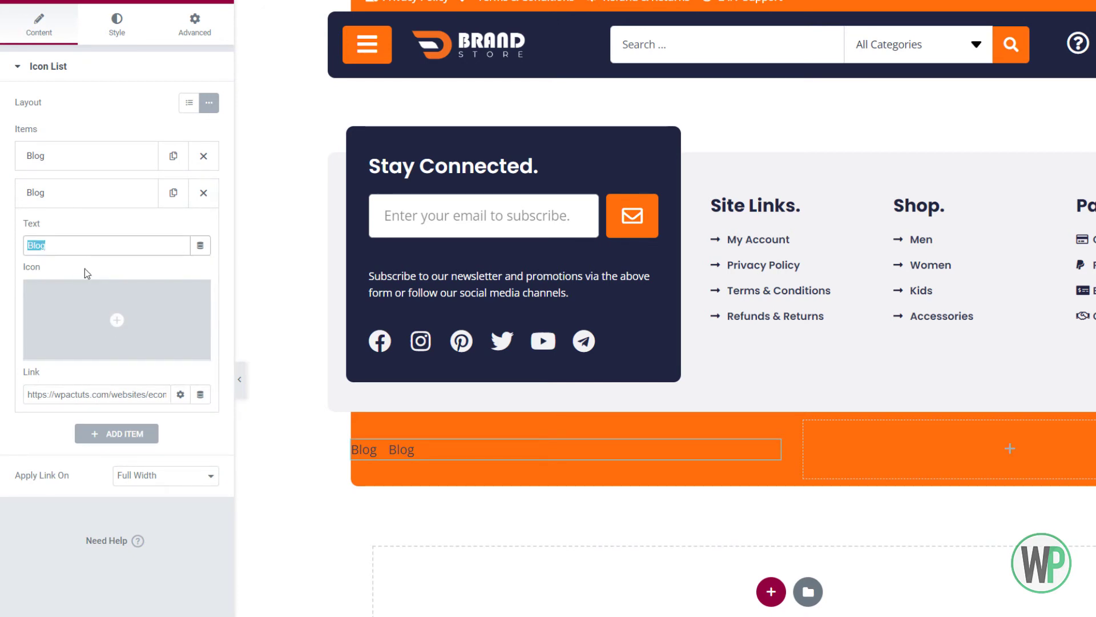
text(About Us)
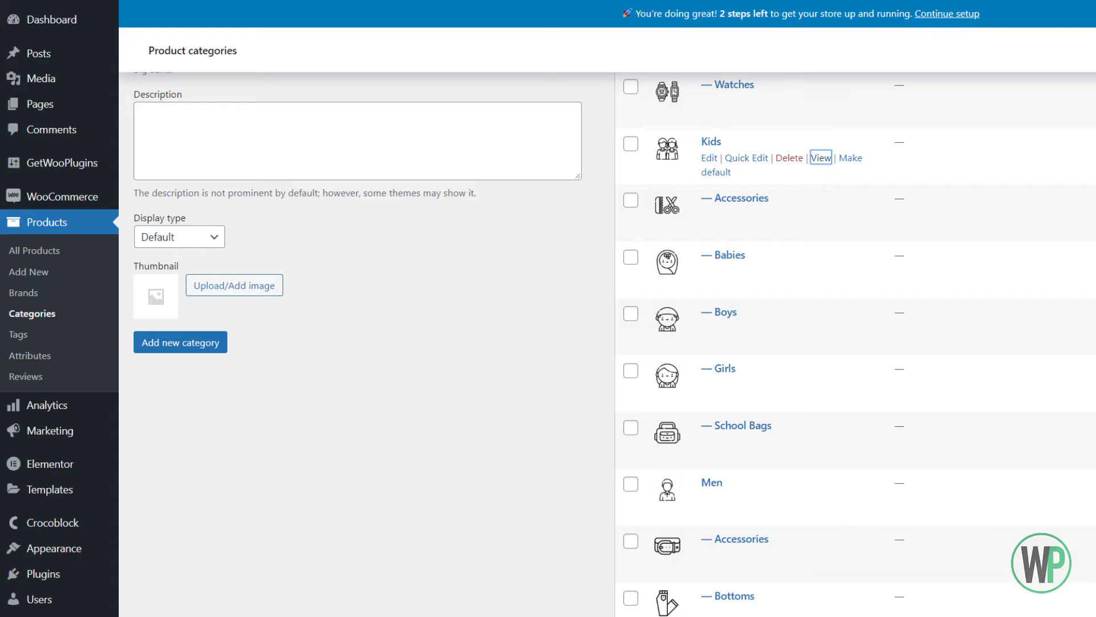
- Switch to the WordPress dashboard's pages, create a new page titled "About Us" and publish it
mouse_move(88, 105)
scroll(146, 21, down, 3)
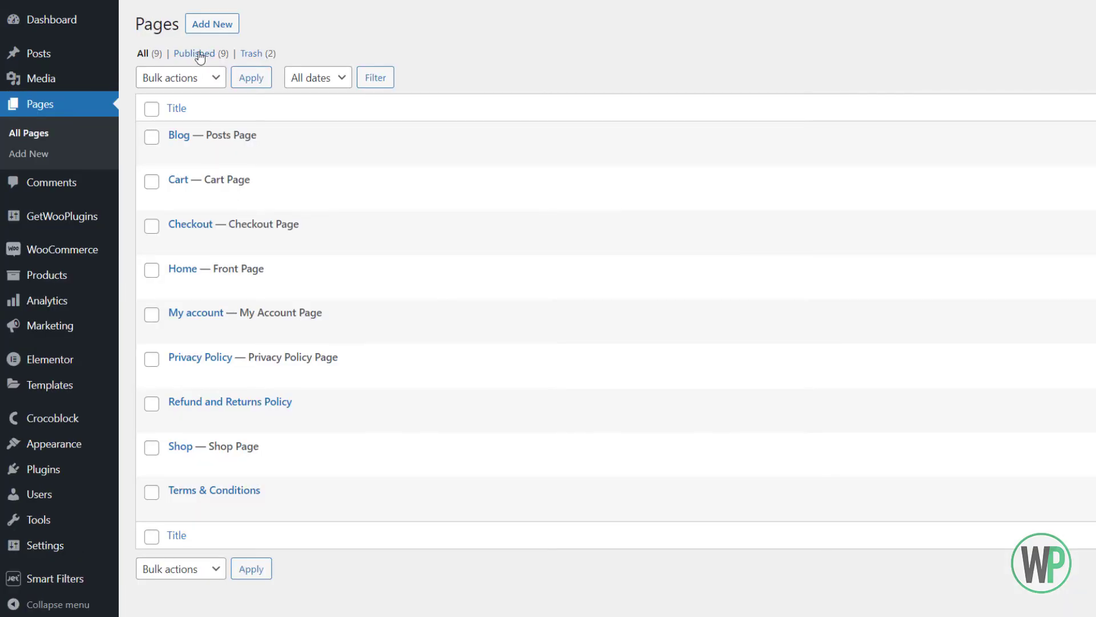
mouse_move(279, 154)
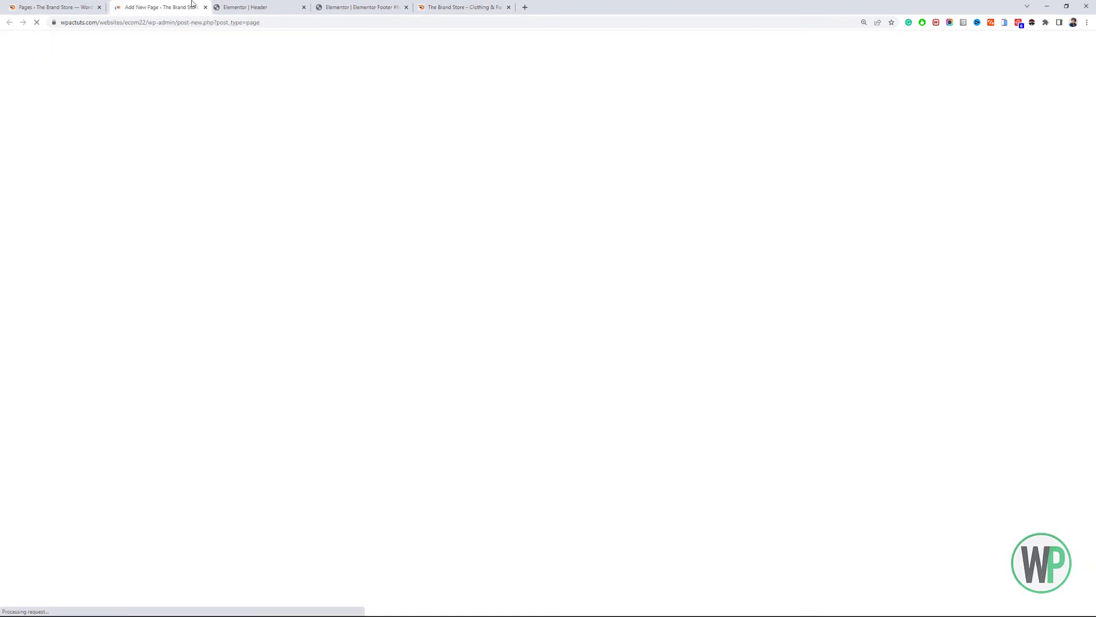
text(About Us)
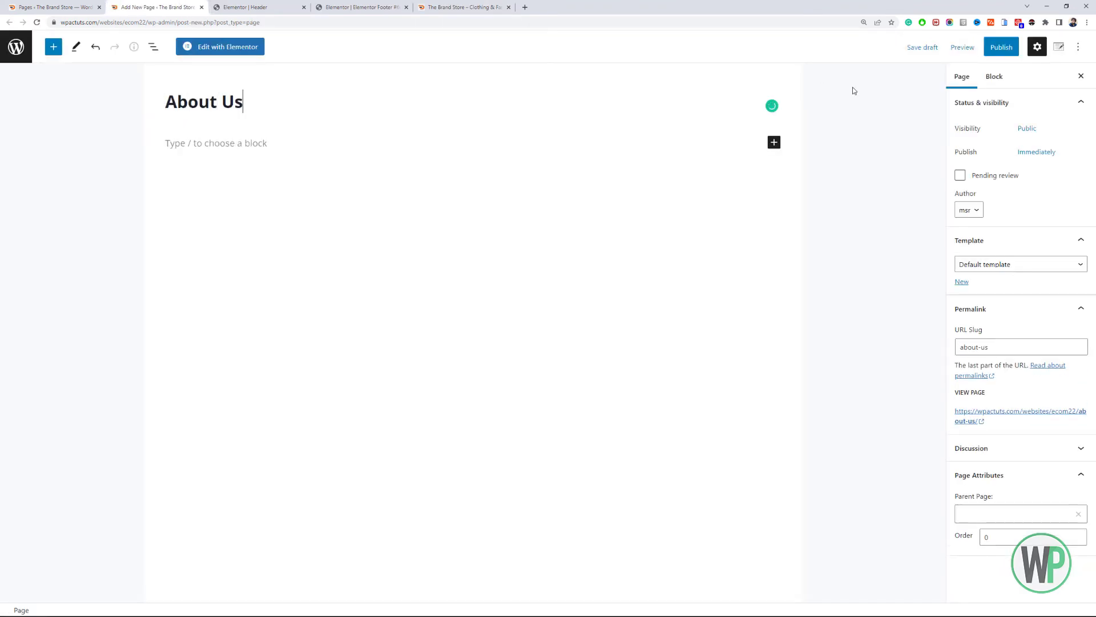
click(1001, 46)
click(988, 48)
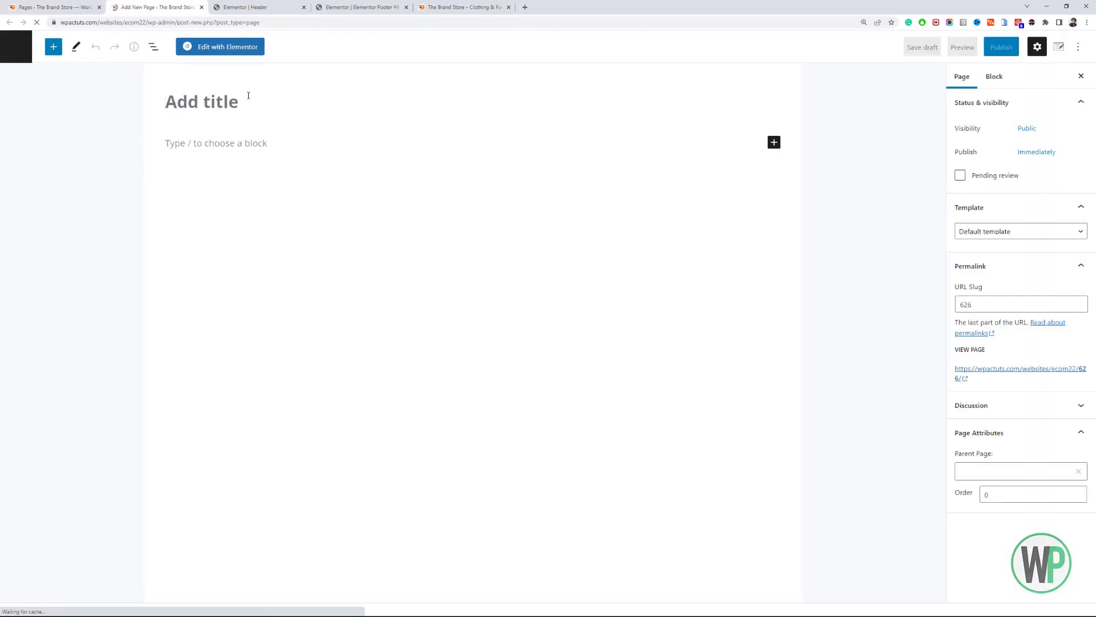
- Title the new page "Contact Us" and publish it
click(259, 111)
text(Contact Us)
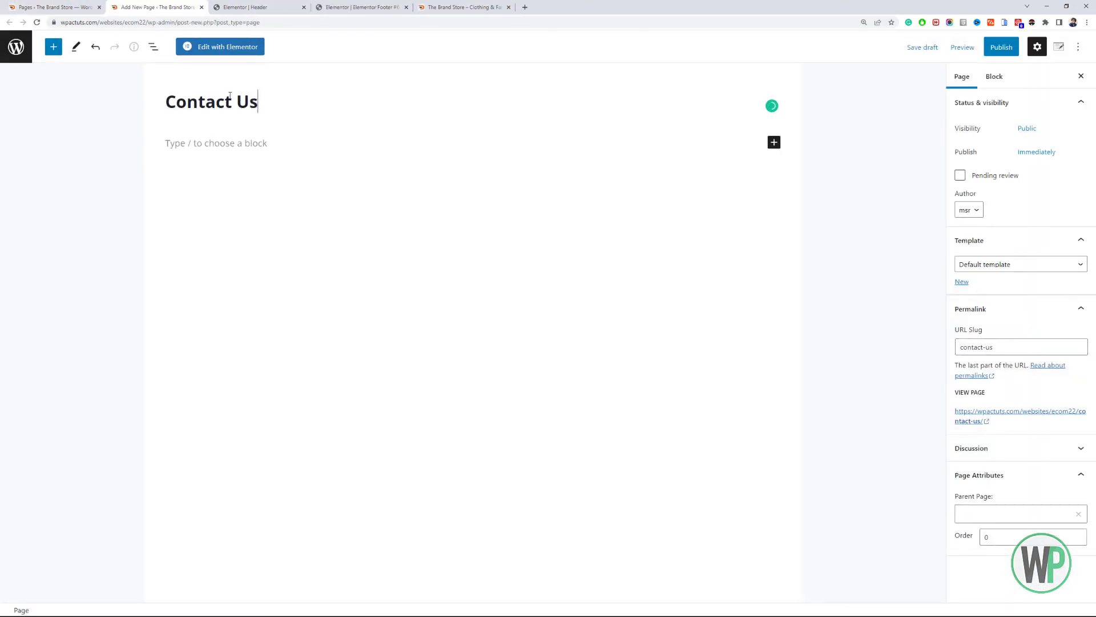
click(1001, 47)
click(982, 47)
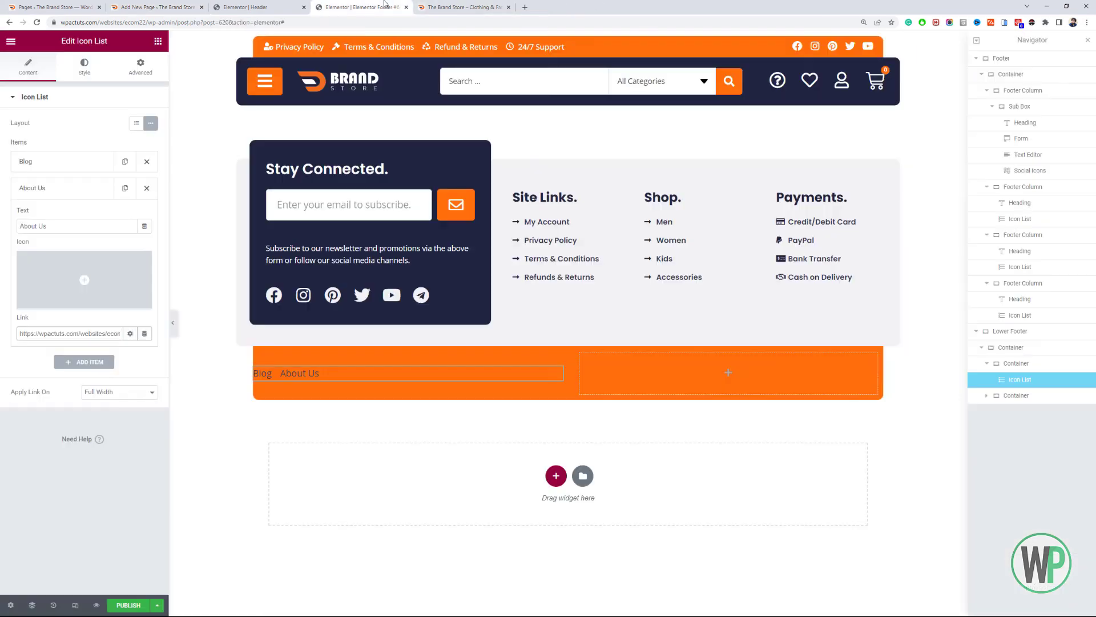
click(125, 188)
double_click(27, 253)
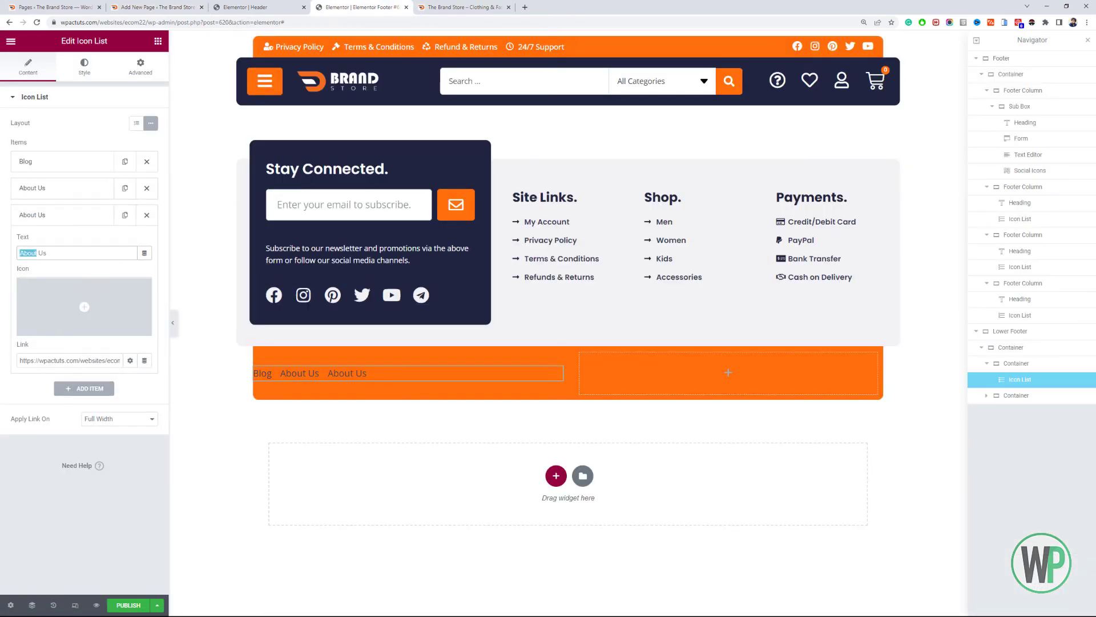
text(Contacv)
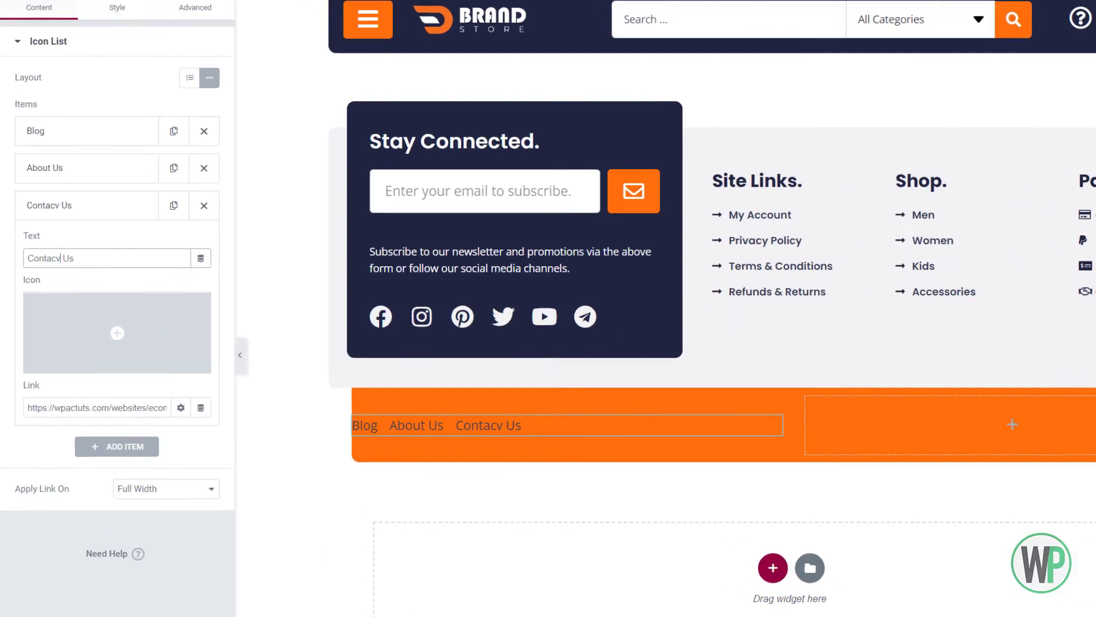
key(BackSpace)
text(t)
triple_click(107, 424)
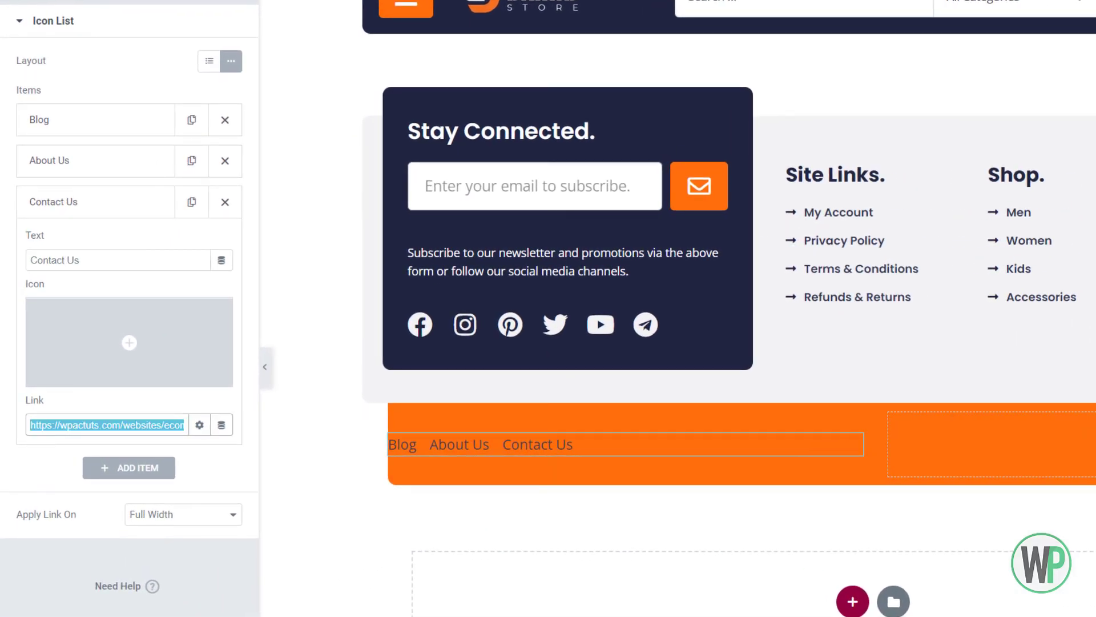
text(https://wpactuts.com/websites/ecom22/contact-us/)
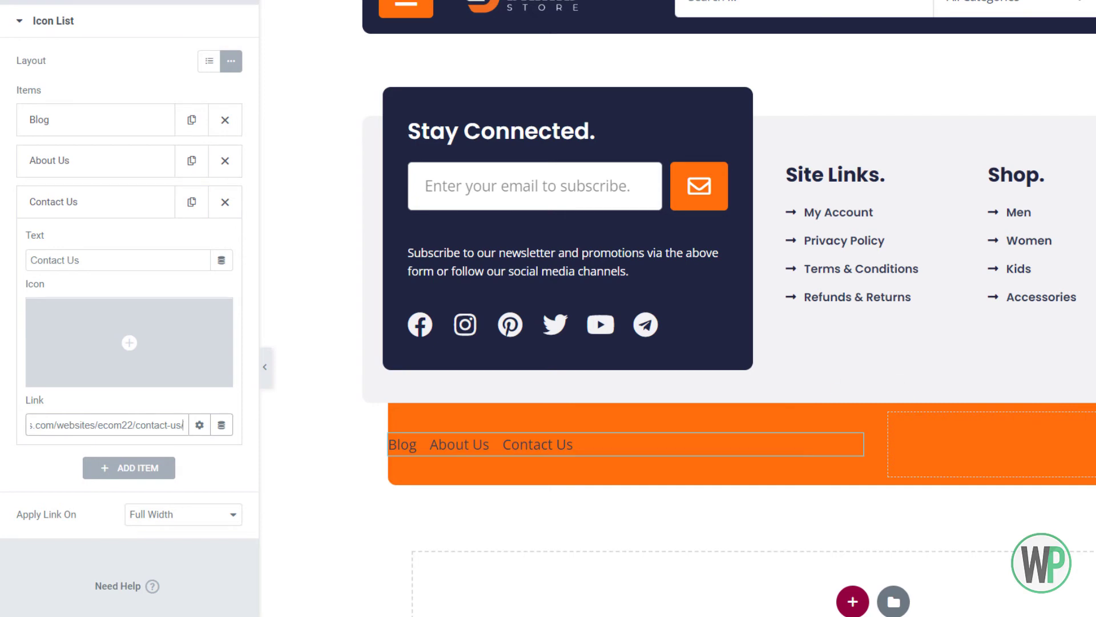
- Set the orange lower footer container's padding to 15 px at top and bottom and 25 px at left and right
click(397, 412)
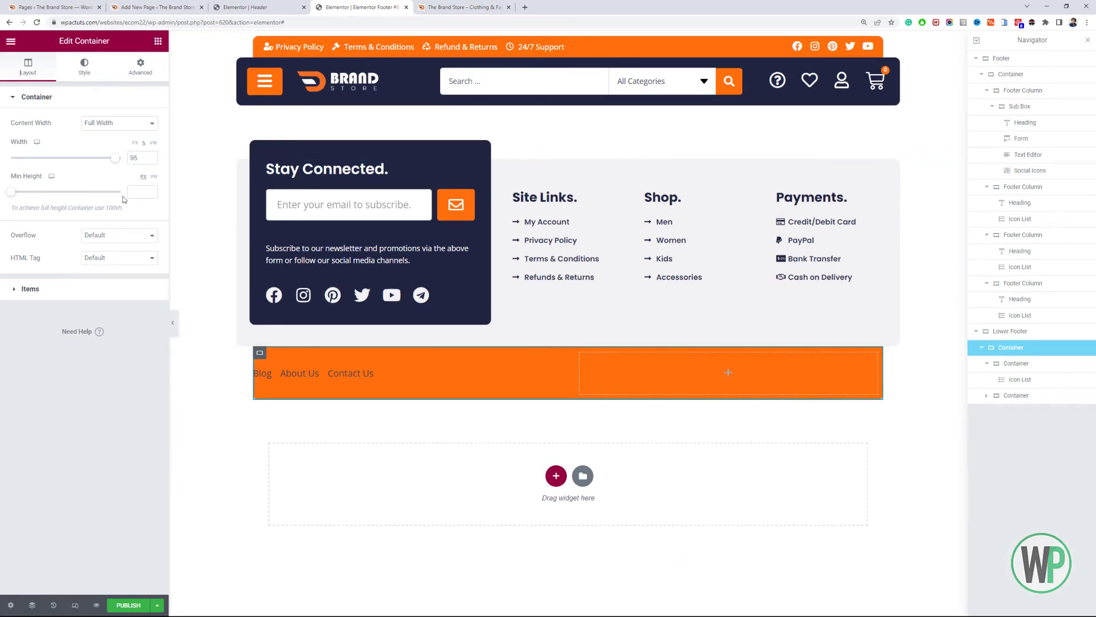
click(135, 75)
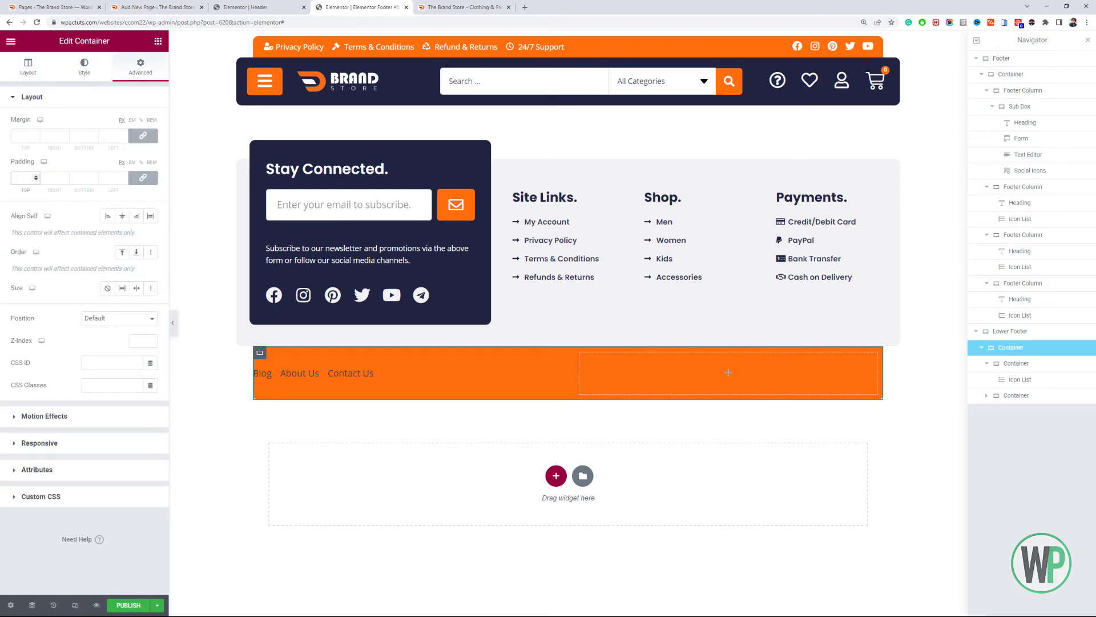
text(15)
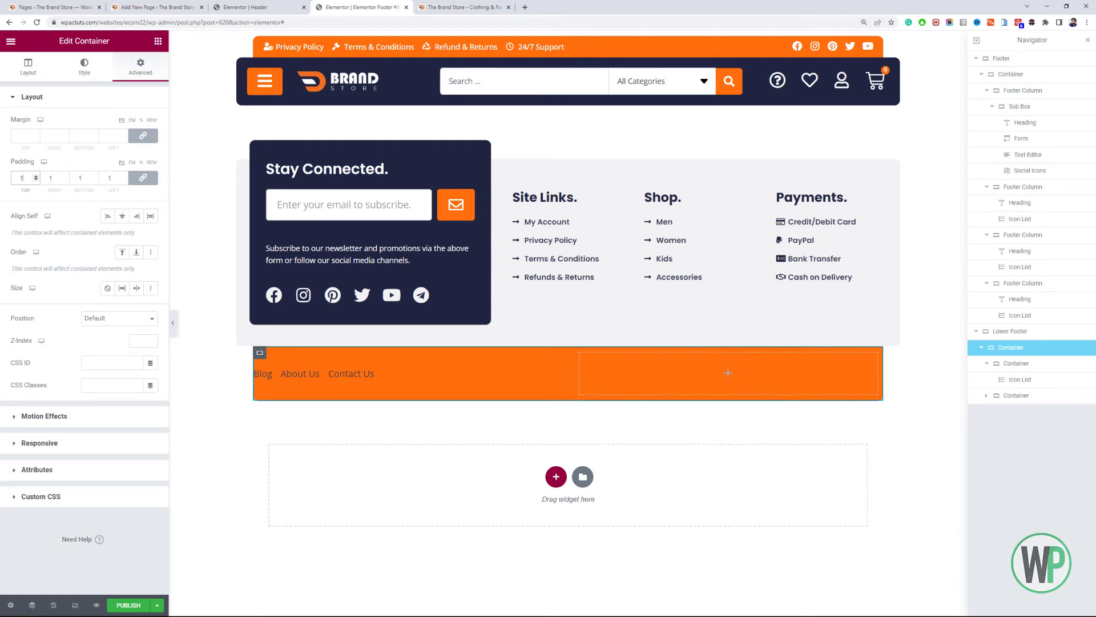
click(143, 177)
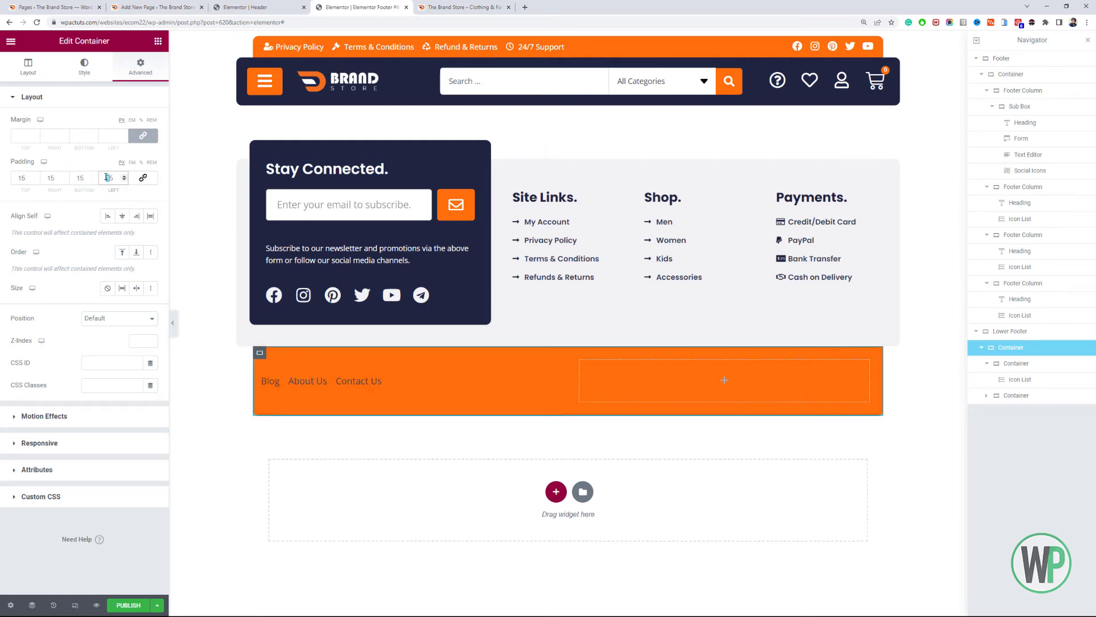
double_click(106, 178)
text(25)
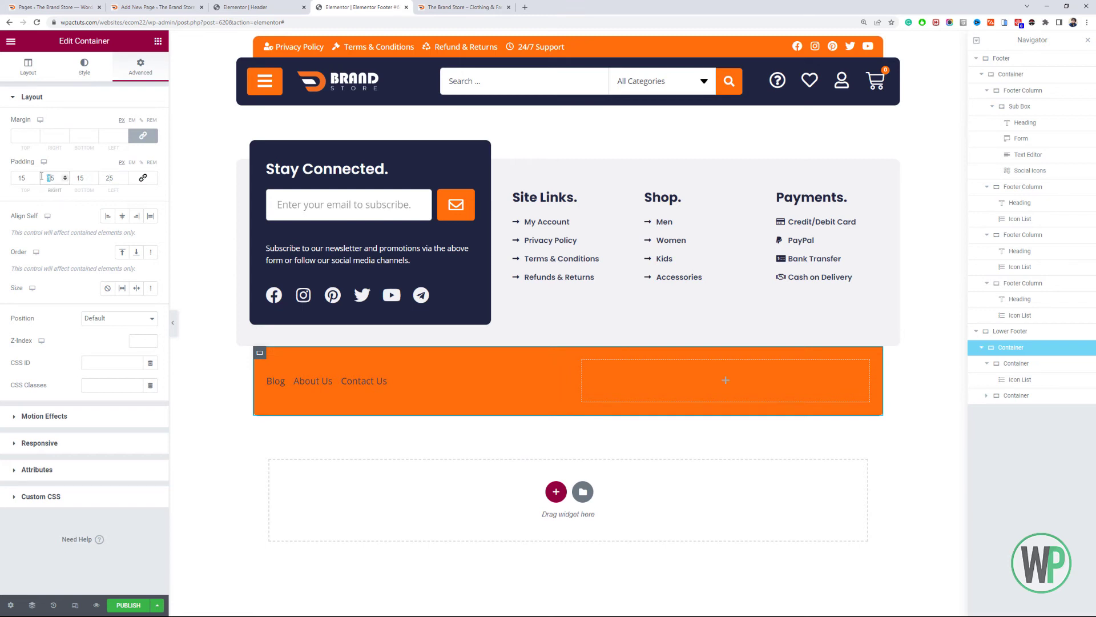
- Set the text color of the lower footer's Blog, About Us and Contact Us list to the global white
click(416, 381)
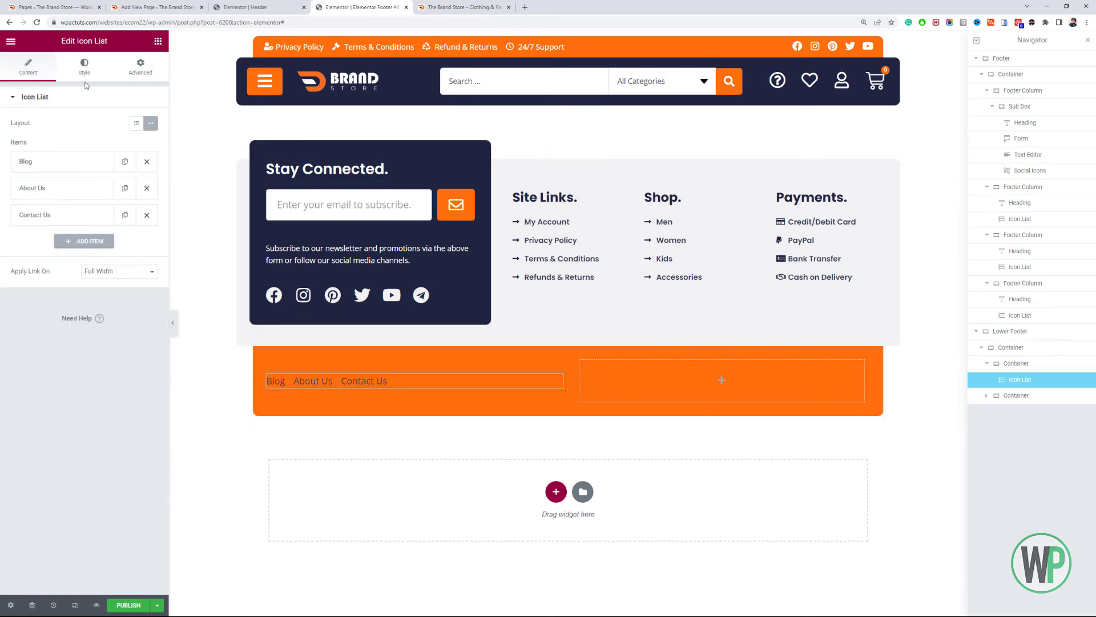
click(85, 66)
click(132, 215)
click(124, 258)
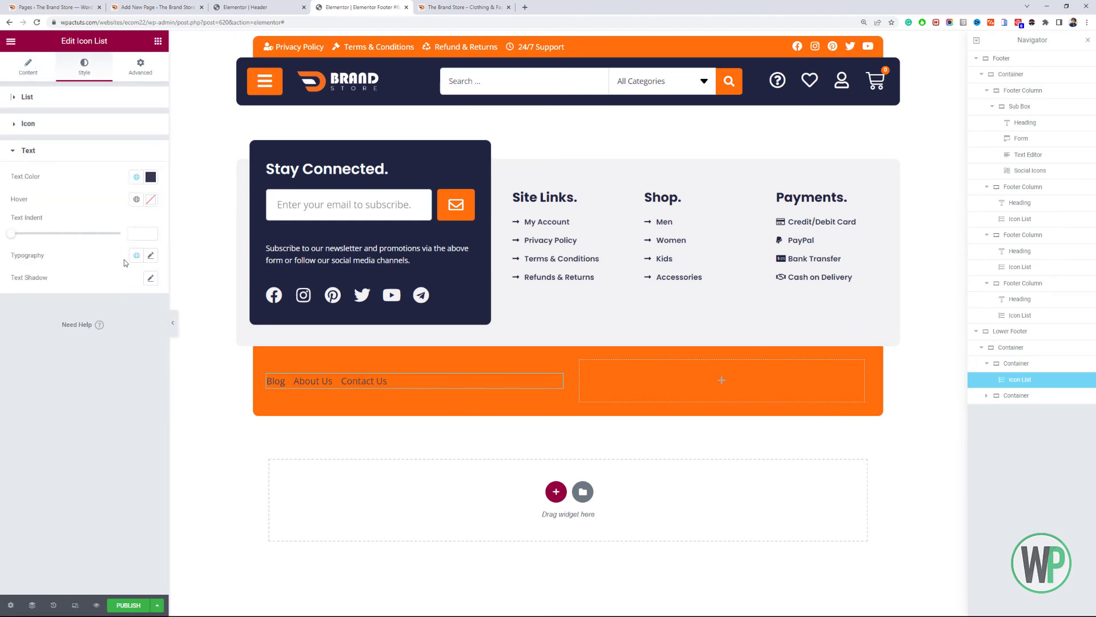
click(136, 176)
scroll(86, 314, down, 2)
click(57, 335)
- Set the lower footer link list's typography to weight 600 and size 14 px
click(150, 255)
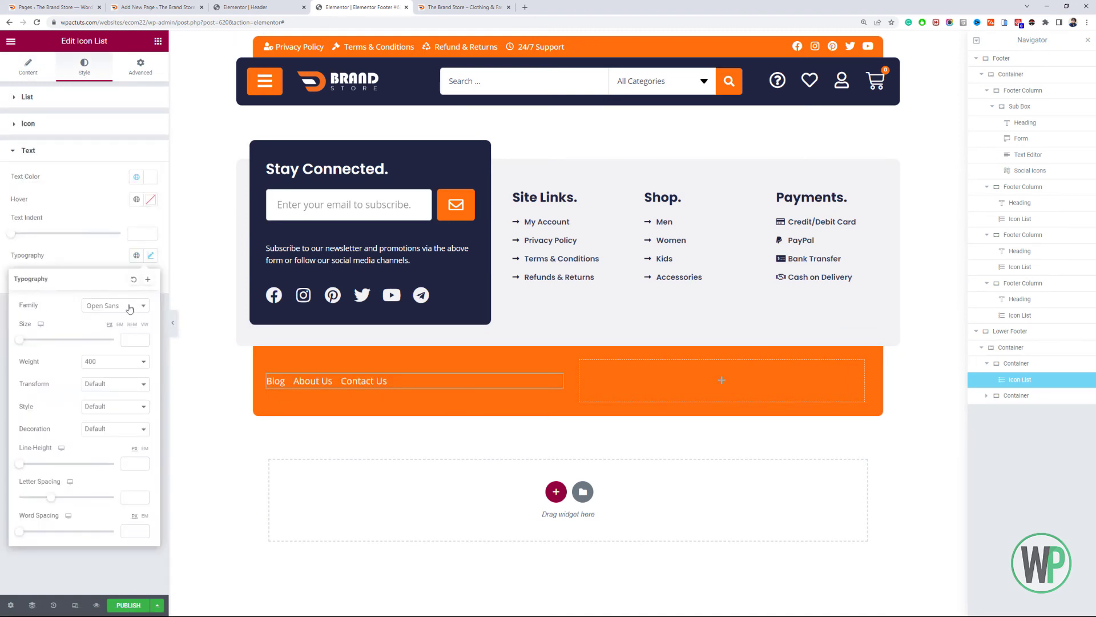
click(114, 362)
click(127, 415)
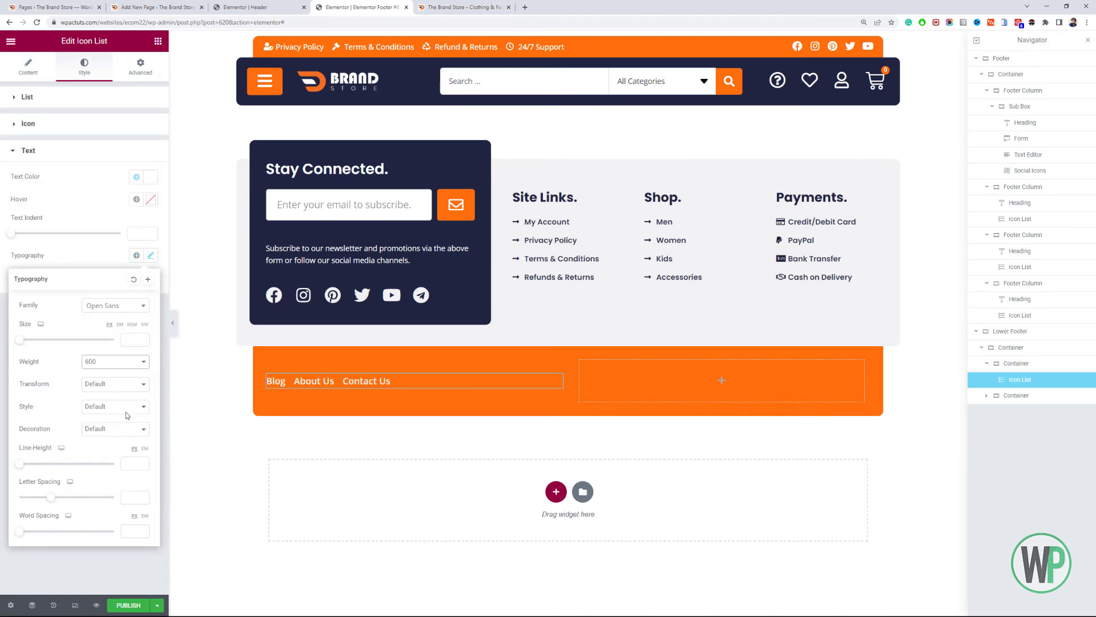
click(134, 341)
text(14)
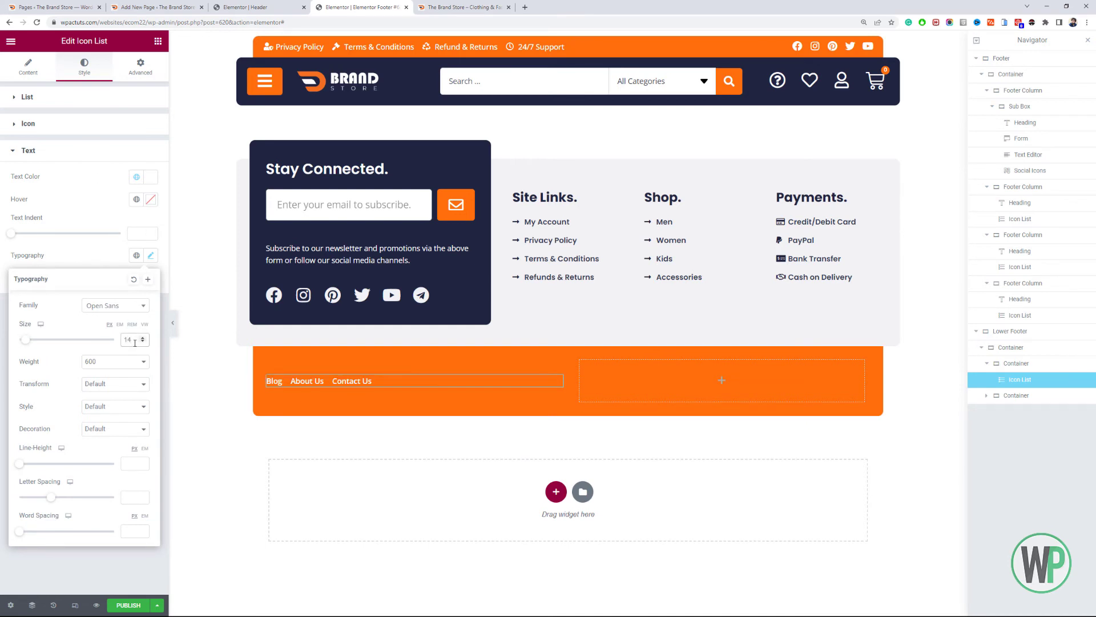
- Add a Text Editor widget to the lower footer's empty column with the content "Copyright &copy; 2022 - All Rights Reserved."
click(157, 41)
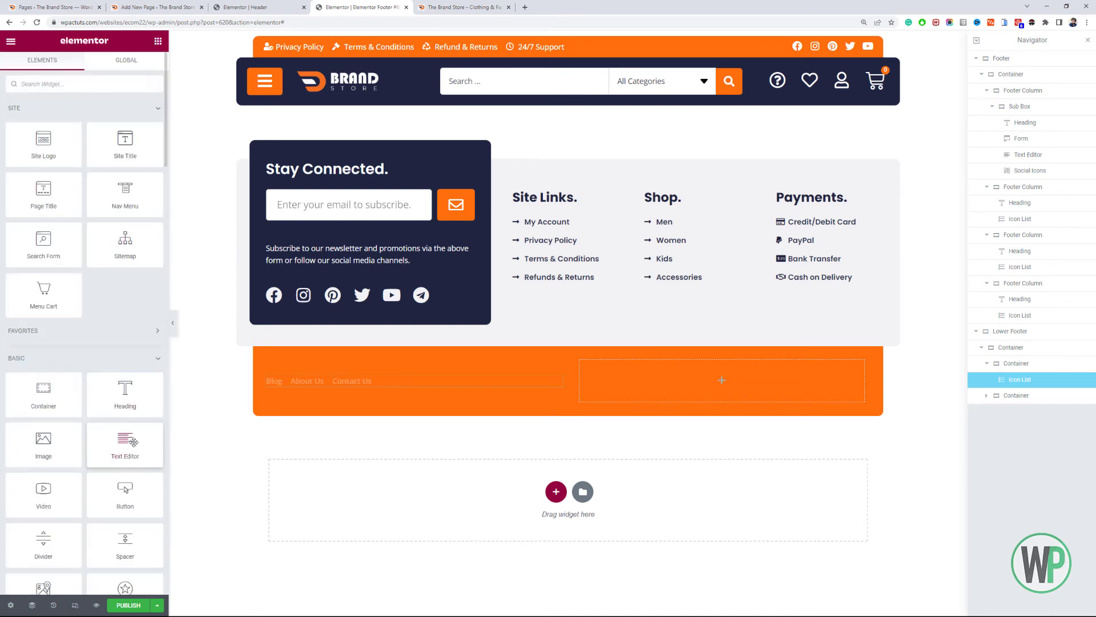
drag(122, 448, 594, 378)
triple_click(71, 244)
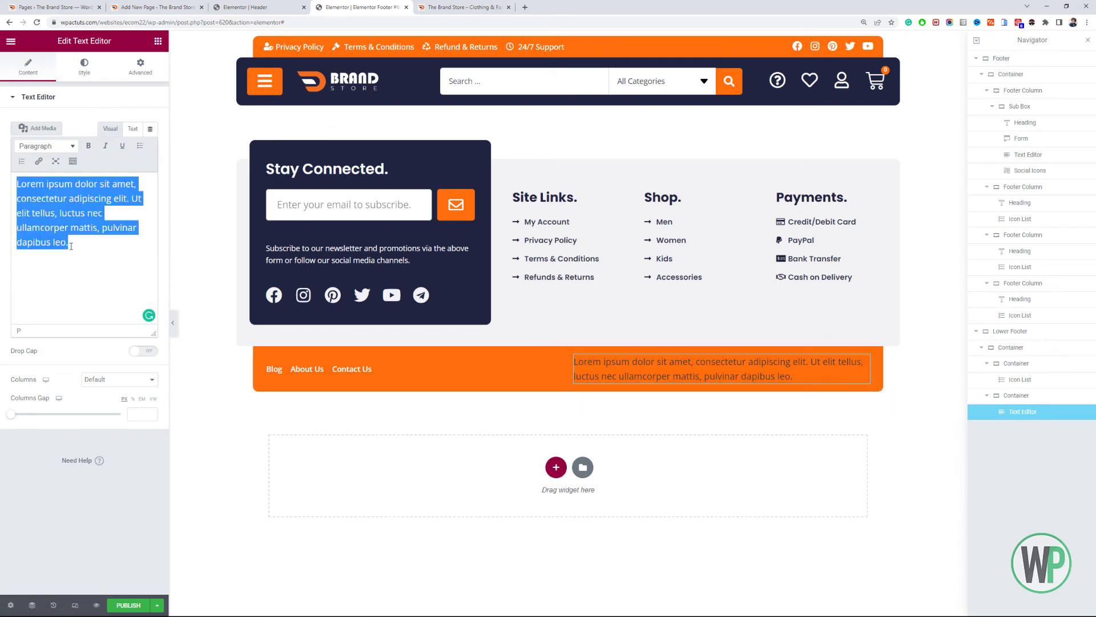
text(Copy)
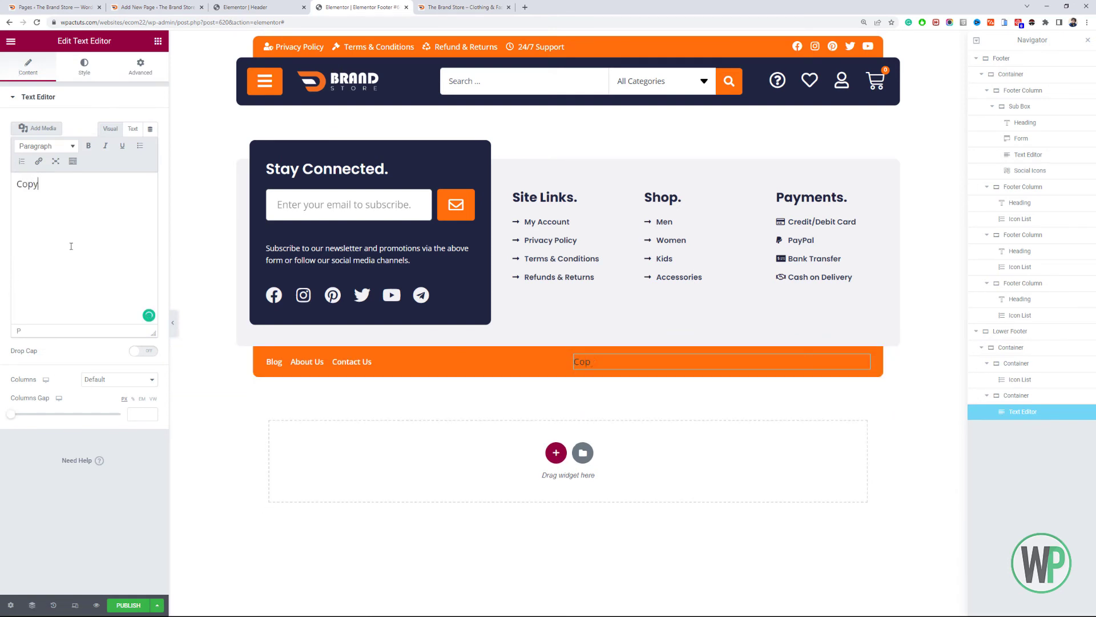
text(right)
click(133, 128)
text(&copy)
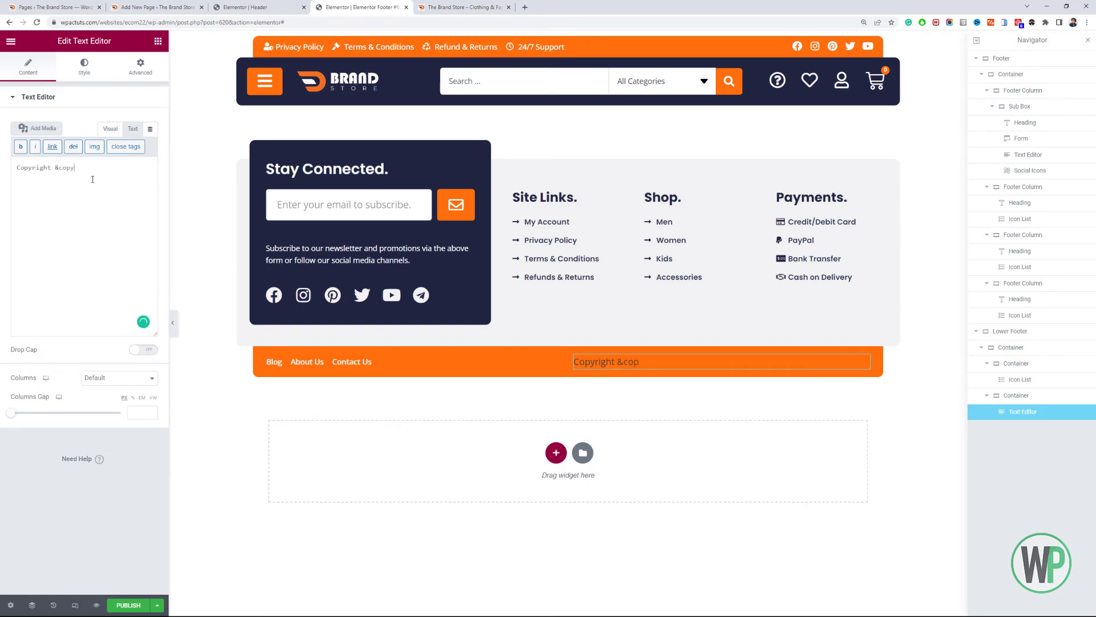
text(; 2022 - All Rights Reserved.)
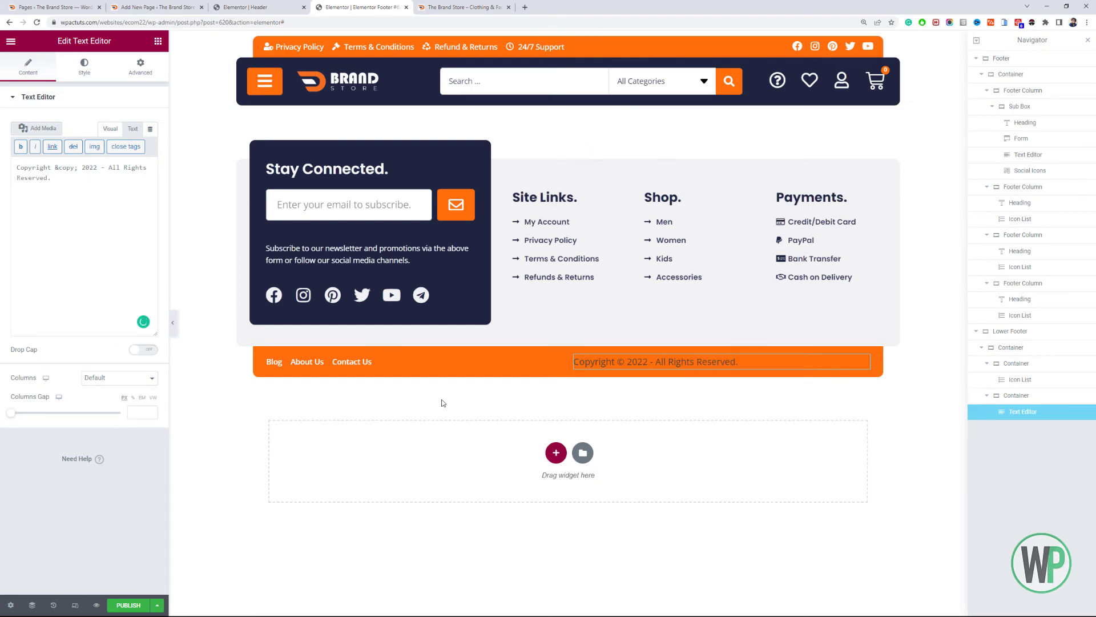
- Align the copyright text to the right and set its color to the global white
click(84, 67)
click(131, 124)
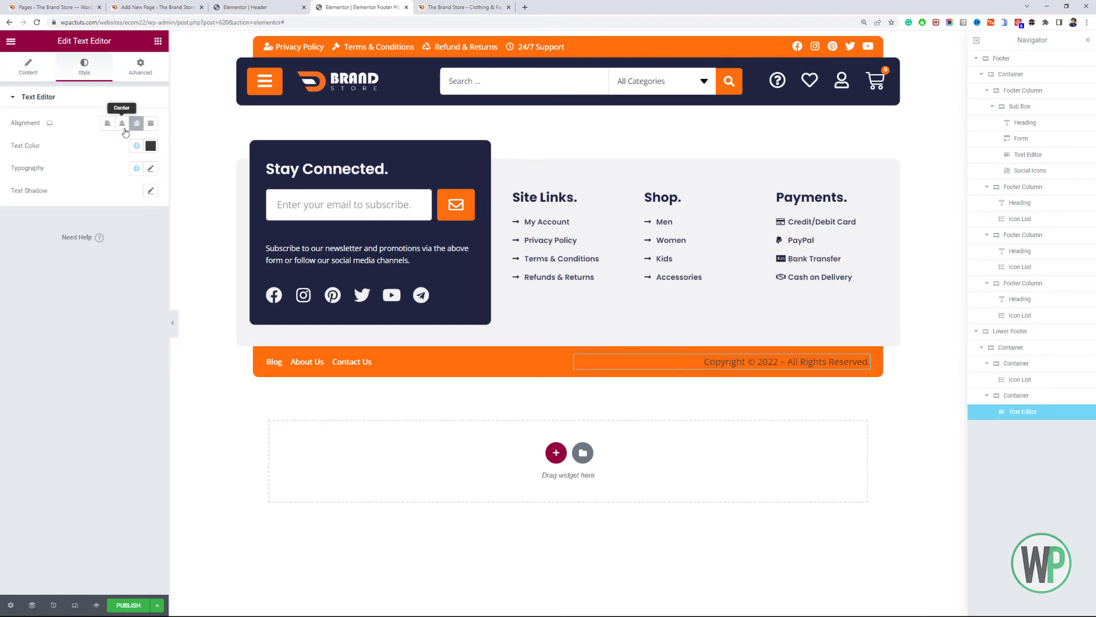
click(136, 146)
click(85, 291)
- Set the copyright text's typography to size 14 px and weight 600
click(150, 168)
click(139, 257)
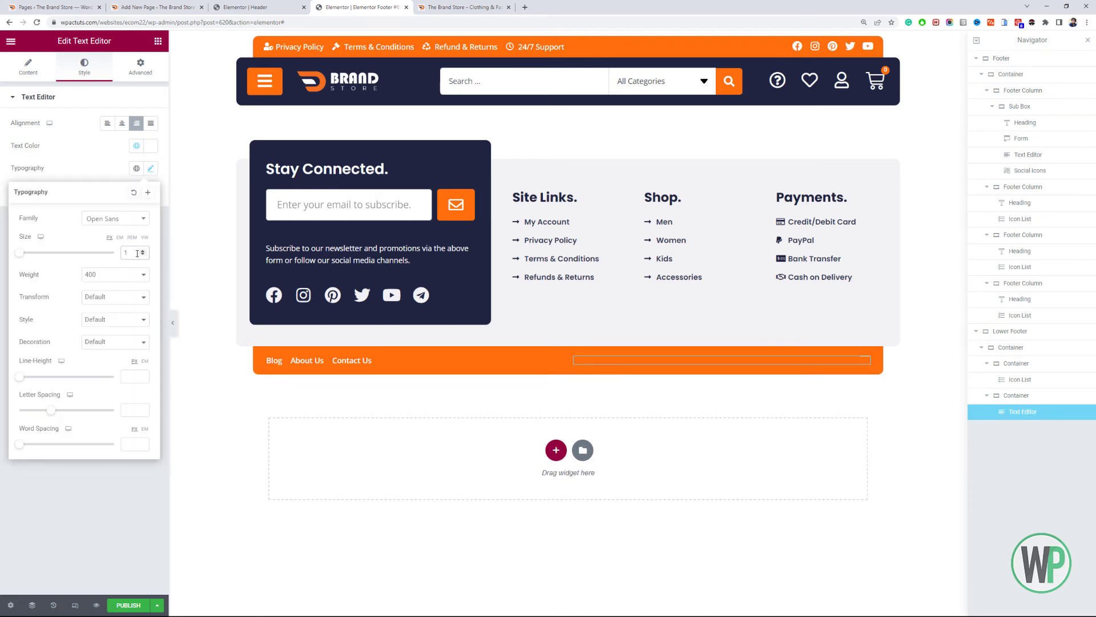
text(14)
click(130, 276)
click(115, 318)
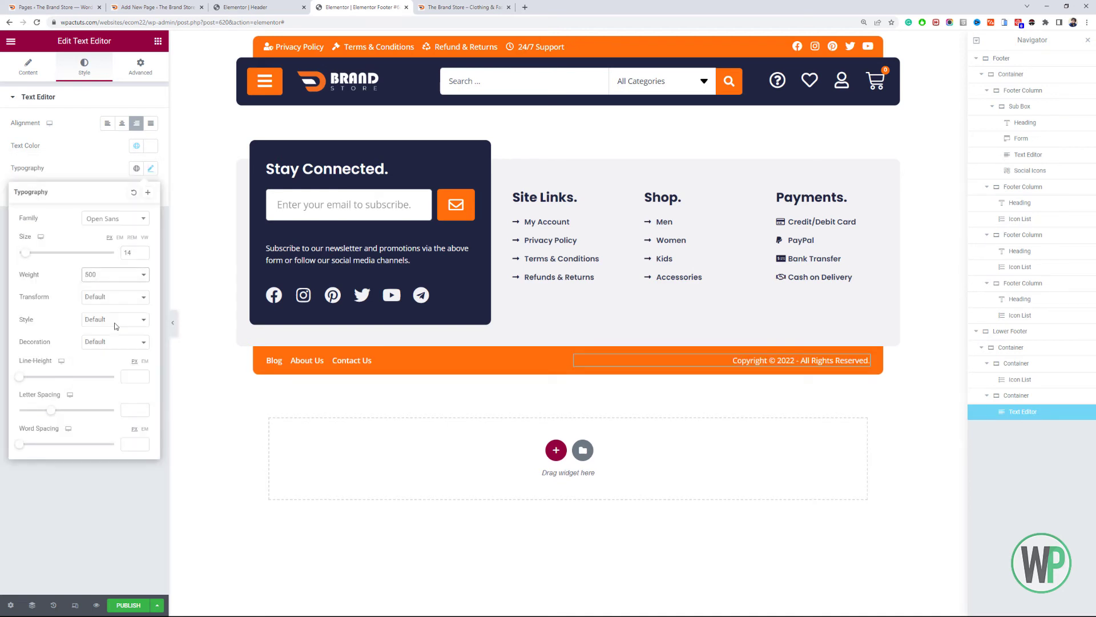
click(109, 277)
click(114, 327)
- Change the top and bottom padding of the orange lower footer container to 20 px each
click(1009, 349)
double_click(35, 178)
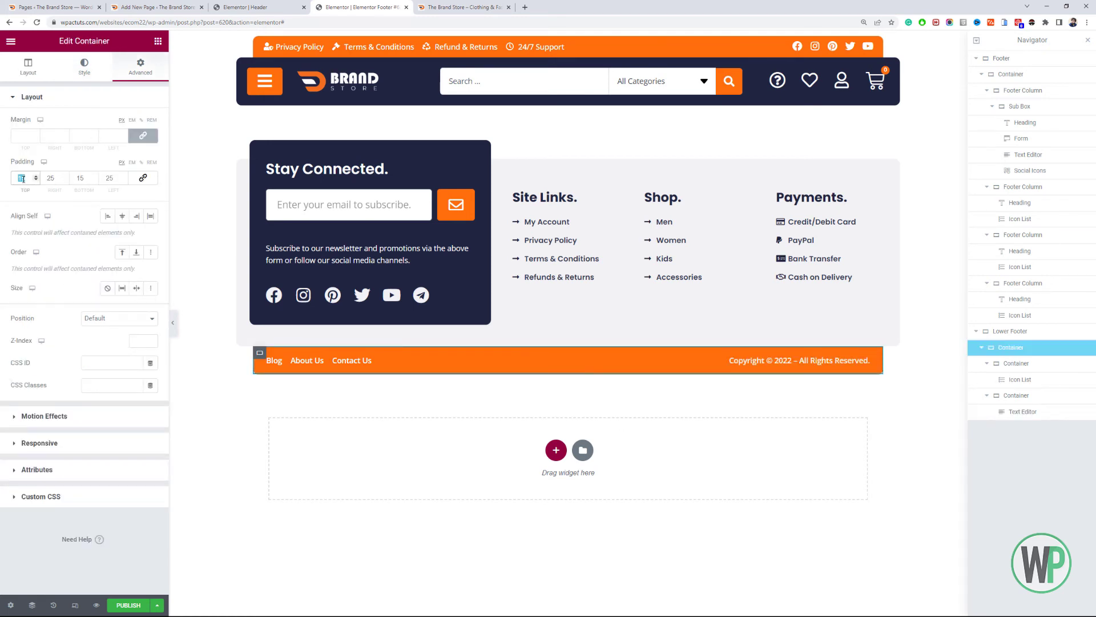
text(20)
key(Tab)
key(Tab)
text(20)
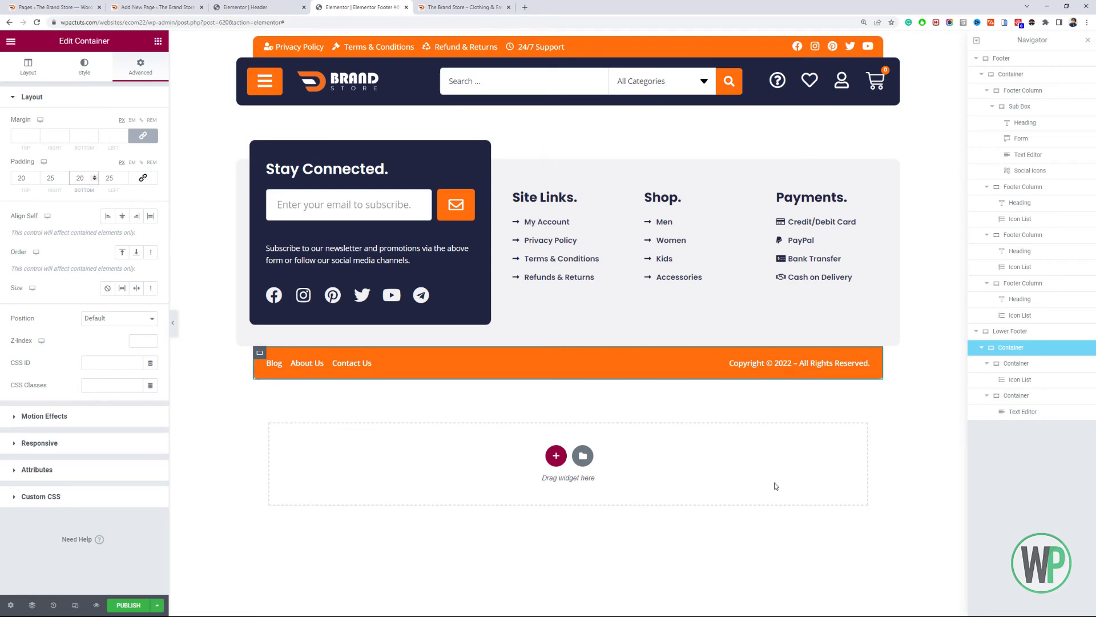
click(780, 452)
- In the tablet preview, set the Stay Connected Sub Box to Full Width content with a width of 100 px
click(75, 604)
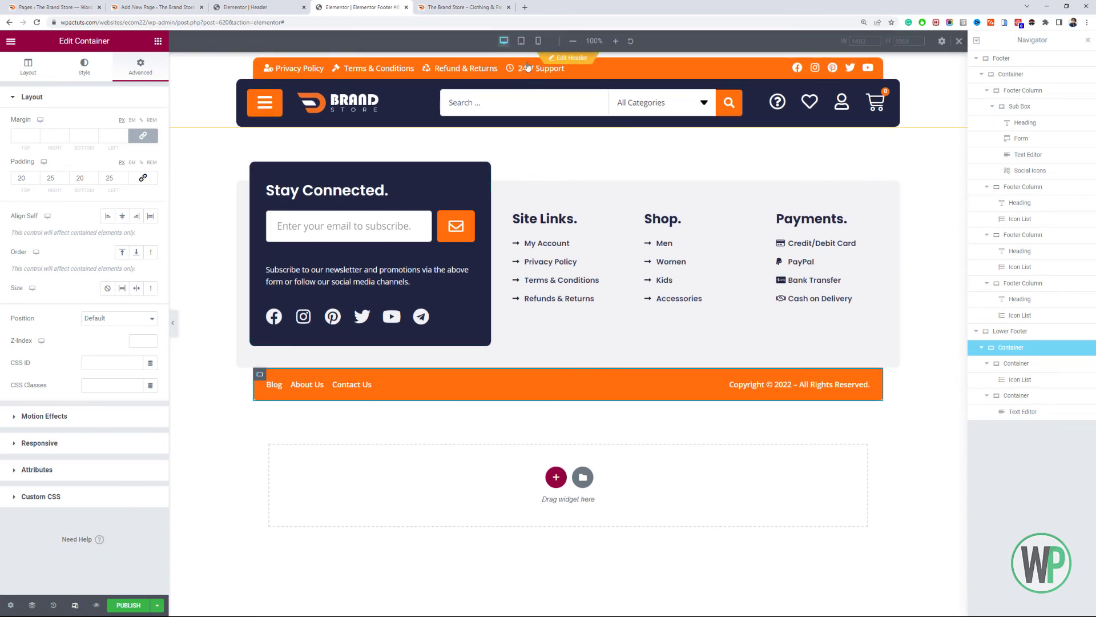
click(520, 41)
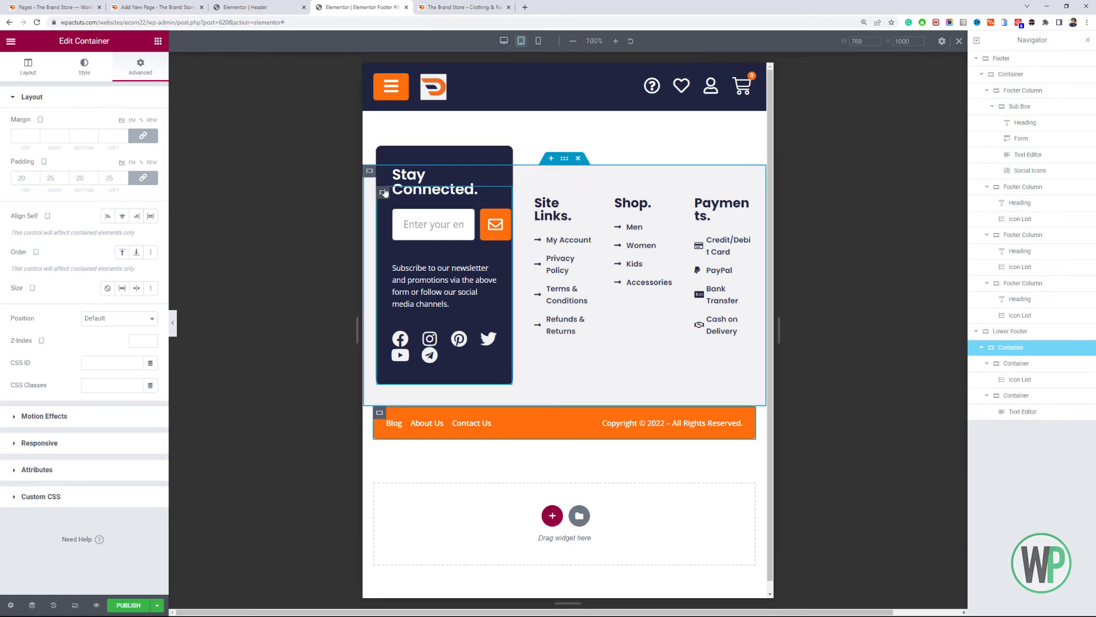
click(383, 192)
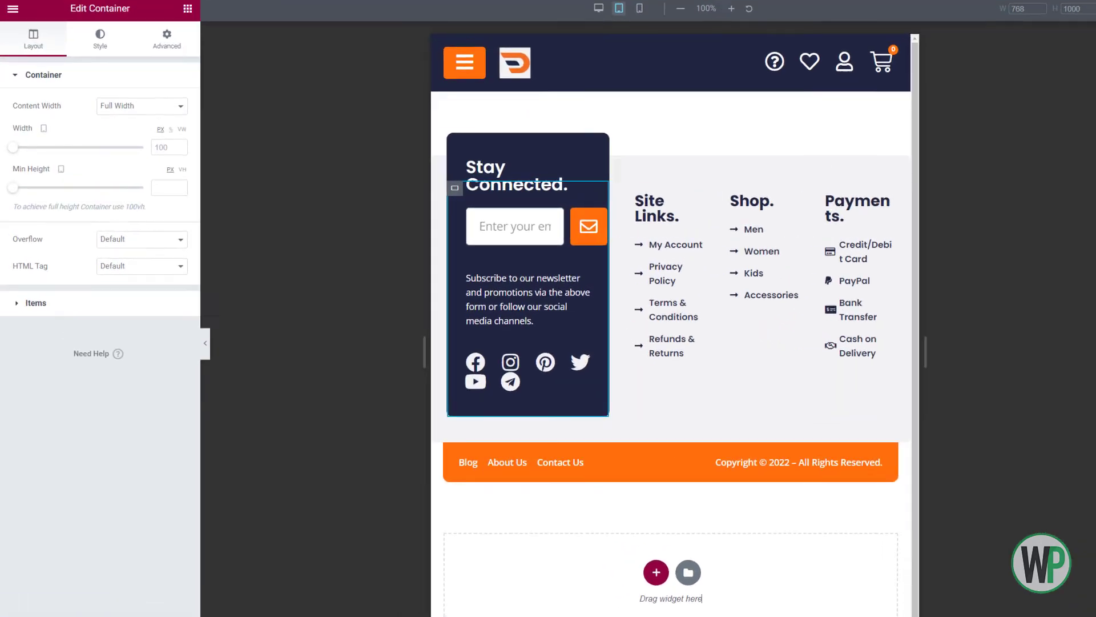
click(1019, 107)
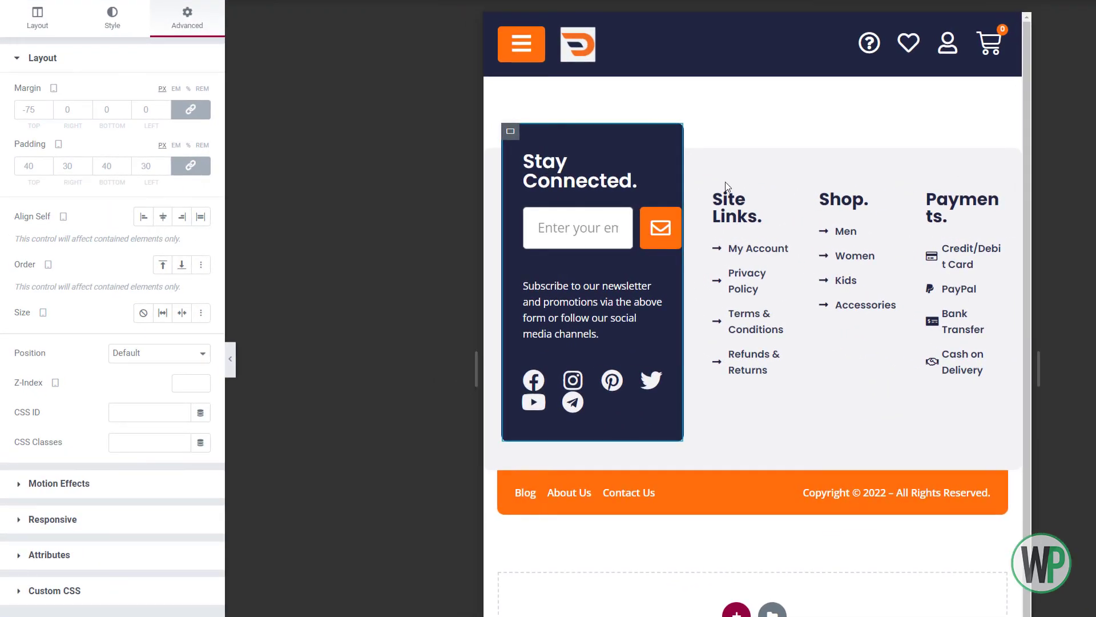
click(47, 27)
click(166, 95)
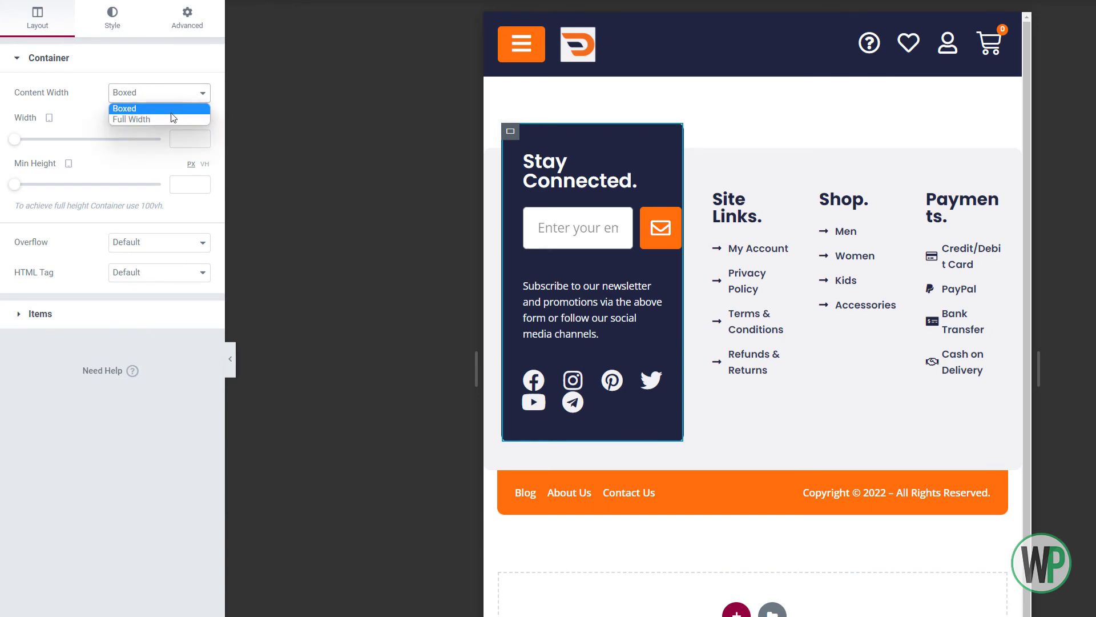
click(171, 119)
click(181, 139)
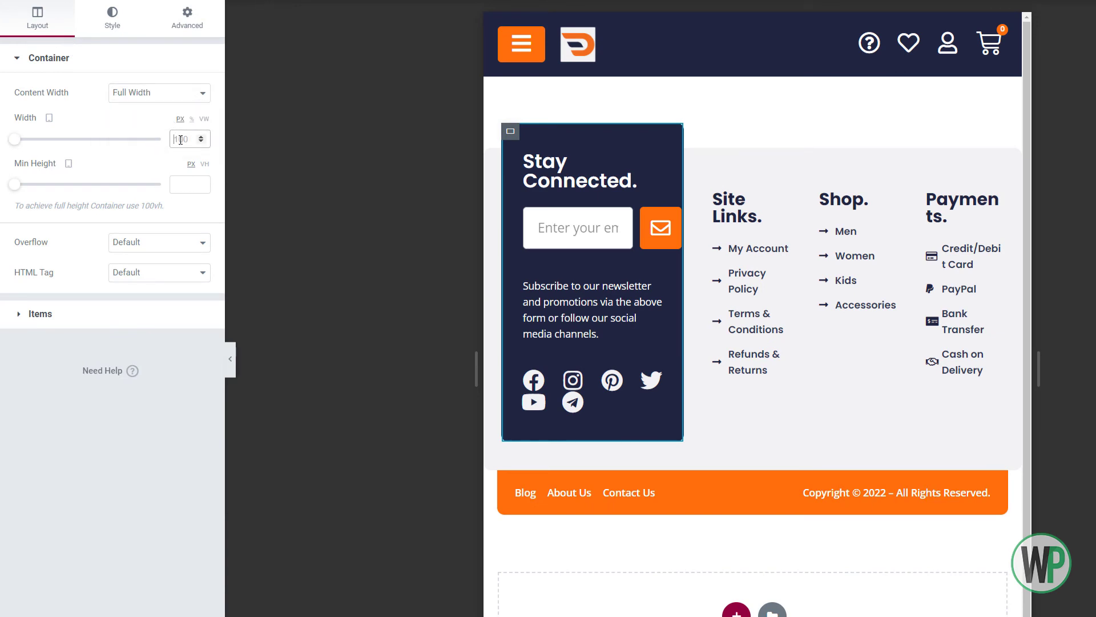
text(100)
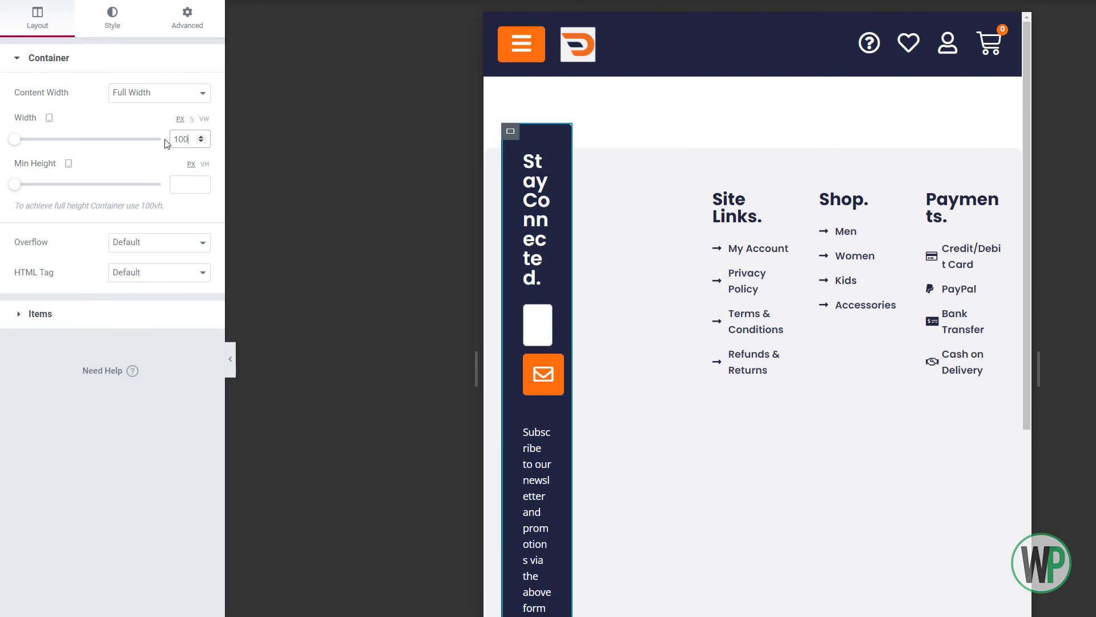
- Set the Stay Connected Sub Box's size to Grow and clear its custom tablet width
click(175, 27)
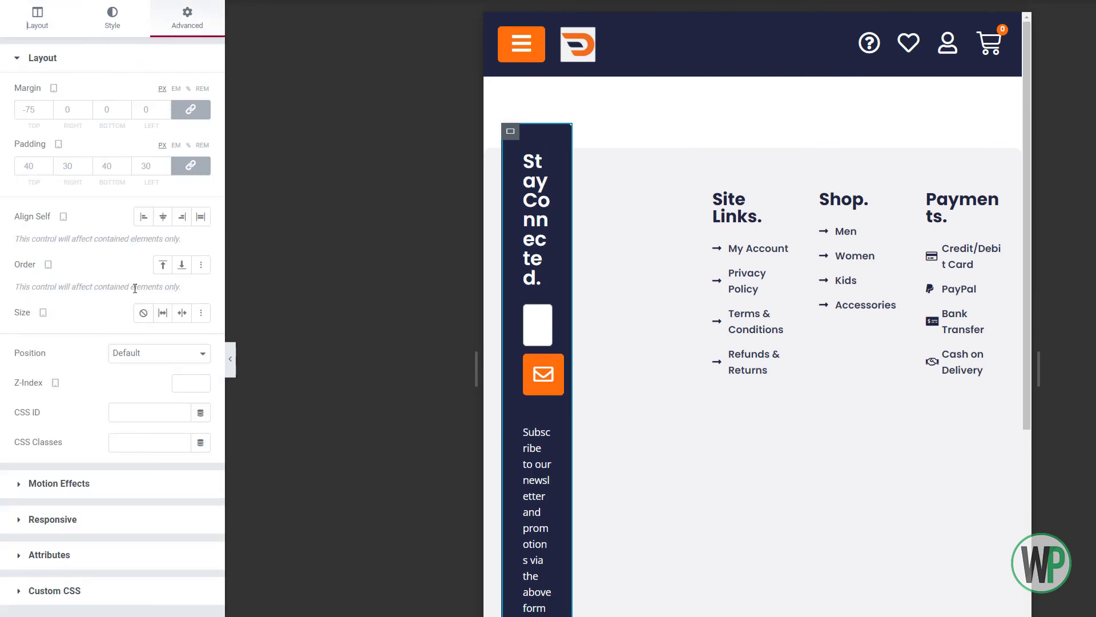
click(163, 316)
click(742, 445)
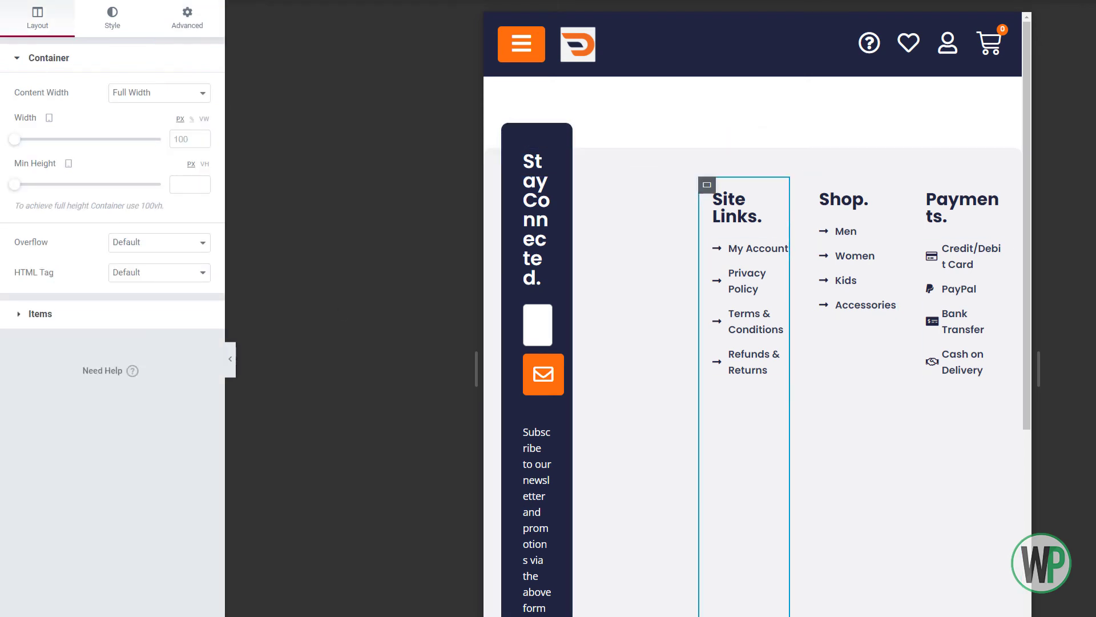
click(628, 399)
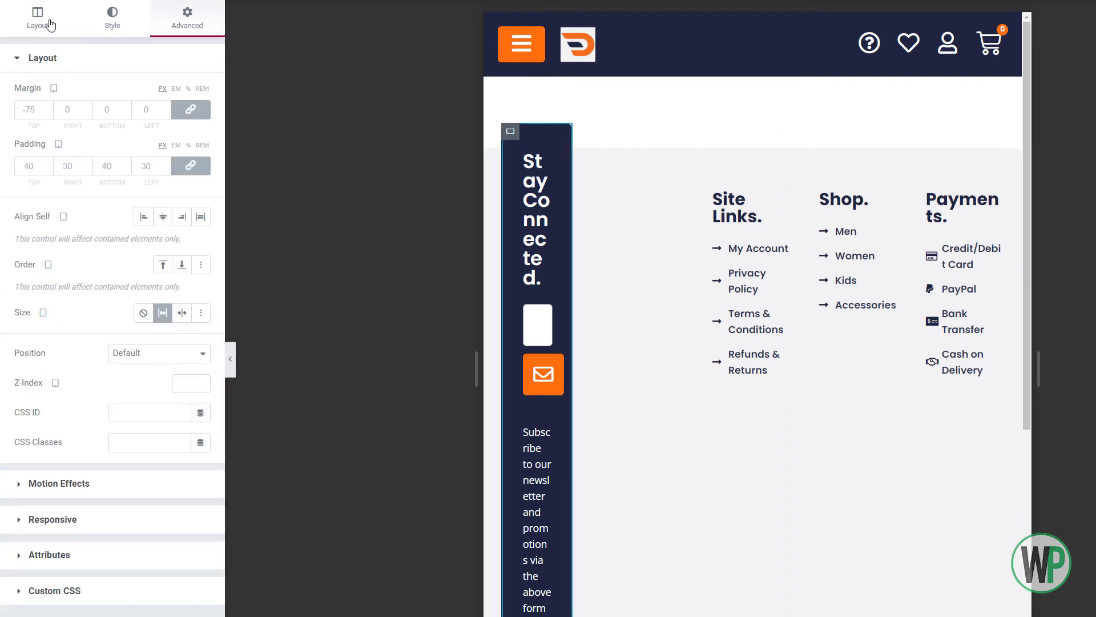
click(49, 24)
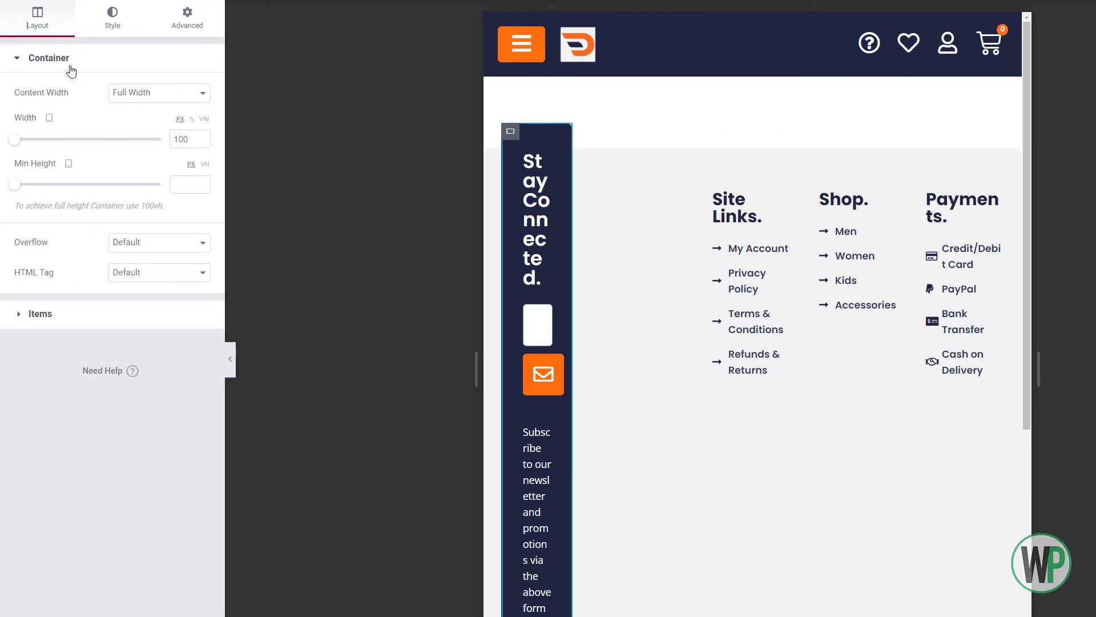
double_click(176, 140)
key(BackSpace)
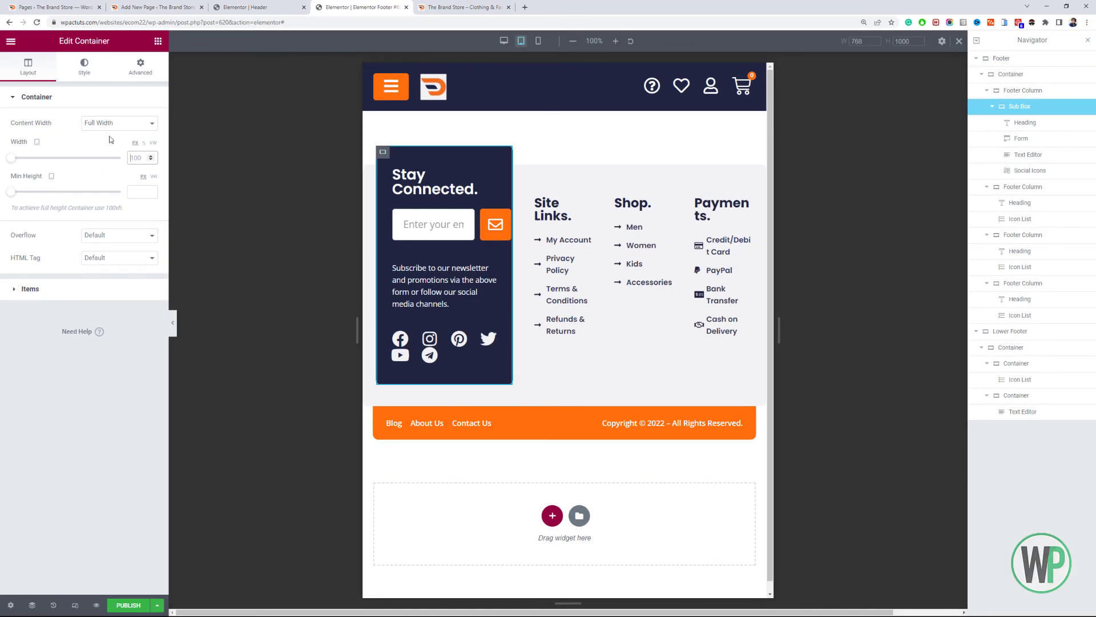
- Select the first Footer Column and collapse the contents of all four Footer Columns in the page structure
click(992, 90)
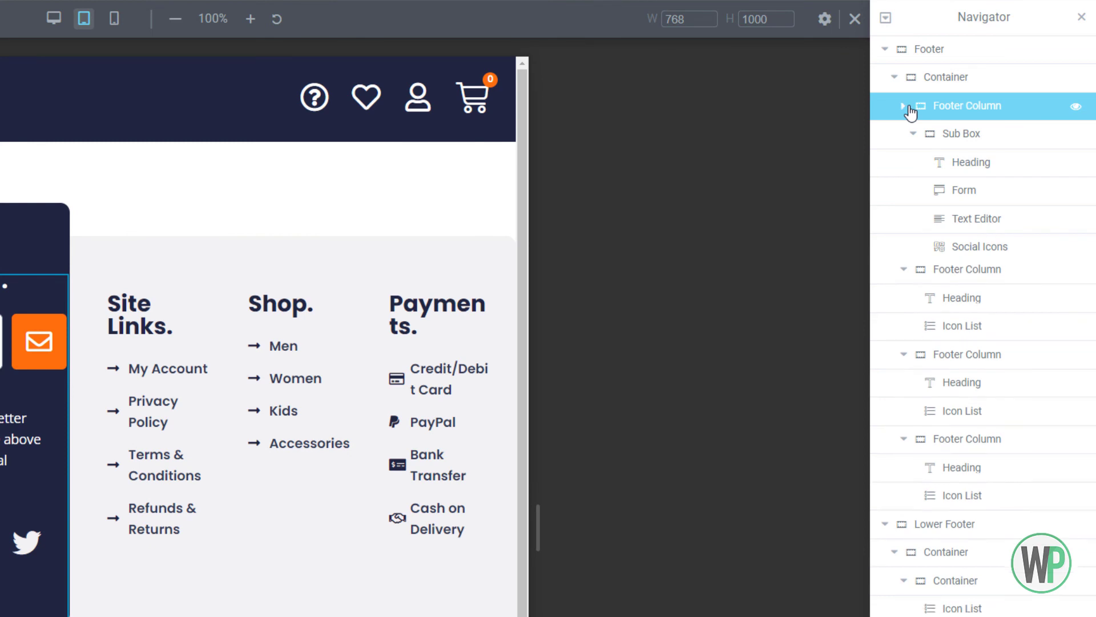
click(904, 106)
click(905, 134)
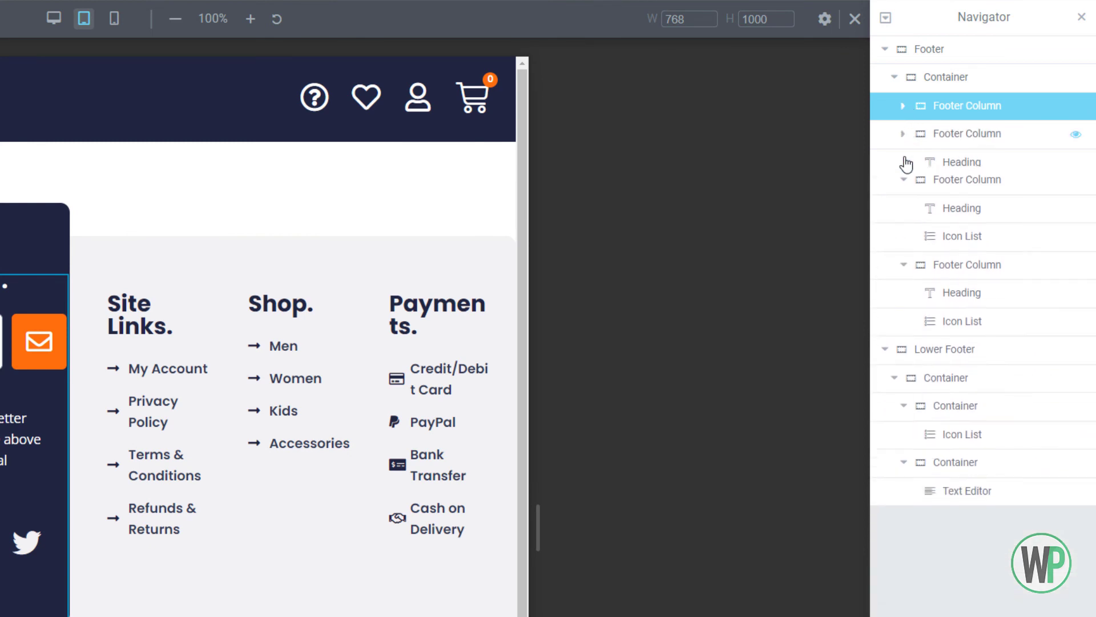
click(904, 162)
click(904, 192)
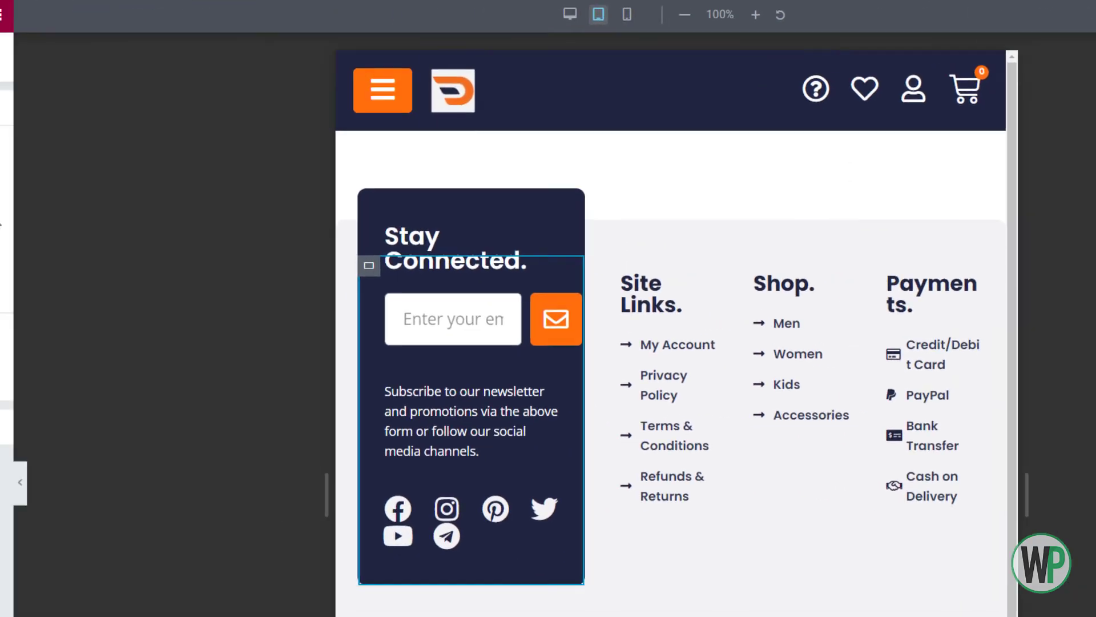
click(223, 203)
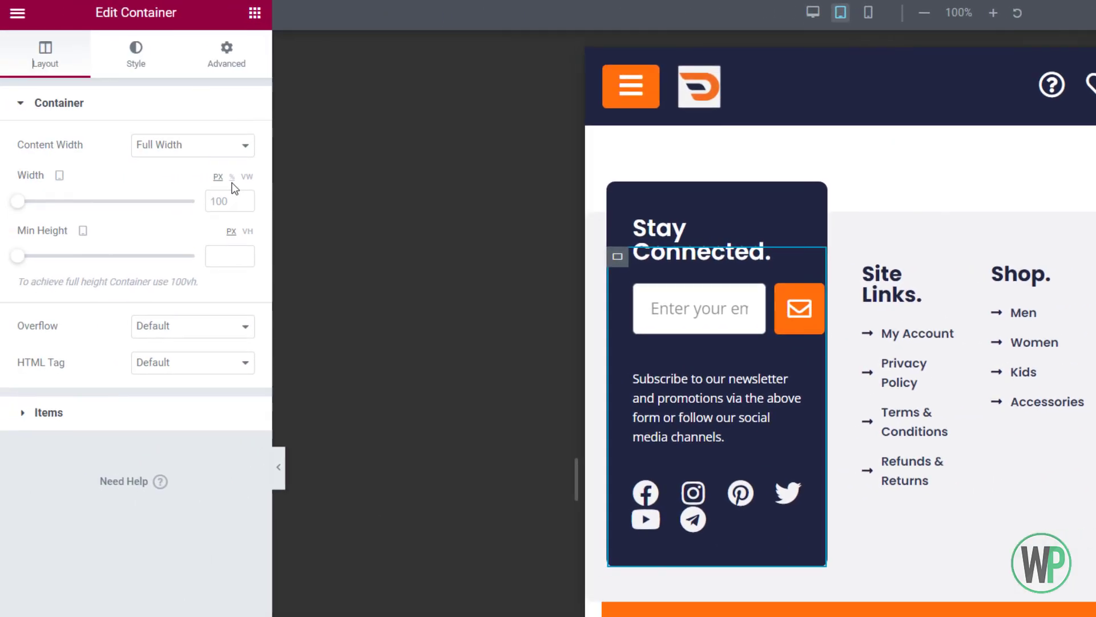
text(100)
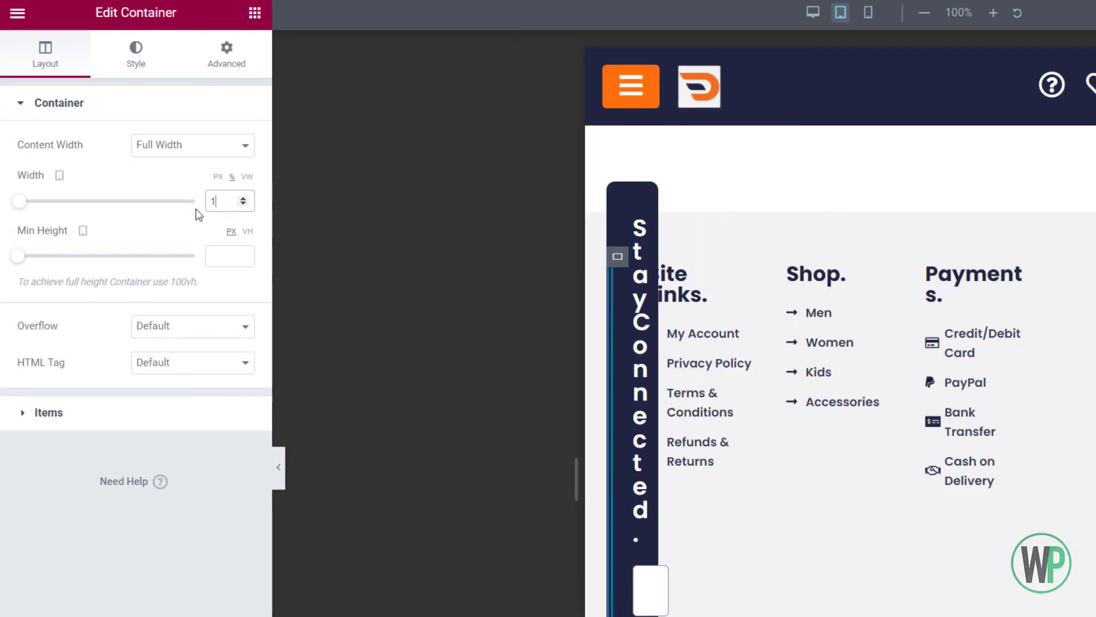
click(227, 60)
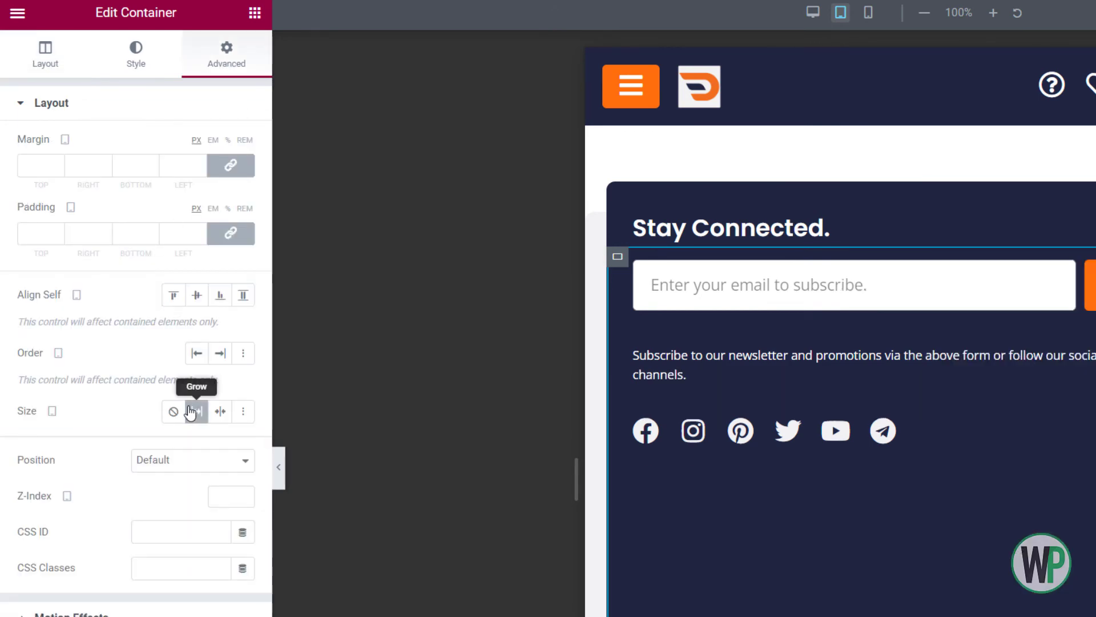
click(195, 411)
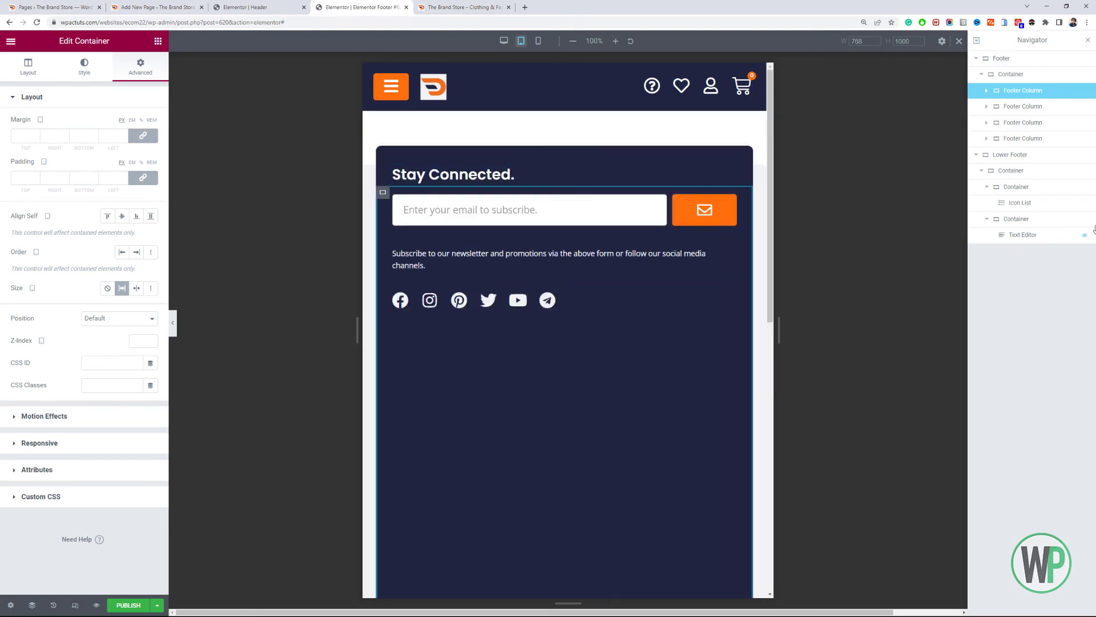
- Enable item wrapping on the container that holds the four Footer Columns
click(1033, 77)
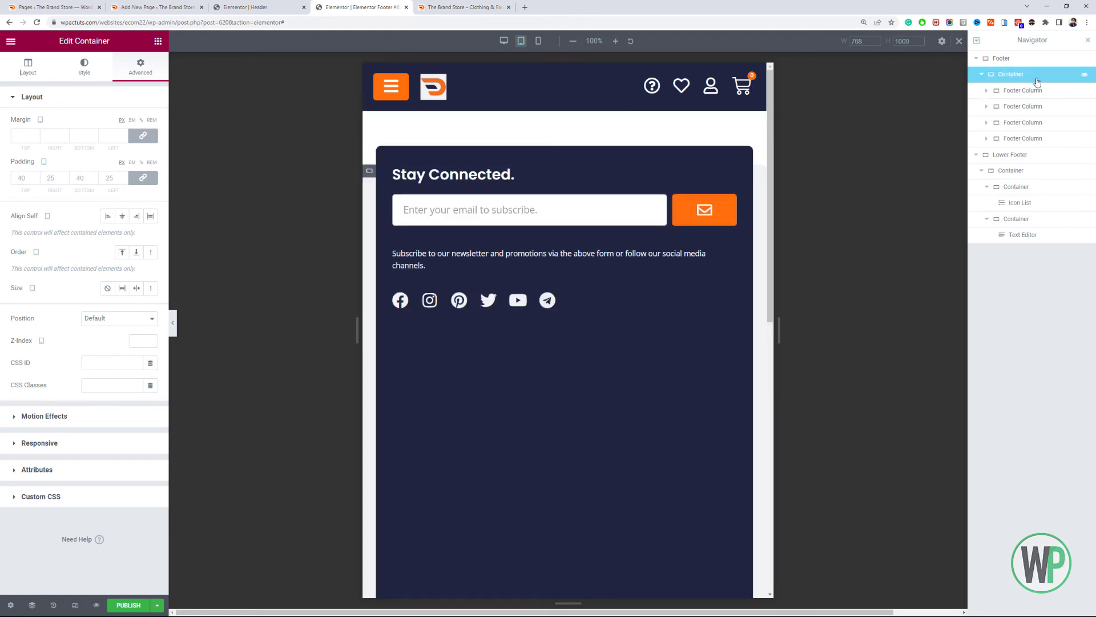
click(54, 73)
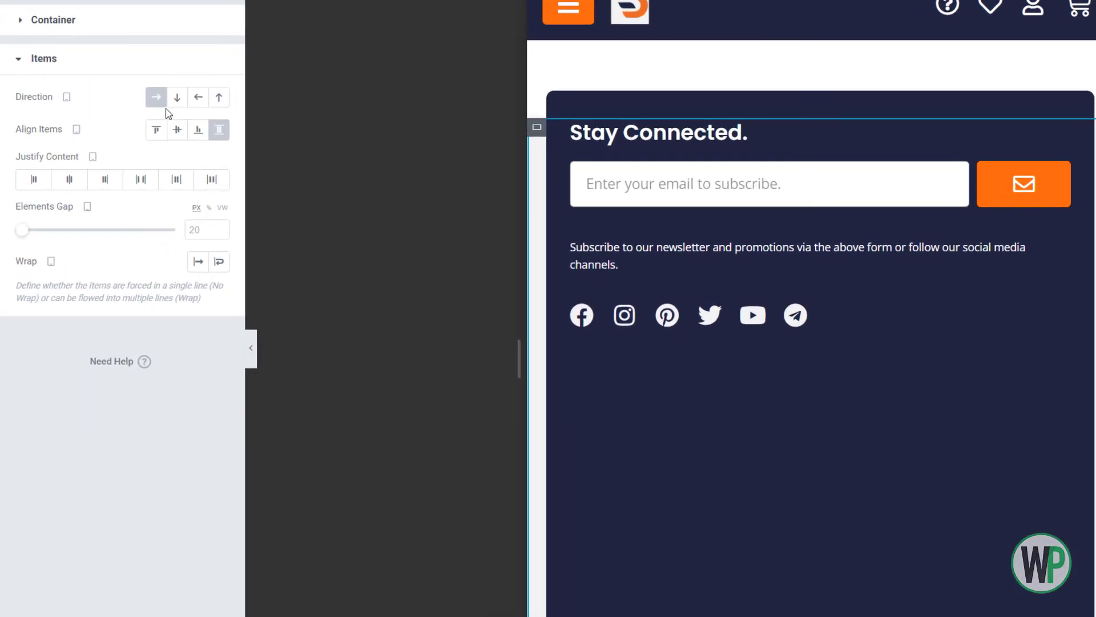
click(217, 263)
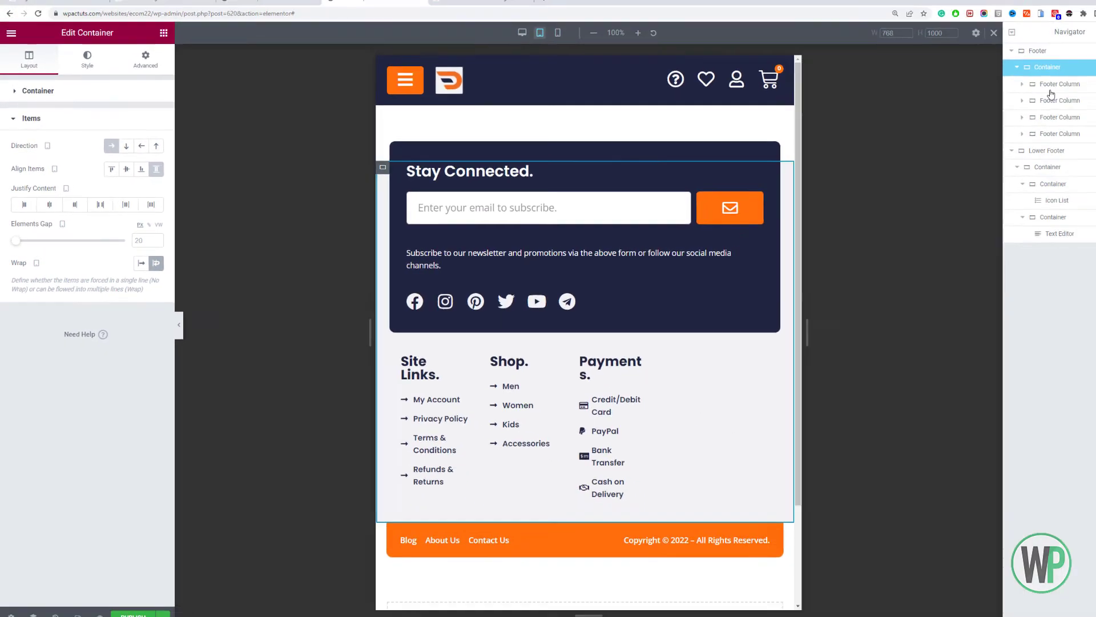
- Set the Site Links column's tablet width to 33 px
click(1014, 106)
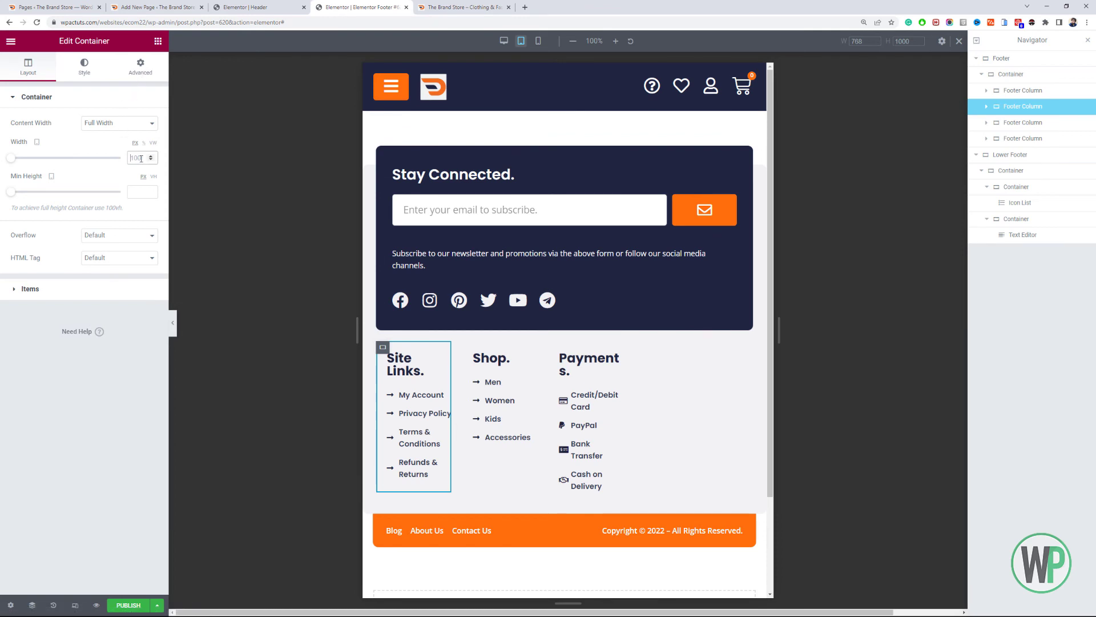
click(121, 165)
text(33)
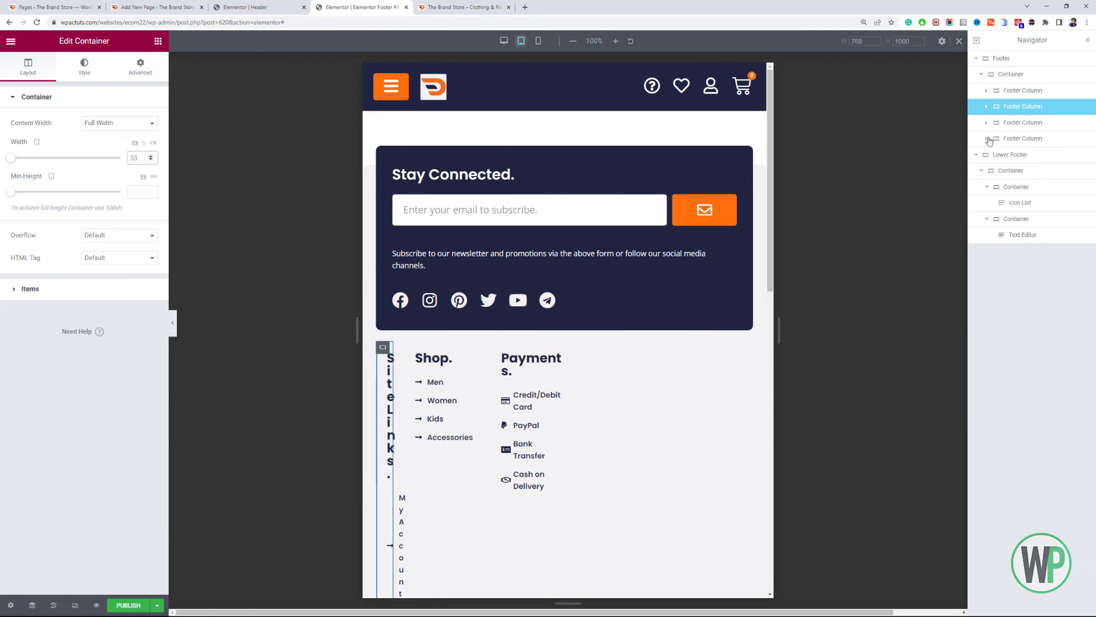
- Set the tablet widths of the Shop and Site Links columns to 33% each
click(1028, 124)
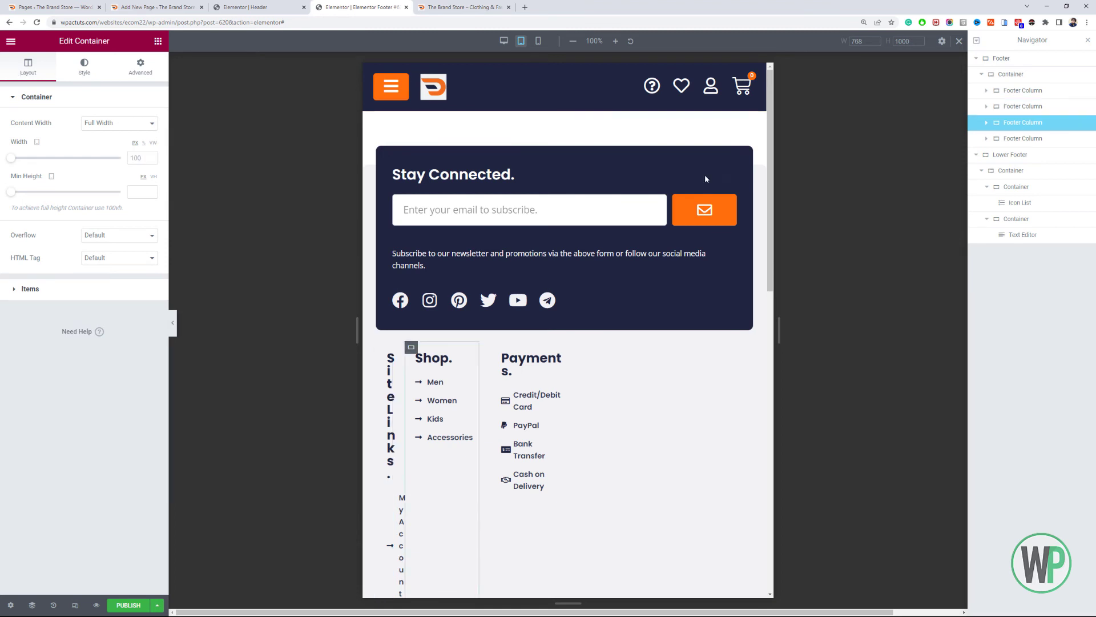
click(142, 157)
text(33)
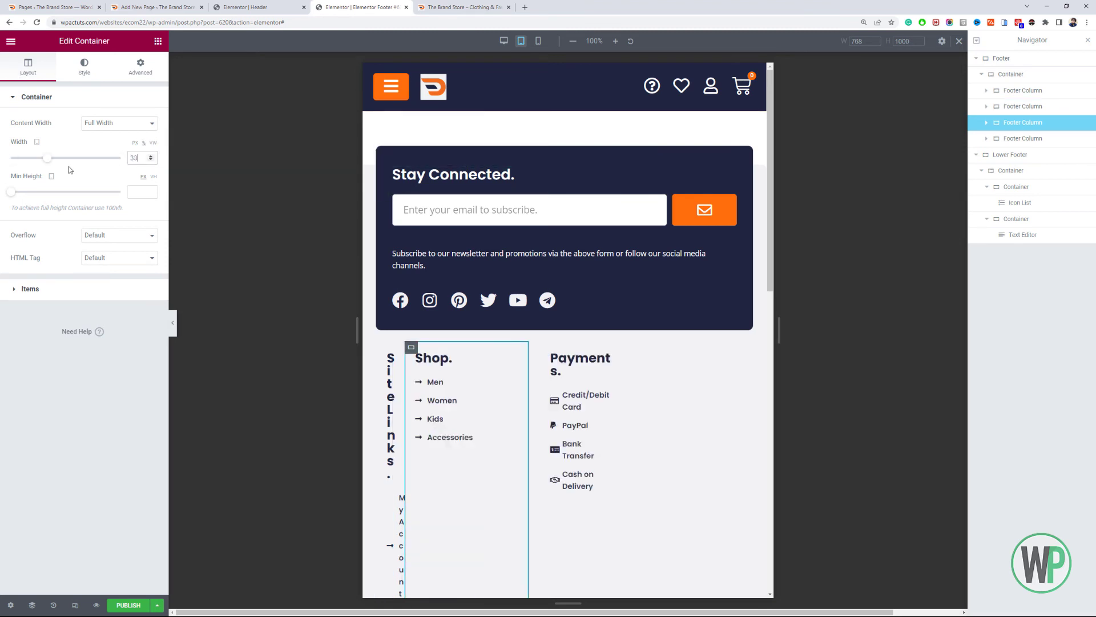
click(1022, 107)
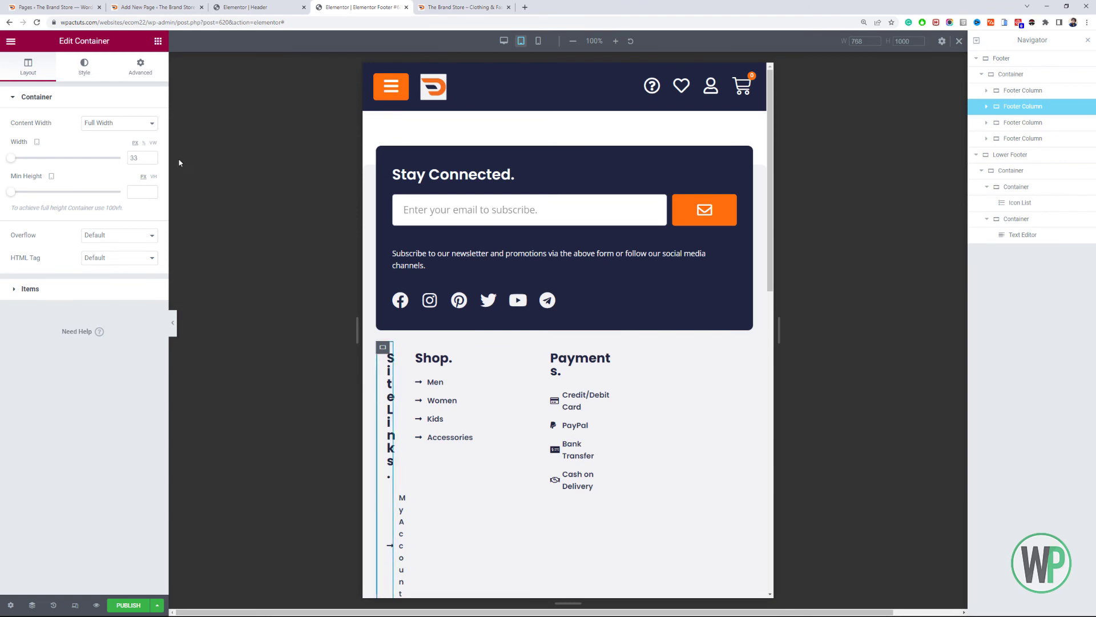
click(145, 143)
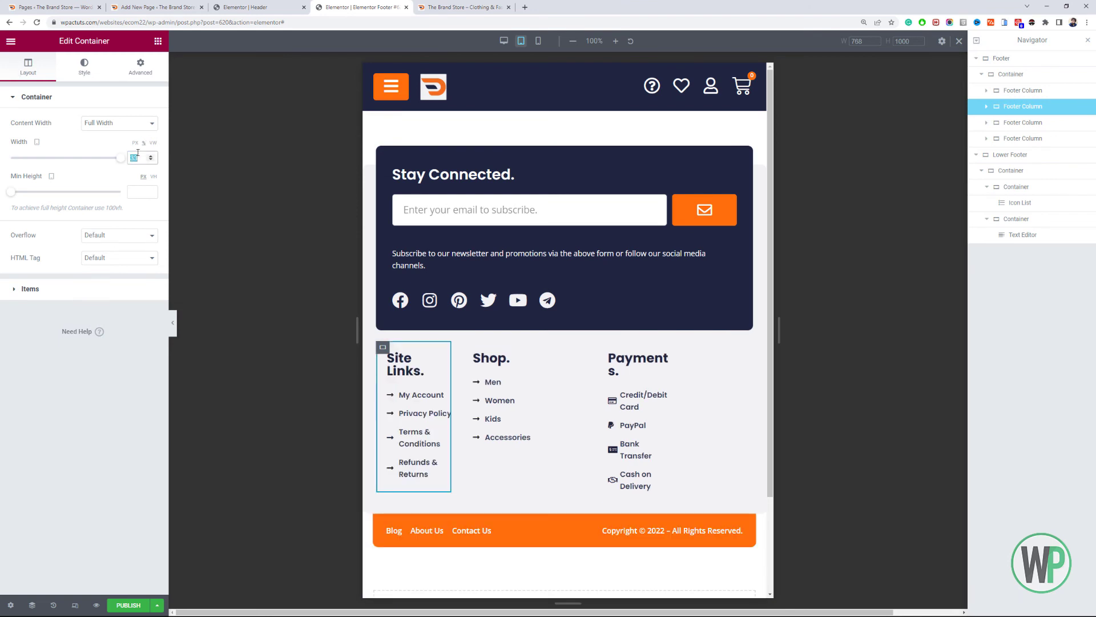
text(33)
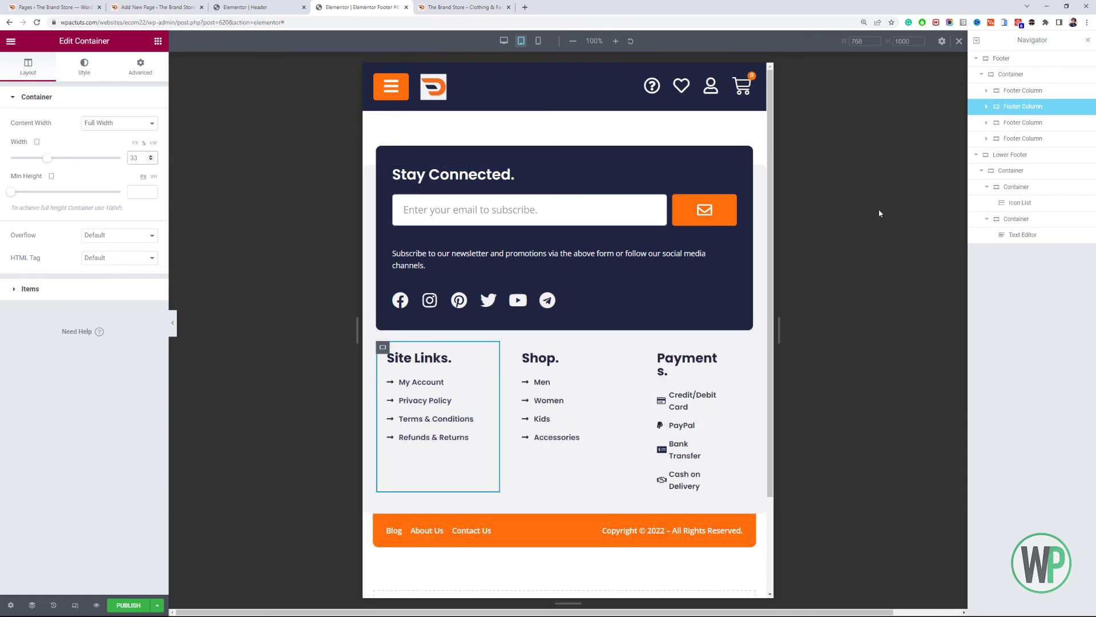
- Set the Payments column's tablet width to 33%
click(1027, 139)
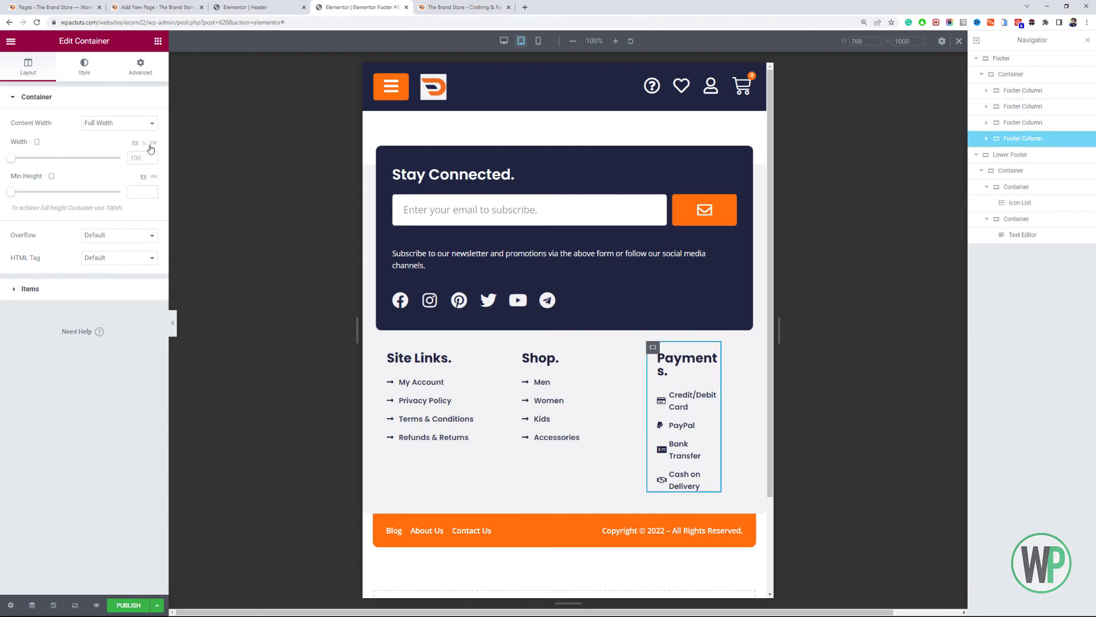
click(144, 143)
click(128, 158)
text(33)
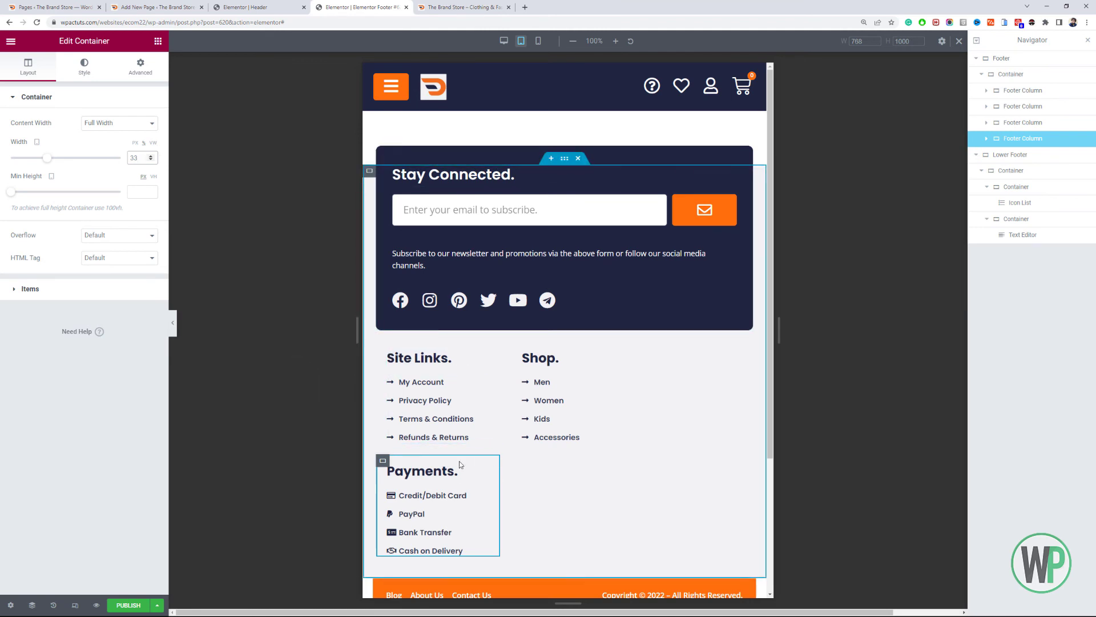
- Reduce the Payments and Shop columns' widths to 32% and the Site Links column's width to 30%
click(151, 160)
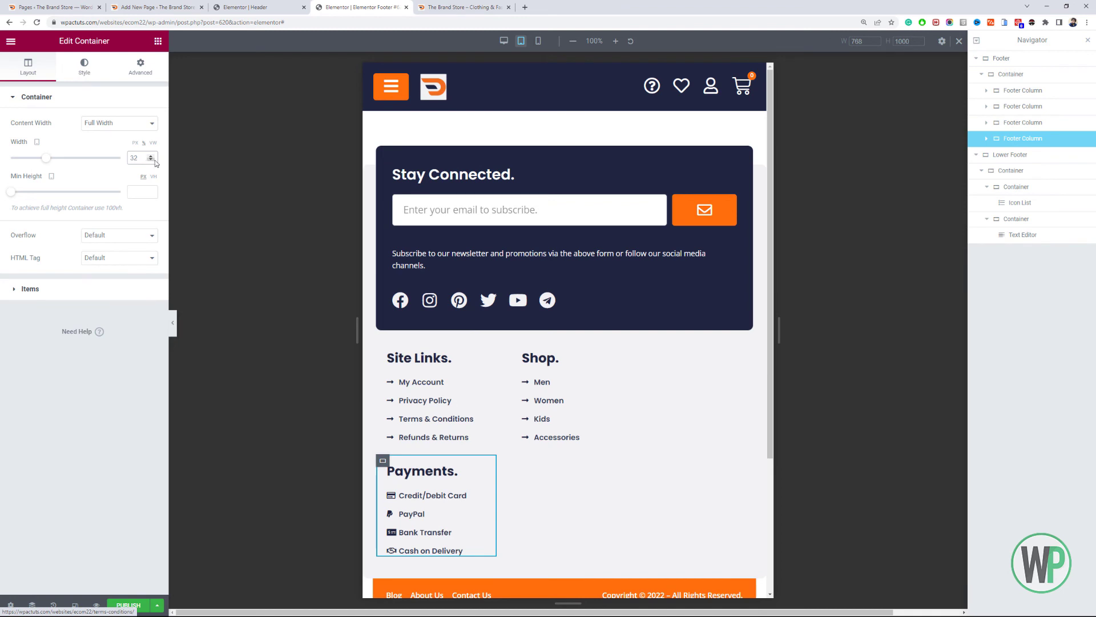
click(1012, 123)
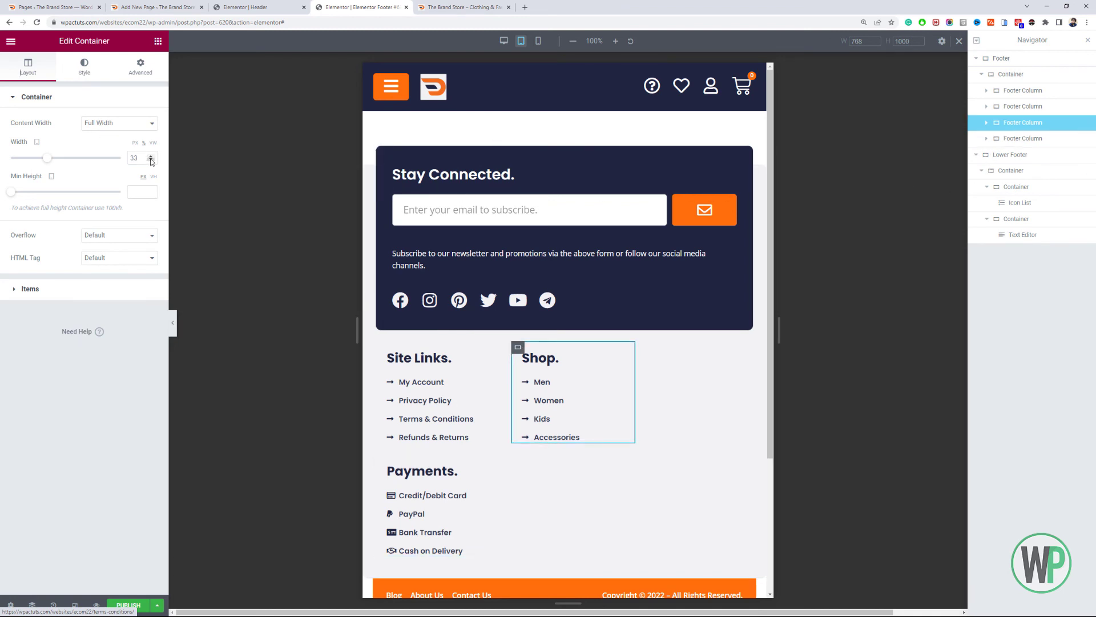
click(1022, 107)
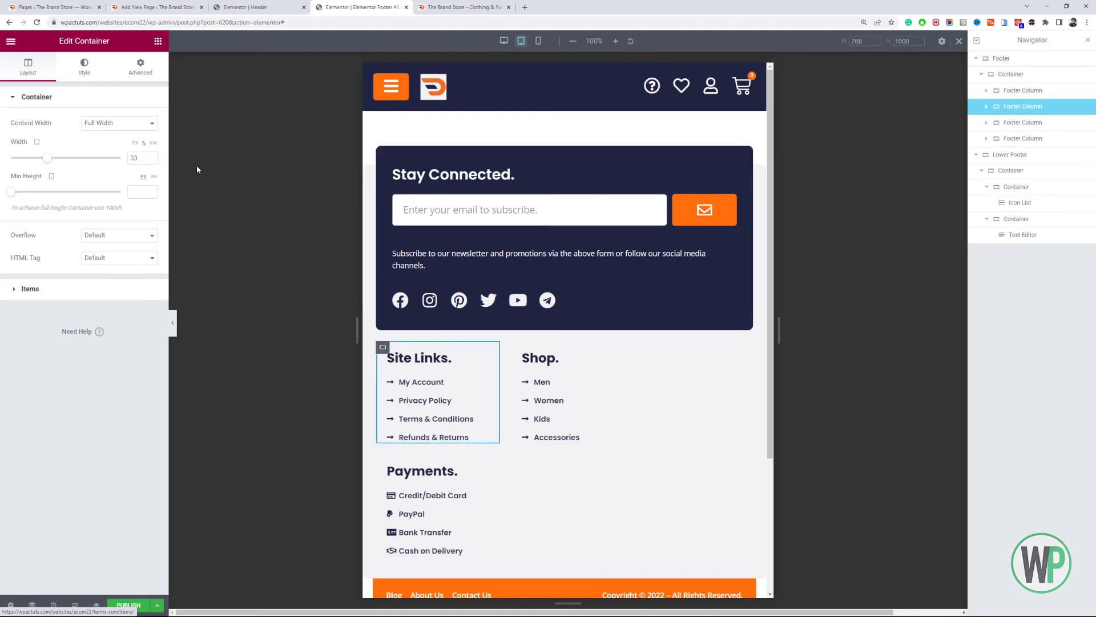
click(152, 160)
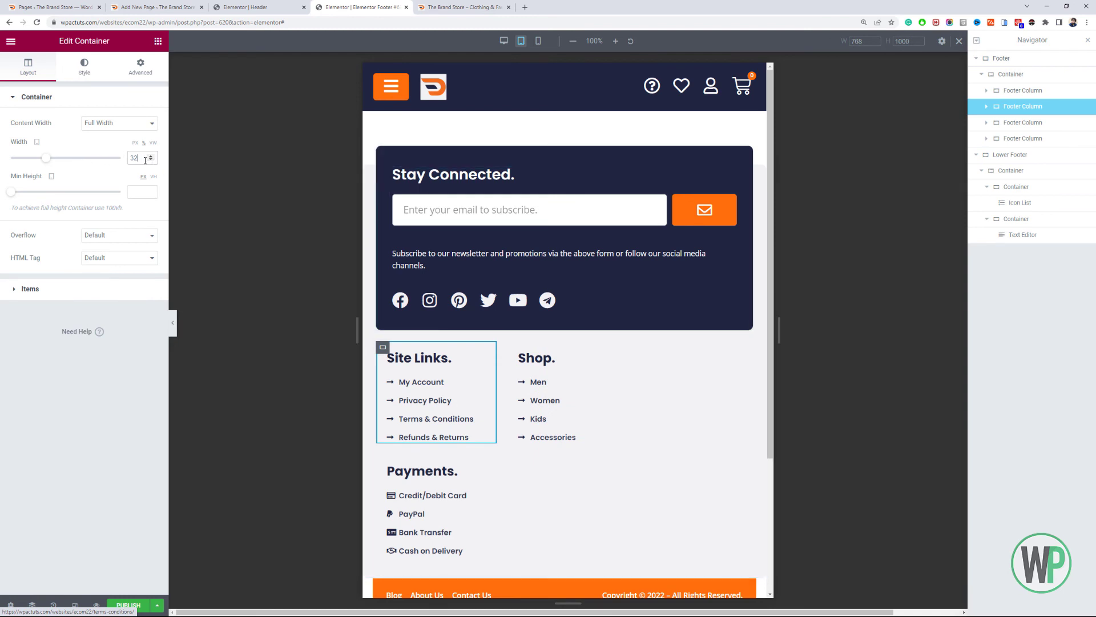
click(152, 161)
click(152, 161)
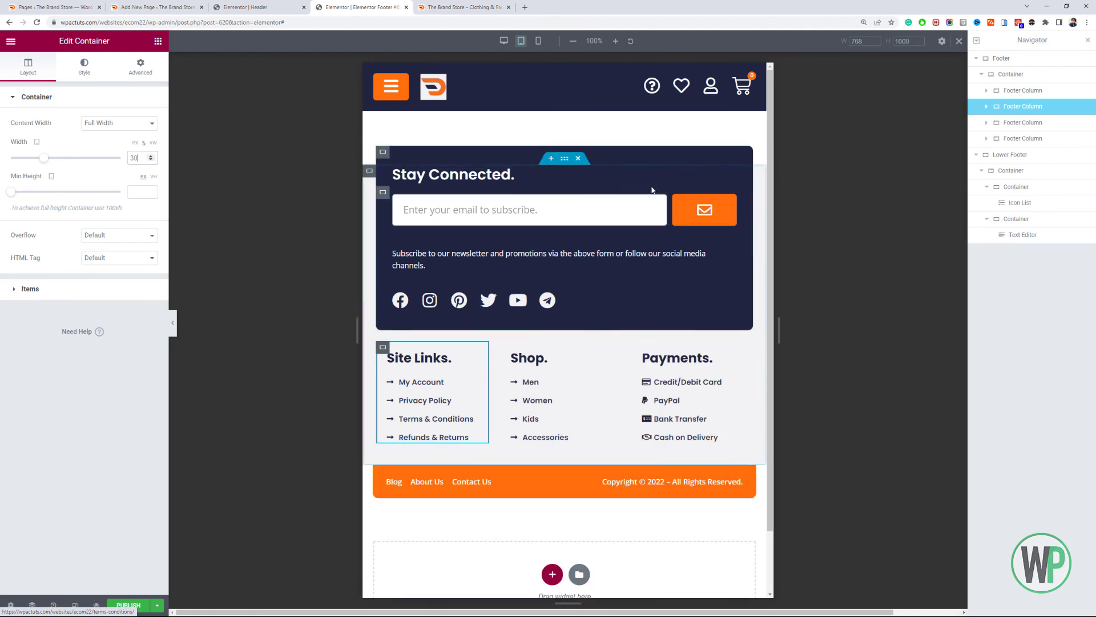
- Set the tablet widths of the Site Links, Shop and Payments columns to 31% each
click(151, 161)
key(Up)
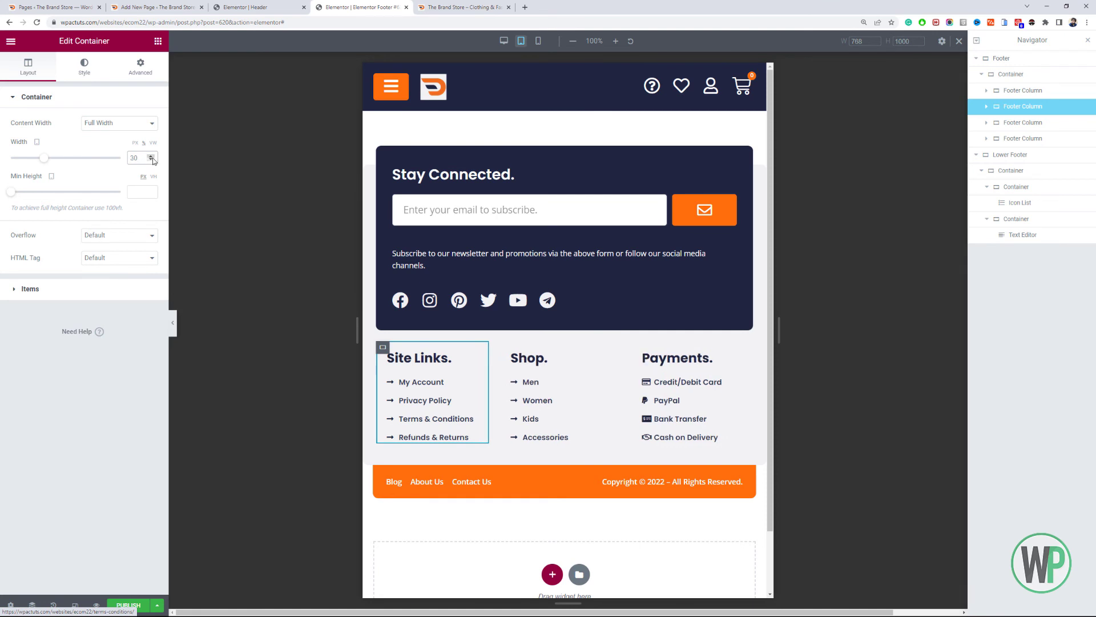
key(Up)
click(1006, 125)
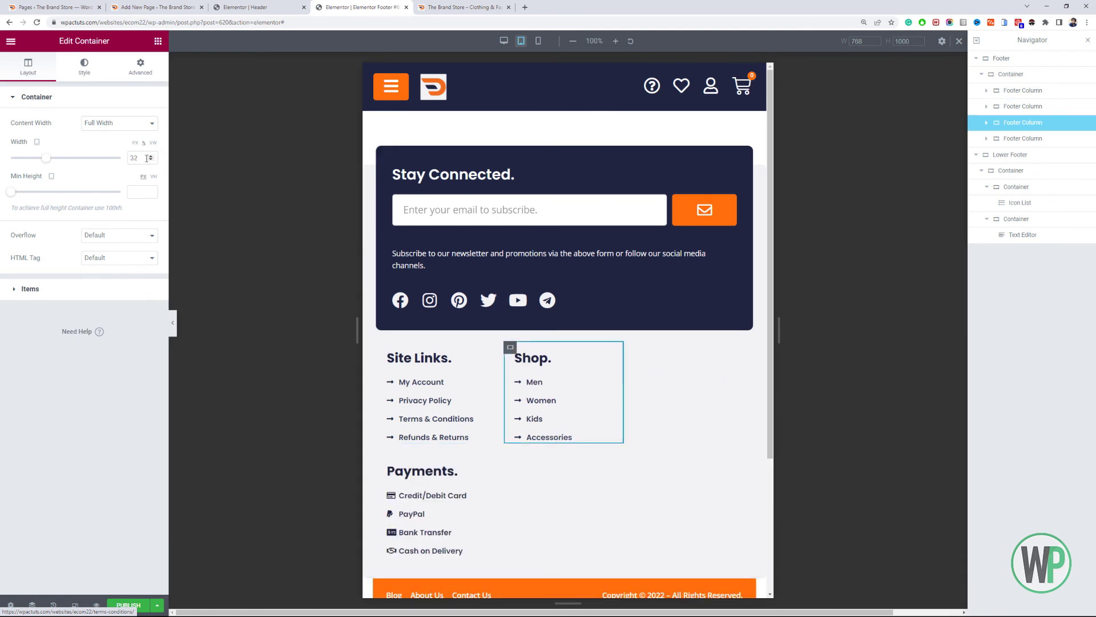
click(1031, 138)
click(152, 162)
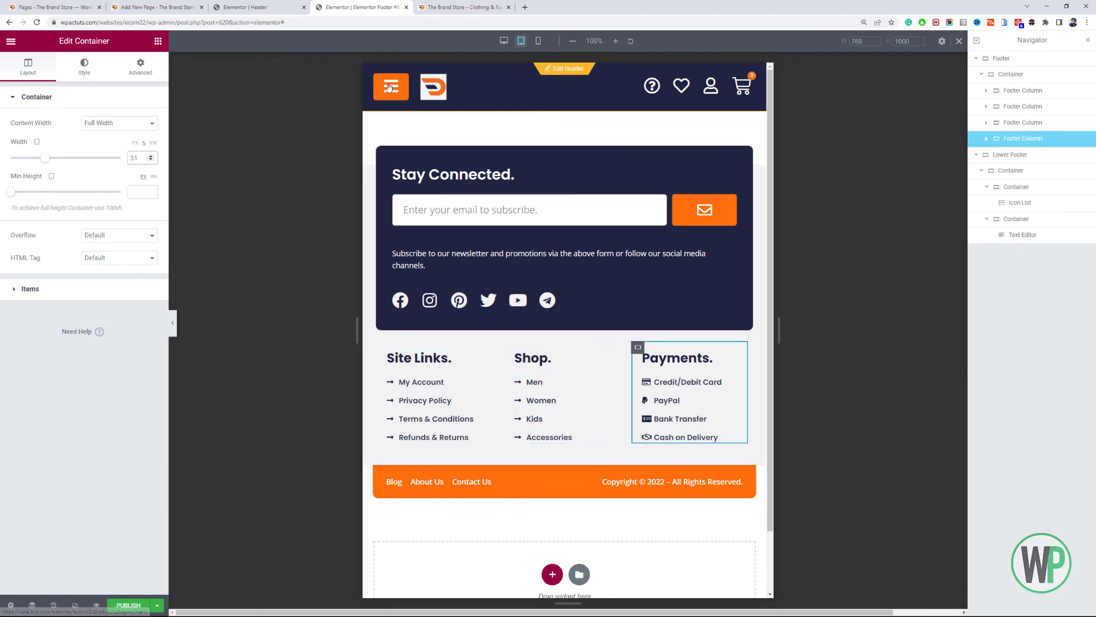
- Select the first Footer Column, preview the footer at mobile size and return to the tablet preview
click(1026, 90)
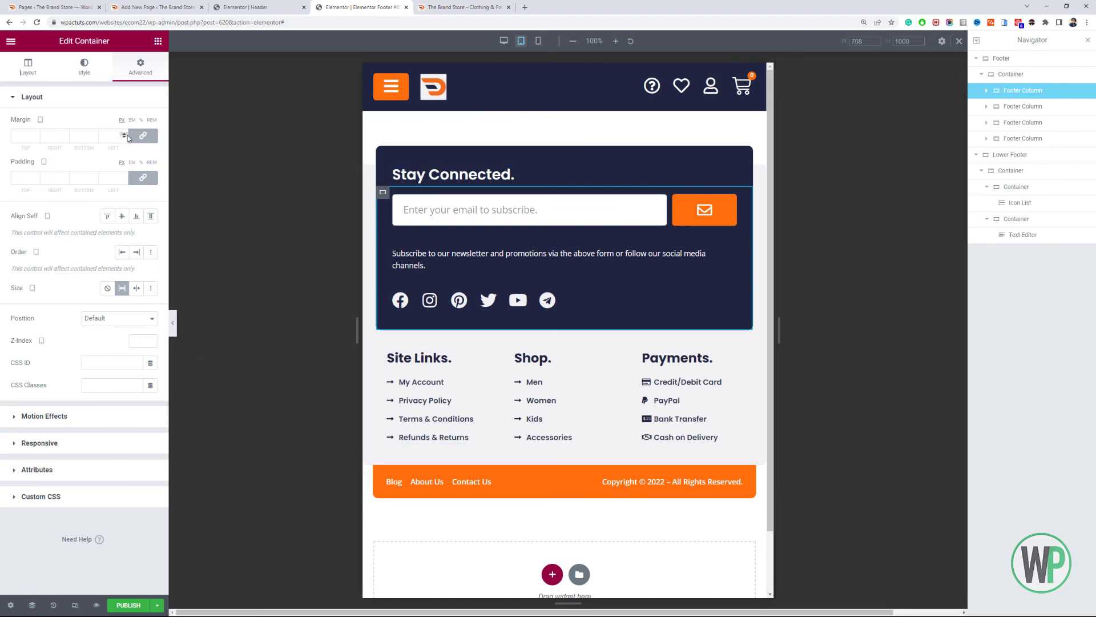
click(538, 41)
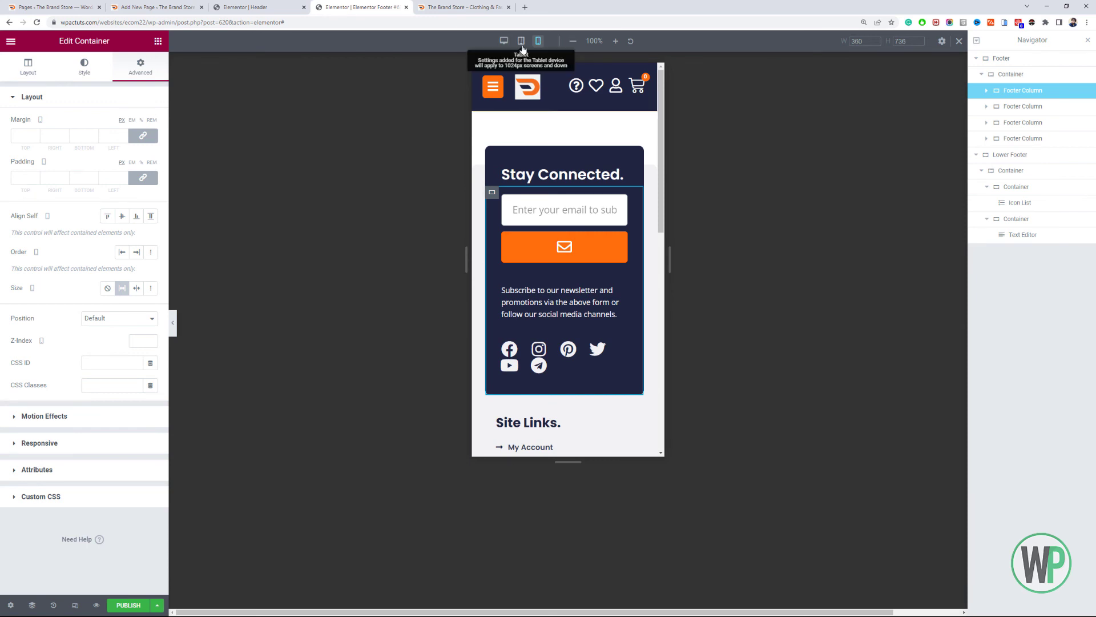
click(521, 45)
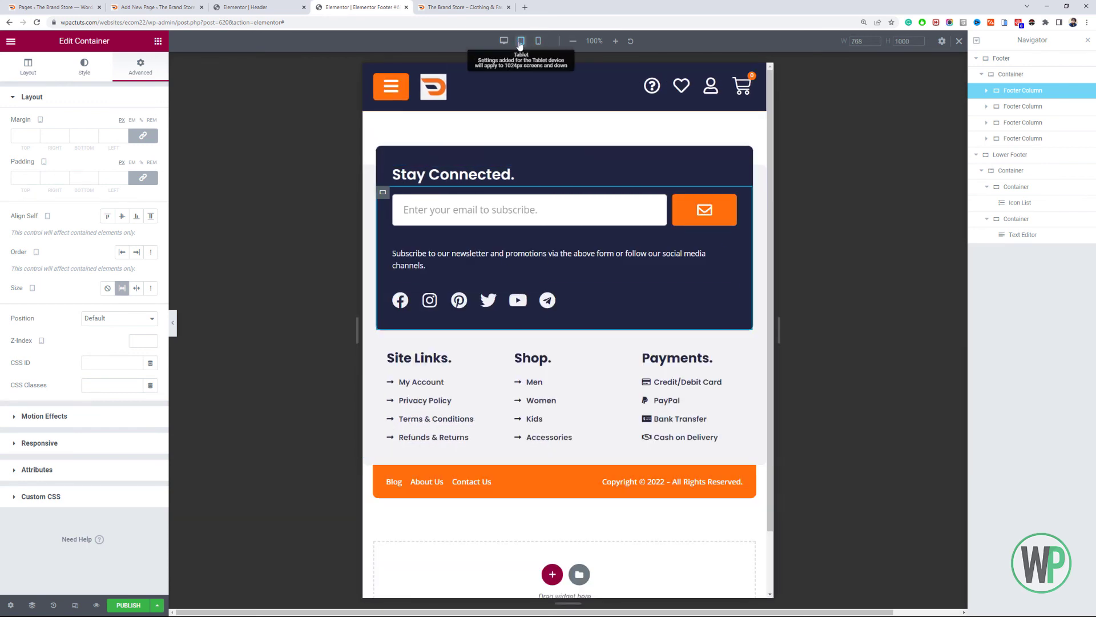
- In the mobile view, set the subscribe box's social icons to size 20 and spacing 20
click(537, 41)
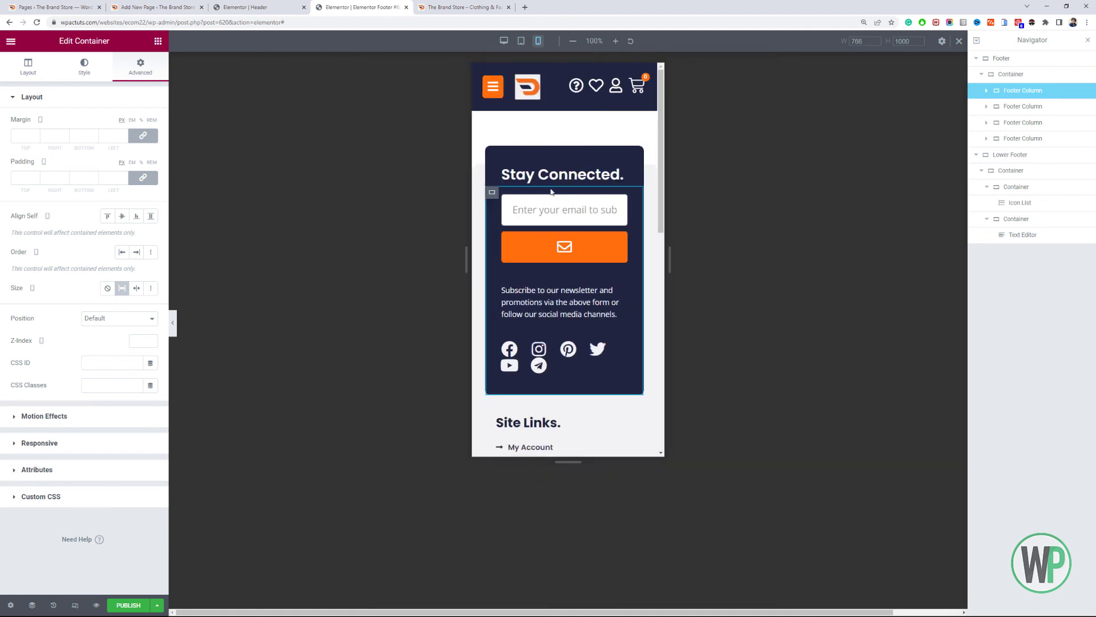
click(610, 352)
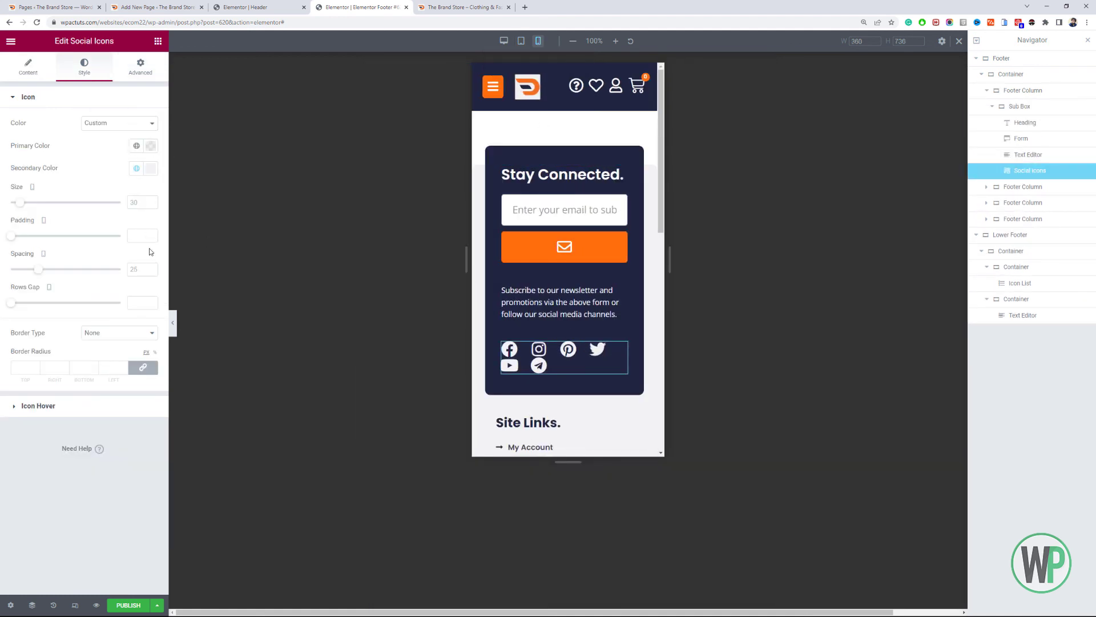
text(20)
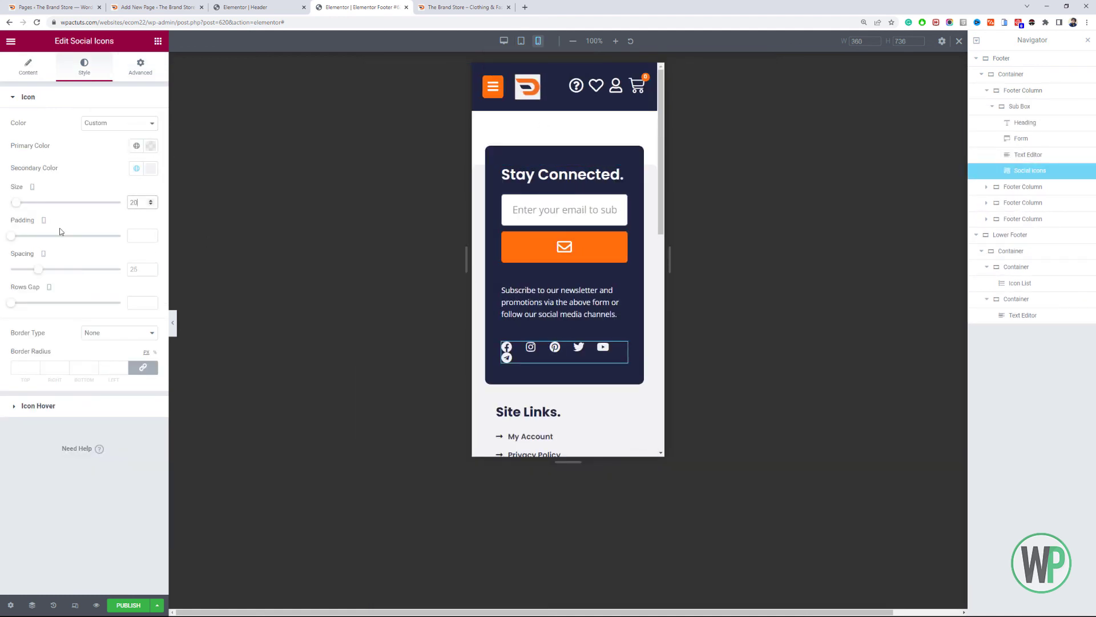
click(134, 264)
text(10)
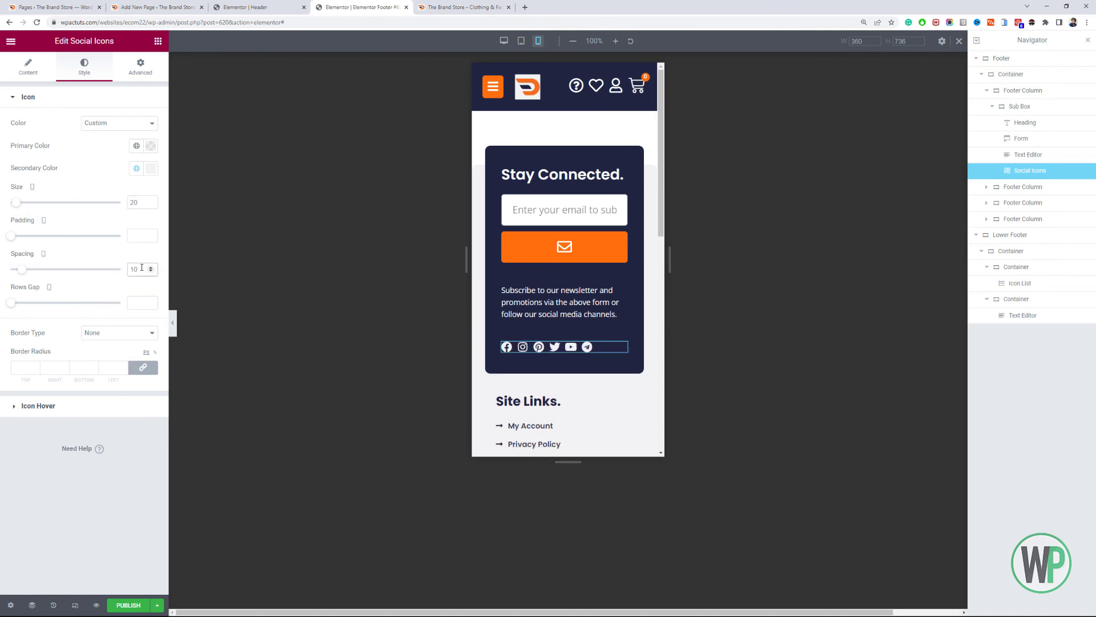
text(2)
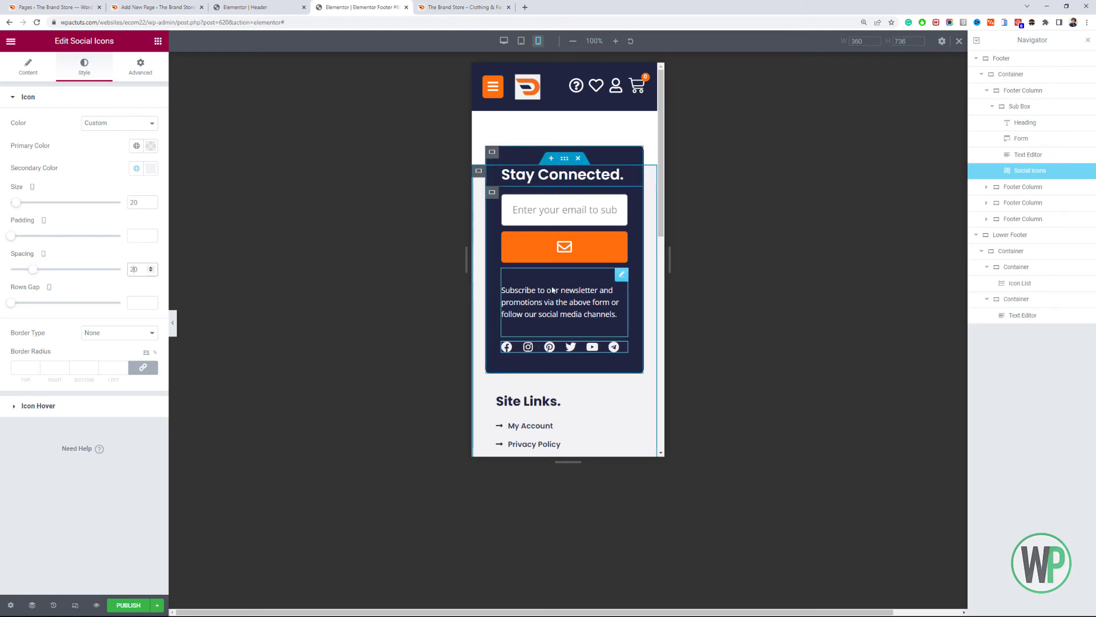
- Center the "Stay Connected." heading for mobile
click(545, 173)
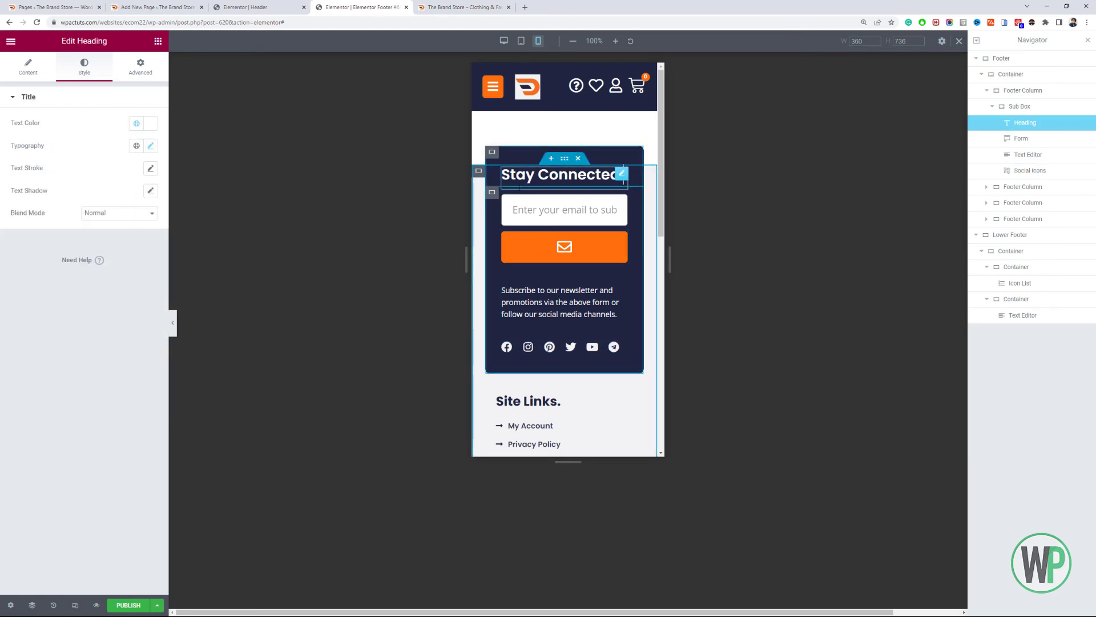
click(42, 79)
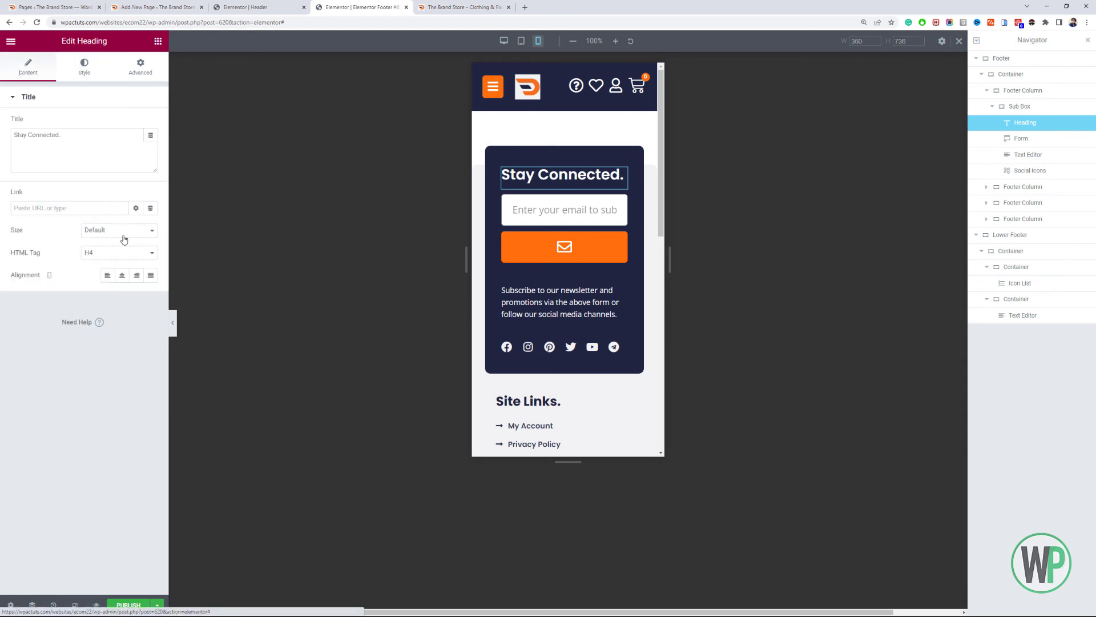
click(121, 275)
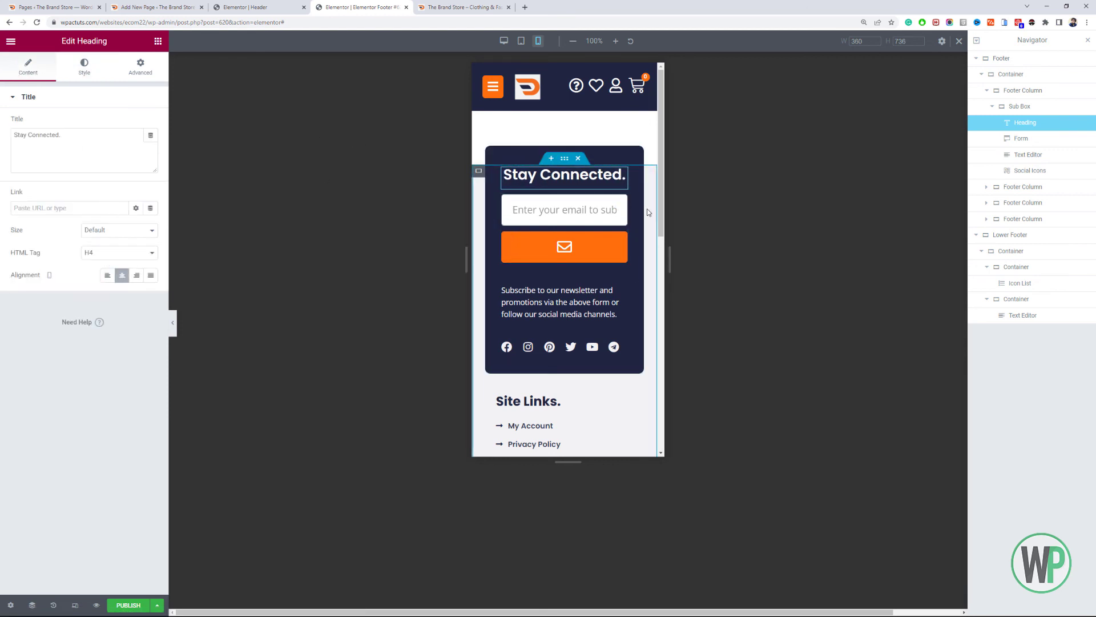
- Center the "Site Links." heading and its icon list for mobile
drag(659, 200, 650, 298)
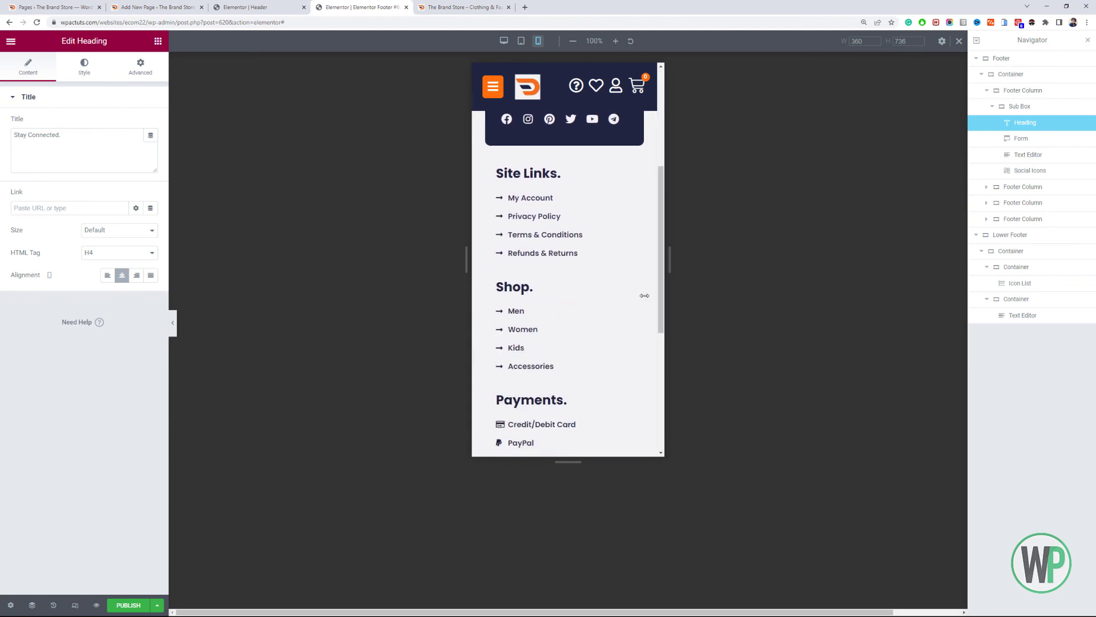
scroll(578, 246, down, 3)
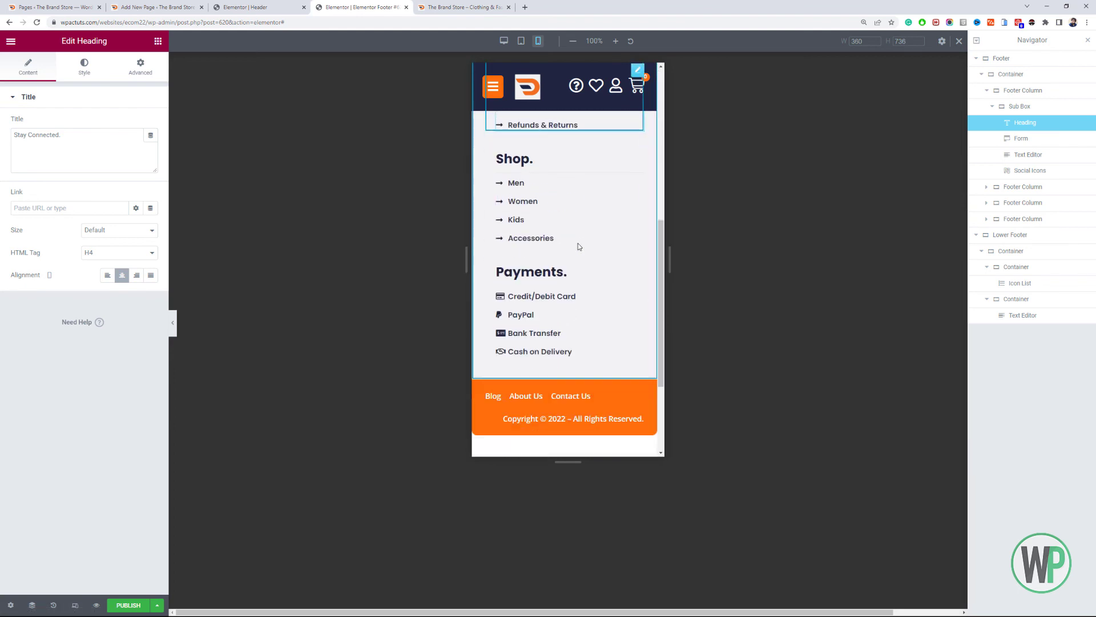
scroll(577, 246, up, 3)
scroll(577, 244, down, 3)
scroll(579, 246, up, 3)
scroll(580, 247, up, 3)
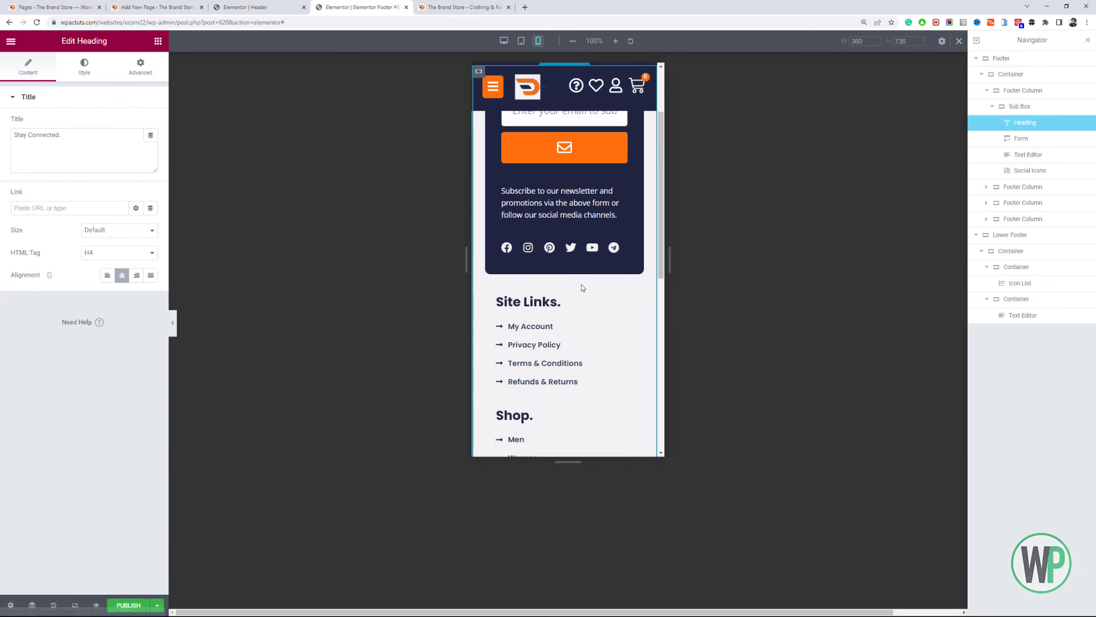
click(590, 316)
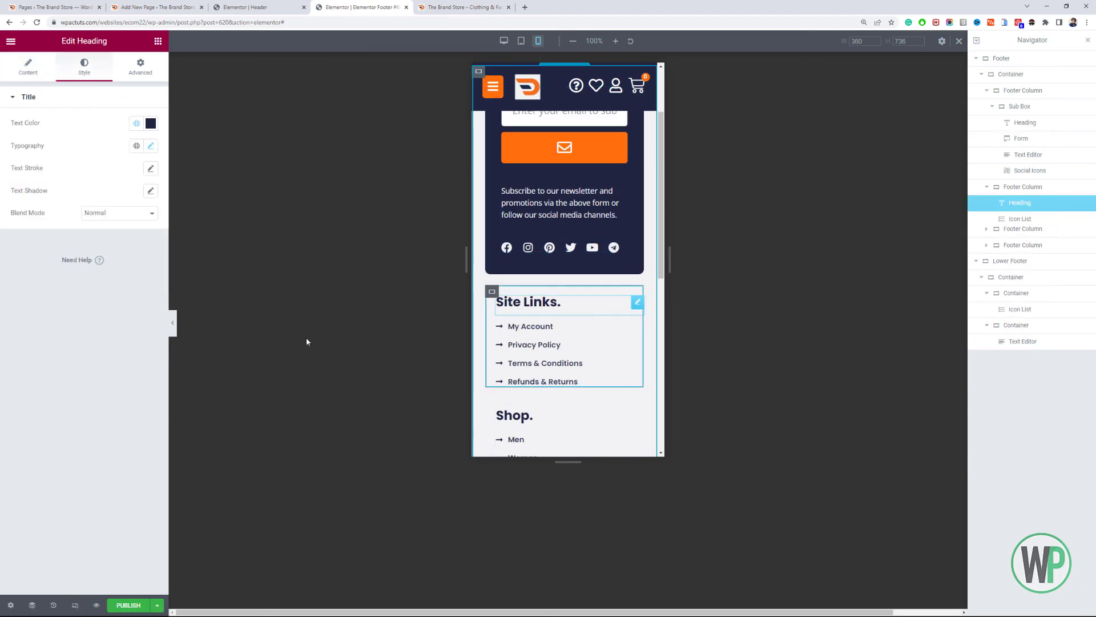
click(46, 70)
click(121, 275)
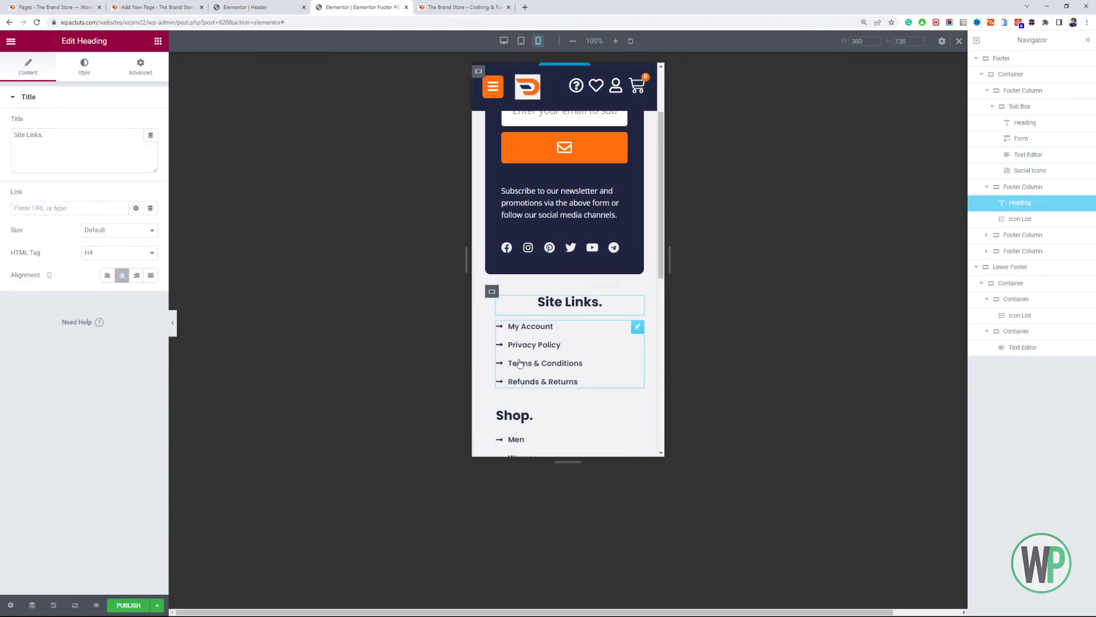
click(572, 332)
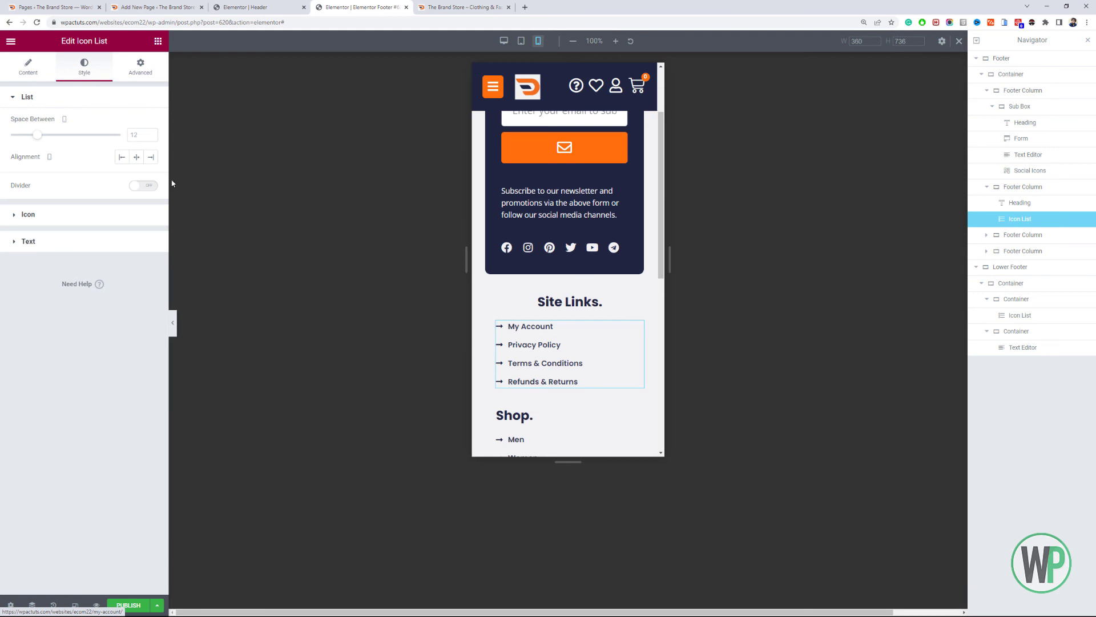
click(143, 161)
- Center the "Shop." heading and its icon list for mobile
click(558, 419)
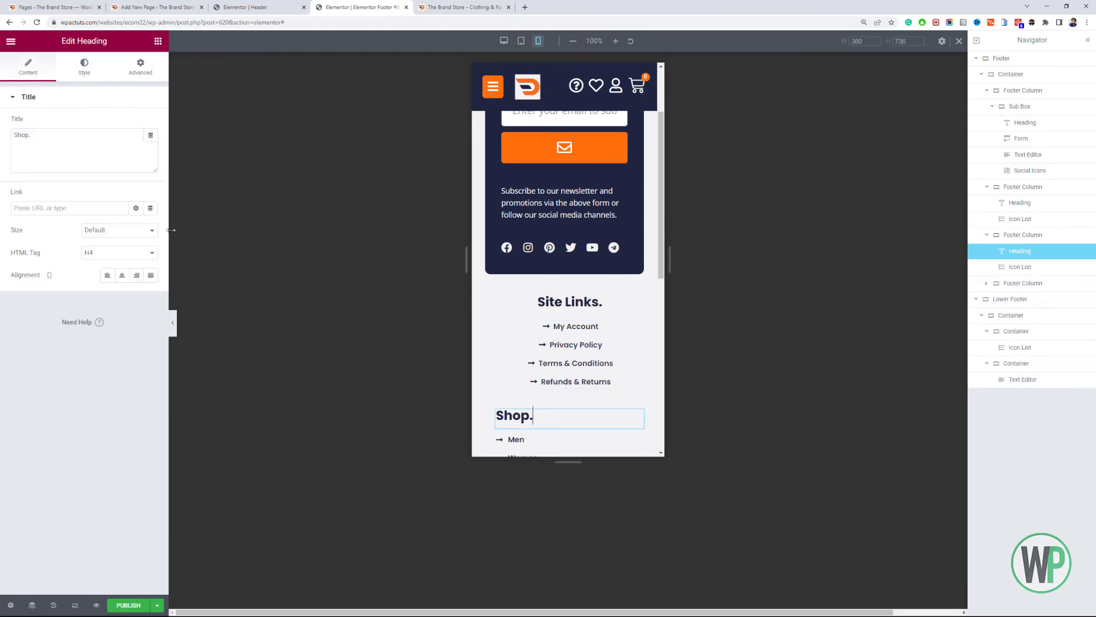
click(122, 275)
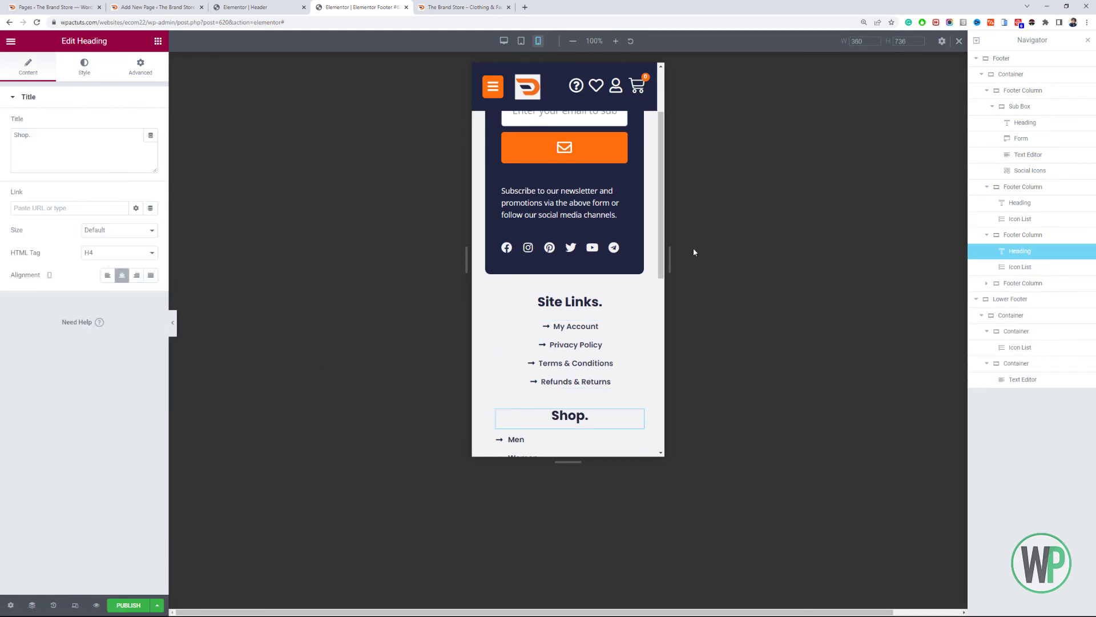
scroll(574, 229, down, 5)
scroll(574, 186, up, 5)
scroll(582, 399, down, 5)
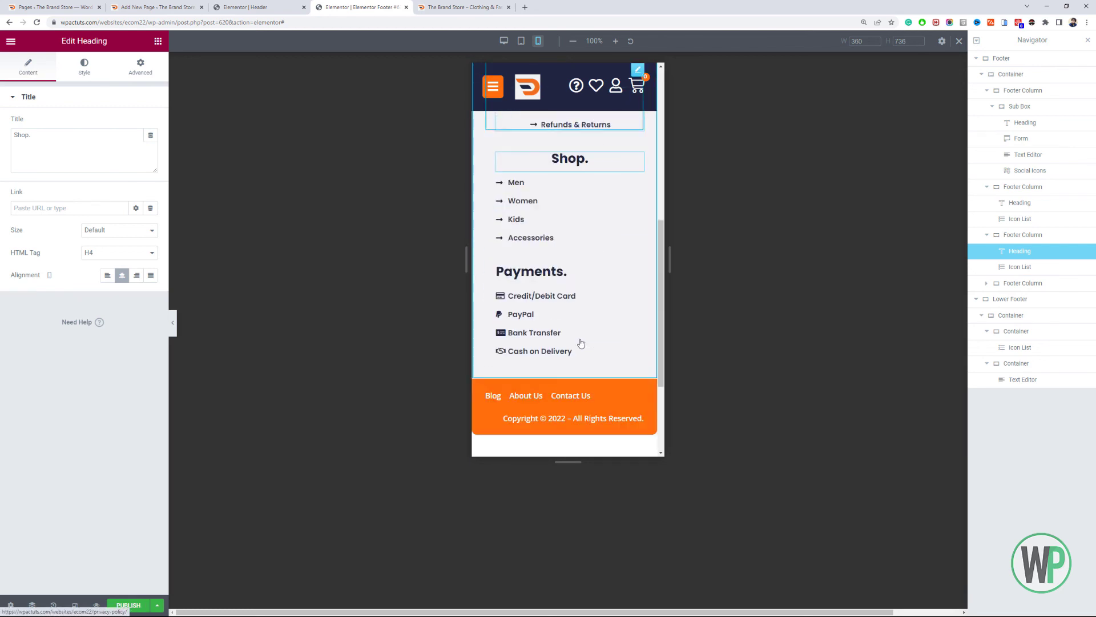
scroll(599, 354, up, 3)
click(563, 330)
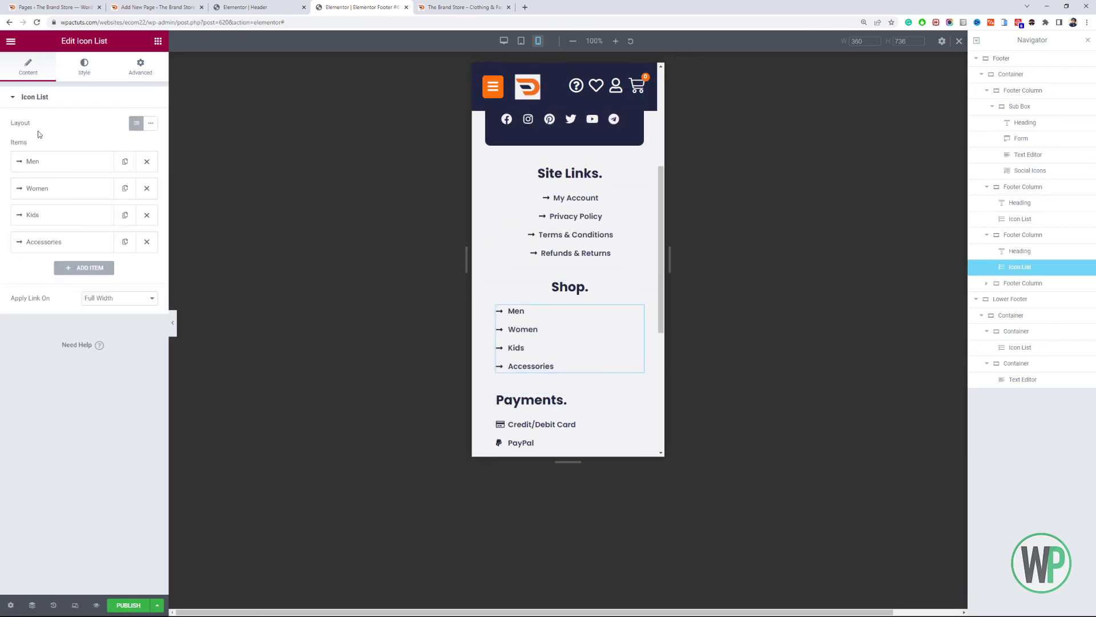
click(83, 69)
click(137, 157)
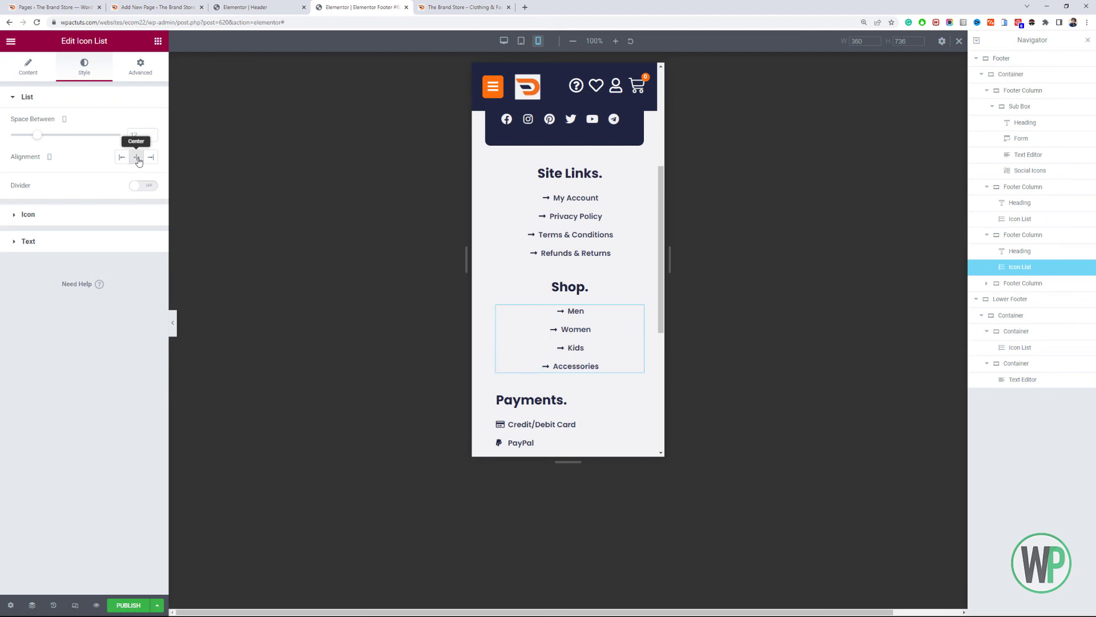
- Center the "Payments." heading and its icon list for mobile
click(607, 403)
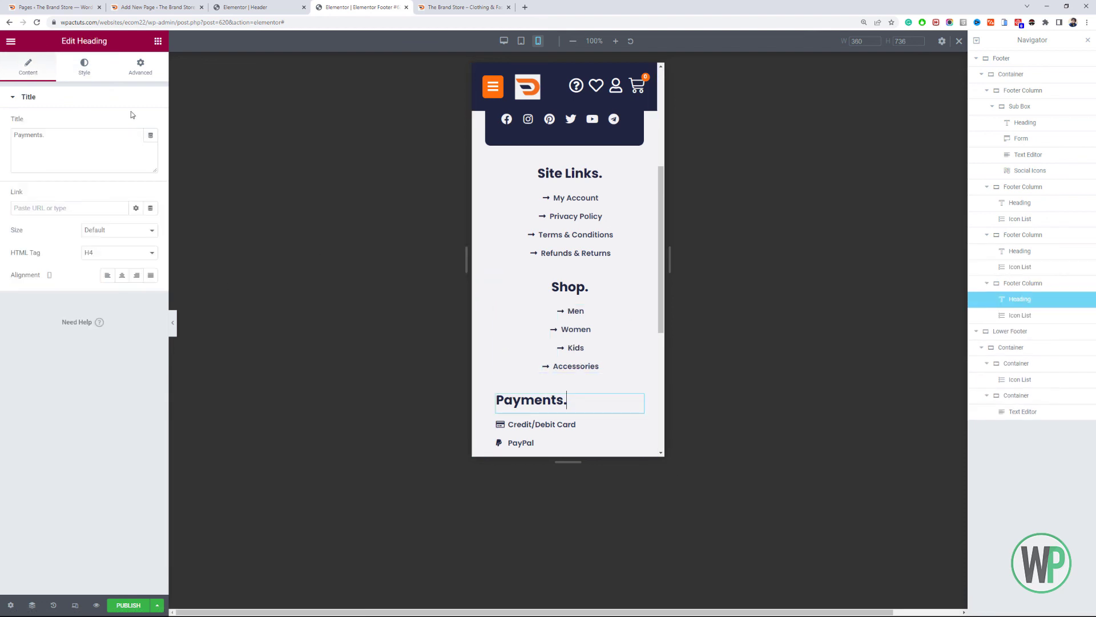
click(84, 67)
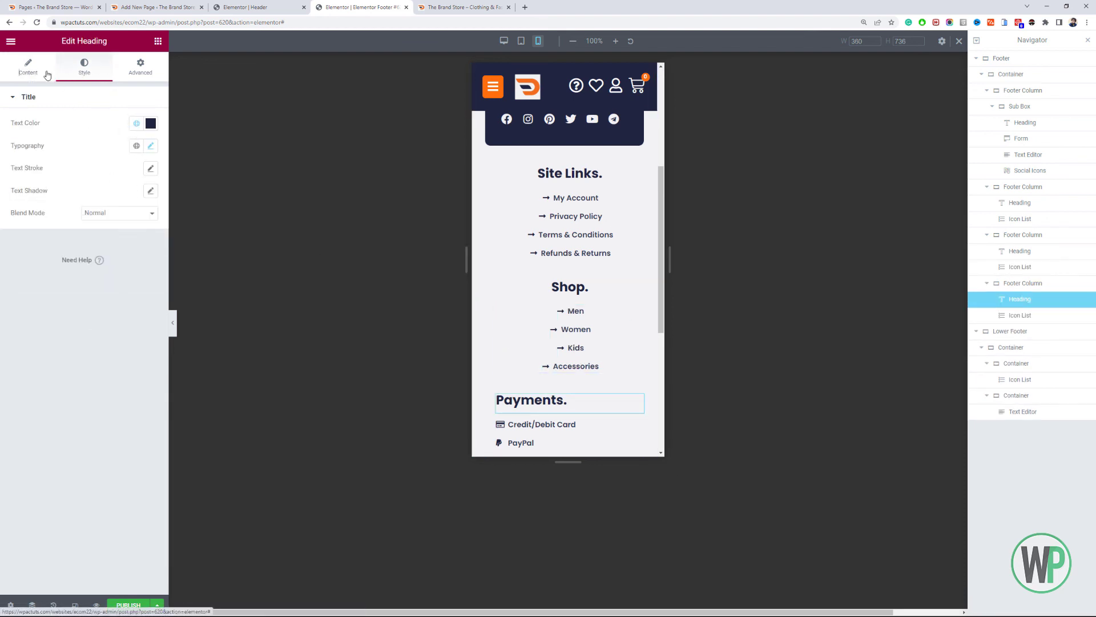
click(44, 72)
click(121, 274)
scroll(529, 271, down, 3)
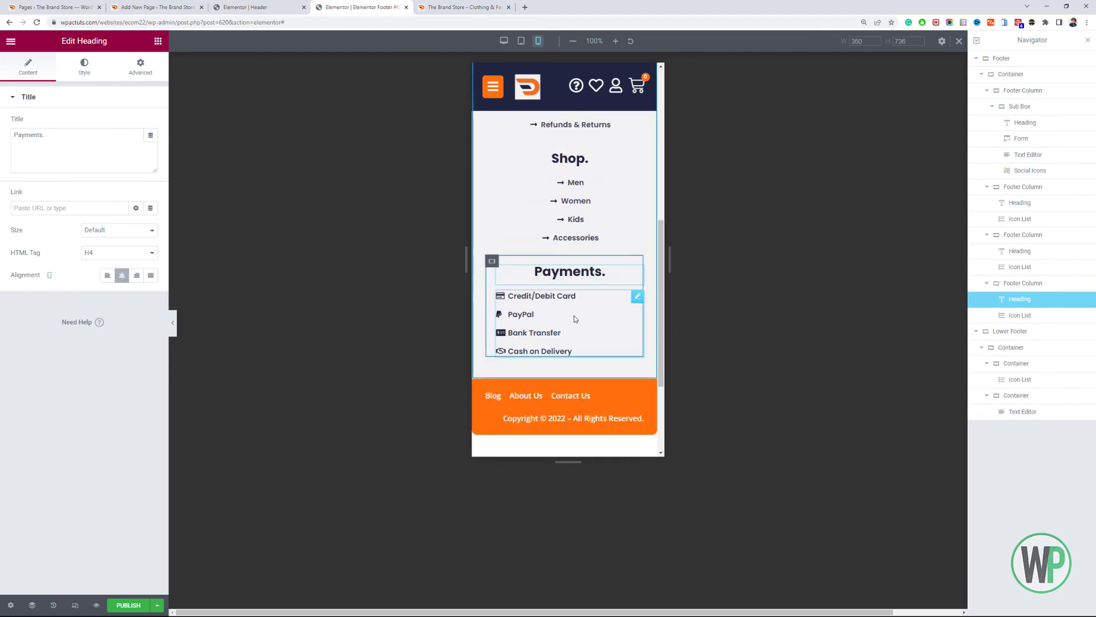
click(574, 316)
click(85, 69)
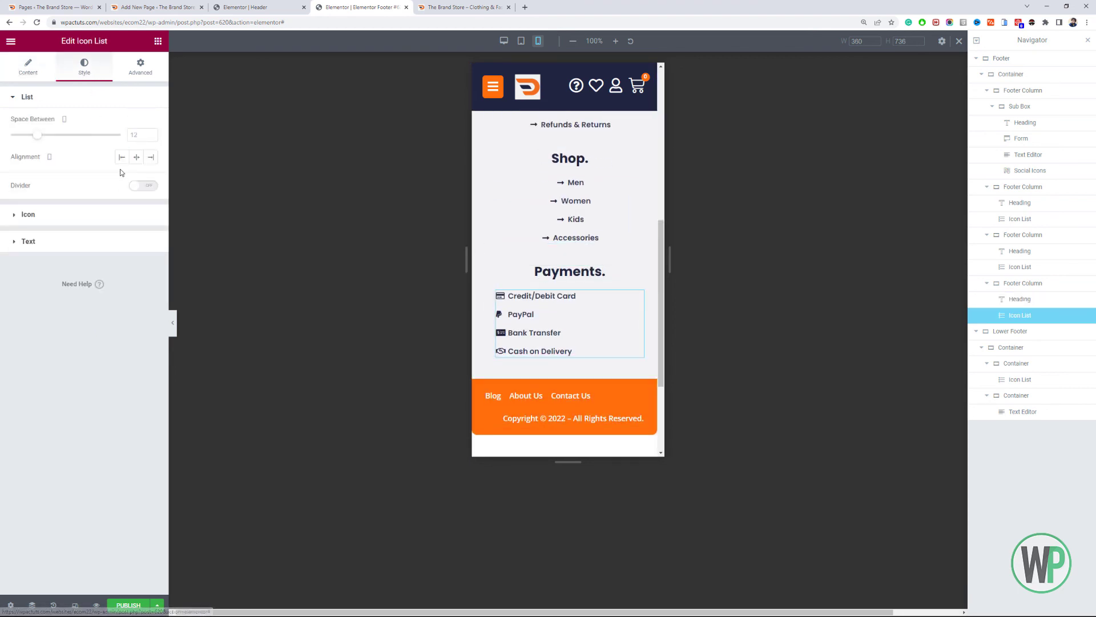
click(136, 157)
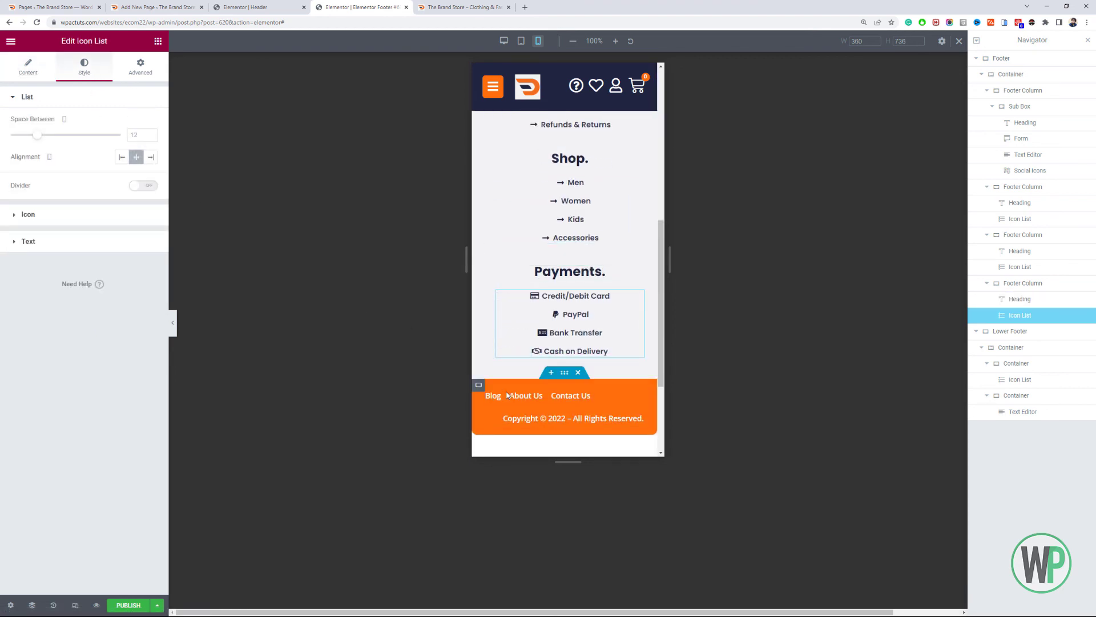
- Center the lower footer's Blog, About Us and Contact Us links and its copyright text for mobile
click(526, 395)
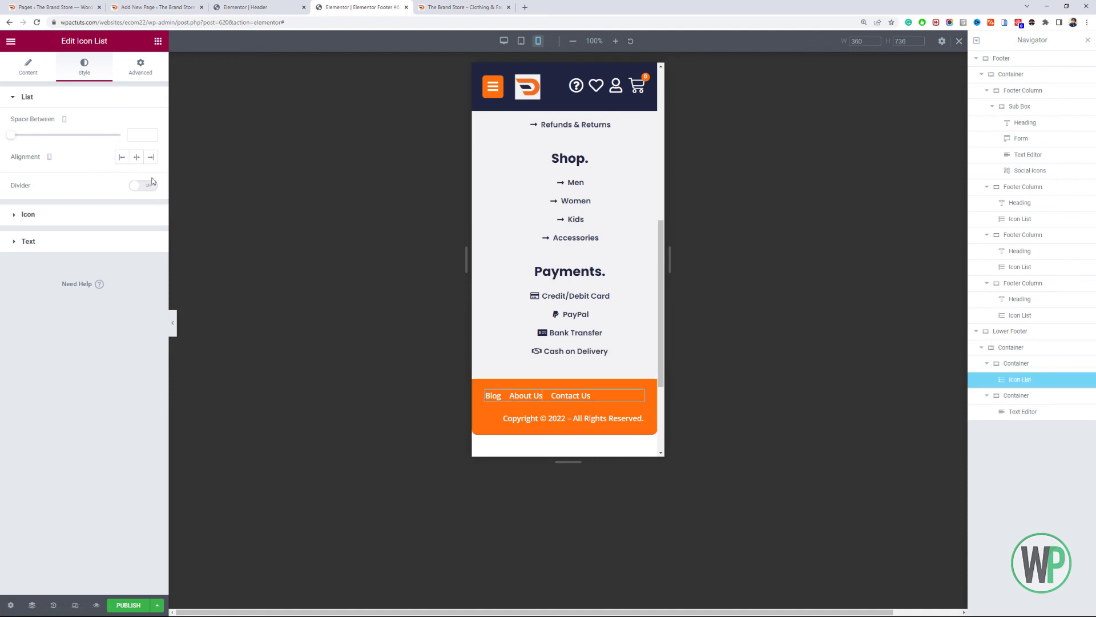
click(137, 157)
click(515, 418)
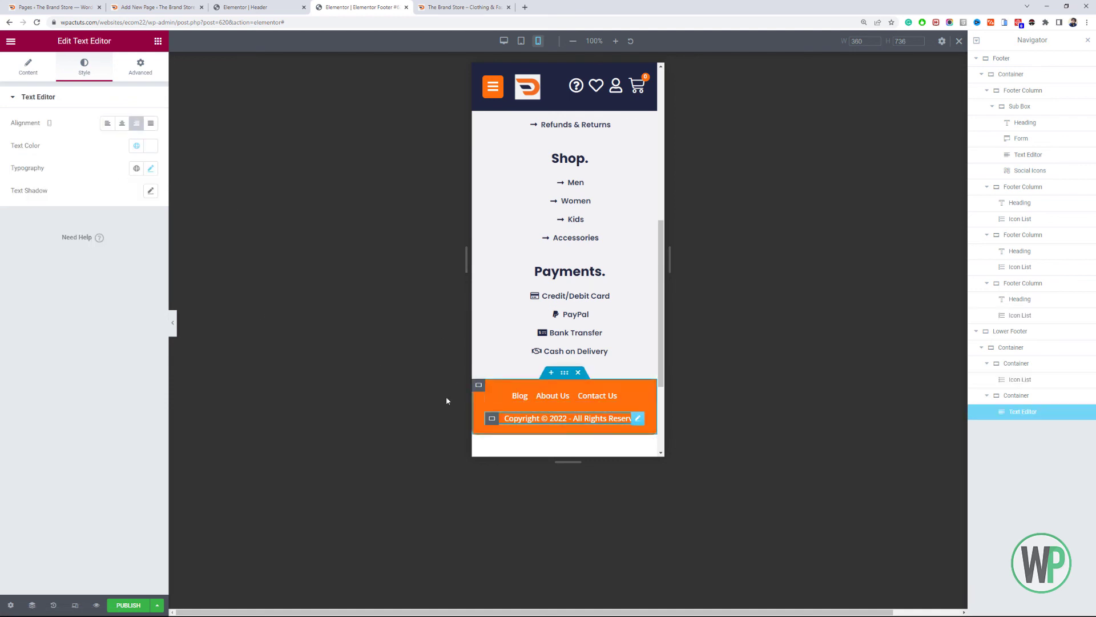
click(121, 126)
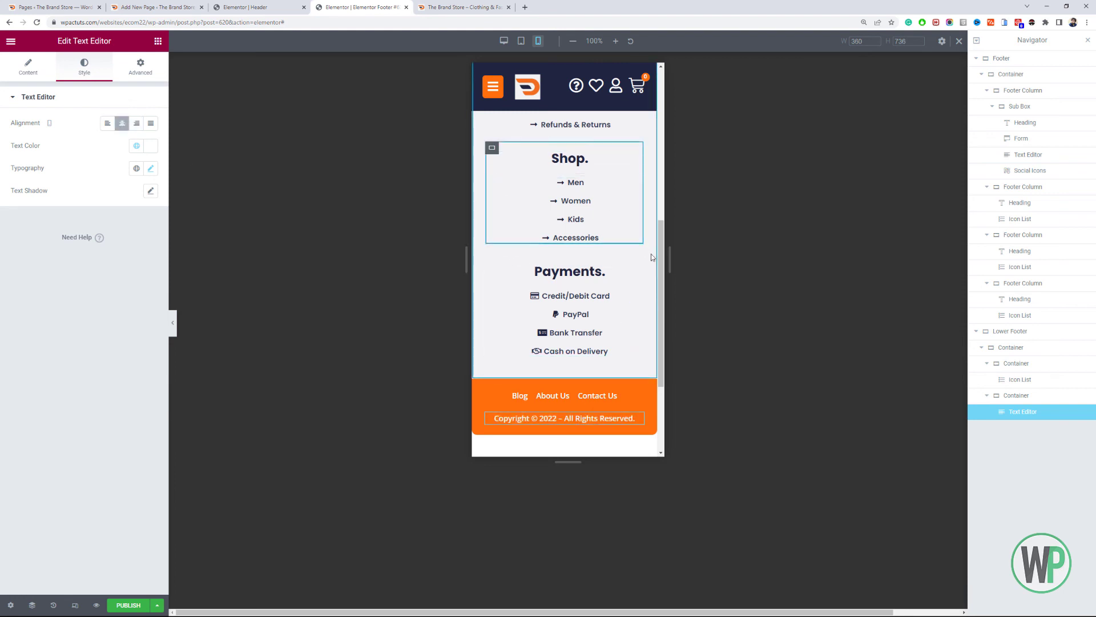
- Give the Lower Footer container a mobile bottom margin of 10 px, with the other sides at 0
scroll(657, 274, up, 1)
scroll(659, 285, down, 2)
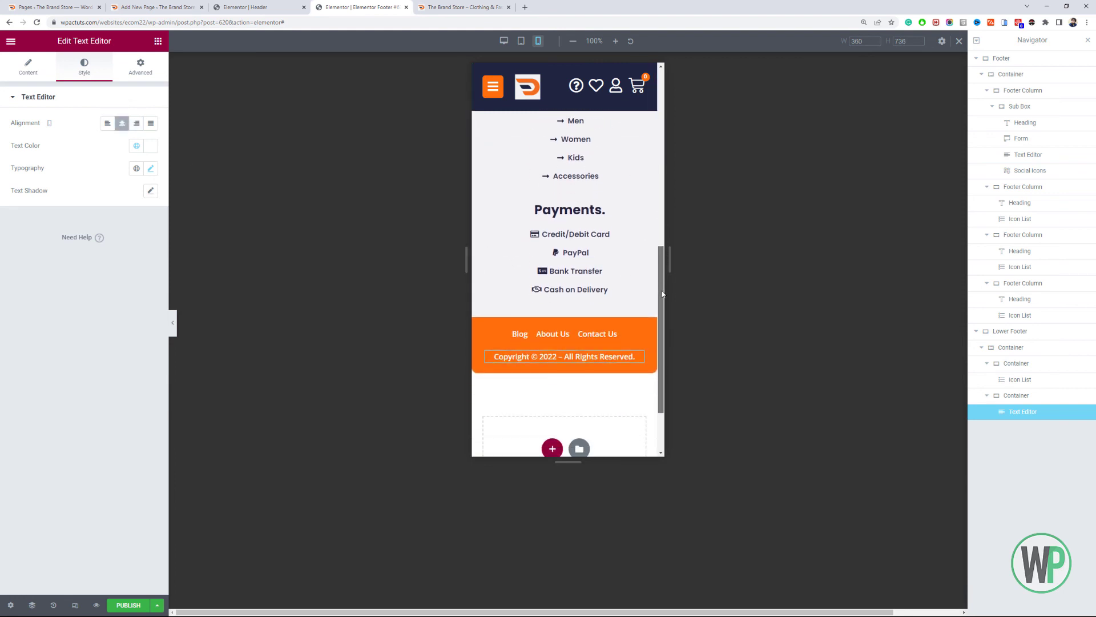
scroll(662, 294, up, 1)
click(563, 335)
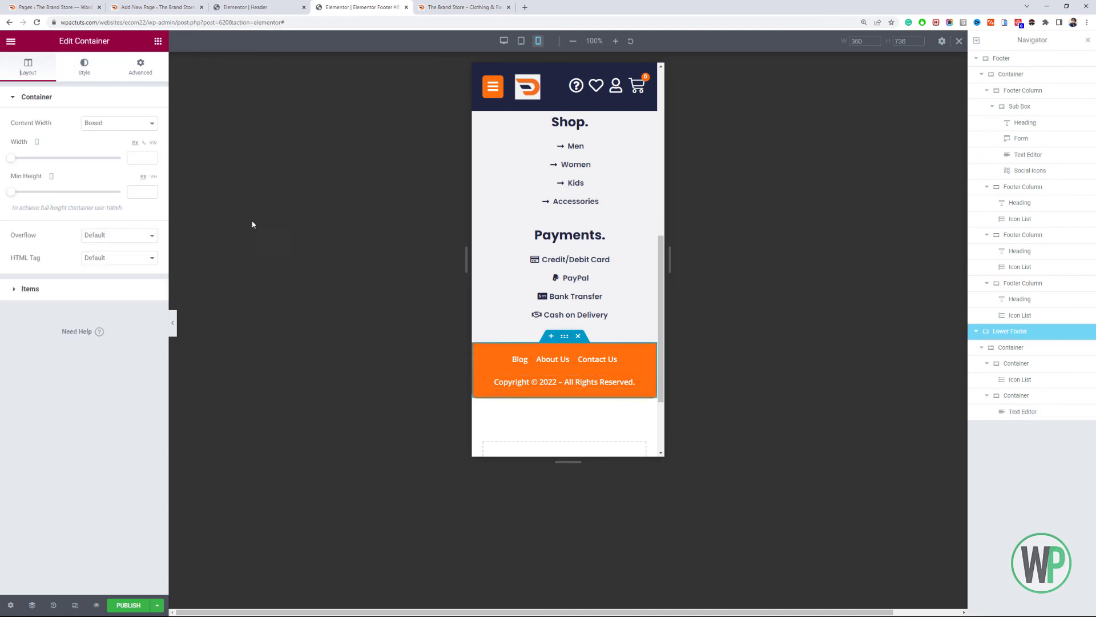
click(143, 70)
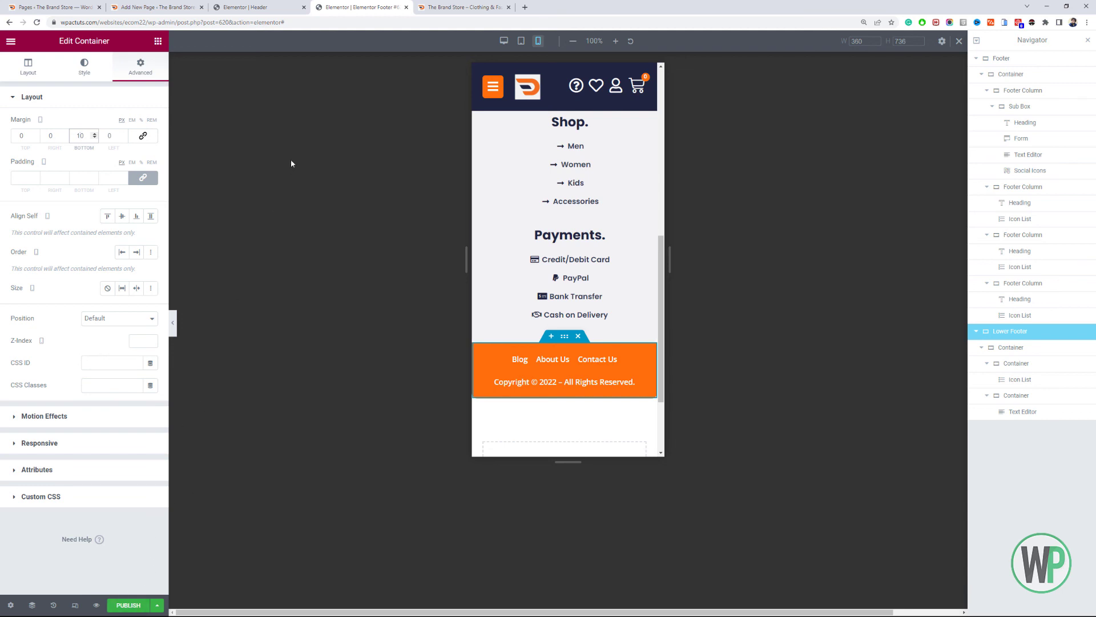
- Return to the desktop preview and publish the footer template with a display condition added
click(504, 41)
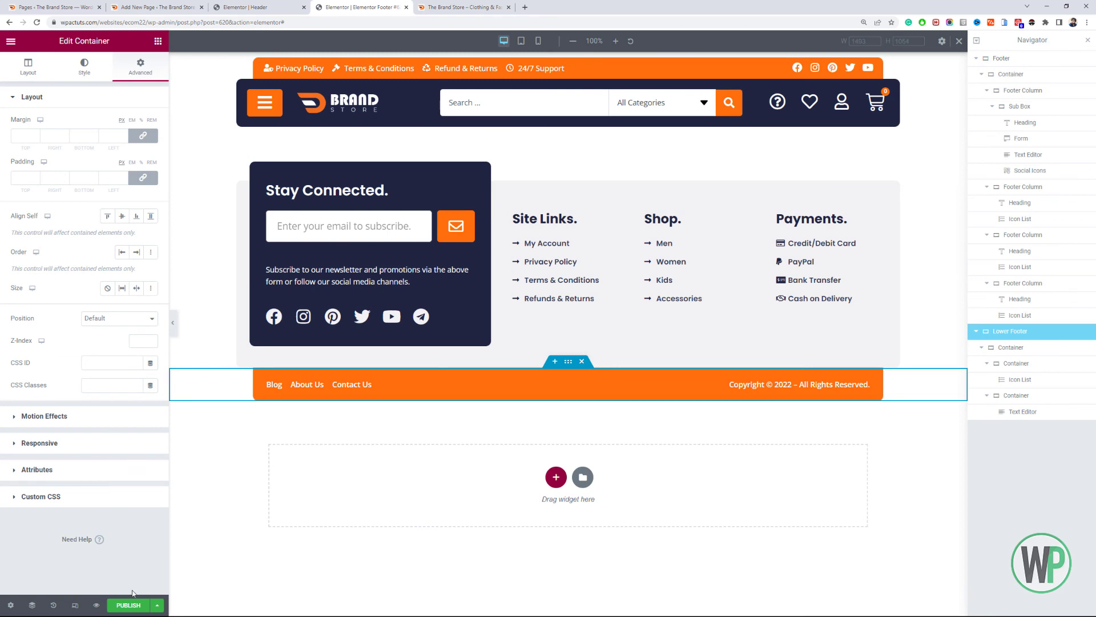
click(128, 606)
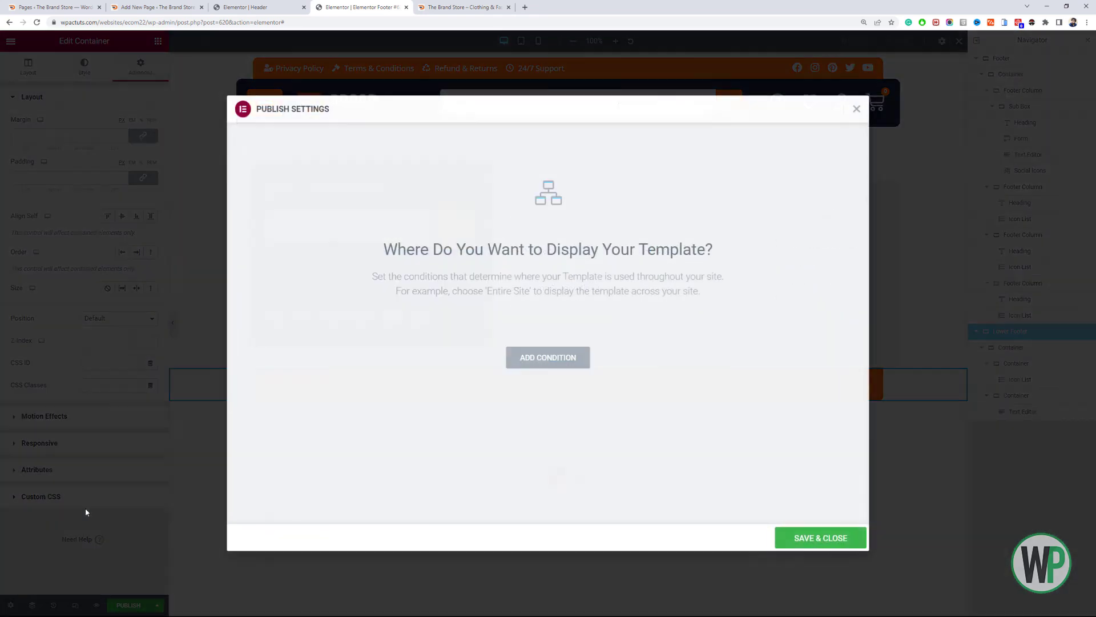
click(536, 357)
click(860, 538)
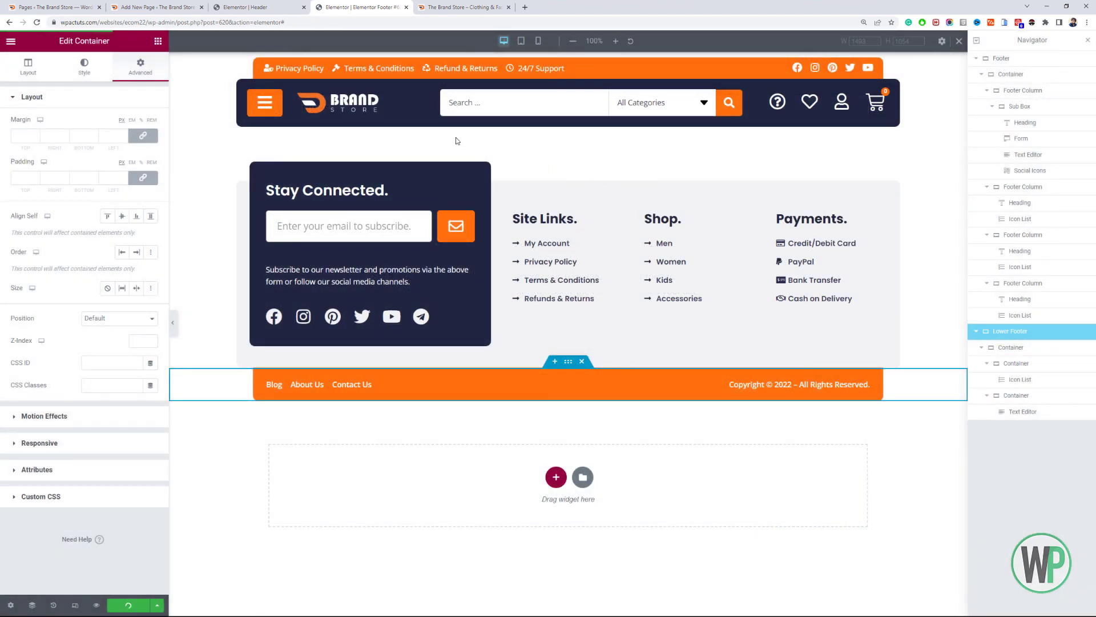
- Switch to the live store page and reload it to check the published footer
click(454, 8)
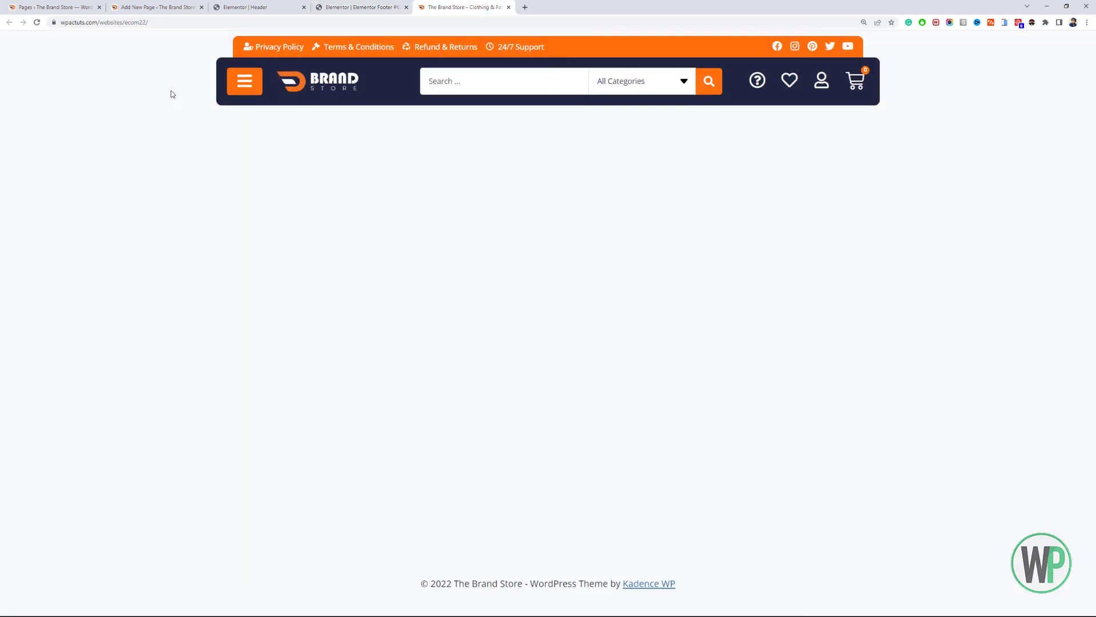
click(36, 22)
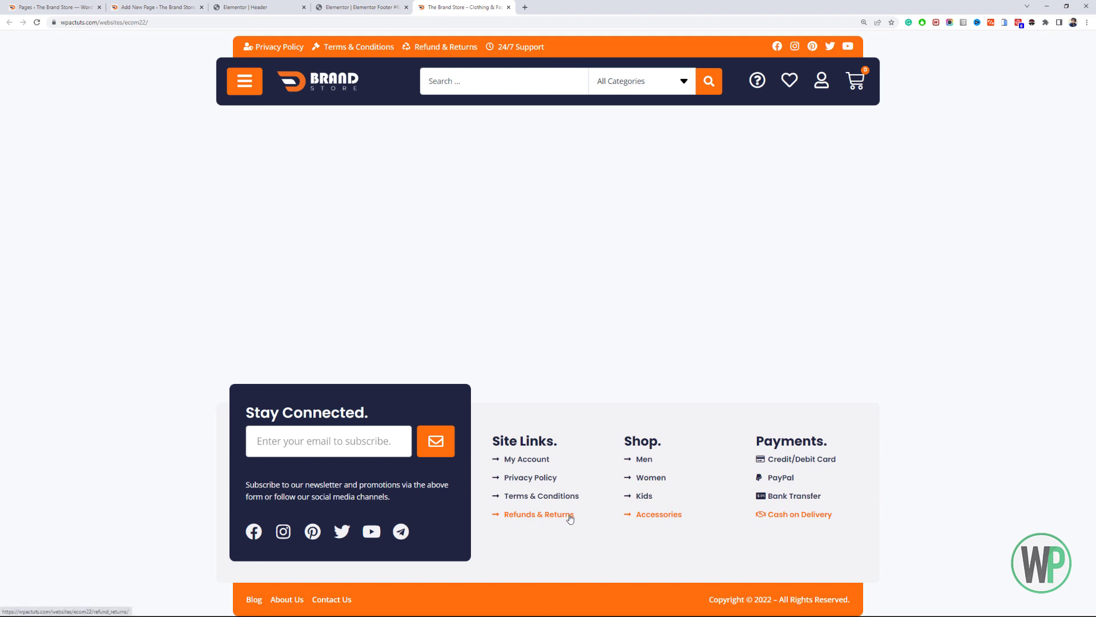
- Switch back to the footer template in the Elementor editor and remove the CSS class from the Site Links icon list
click(360, 7)
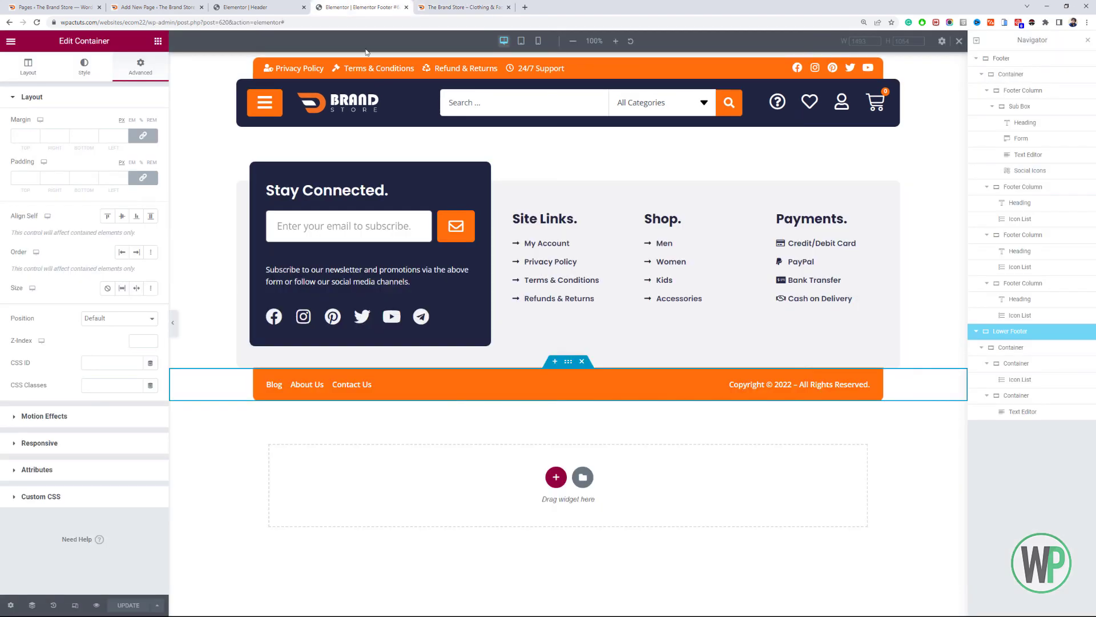
click(586, 252)
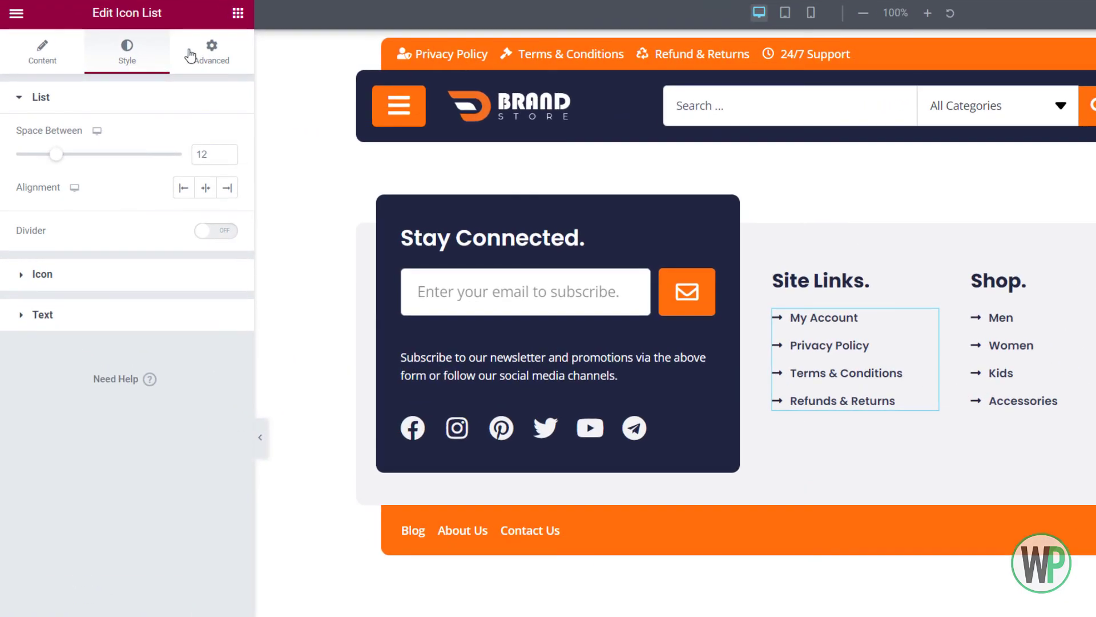
click(141, 66)
triple_click(169, 558)
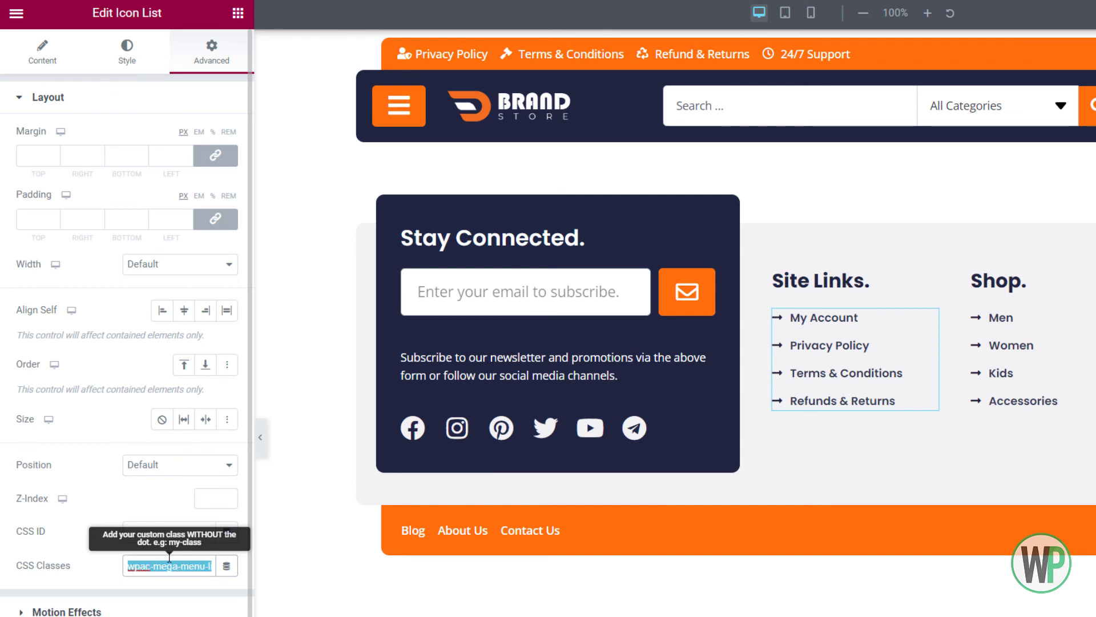
key(ctrl+x)
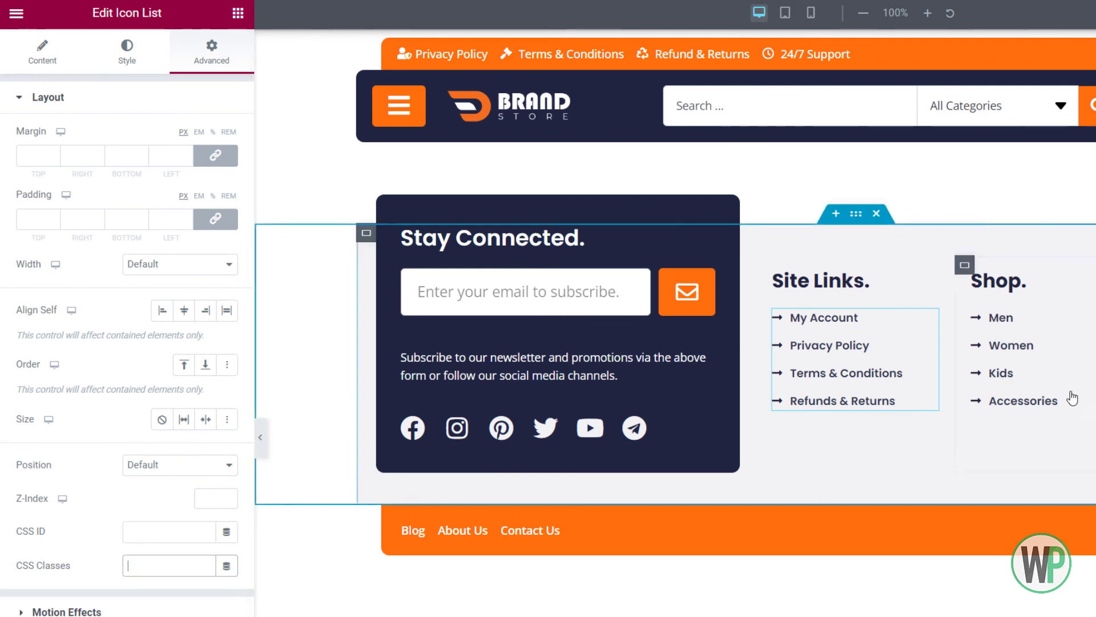
- Remove the mega-menu CSS class from the Shop column's icon list
click(1056, 360)
click(211, 64)
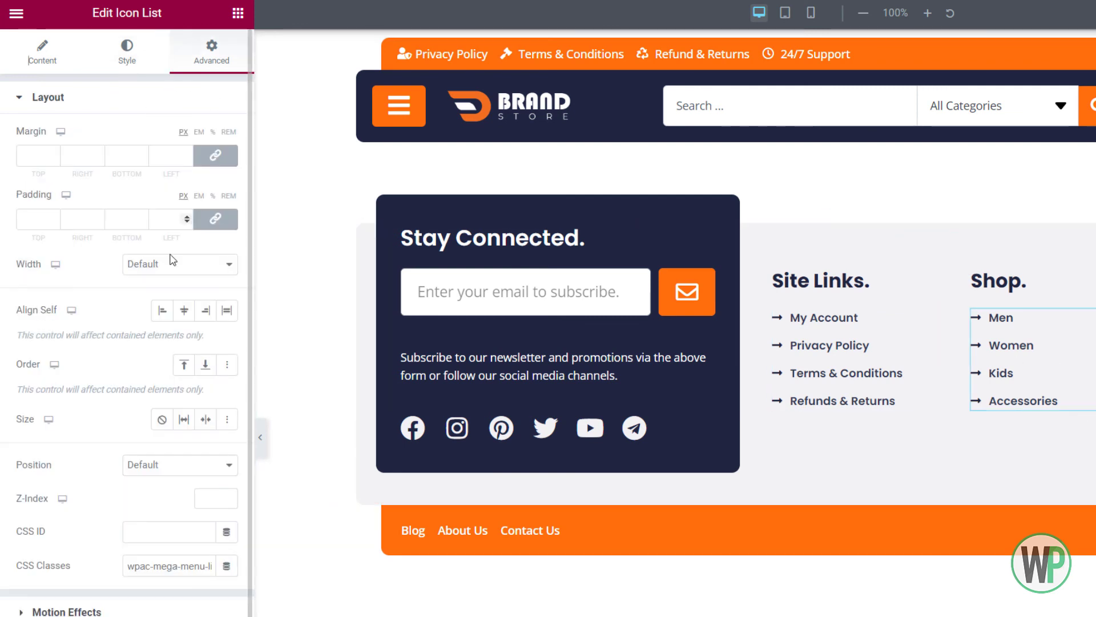
double_click(193, 566)
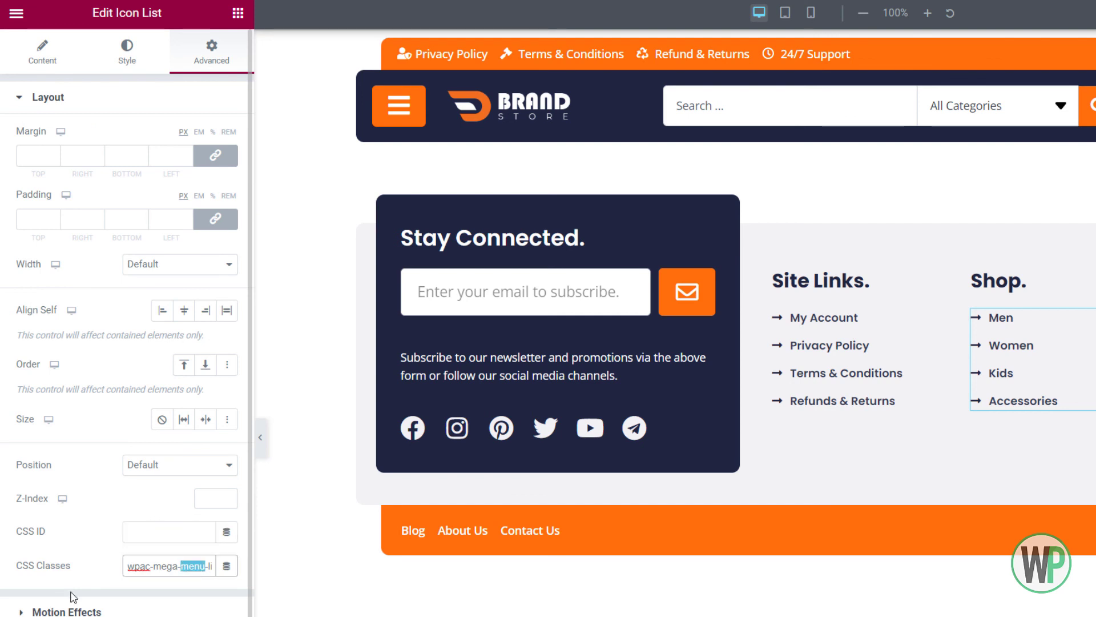
key(ctrl+a)
key(ctrl+x)
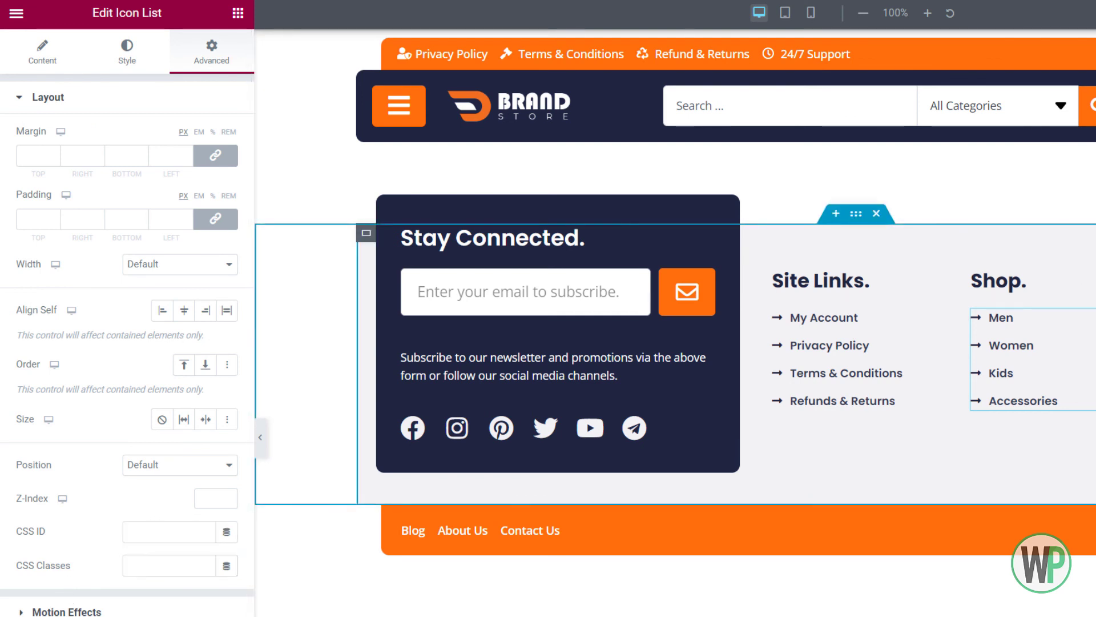
- Clear the mega-menu CSS class from the Payments column's icon list
click(129, 64)
click(192, 43)
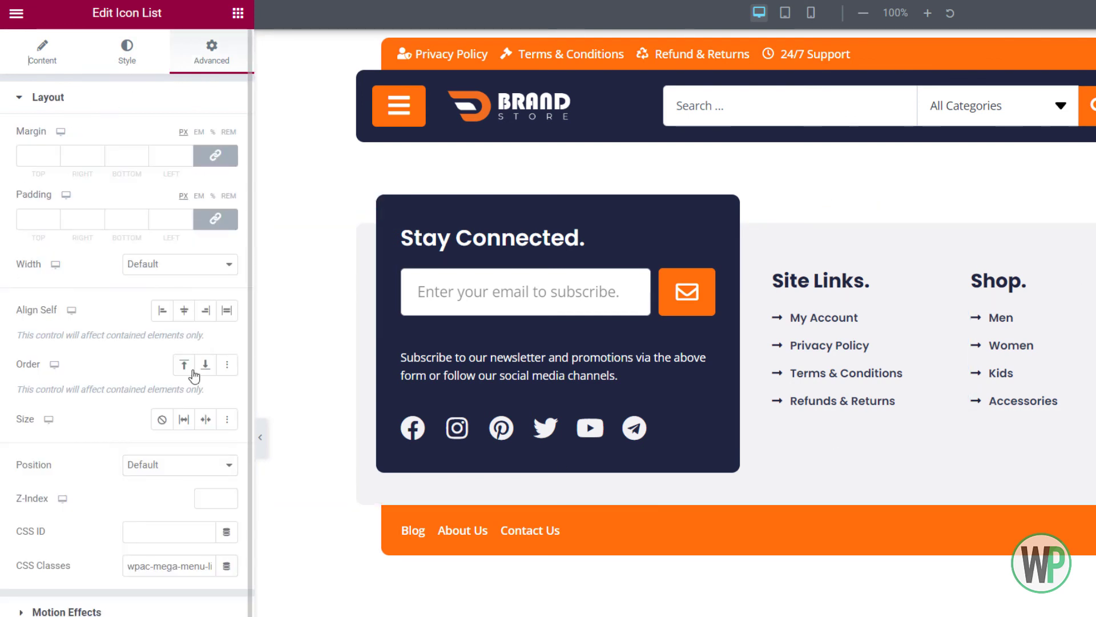
double_click(184, 564)
key(ctrl+a)
key(ctrl+x)
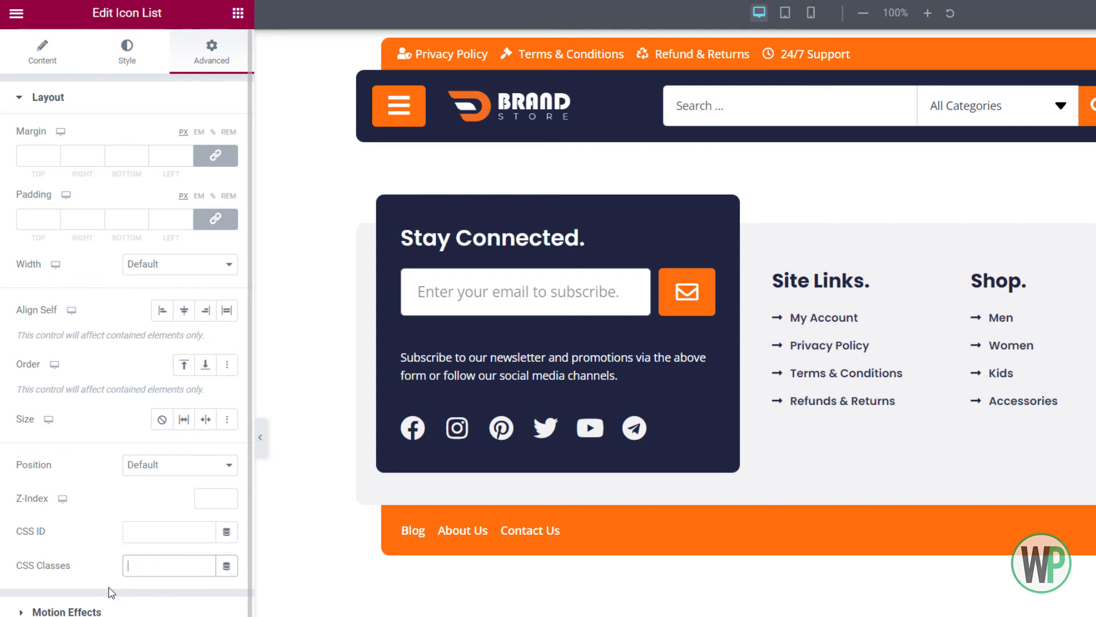
- Unlink the Lower Footer container's padding and set its bottom padding to 10 px, with the other sides at 0
click(856, 495)
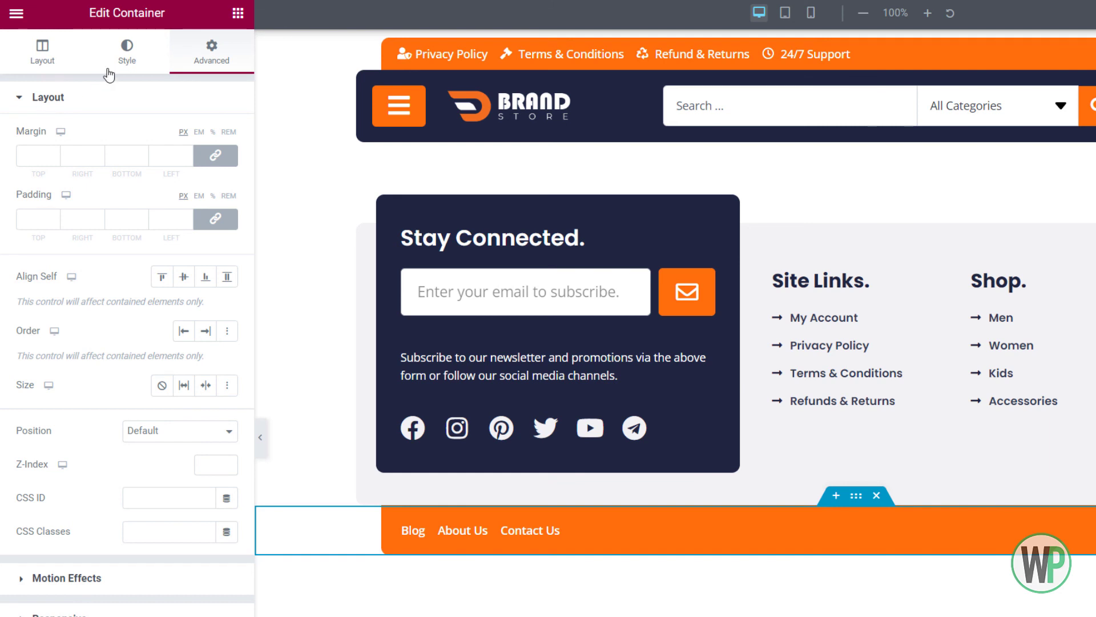
click(64, 67)
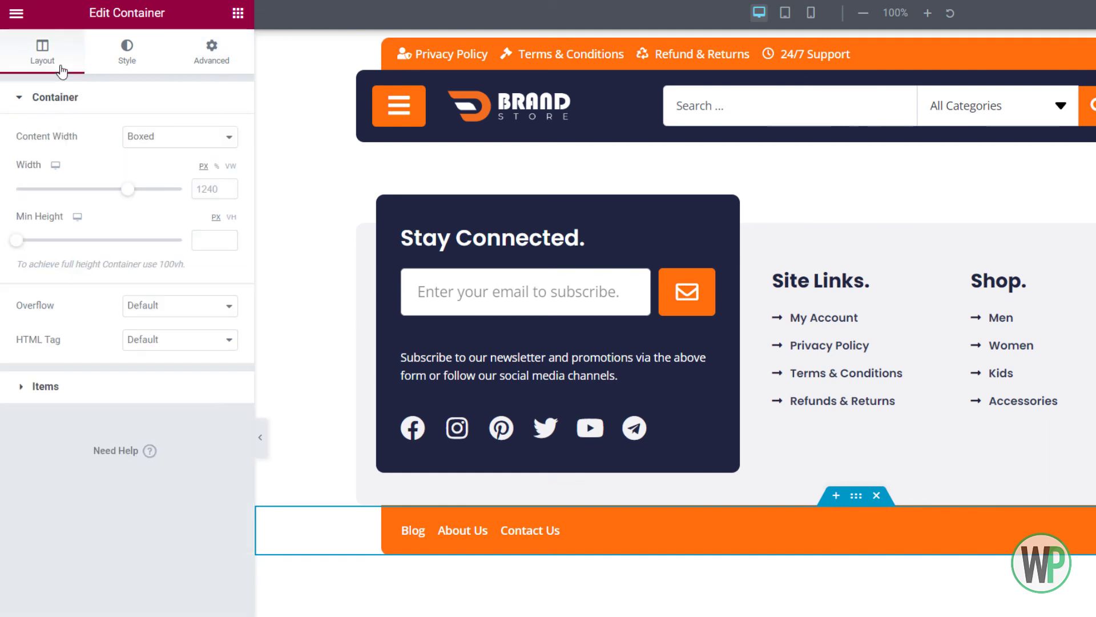
click(210, 47)
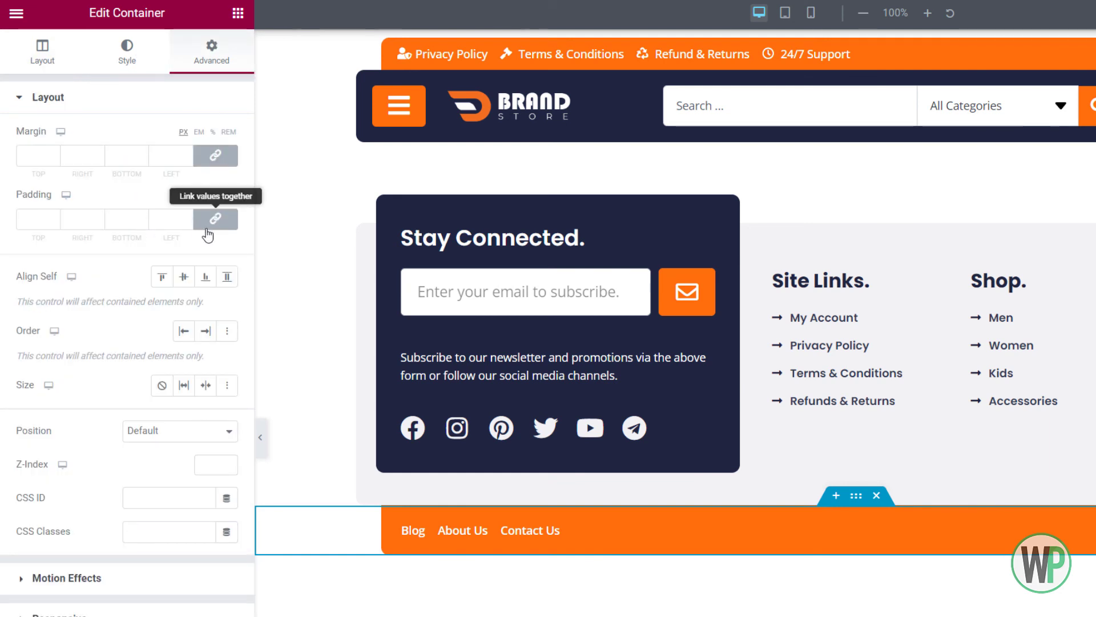
click(215, 218)
click(114, 222)
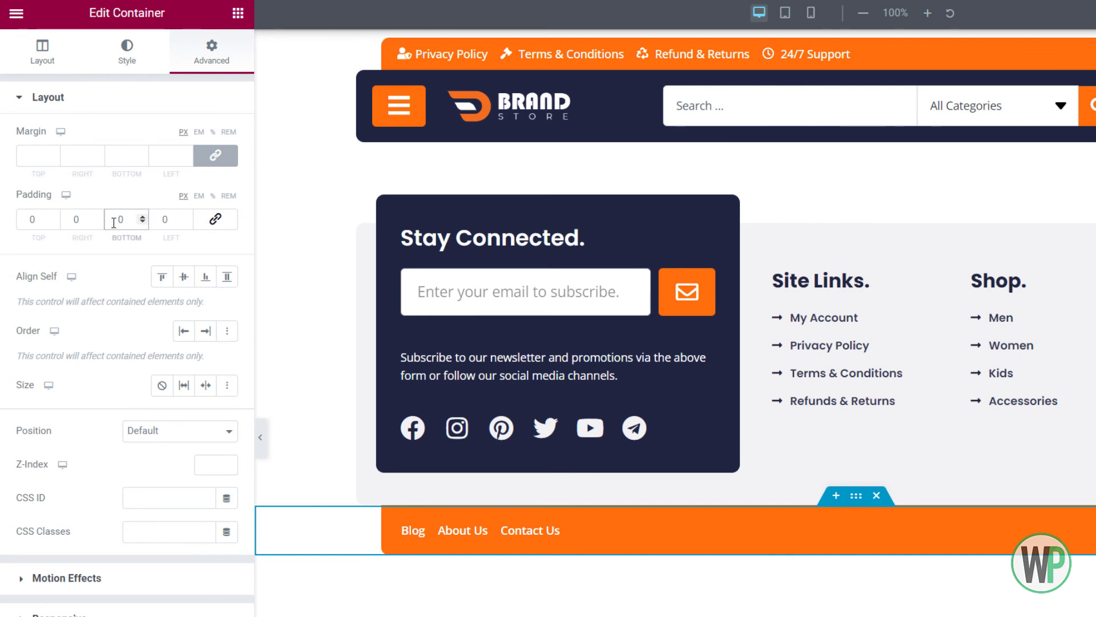
text(1)
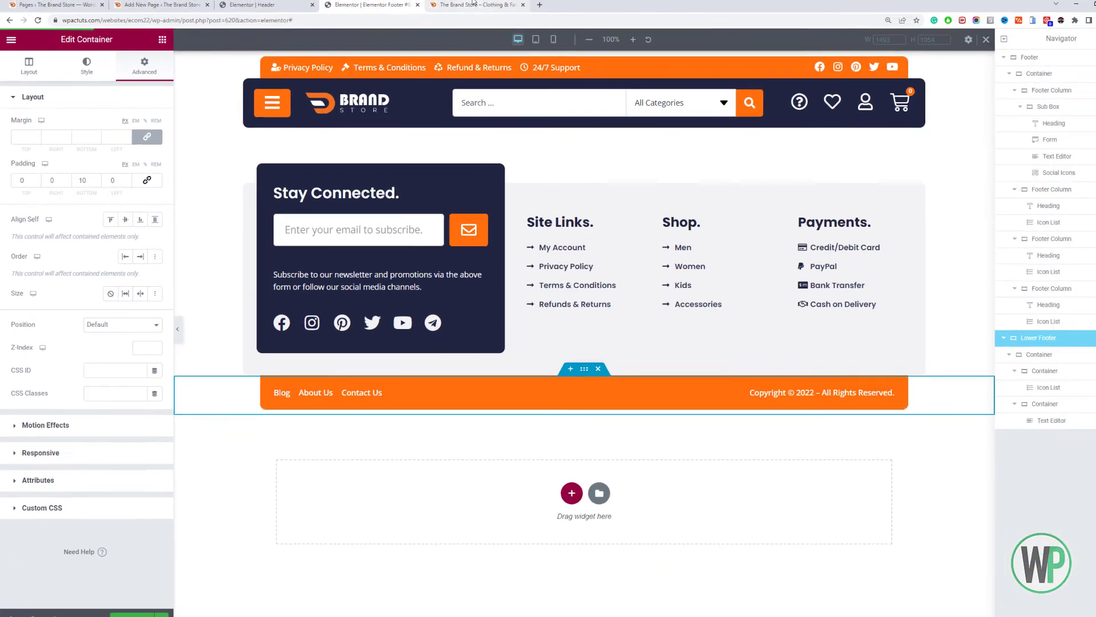
- Switch to the live store page and reload it to check the revised link lists and lower footer spacing
click(472, 4)
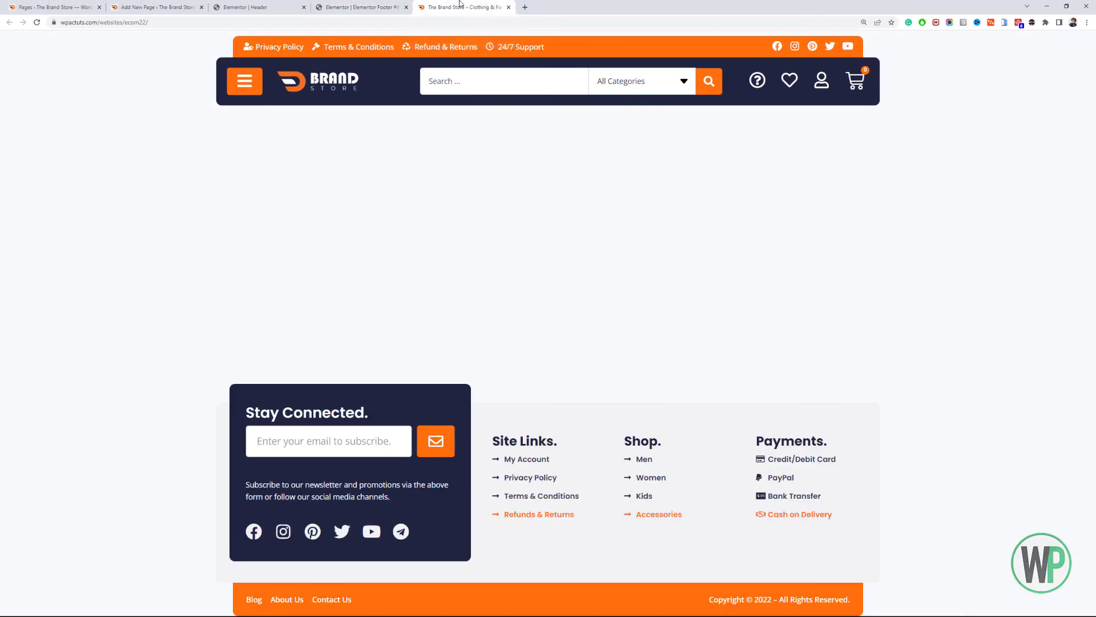
click(37, 23)
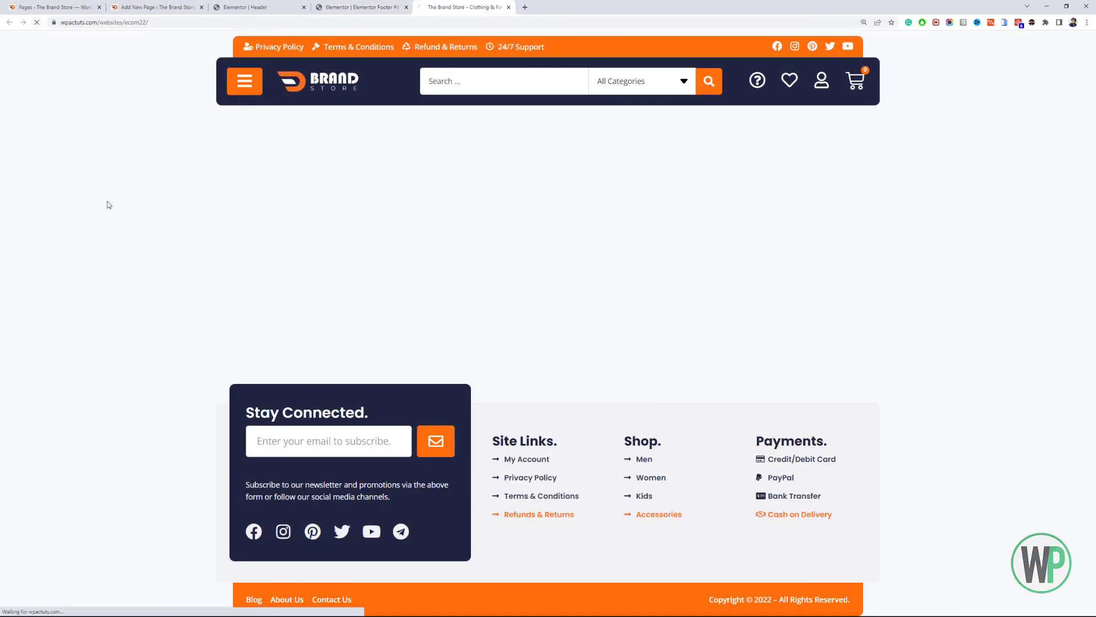